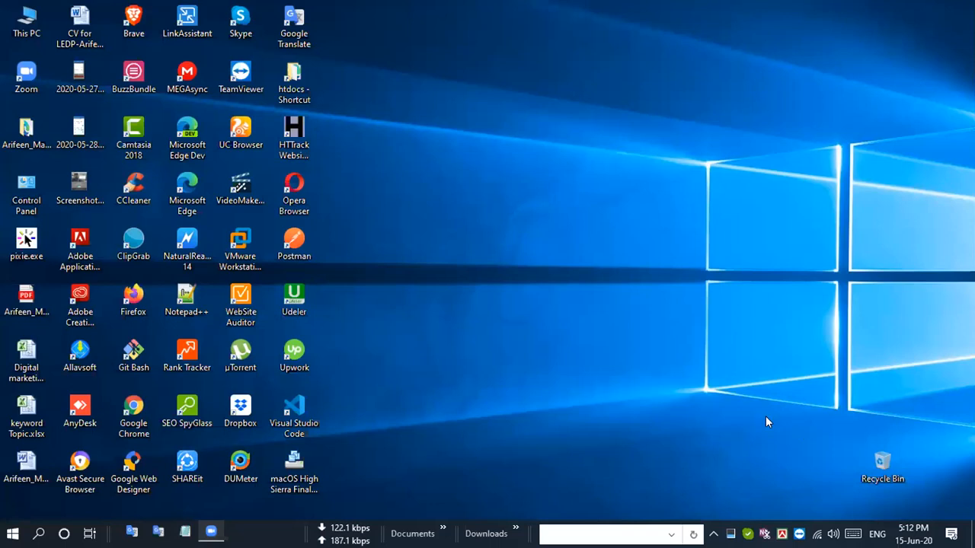
- Move the keyword Topic.xlsx file out of the icon grid to an empty area of the desktop
right_click(598, 309)
click(562, 117)
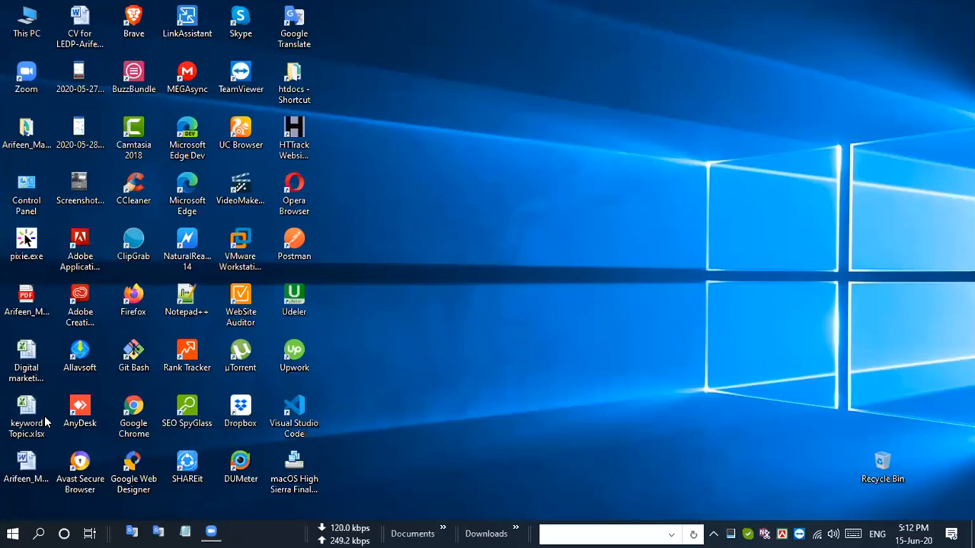
drag(24, 419, 692, 93)
click(506, 103)
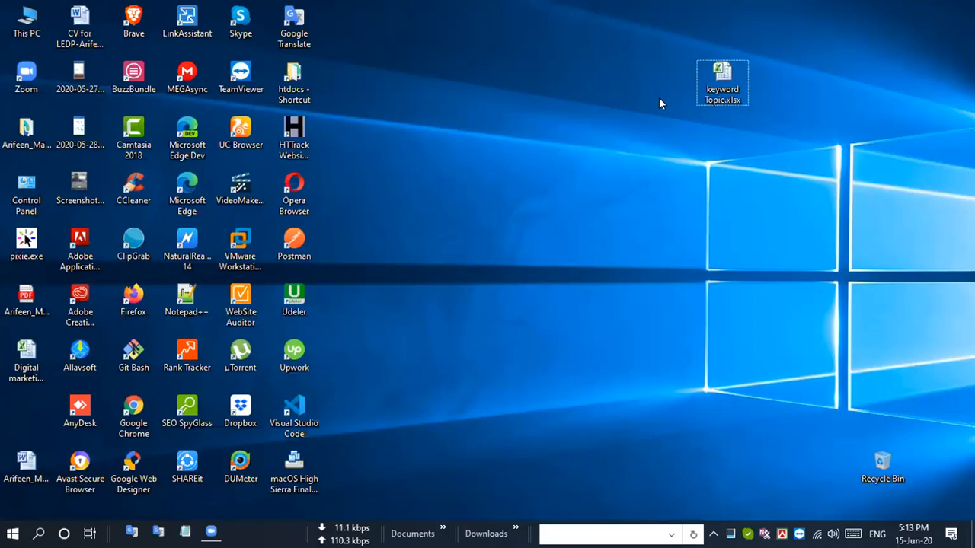
double_click(722, 82)
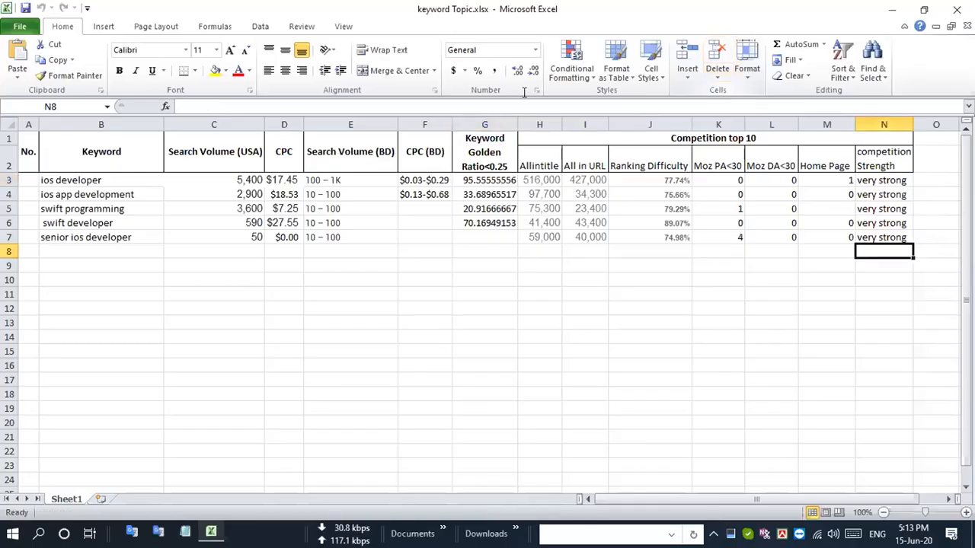
click(957, 9)
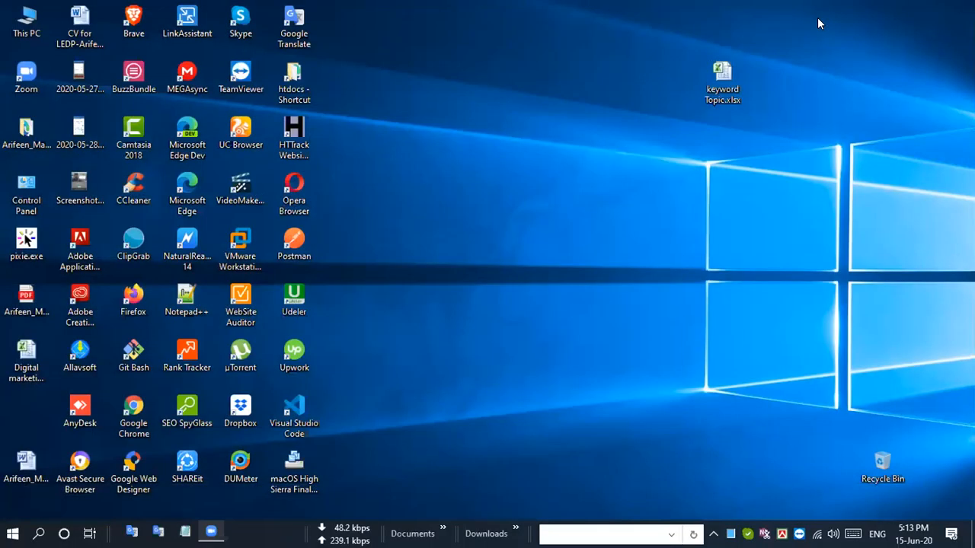
key(alt+Tab)
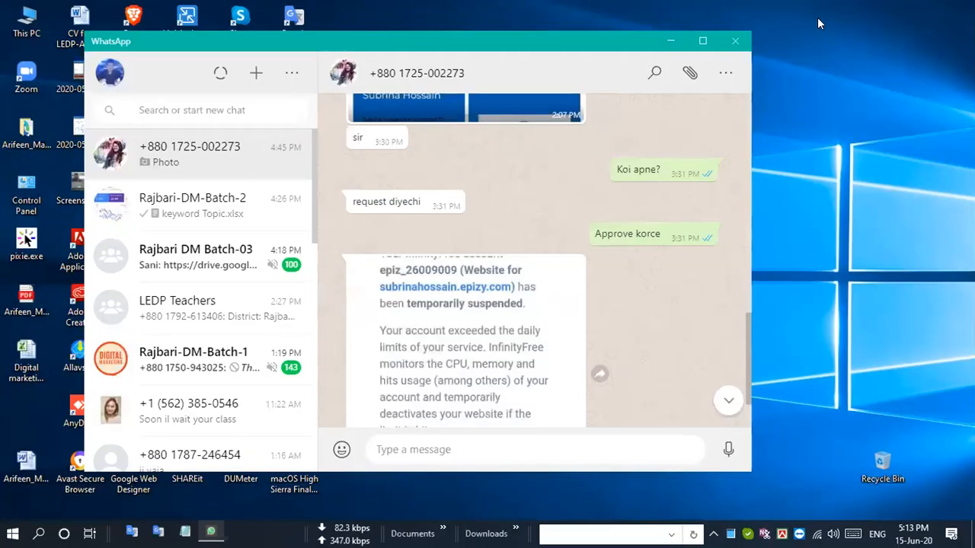
key(alt+F4)
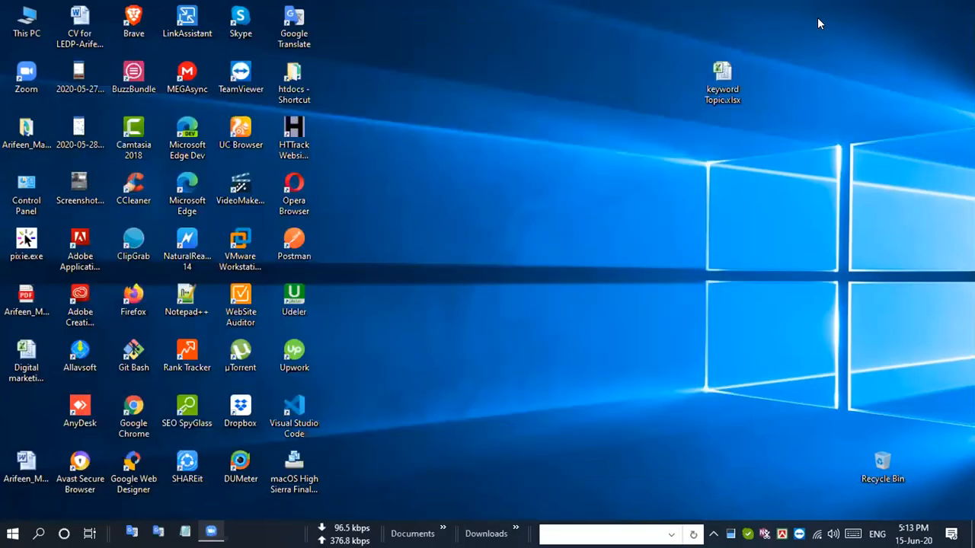
- Open the keyword Topic.xlsx workbook and number the first three keyword rows 1, 2 and 3 in cells A3 to A5
double_click(745, 79)
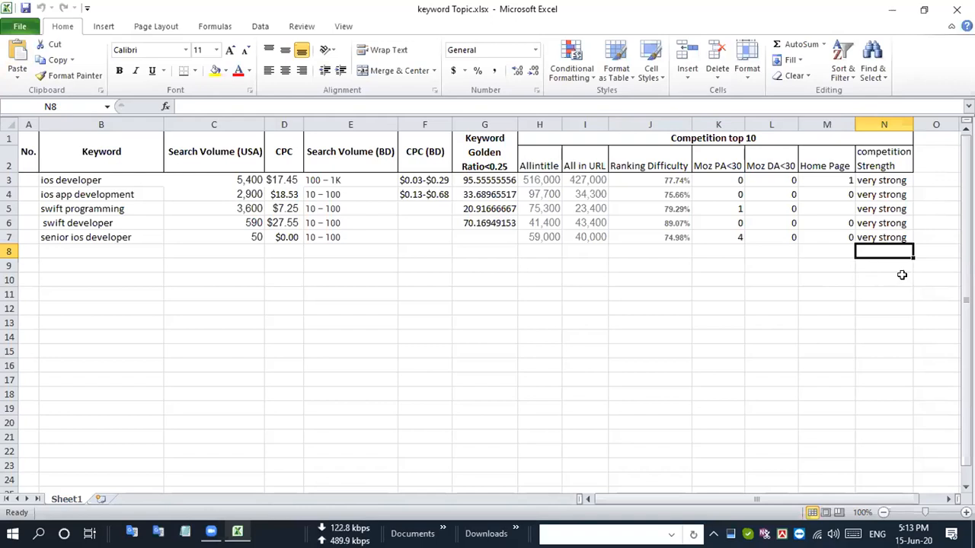
click(26, 152)
click(23, 180)
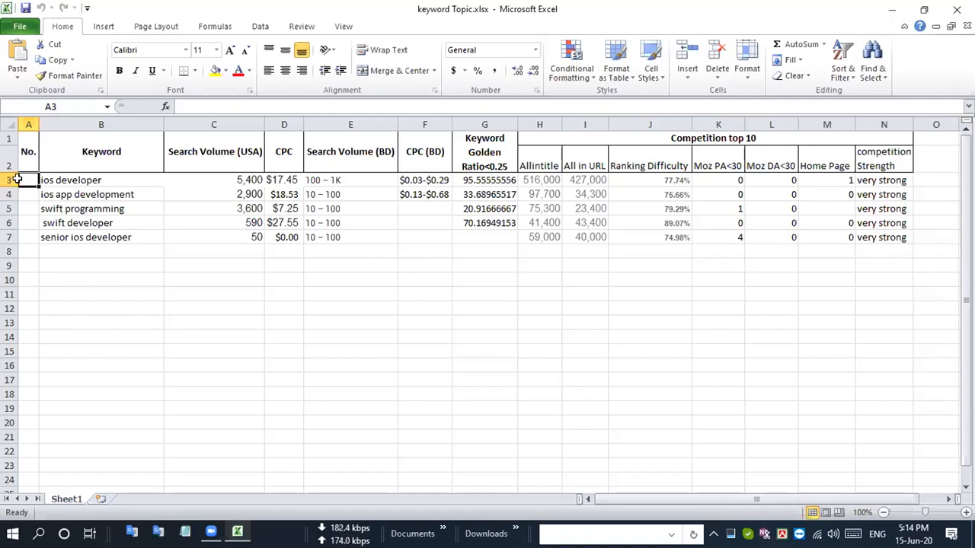
text(1)
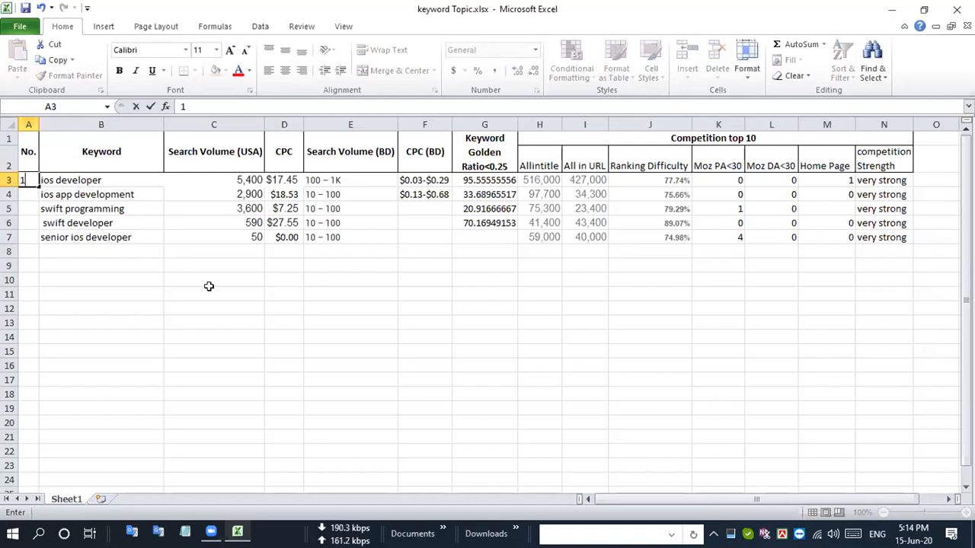
key(Return)
text(2)
key(Return)
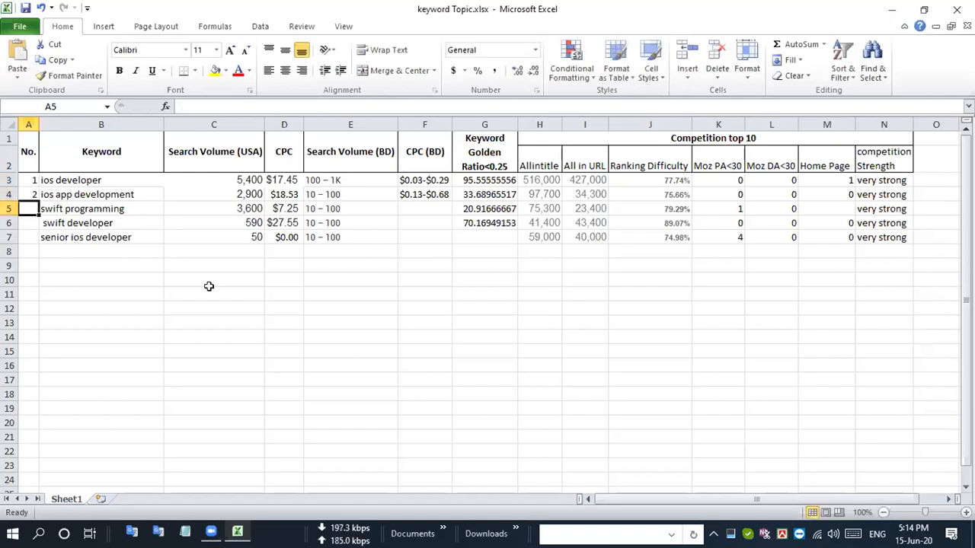
text(3)
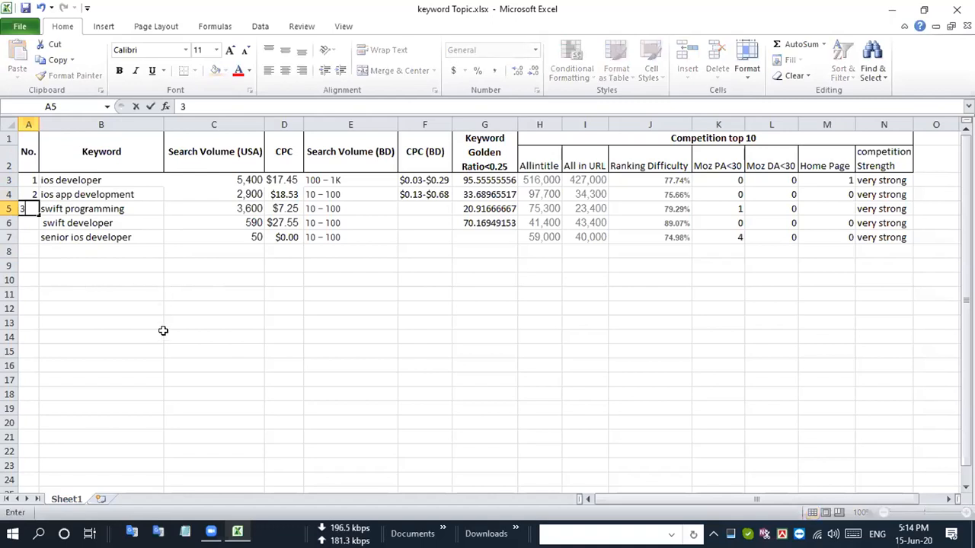
key(Return)
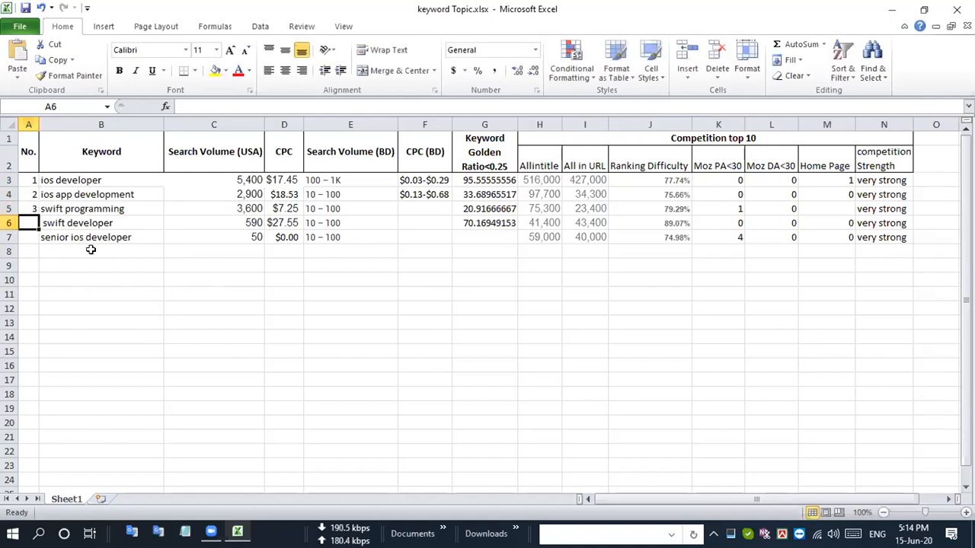
click(363, 361)
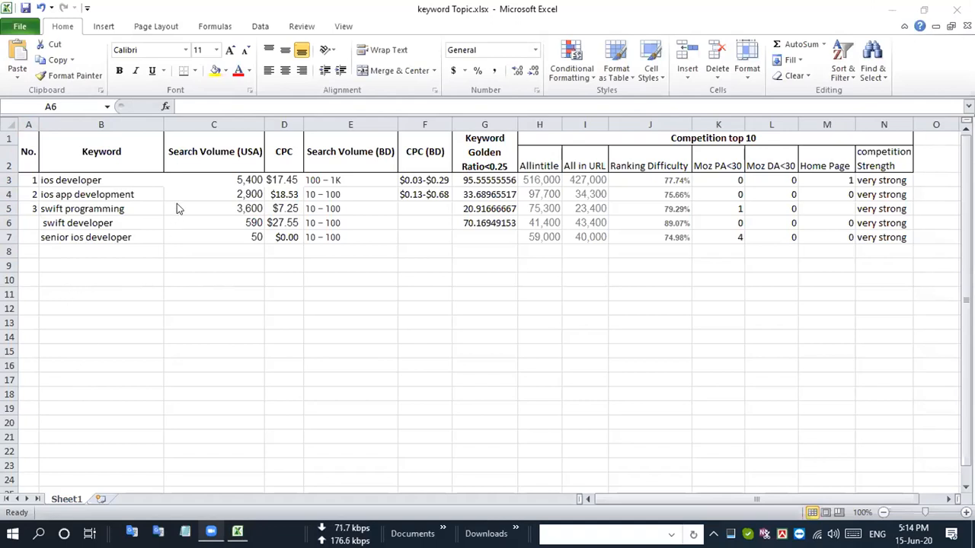
click(83, 263)
click(92, 194)
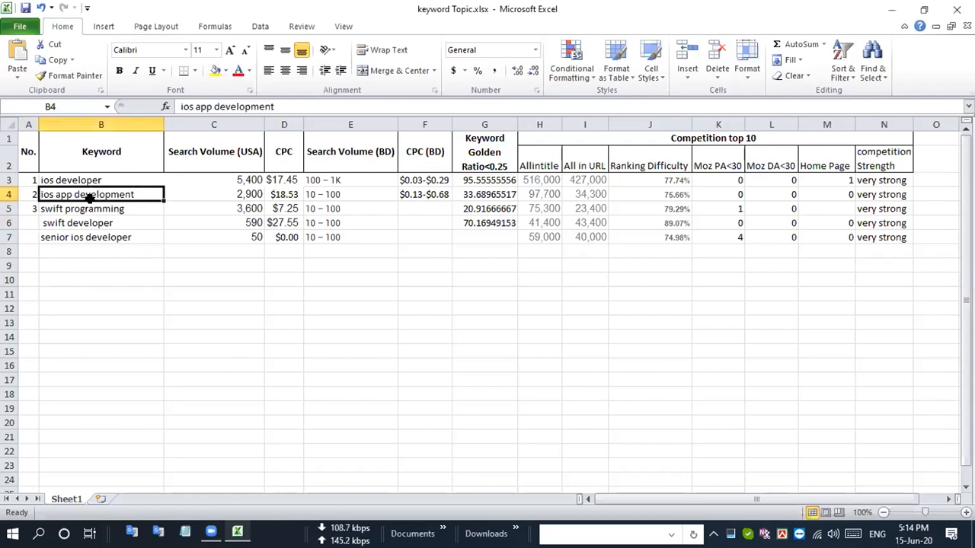
scroll(137, 340, down, 10)
scroll(140, 338, down, 10)
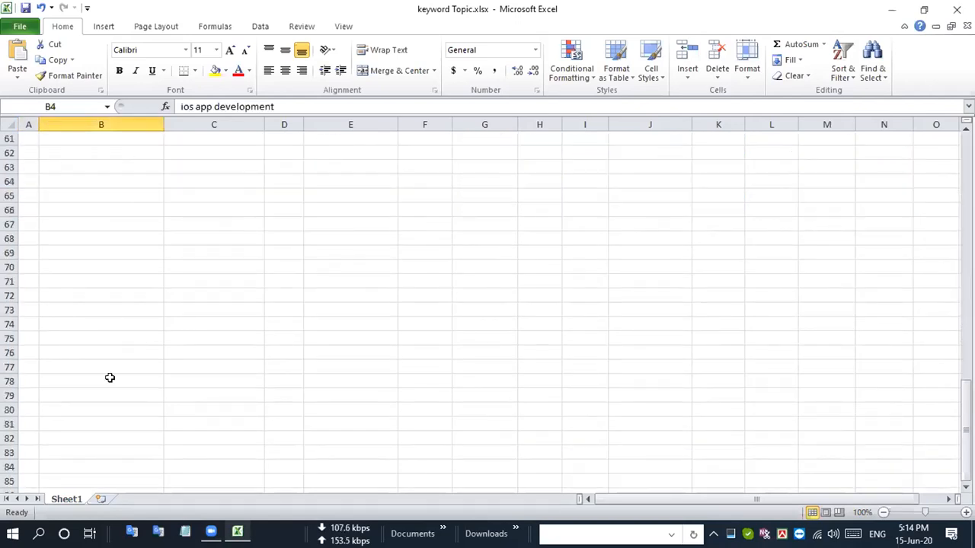
drag(106, 467, 61, 267)
scroll(61, 268, up, 8)
- Fill the No. column from A3 down to A20 as a number series from 1 to 18
click(81, 254)
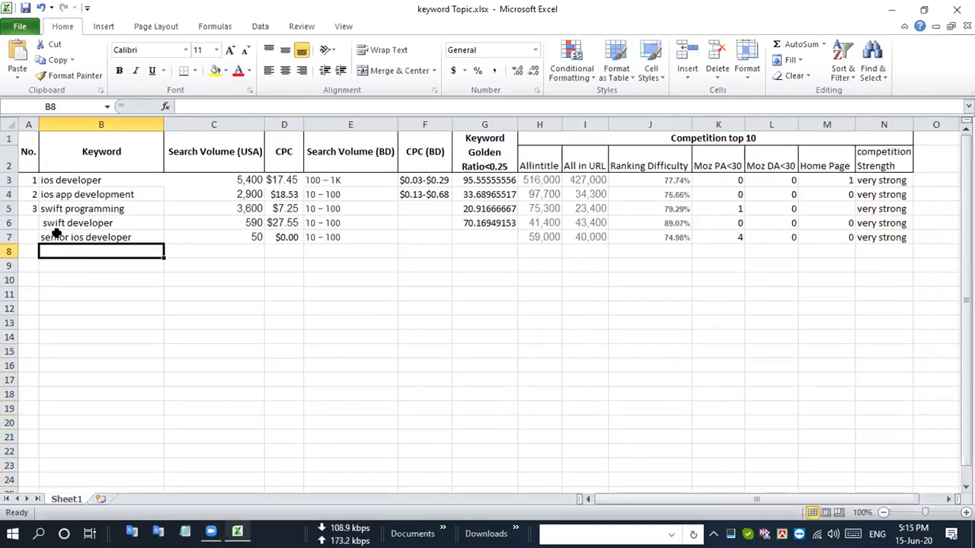
click(28, 181)
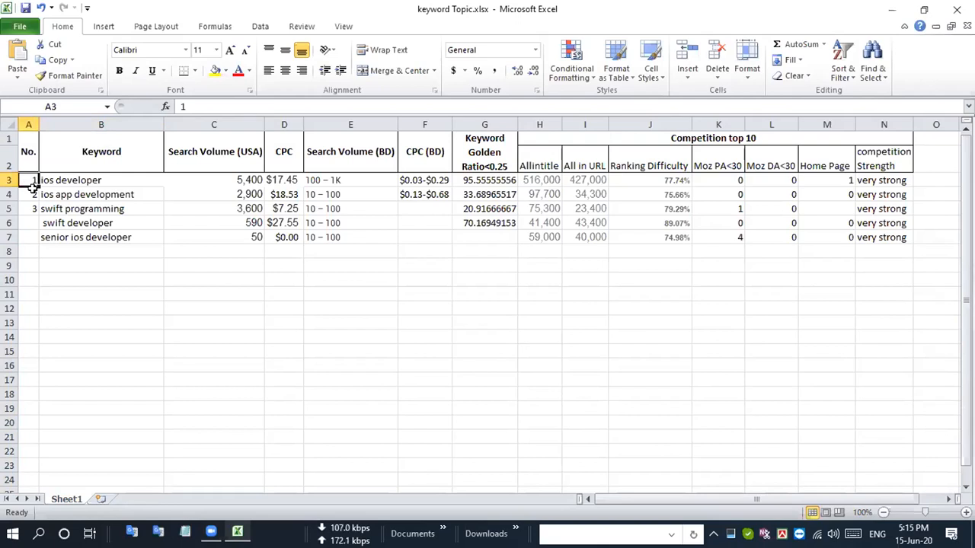
drag(28, 181, 41, 431)
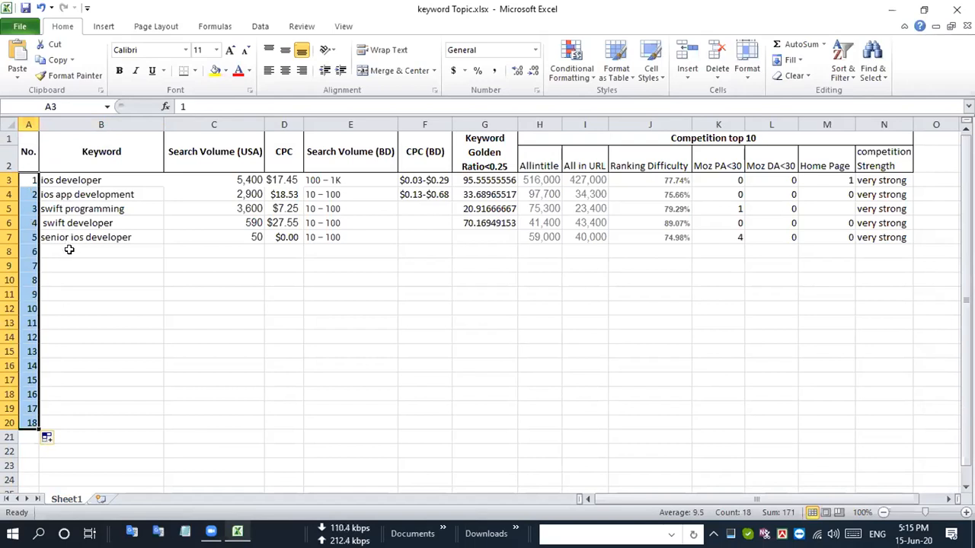
- Copy the keyword in B3, switch to the Brave browser and search Google for "ios developer" in a new tab
click(90, 180)
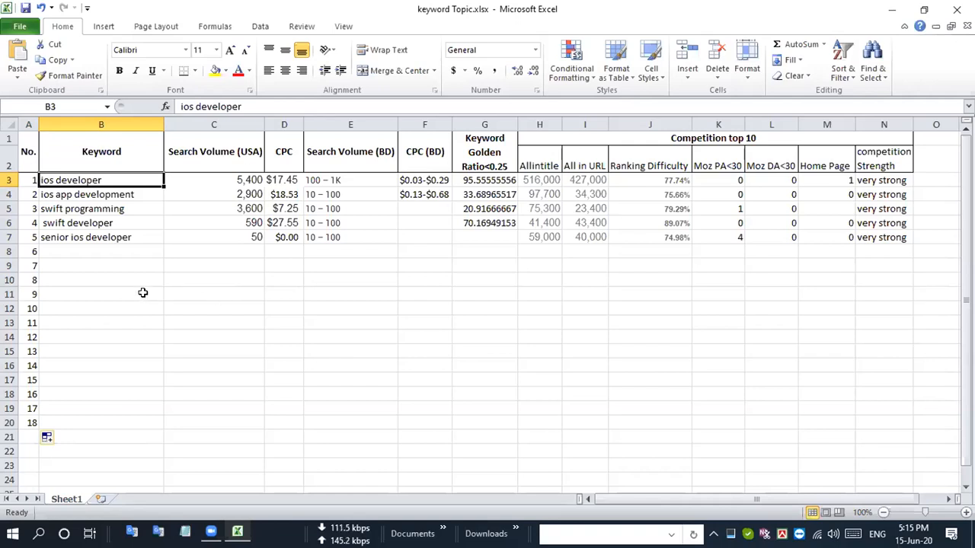
key(ctrl+c)
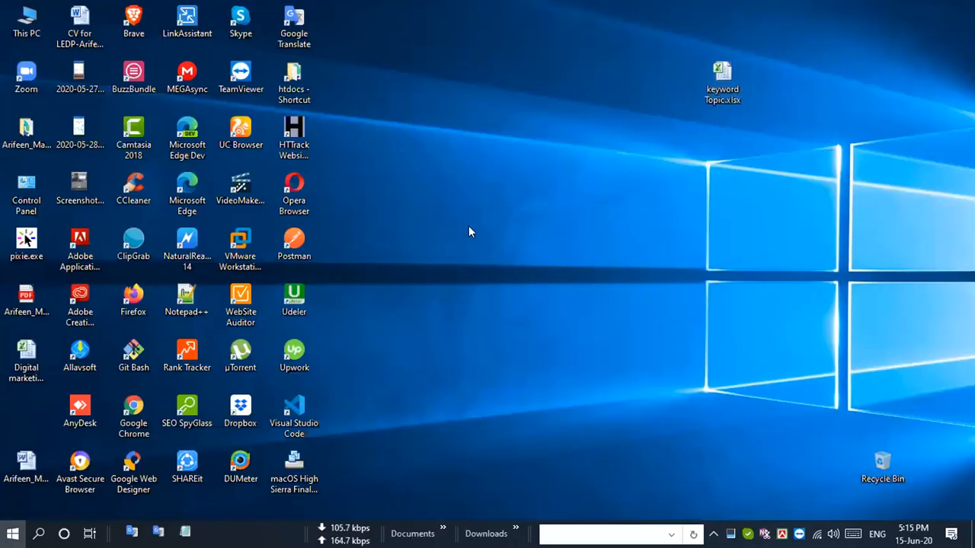
key(super)
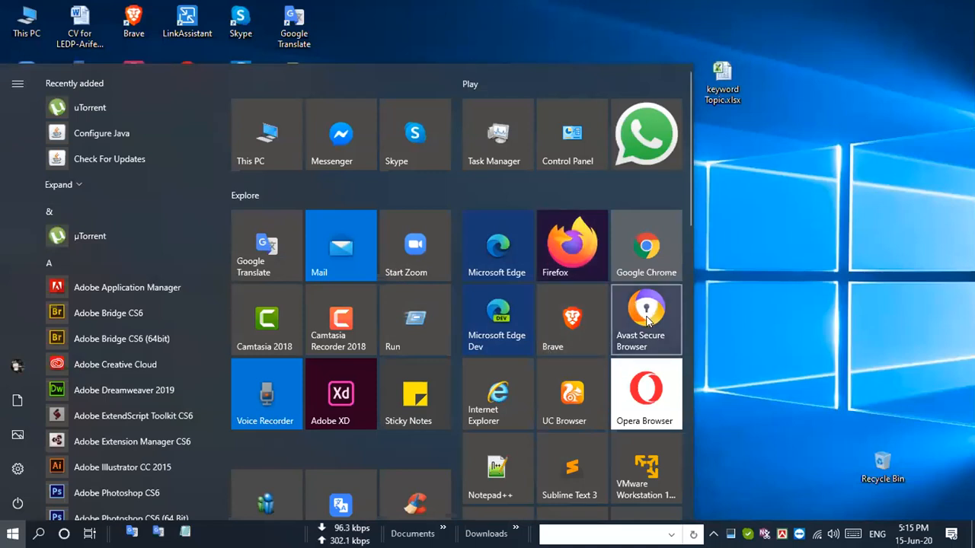
click(582, 315)
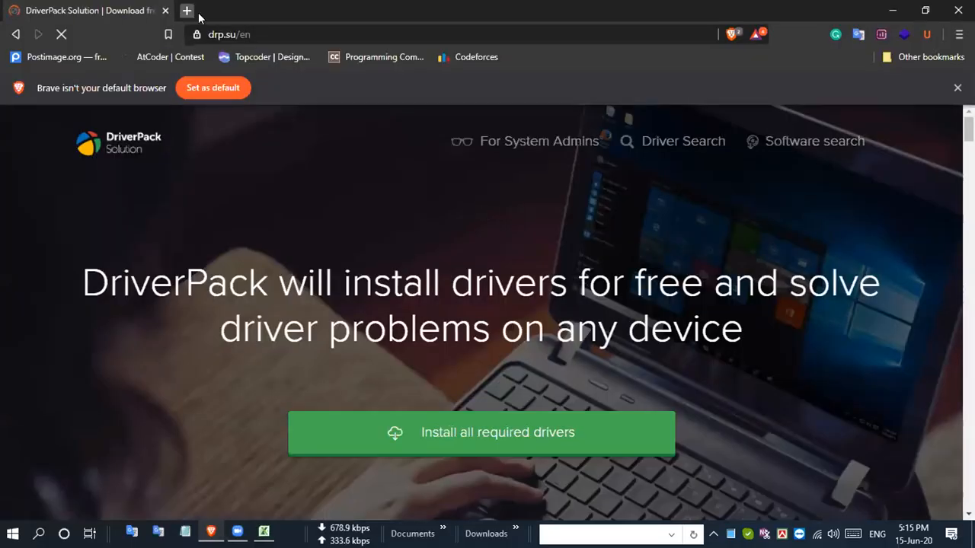
click(186, 11)
text(ios developer)
key(Return)
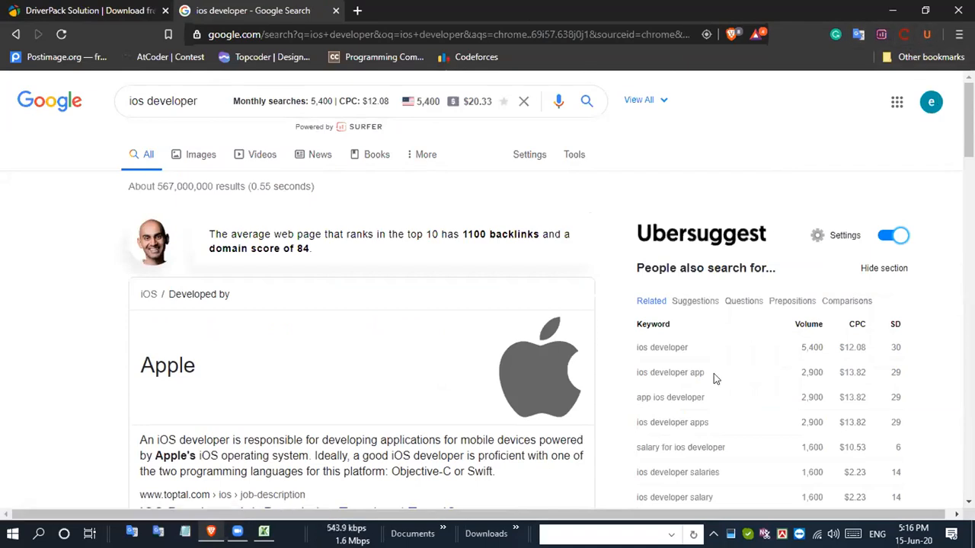
- Examine the Ubersuggest related keywords with their volume, CPC and SD values, and the backlinks chart beneath them
scroll(714, 376, down, 3)
scroll(757, 252, up, 3)
drag(636, 351, 745, 362)
click(906, 347)
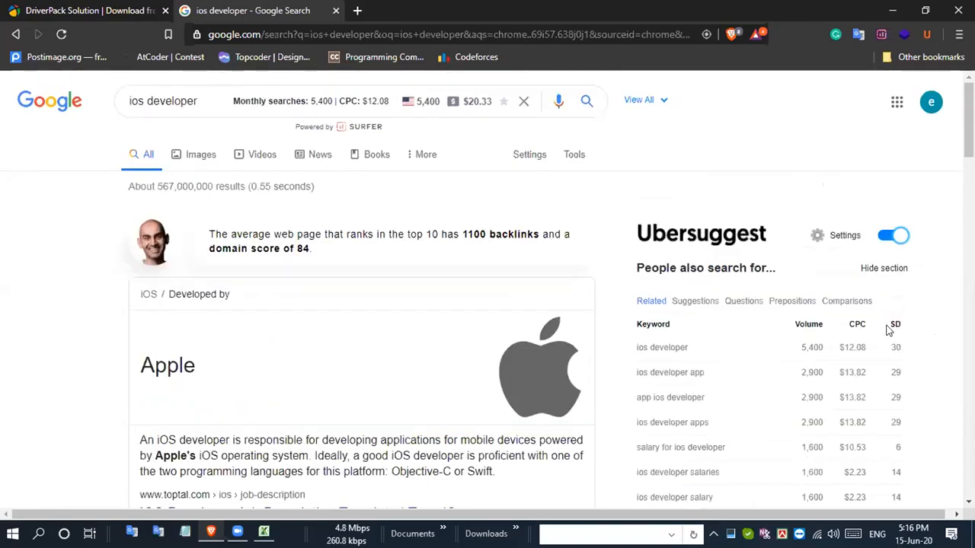
drag(888, 329, 920, 332)
click(942, 318)
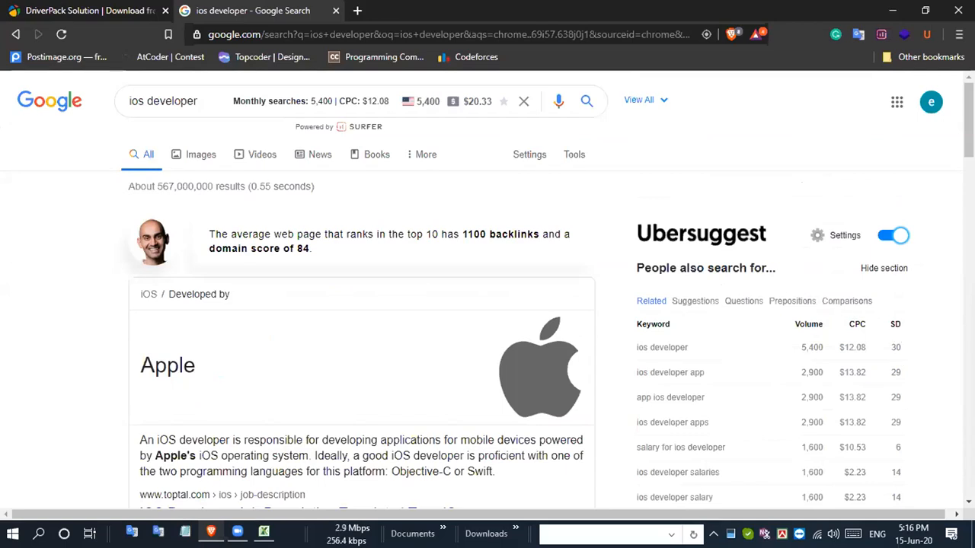
scroll(758, 354, down, 3)
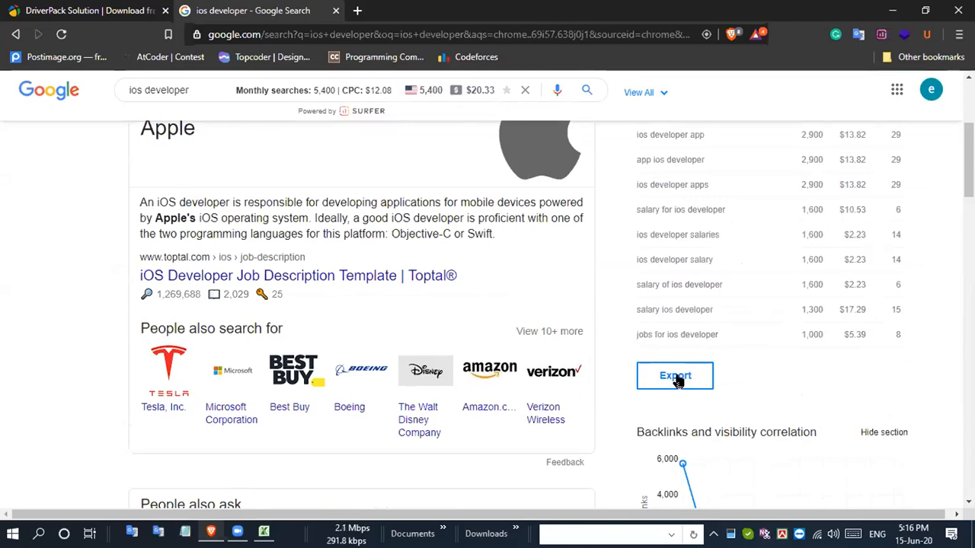
scroll(676, 379, down, 10)
scroll(676, 379, up, 7)
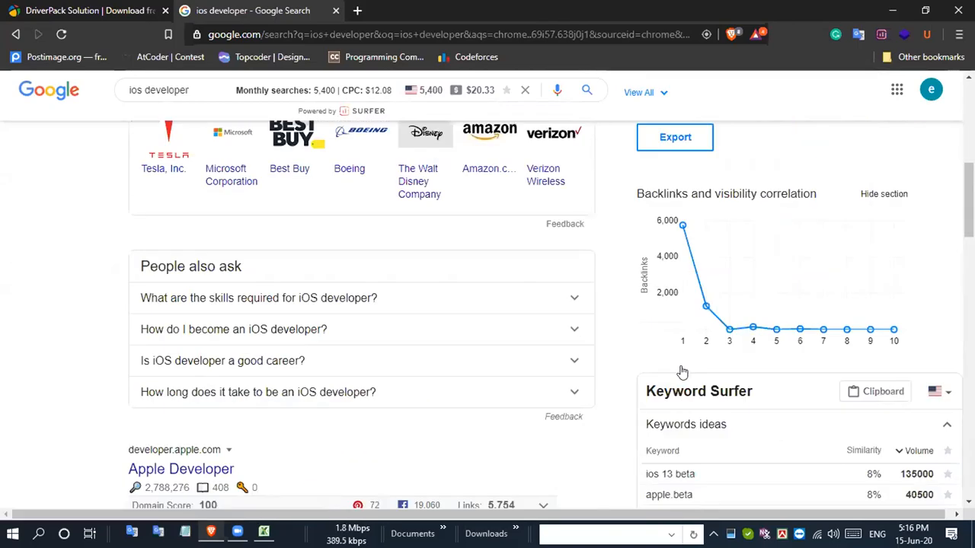
scroll(683, 373, up, 6)
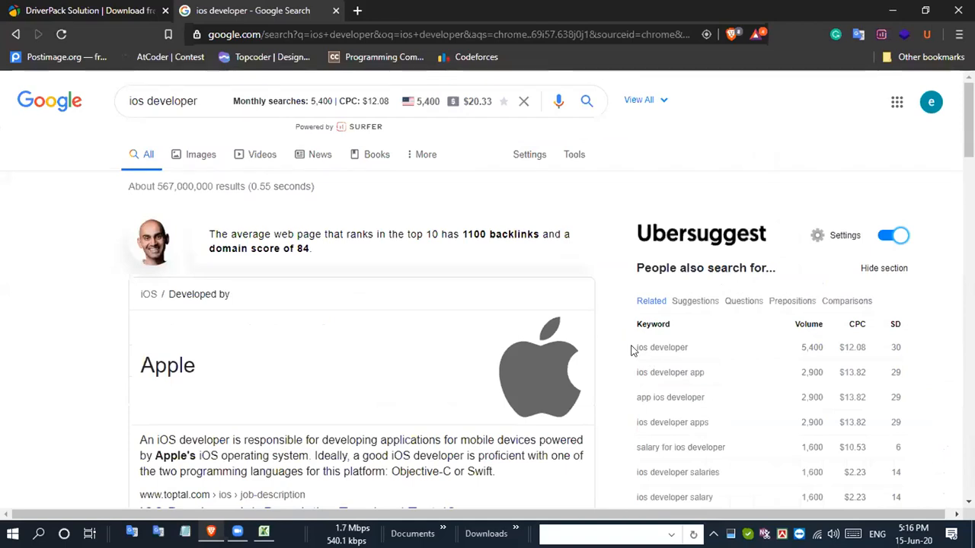
- Copy the rows of the Ubersuggest related keywords table, from "ios developer" to "jobs for ios developer", and switch back to the Excel workbook
drag(720, 371, 761, 374)
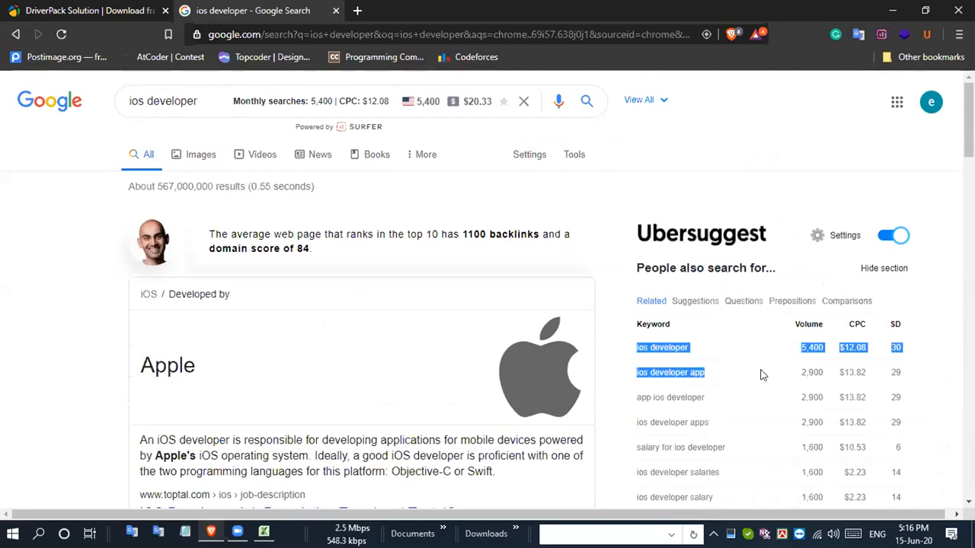
click(625, 355)
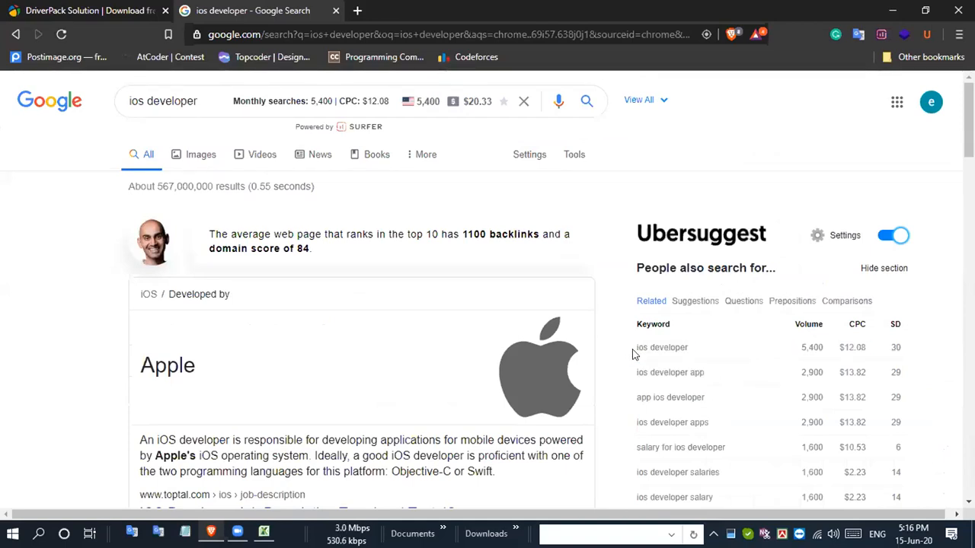
drag(633, 349, 921, 355)
scroll(864, 238, down, 3)
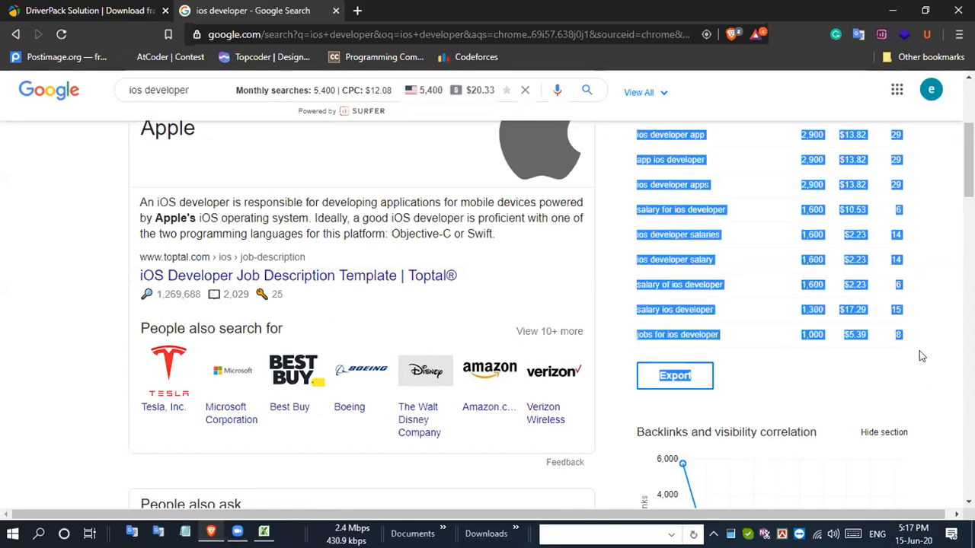
scroll(921, 355, up, 3)
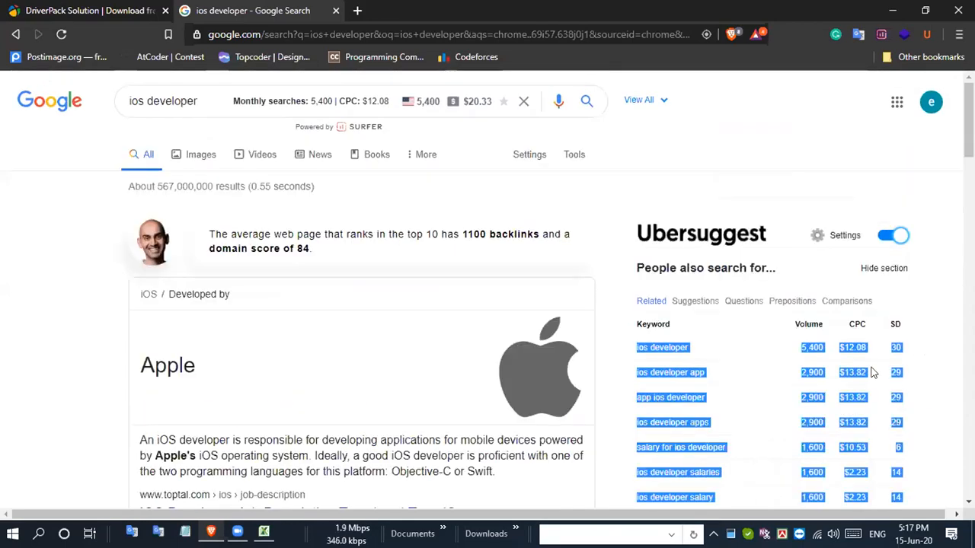
right_click(657, 349)
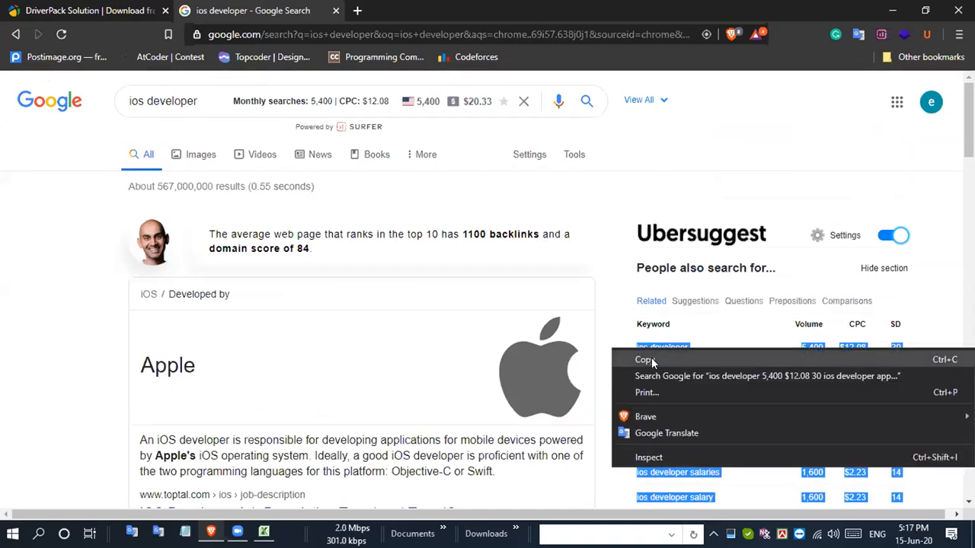
click(652, 357)
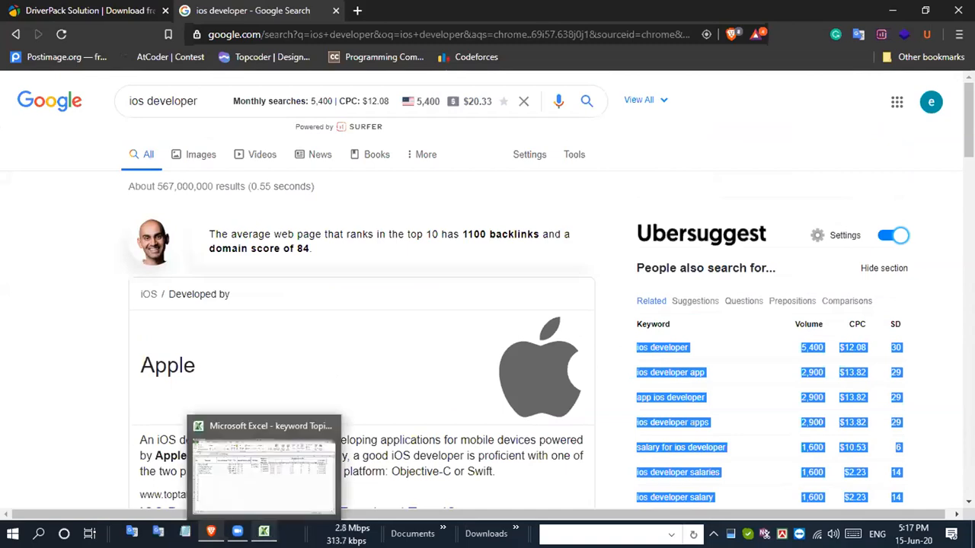
click(263, 532)
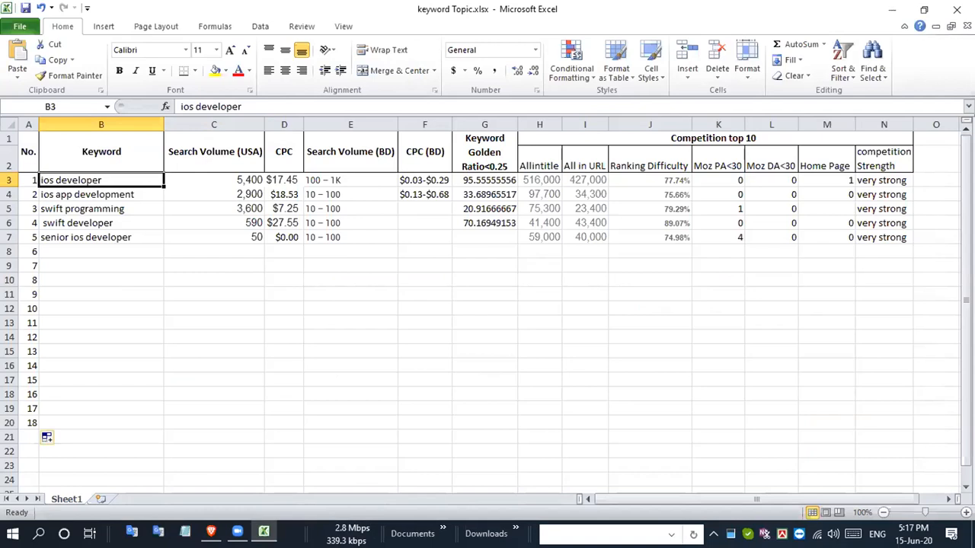
- Switch to the Brave browser to check the columns of the Ubersuggest keyword table, and return to the Excel workbook
drag(213, 532, 236, 532)
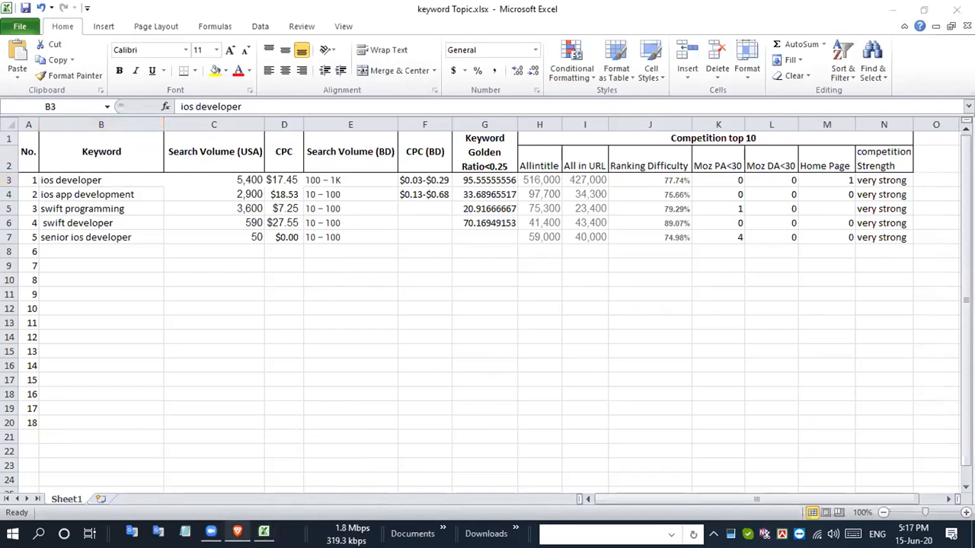
click(238, 532)
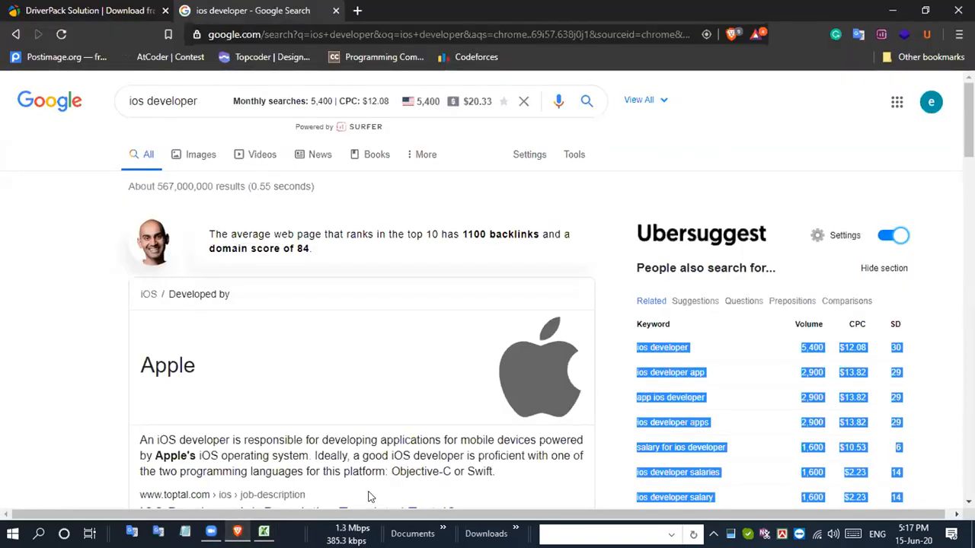
mouse_move(238, 532)
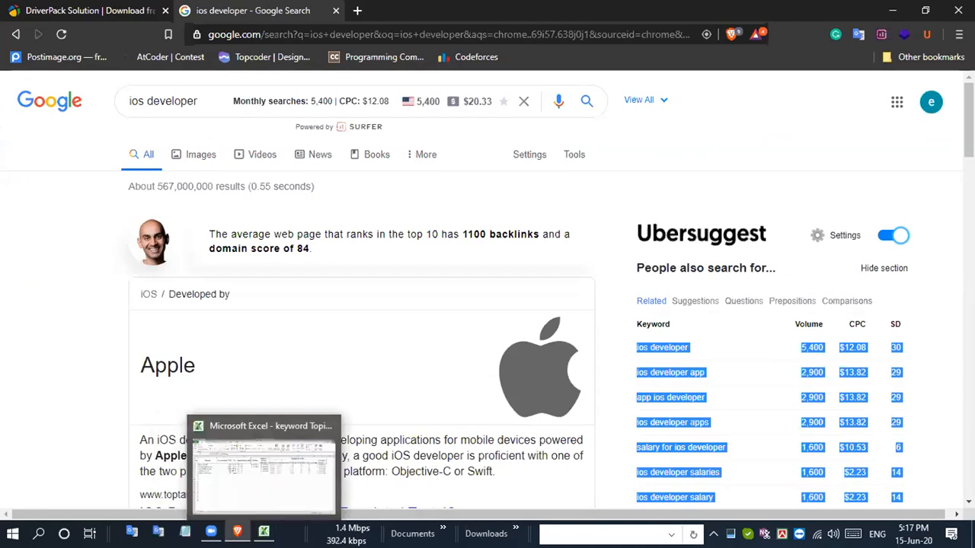
click(264, 531)
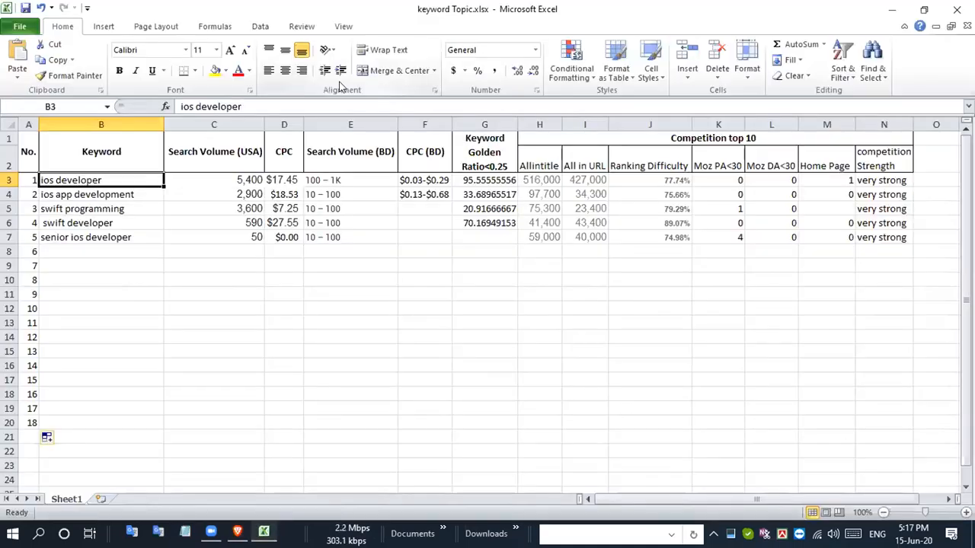
- Insert a blank column before the Search Volume (BD) column
click(325, 119)
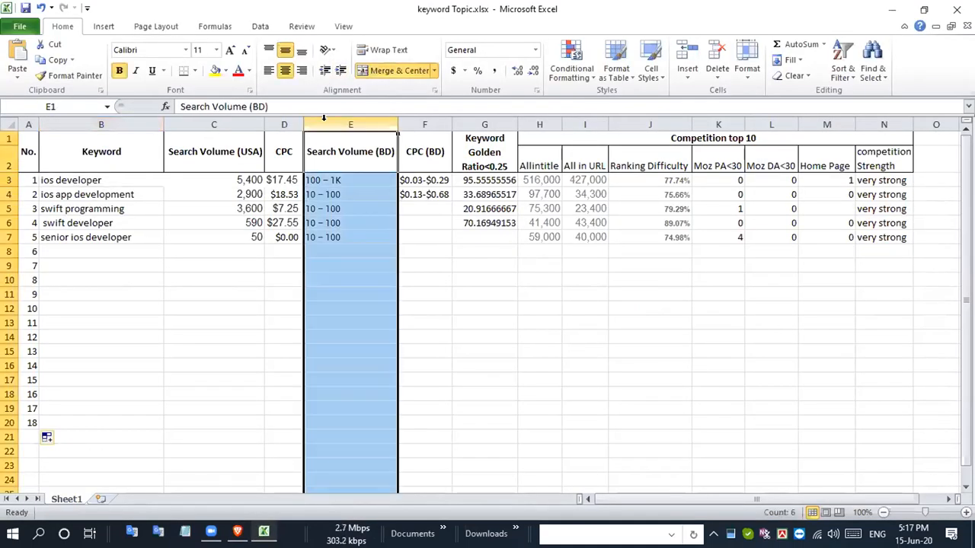
right_click(326, 125)
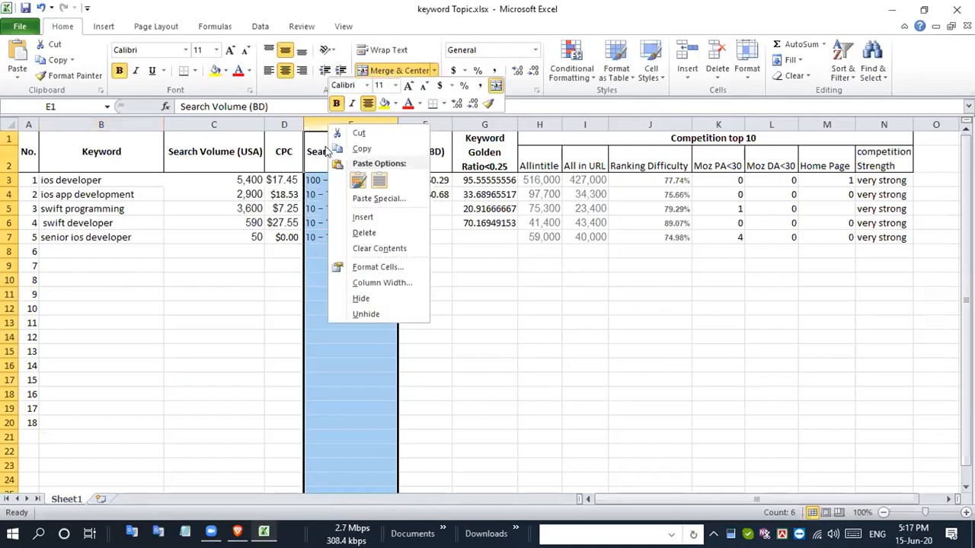
click(363, 217)
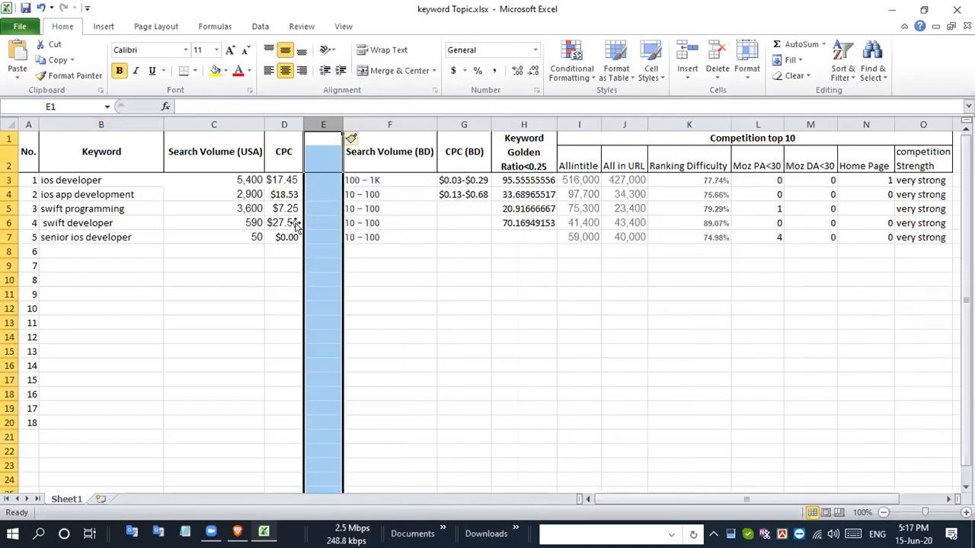
- Enter the heading SD in cell E2 of the blank column between CPC and Search Volume (BD)
click(319, 179)
click(320, 156)
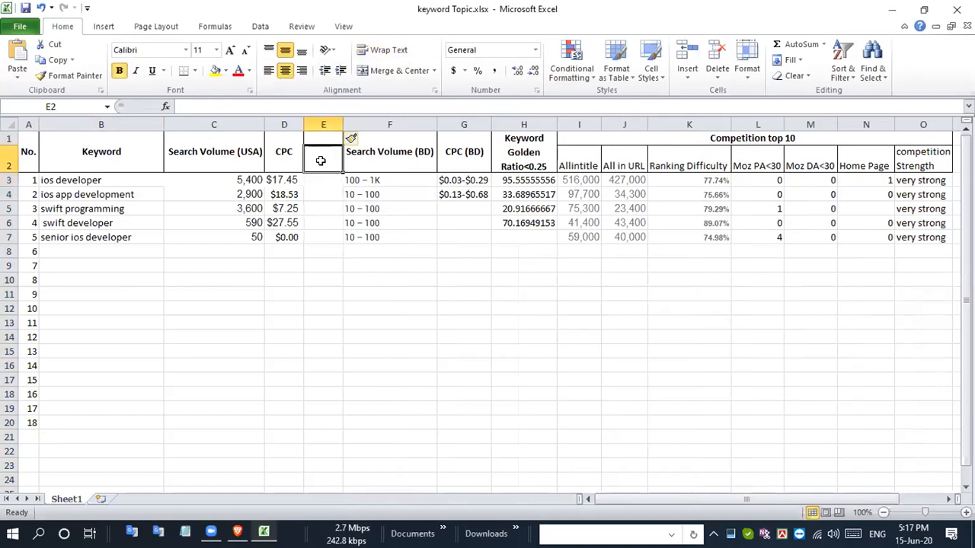
click(326, 140)
click(323, 156)
double_click(330, 157)
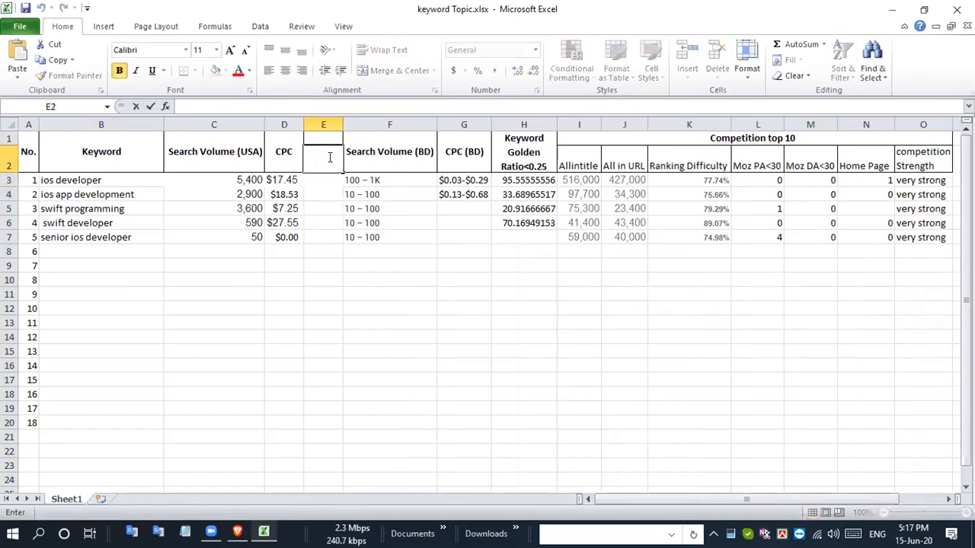
text(SD)
key(Return)
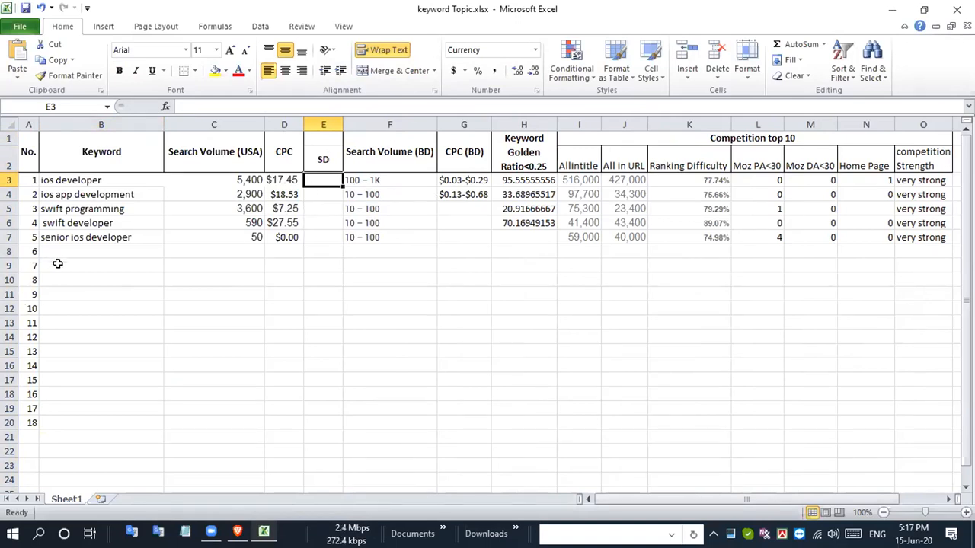
- Switch to Brave to review the Ubersuggest keyword rows and the preferred location setting, and return to the Excel workbook
click(237, 532)
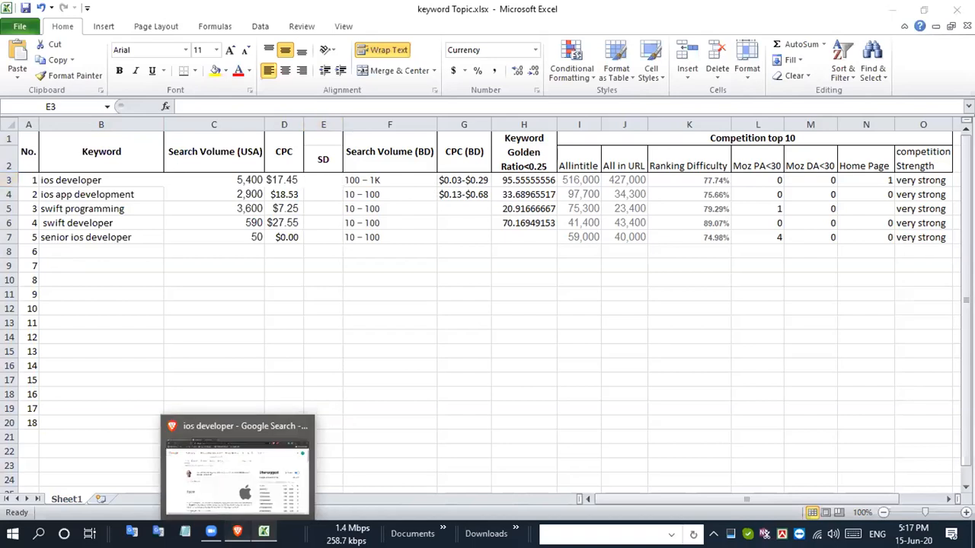
scroll(757, 227, down, 2)
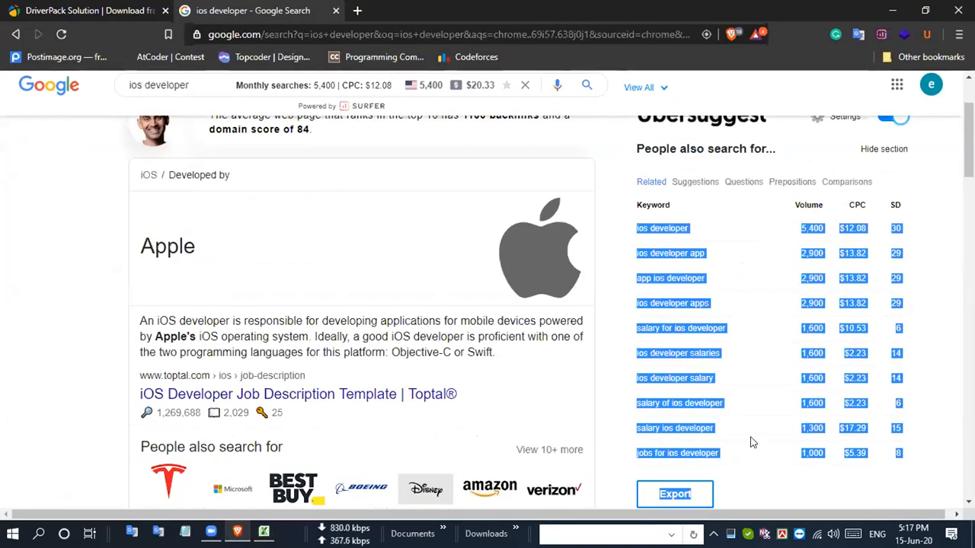
click(264, 532)
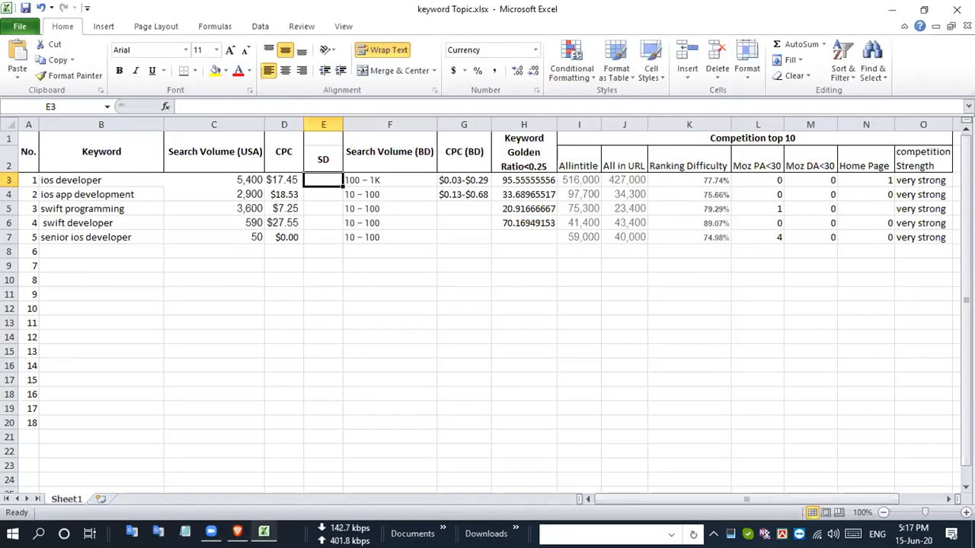
key(alt+Tab)
scroll(911, 239, up, 2)
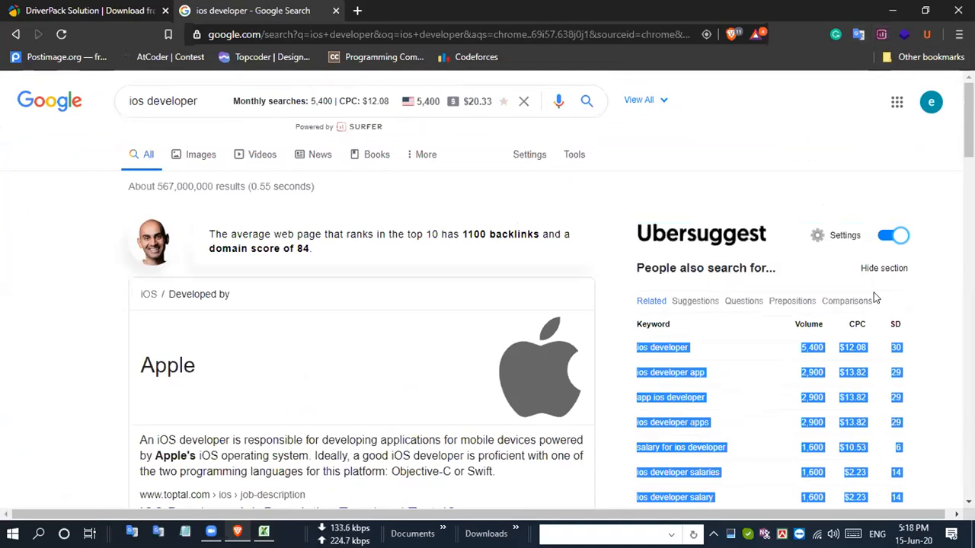
click(817, 240)
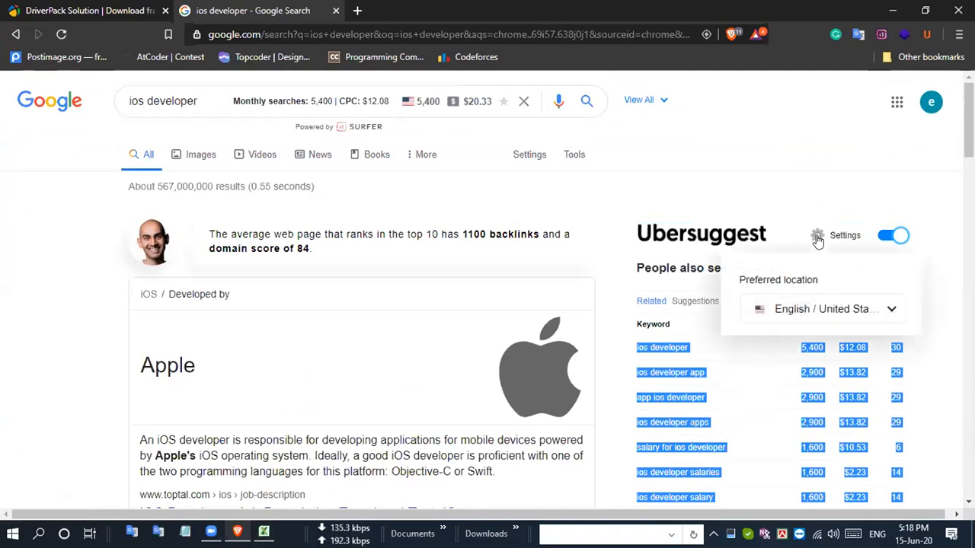
click(723, 136)
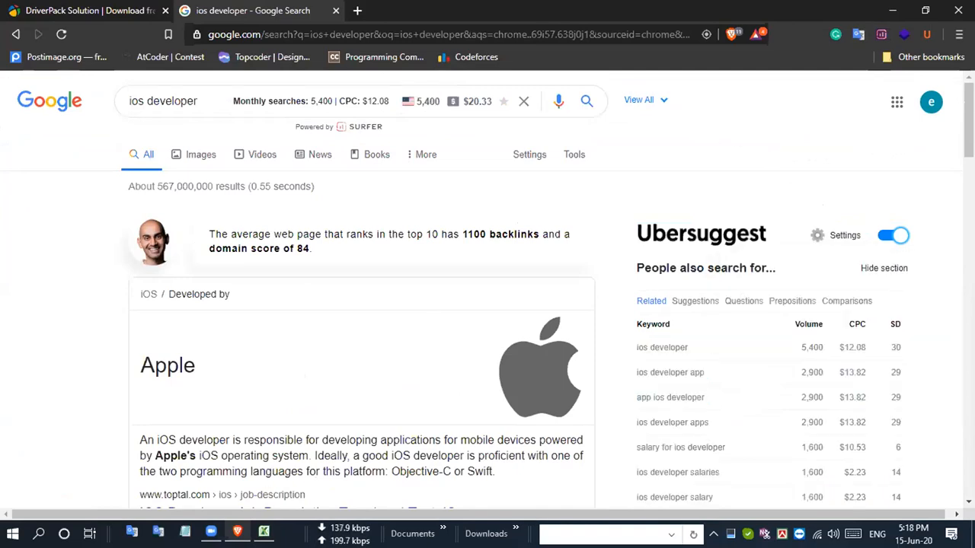
click(263, 531)
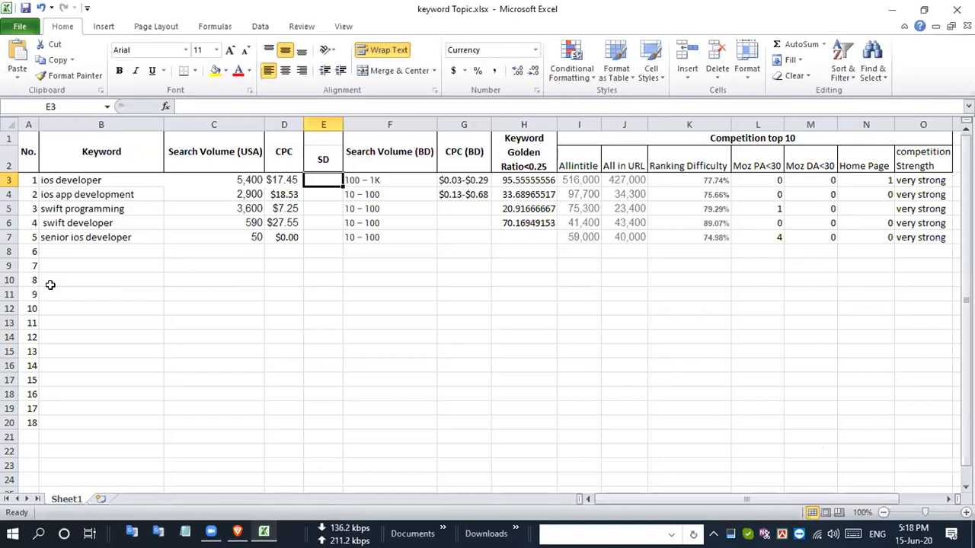
- Try to paste the copied Ubersuggest rows into the range B8:E8, and undo the paste
drag(72, 253, 329, 253)
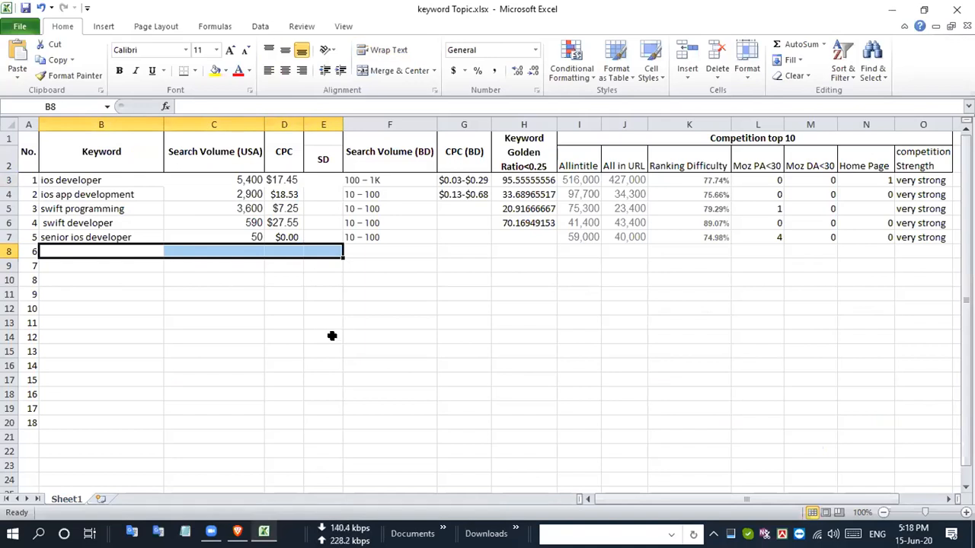
key(ctrl+v)
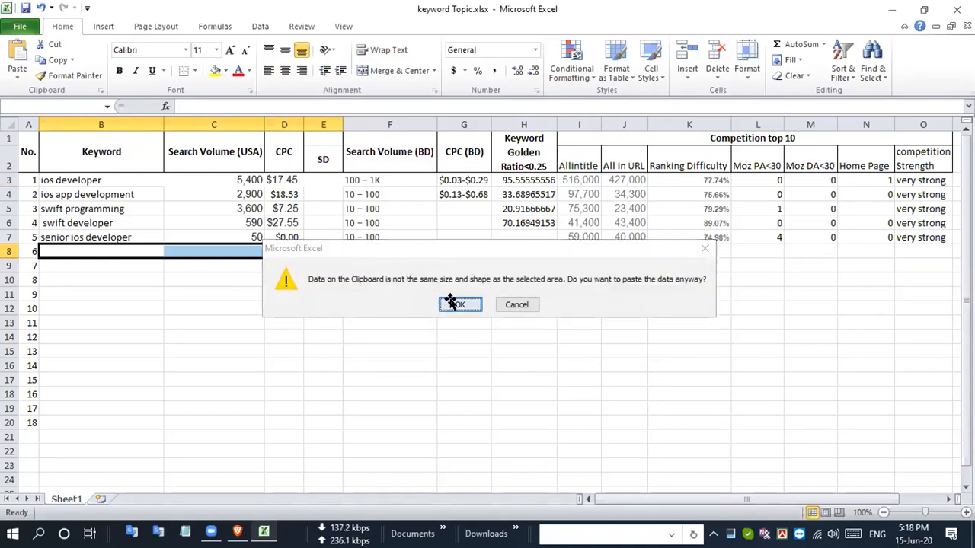
click(459, 305)
key(ctrl+z)
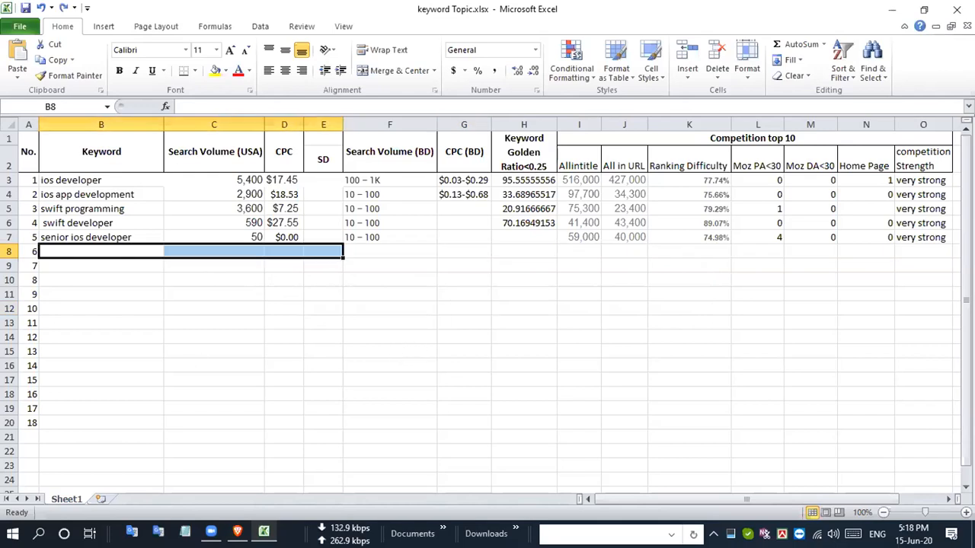
- Open Notepad, paste the copied Ubersuggest rows there as plain text, and cut all of the text
click(186, 532)
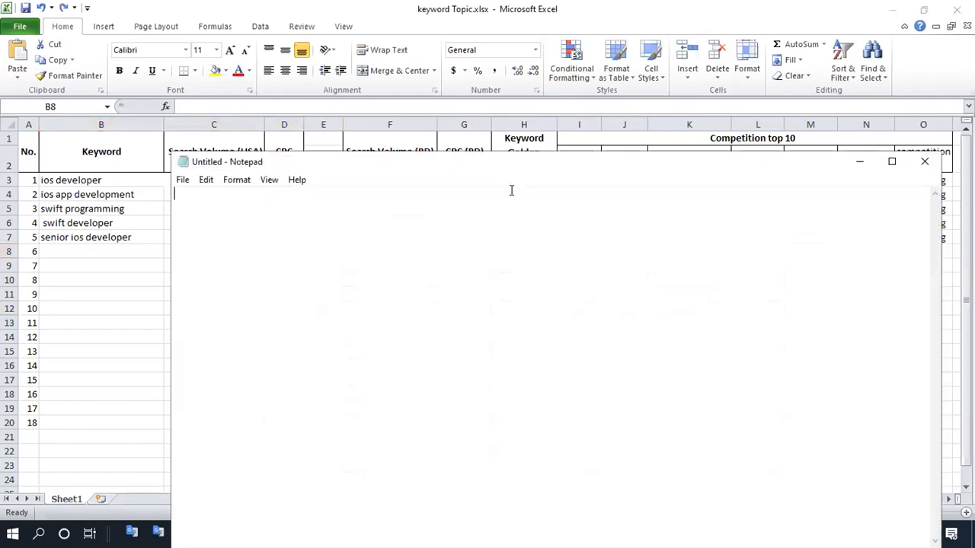
text(ios developer	5,400	$12.08	30 ios developer app	2,900	$13.82	29 app ios developer	2,900	$13.82	29 ios developer apps	2,900	$13.82	29 salary for ios developer	1,600	$10.53	6 ios developer salaries	1,600	$2.23	14 ios developer salary	1,600	$2.23	14 salary of ios developer	1,600	$2.23	6 salary ios developer	1,300	$17.29	15 jobs for ios developer	1,000	$5.39	8 Export)
key(ctrl+a)
key(ctrl+x)
- Return to the Excel workbook and paste the plain-text keyword rows starting at cell B8
click(312, 6)
click(169, 291)
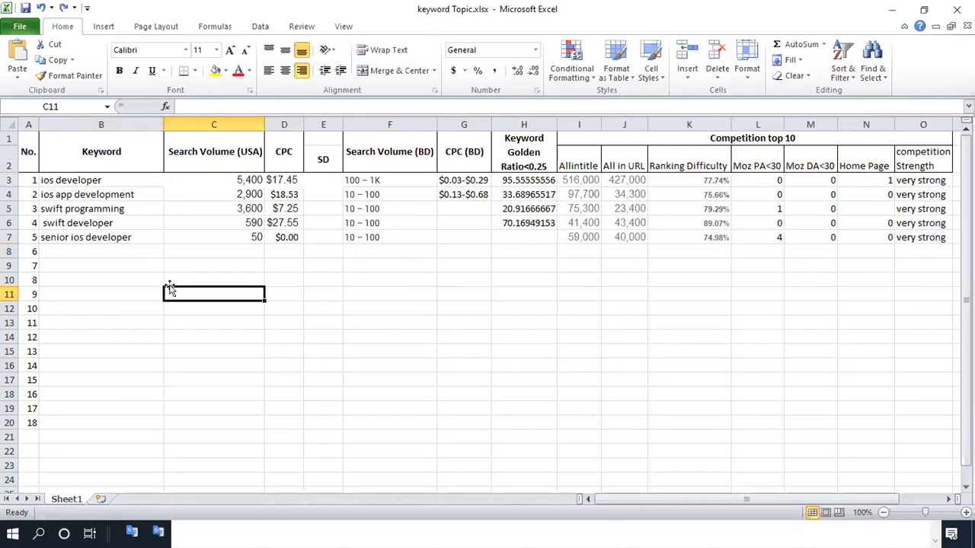
click(125, 251)
key(ctrl+v)
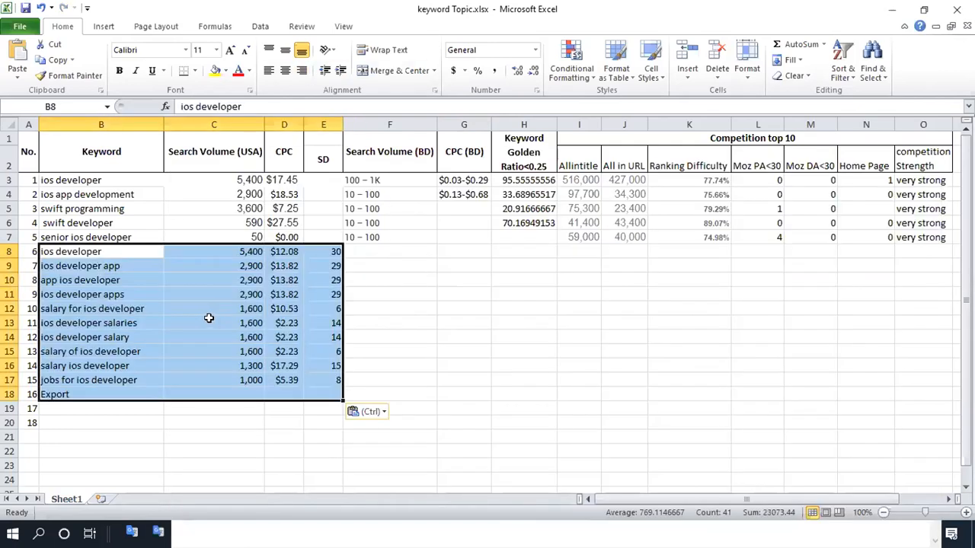
click(221, 320)
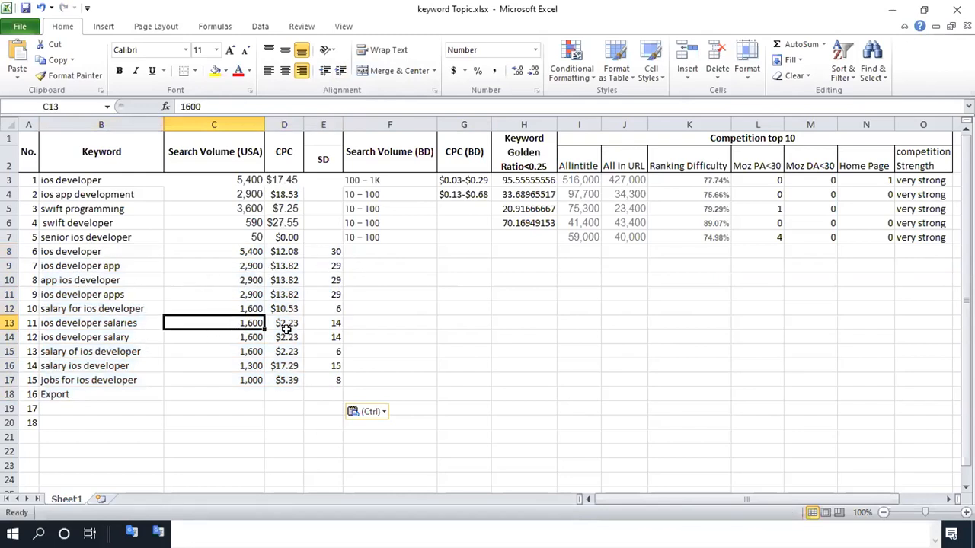
click(281, 252)
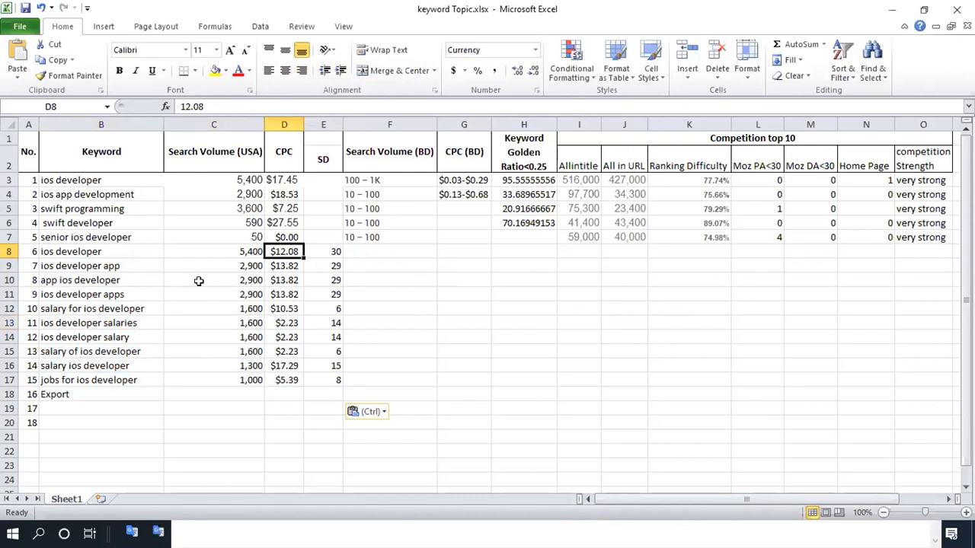
click(535, 295)
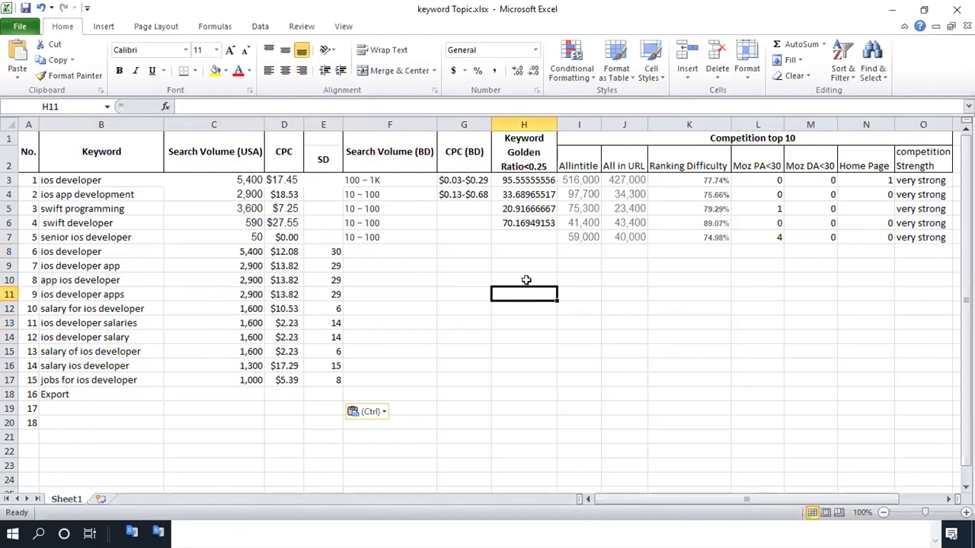
- Switch to Brave and examine the Keyword Surfer ideas, the searches related to ios developer, and the Ubersuggest table on the results page
key(super+Tab)
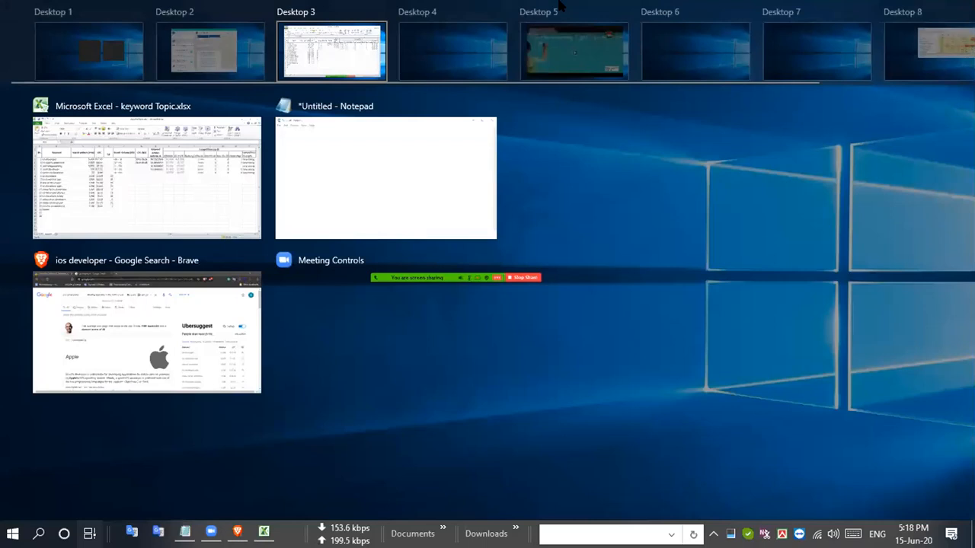
drag(153, 169, 383, 85)
click(339, 50)
click(2, 270)
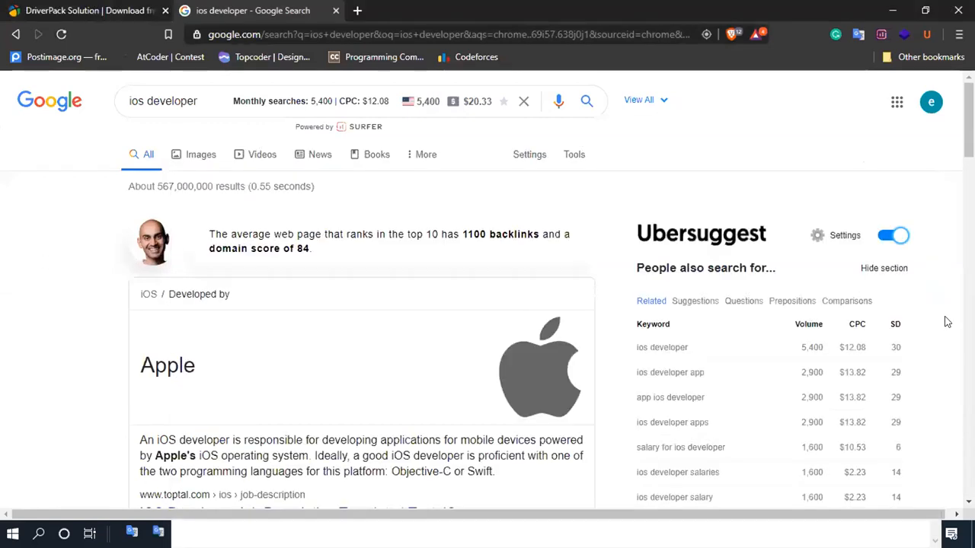
scroll(848, 314, down, 8)
scroll(694, 372, down, 3)
scroll(716, 358, up, 3)
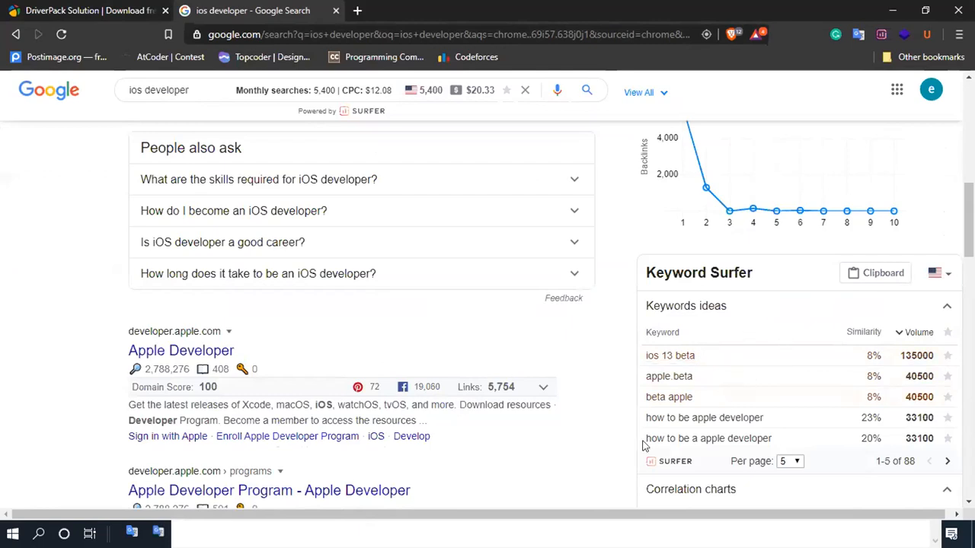
scroll(808, 414, down, 13)
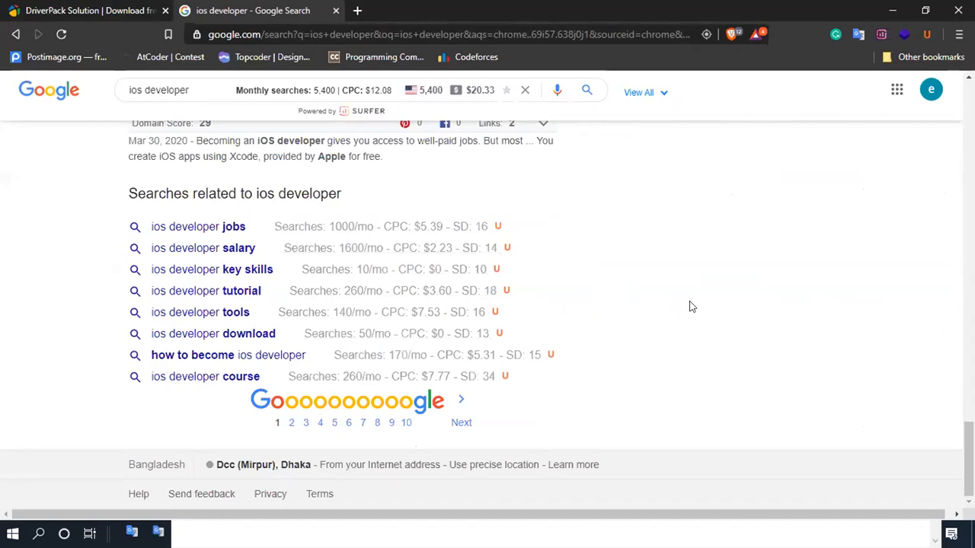
scroll(759, 305, up, 15)
scroll(557, 373, down, 2)
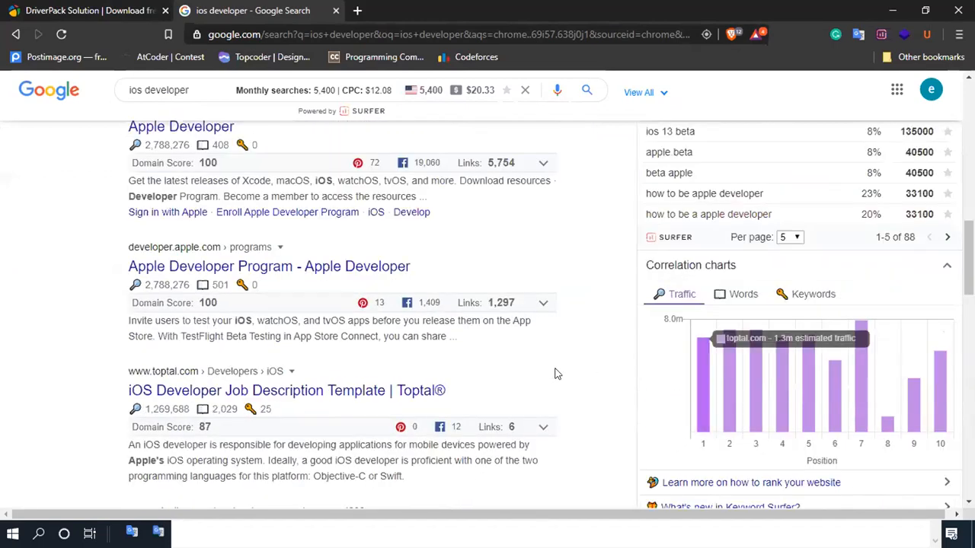
scroll(556, 373, down, 13)
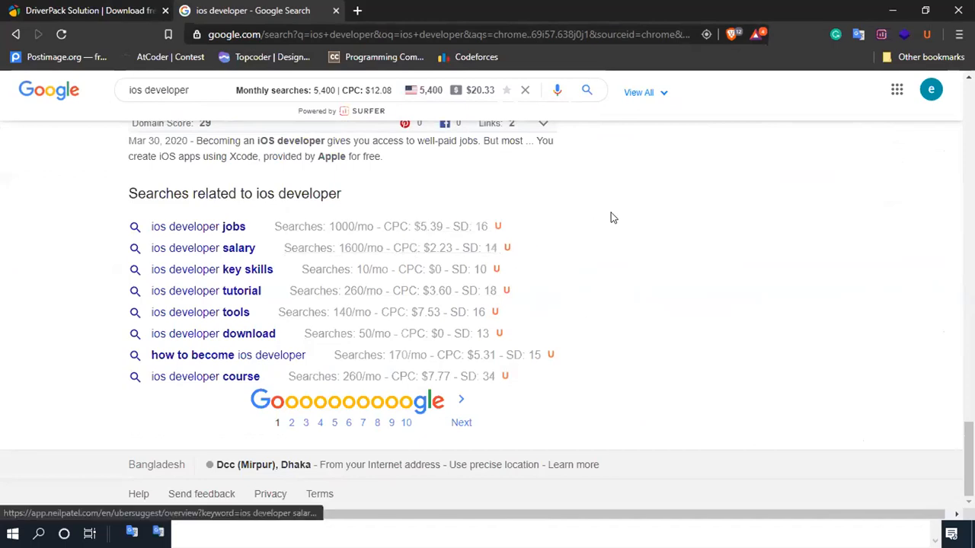
scroll(701, 229, up, 10)
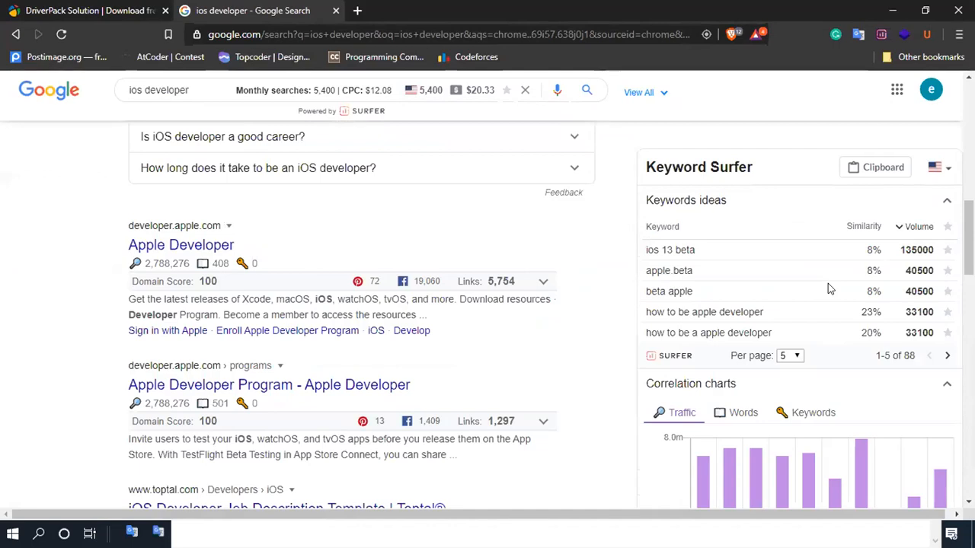
scroll(828, 284, up, 5)
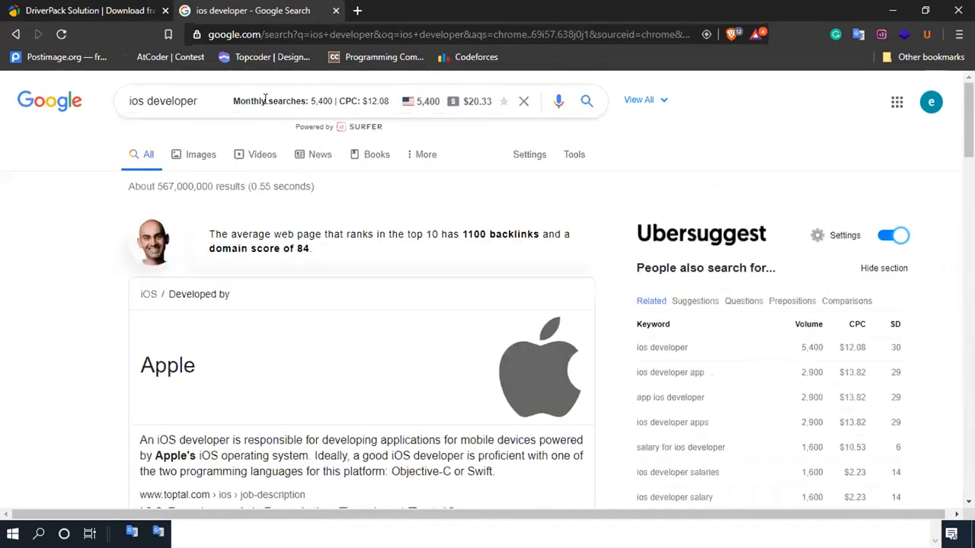
scroll(716, 315, down, 3)
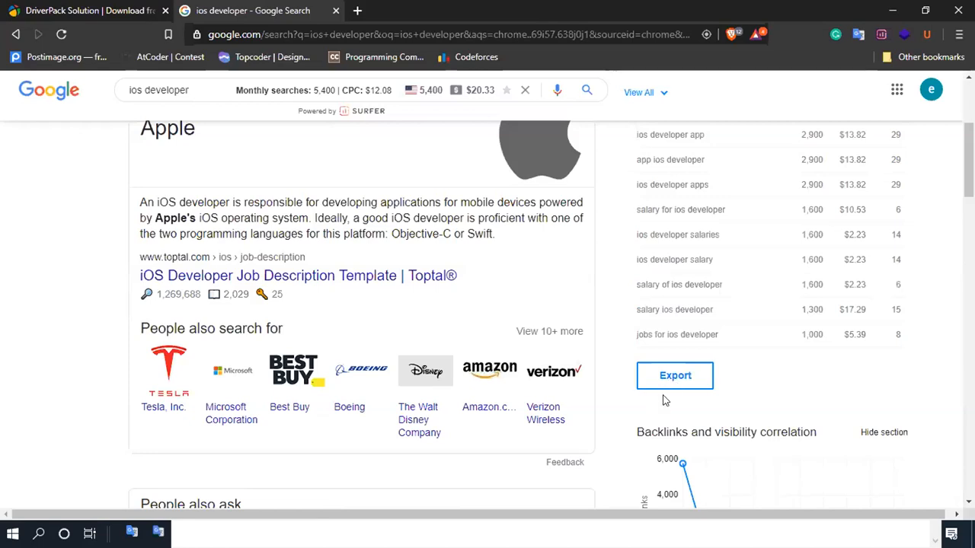
- Move the Notepad window to Desktop 4, where the Excel workbook is open
drag(569, 7, 578, 11)
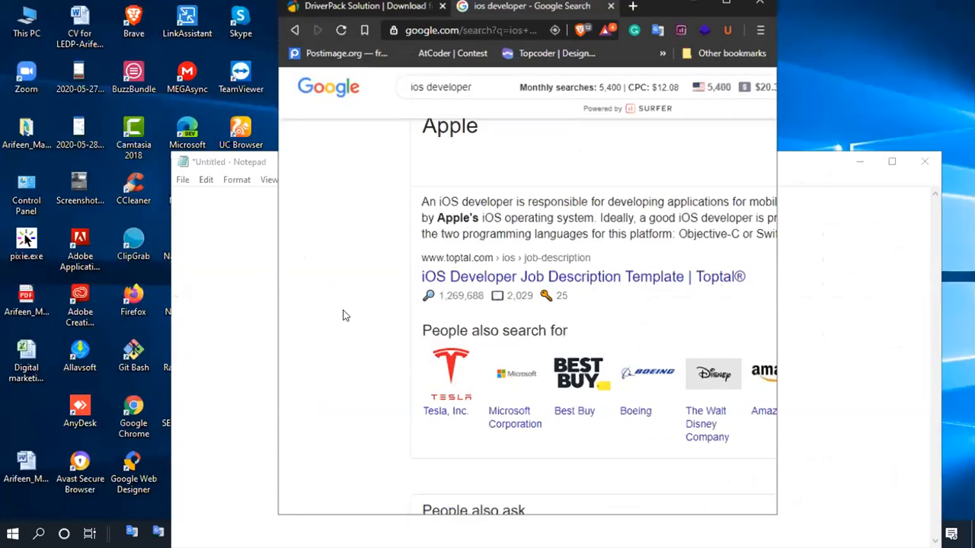
click(736, 11)
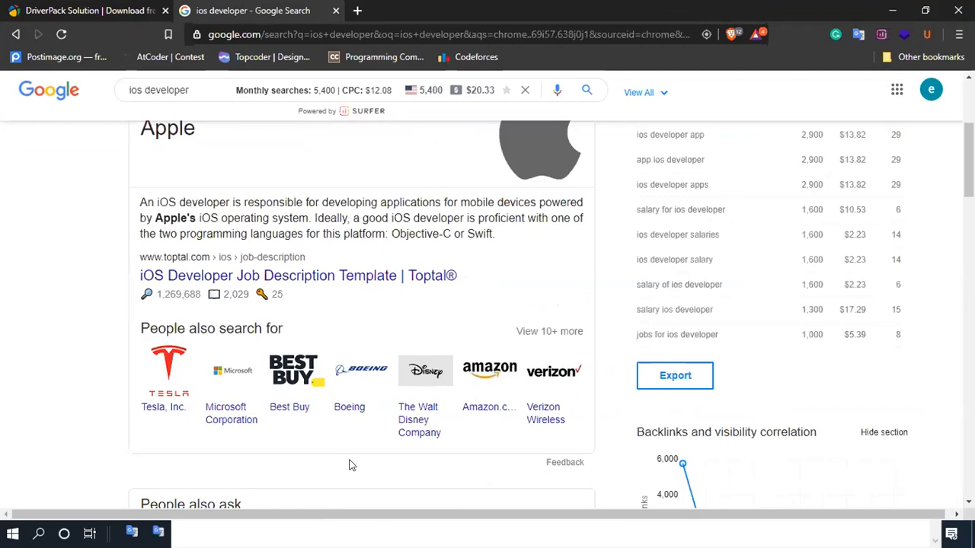
click(326, 535)
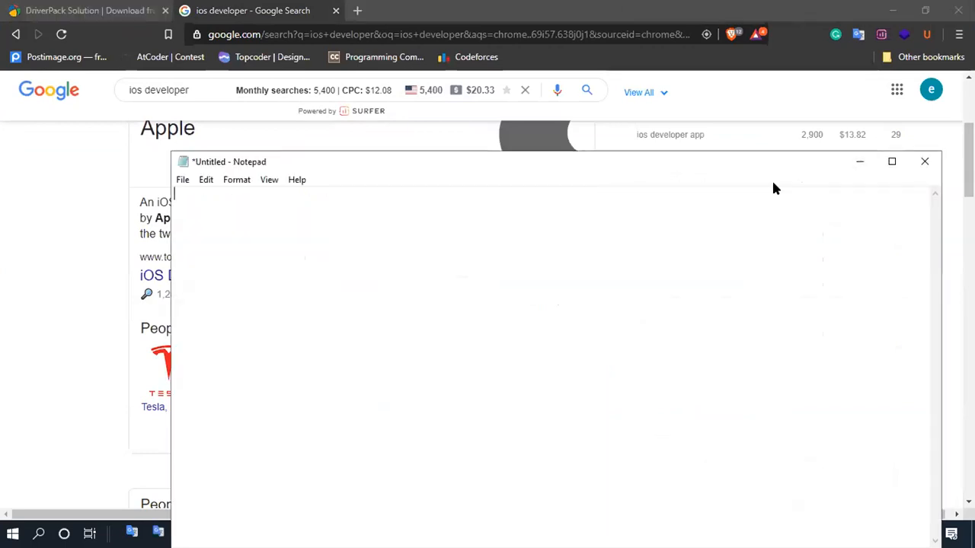
key(super+Tab)
drag(162, 181, 464, 47)
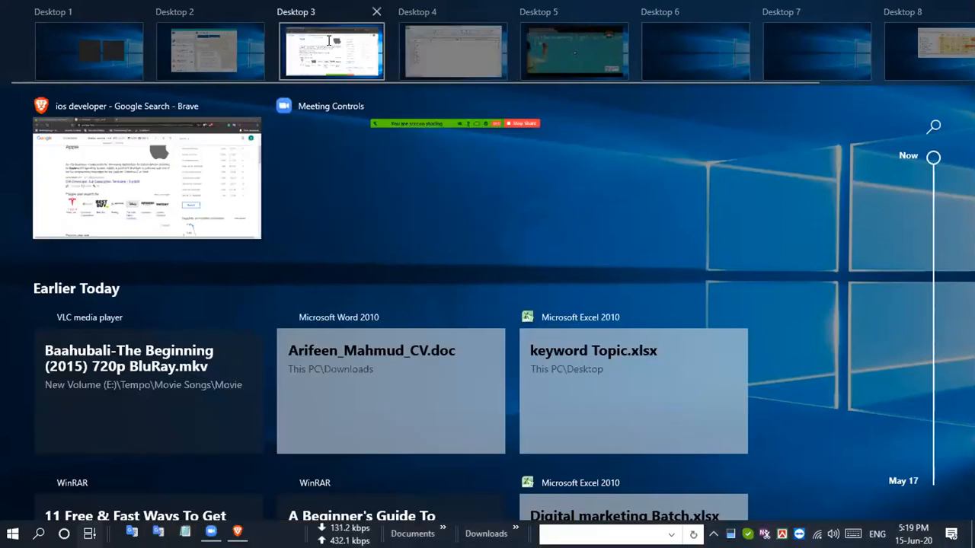
click(332, 49)
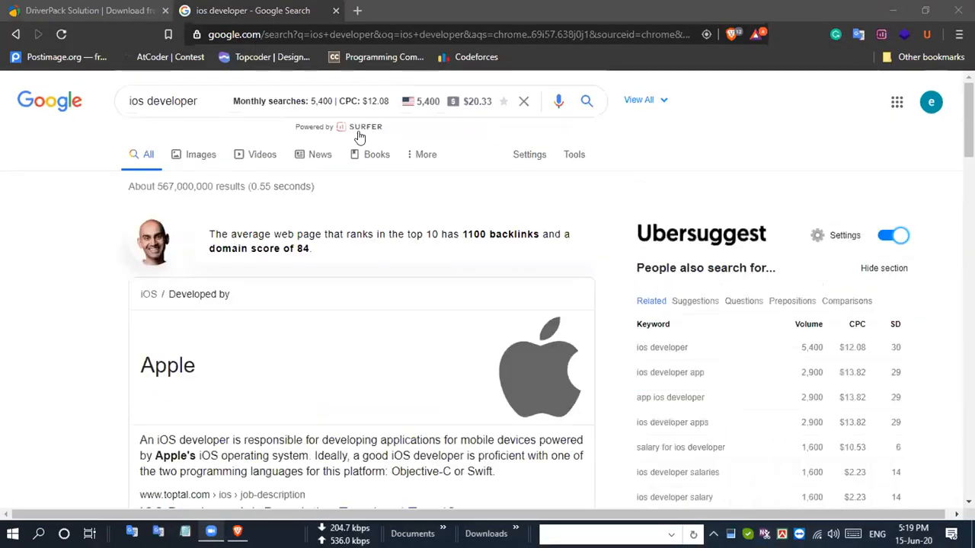
- Switch to the Excel workbook on Desktop 4 and copy the keyword ios app development from cell B4
mouse_move(238, 532)
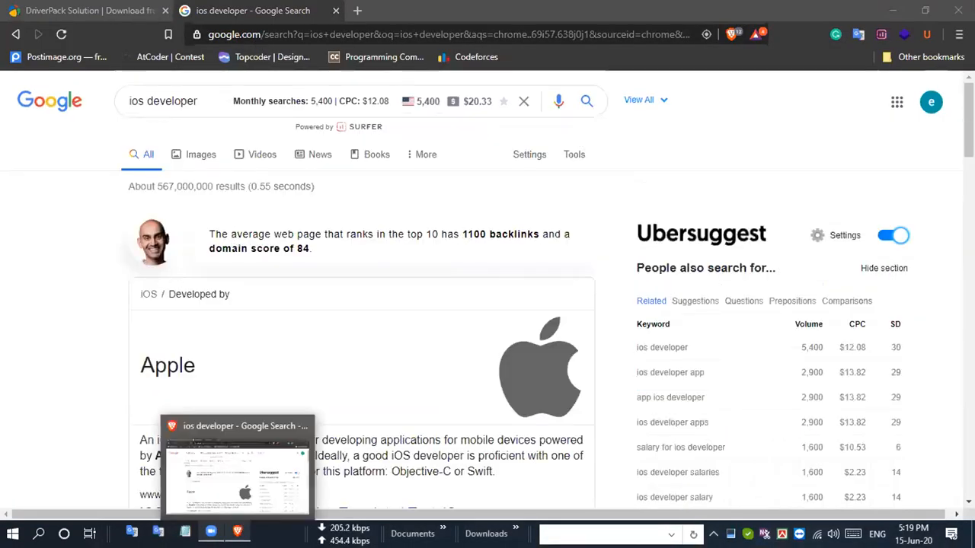
click(90, 534)
click(460, 60)
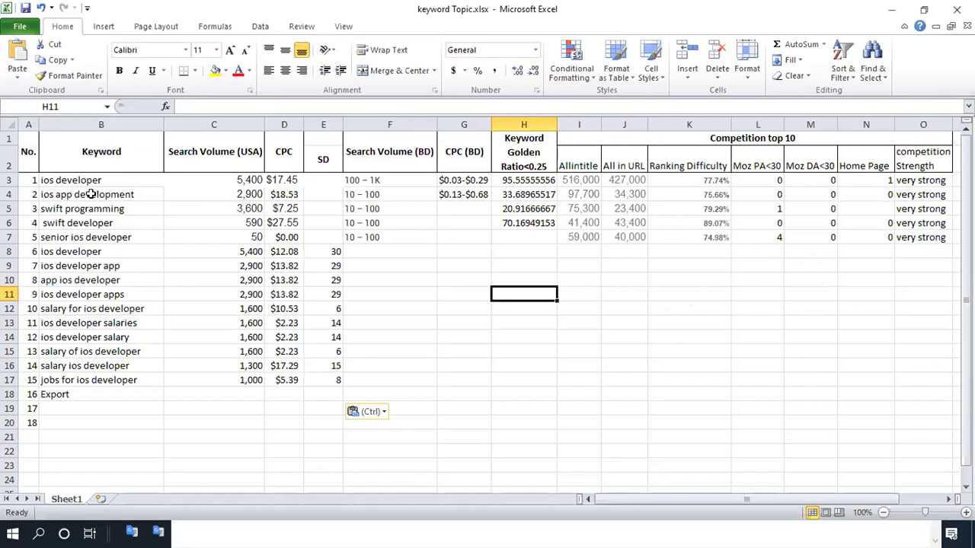
click(90, 194)
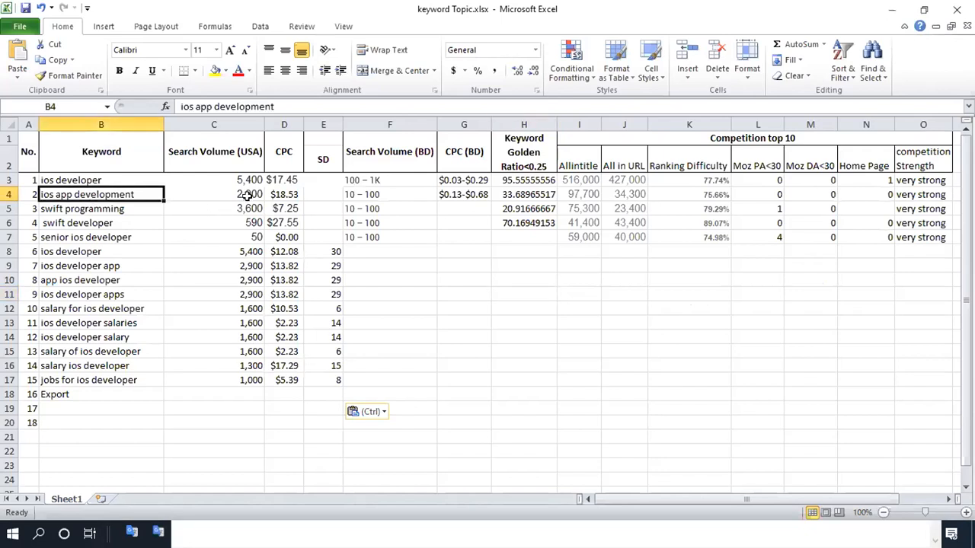
key(ctrl+c)
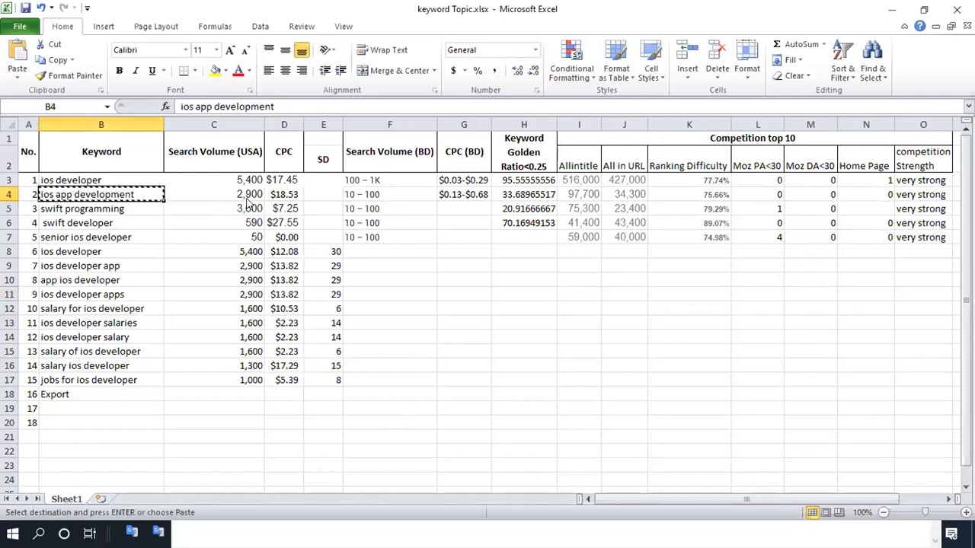
- Switch to Brave and replace the Google search query with the copied keyword ios app development
key(alt+Tab)
drag(202, 102, 107, 100)
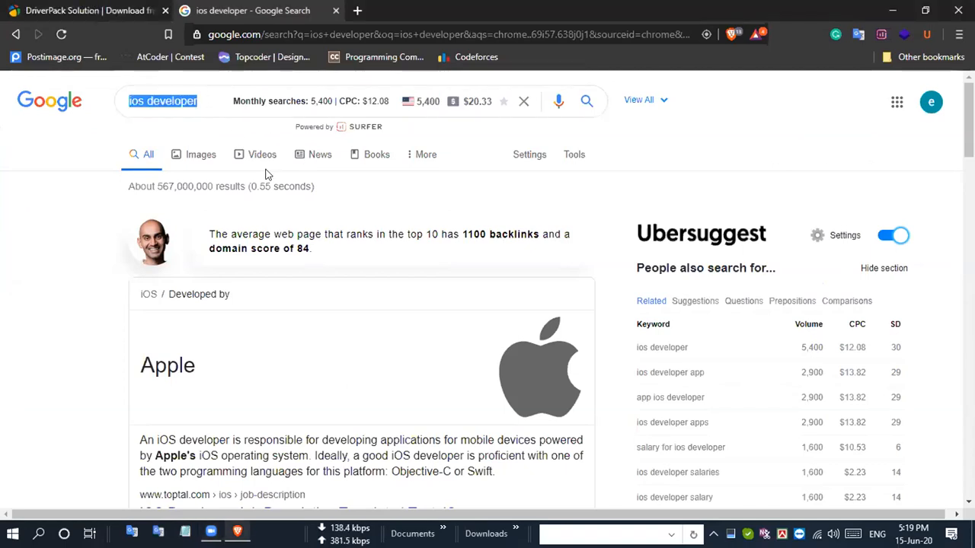
key(ctrl+v)
key(Return)
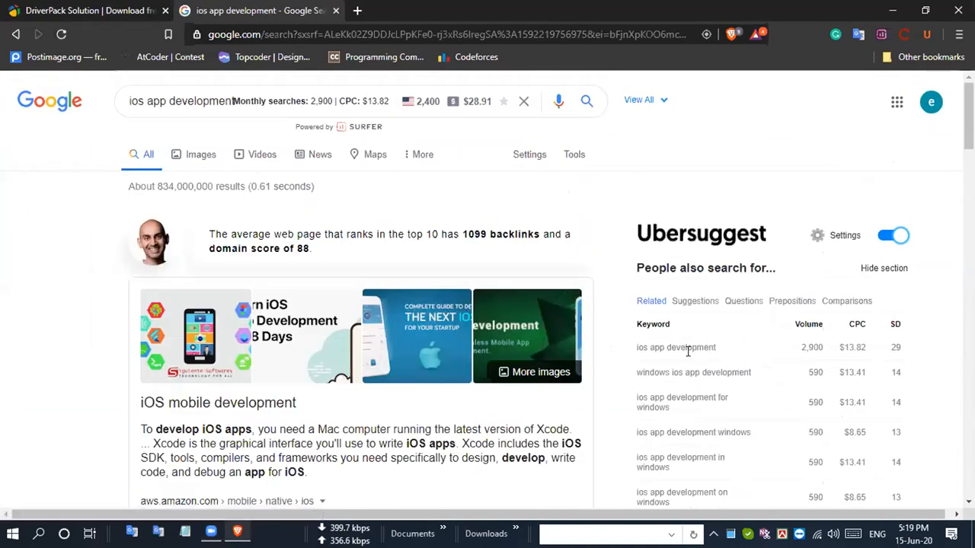
- Copy all related keyword rows for ios app development, with volume, CPC and SD, from the Ubersuggest table
scroll(678, 333, down, 2)
drag(635, 228, 898, 272)
scroll(874, 421, down, 4)
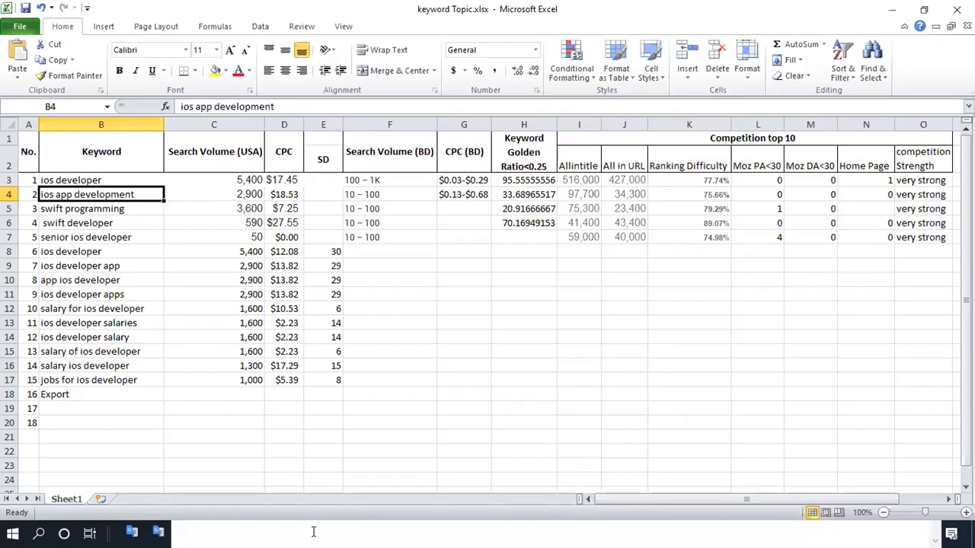
- Switch to Notepad, paste the copied rows, undo the paste, and return to the Excel workbook
click(314, 531)
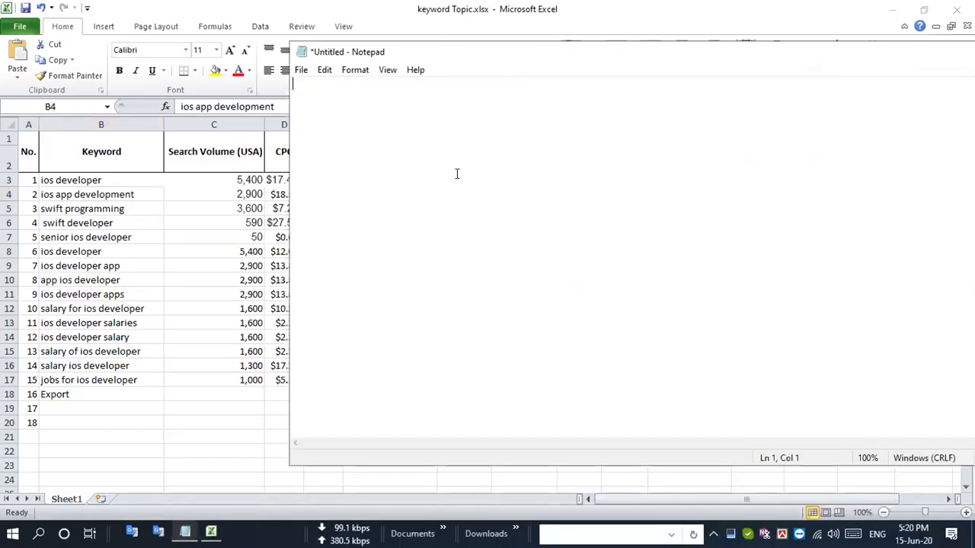
key(ctrl+v)
key(ctrl+z)
click(154, 3)
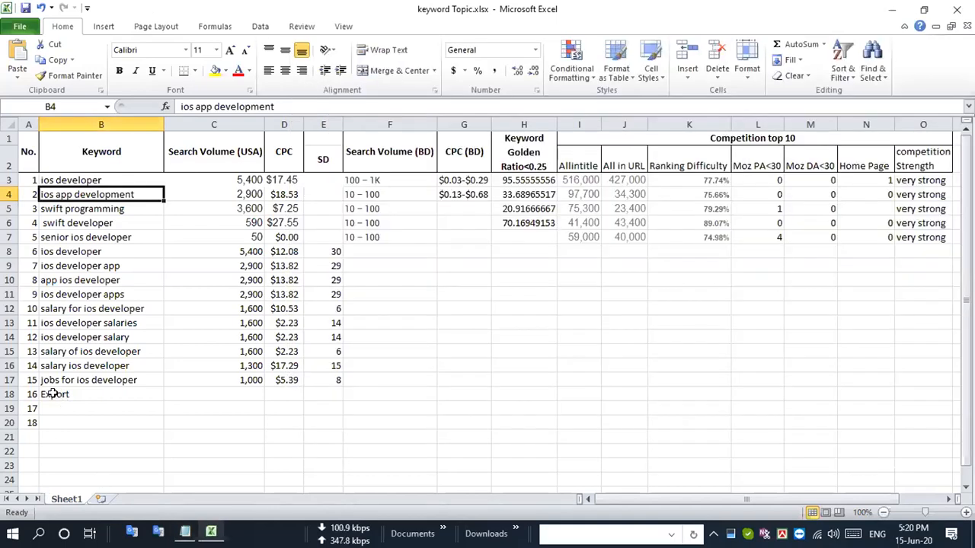
- Delete the whole row 18, which holds the stray Export entry
click(9, 393)
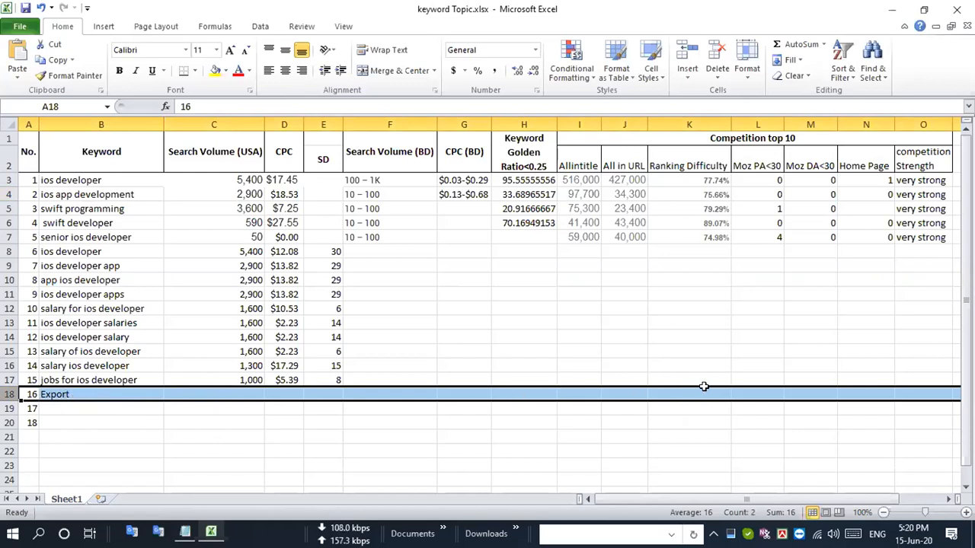
click(91, 404)
click(102, 393)
click(217, 392)
click(357, 393)
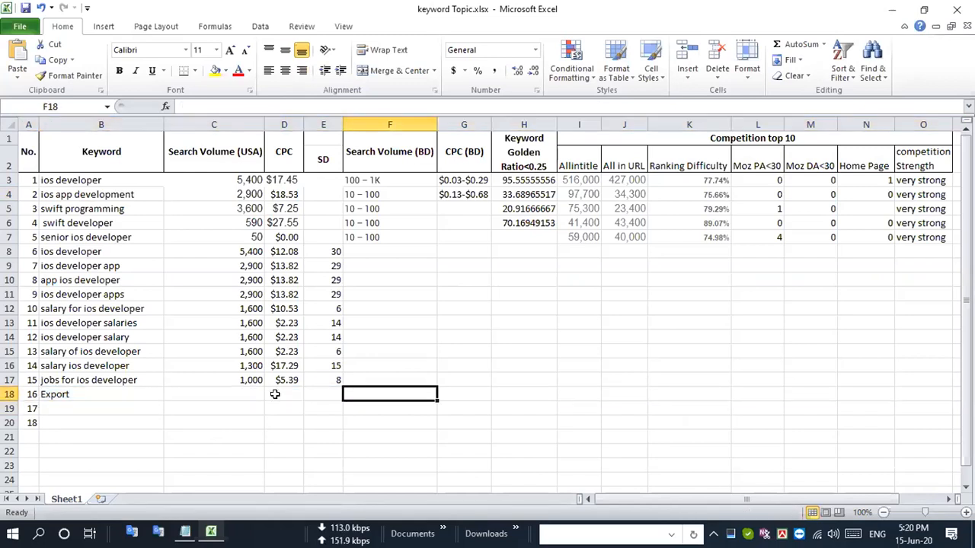
click(10, 394)
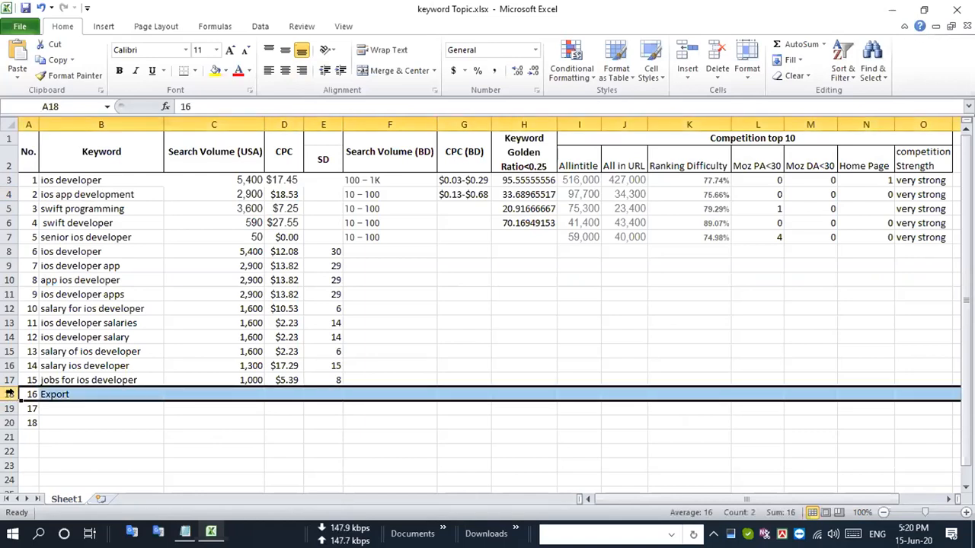
key(ctrl+minus)
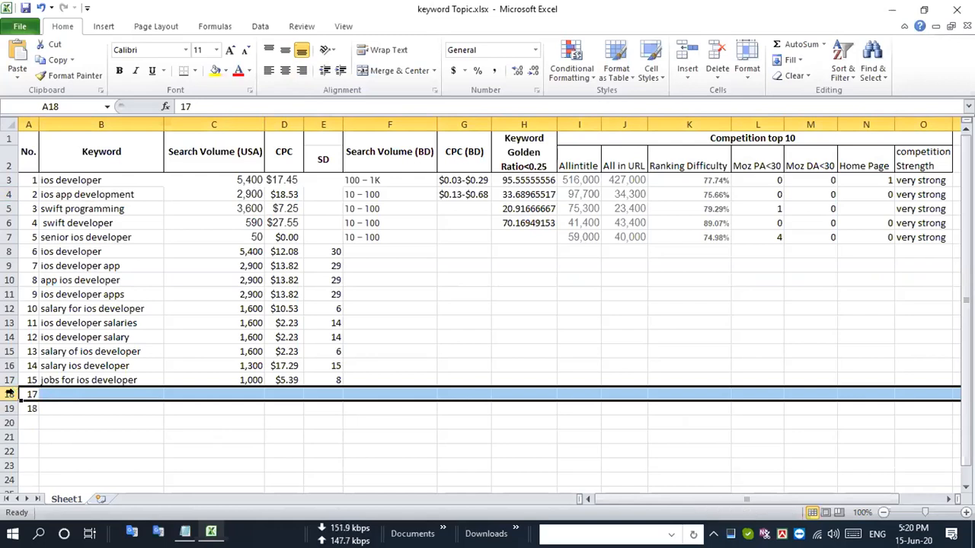
- With cell B18 as the paste target, paste the ios app development rows into Notepad as plain text and cut all of it
click(76, 391)
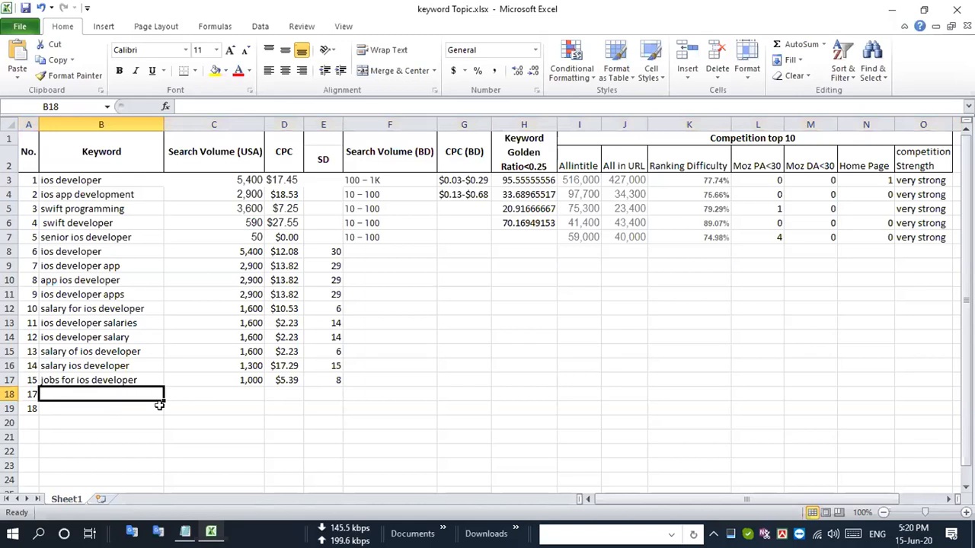
click(183, 532)
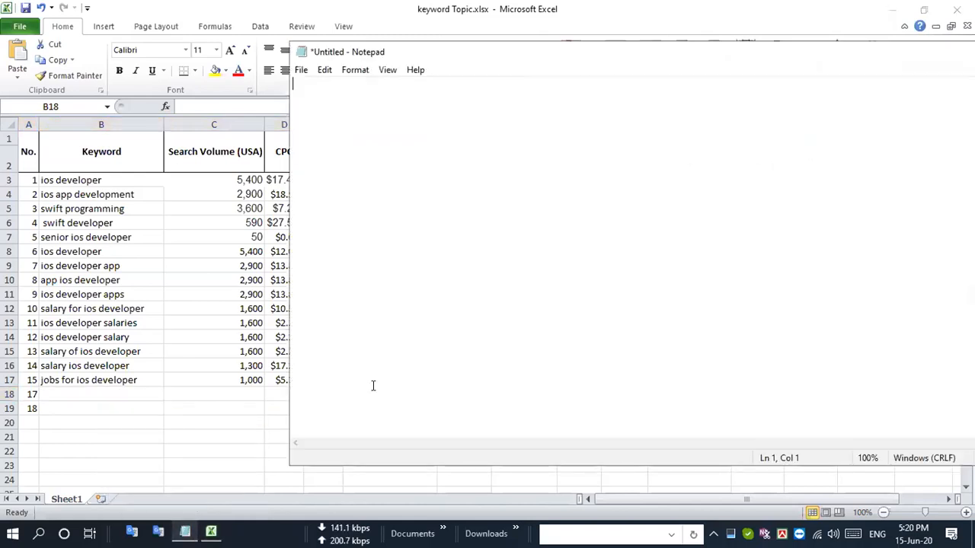
key(ctrl+a)
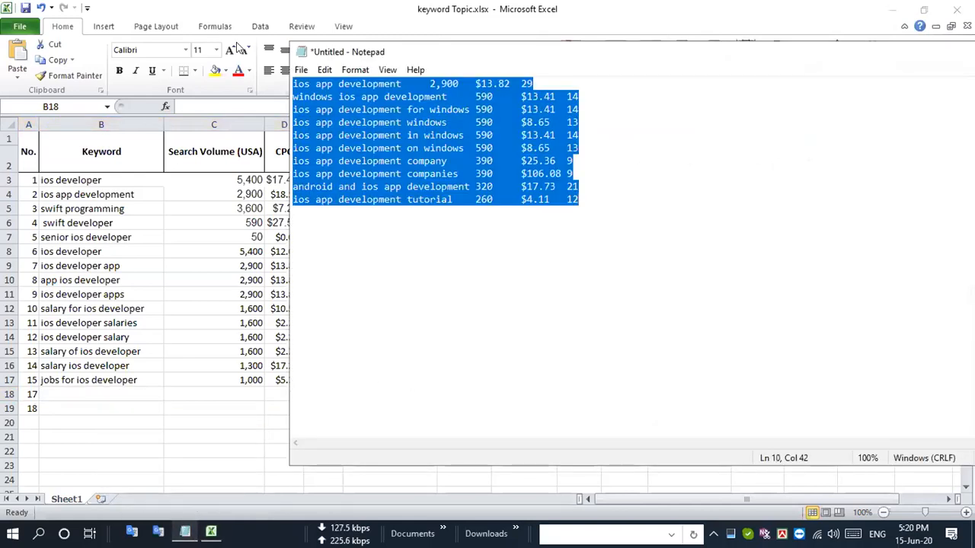
key(ctrl+x)
- Return to the Excel workbook and paste the plain-text ios app development rows starting at cell B18
click(229, 6)
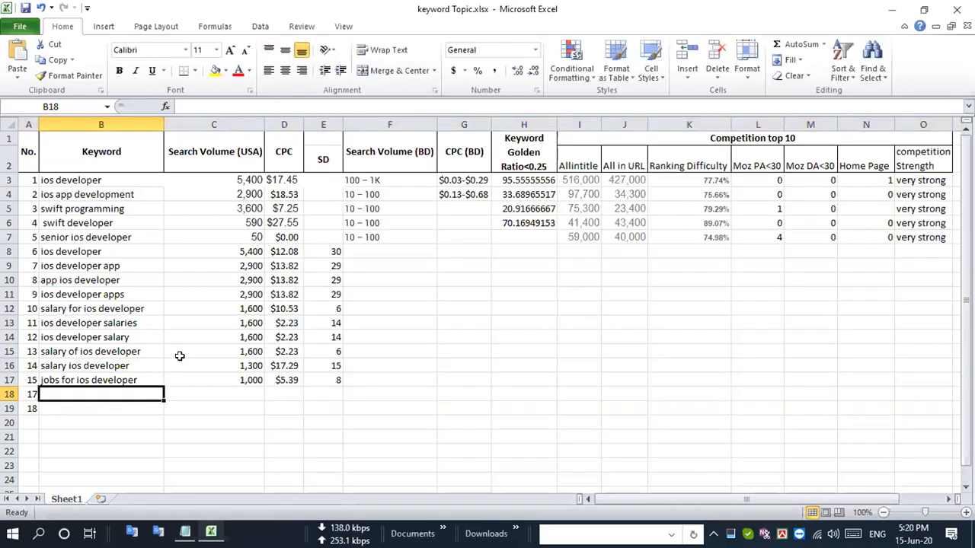
key(ctrl+v)
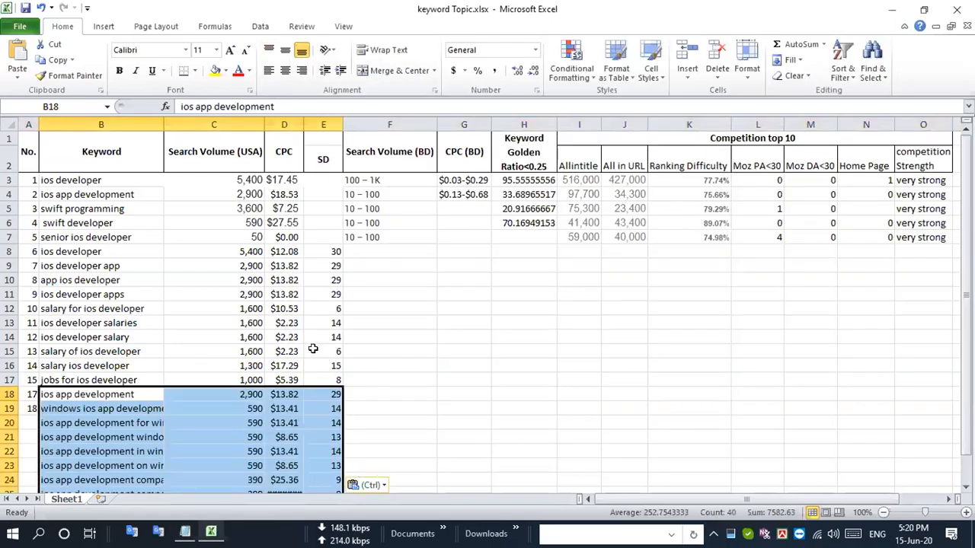
scroll(313, 349, down, 2)
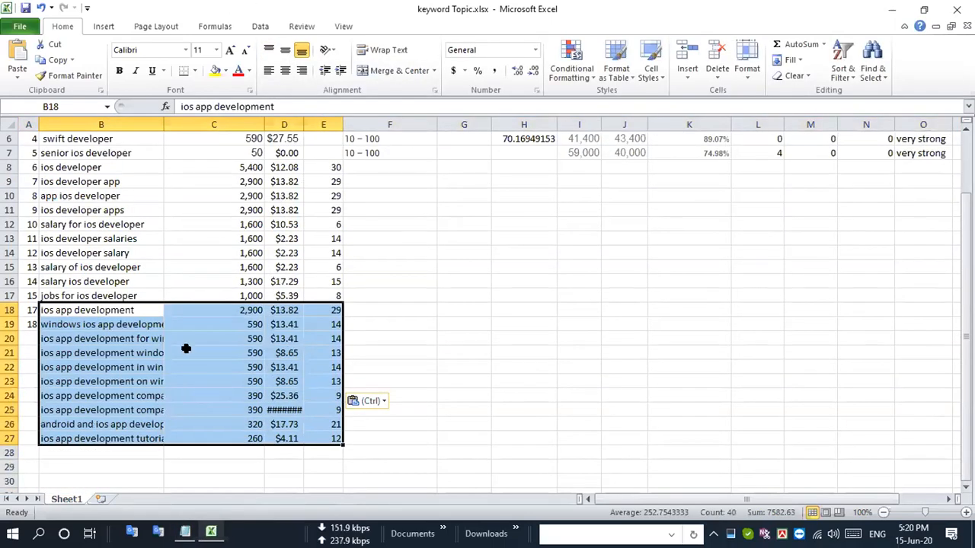
scroll(187, 349, up, 2)
- Copy the keyword swift programming from cell B5 and search Google for it in Brave
drag(30, 181, 34, 239)
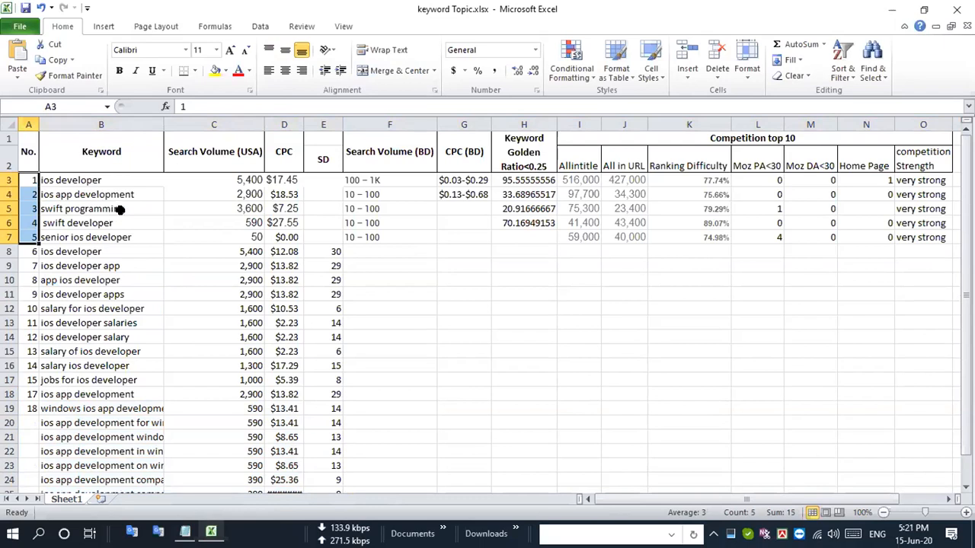
click(120, 209)
key(ctrl+c)
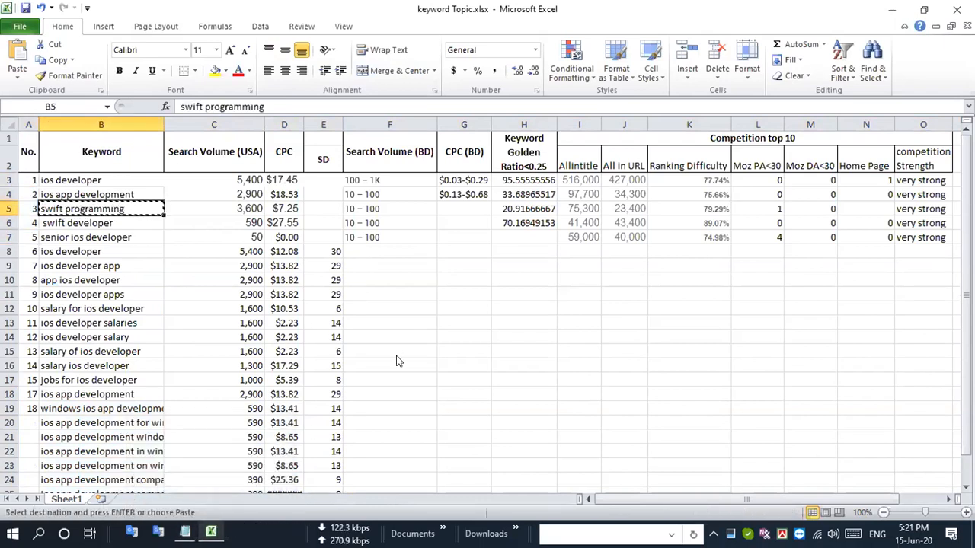
key(alt+Tab)
drag(227, 90, 88, 82)
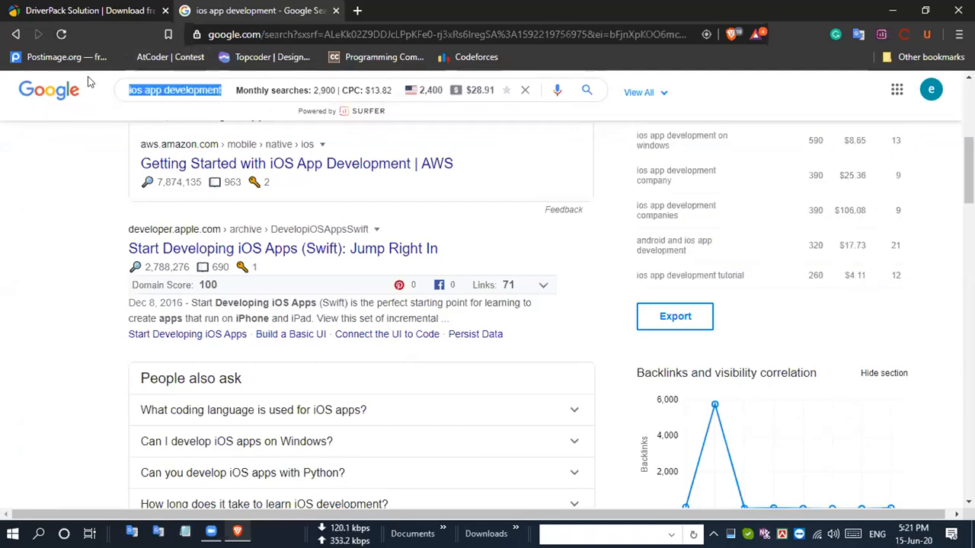
key(ctrl+v)
key(Return)
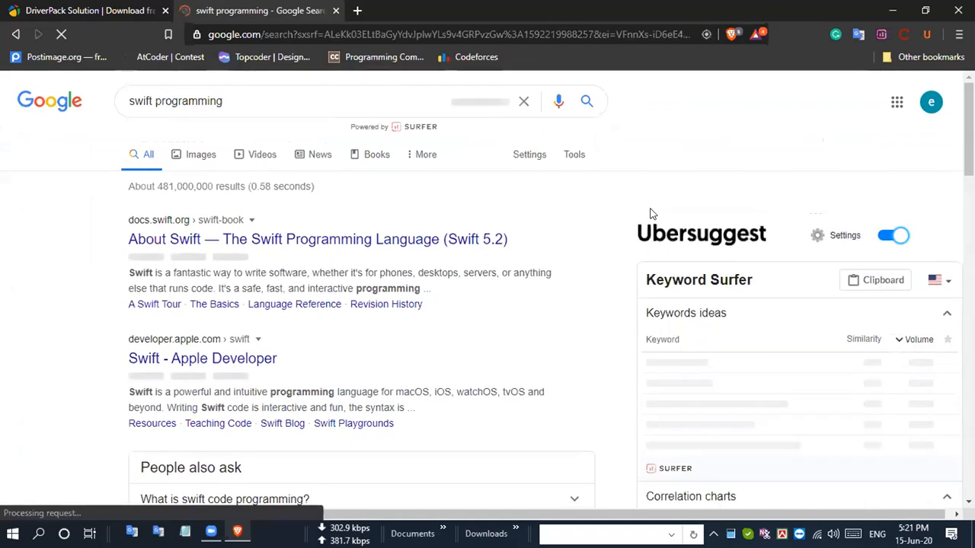
- Copy all related keyword rows for swift programming, from the swift programming language to tutorial swift programming, in the Ubersuggest table
scroll(625, 235, down, 2)
scroll(645, 157, down, 2)
scroll(645, 158, up, 2)
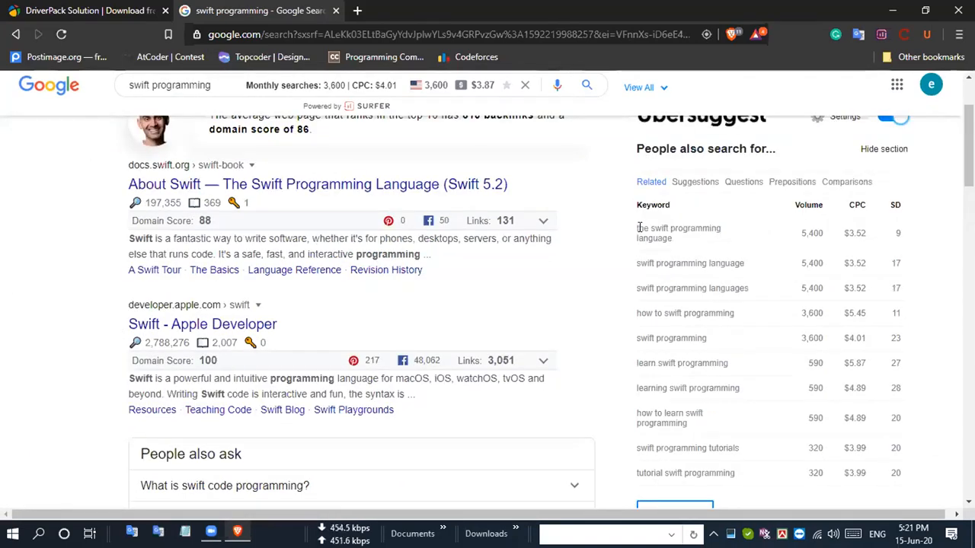
drag(638, 228, 878, 401)
scroll(910, 461, down, 2)
mouse_move(896, 365)
mouse_down()
mouse_move(905, 360)
mouse_move(816, 332)
mouse_move(860, 355)
mouse_move(905, 358)
mouse_up()
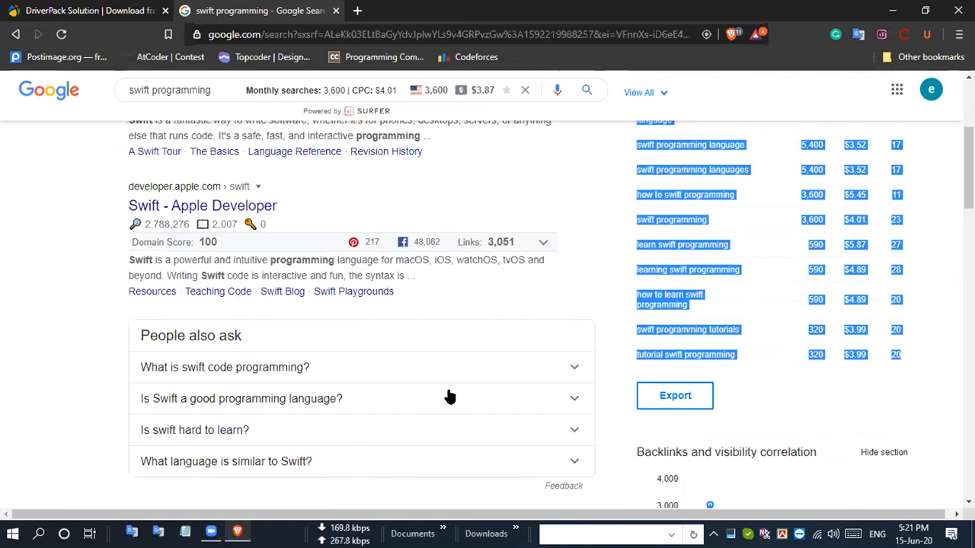
- Switch to Notepad, paste the swift programming rows as plain text, and cut all of the text
key(alt+Tab)
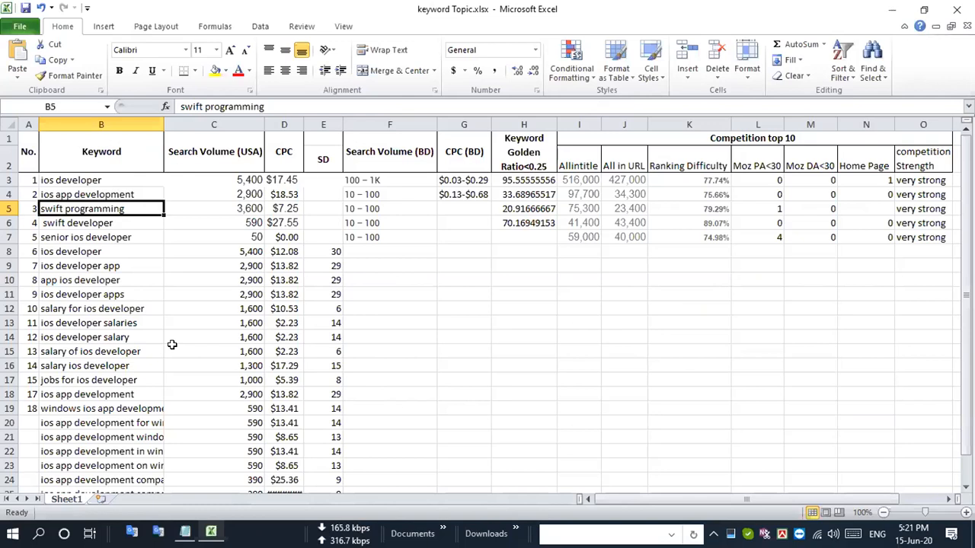
scroll(169, 343, down, 7)
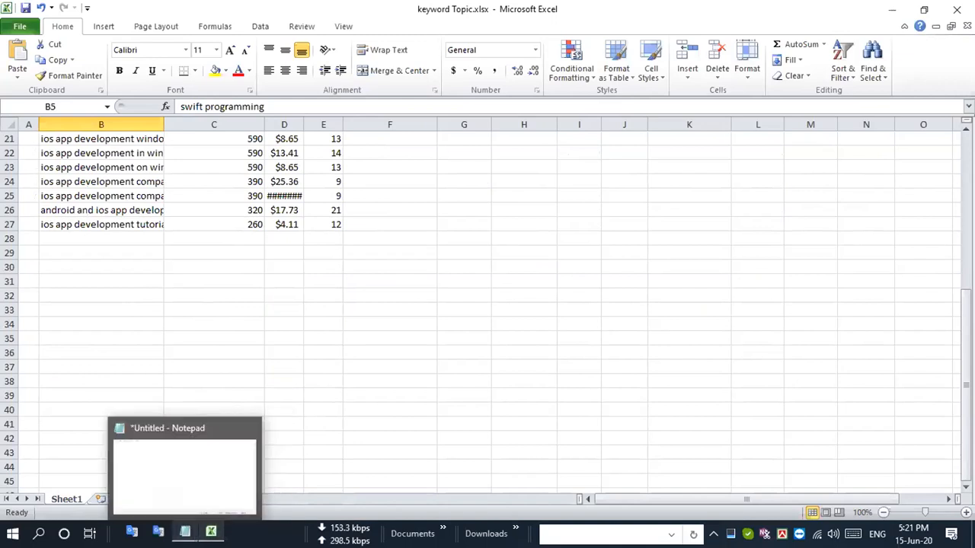
click(185, 531)
key(ctrl+v)
key(ctrl+a)
key(BackSpace)
- Return to the Excel workbook and paste the plain-text swift programming rows starting at cell B28
key(alt+Tab)
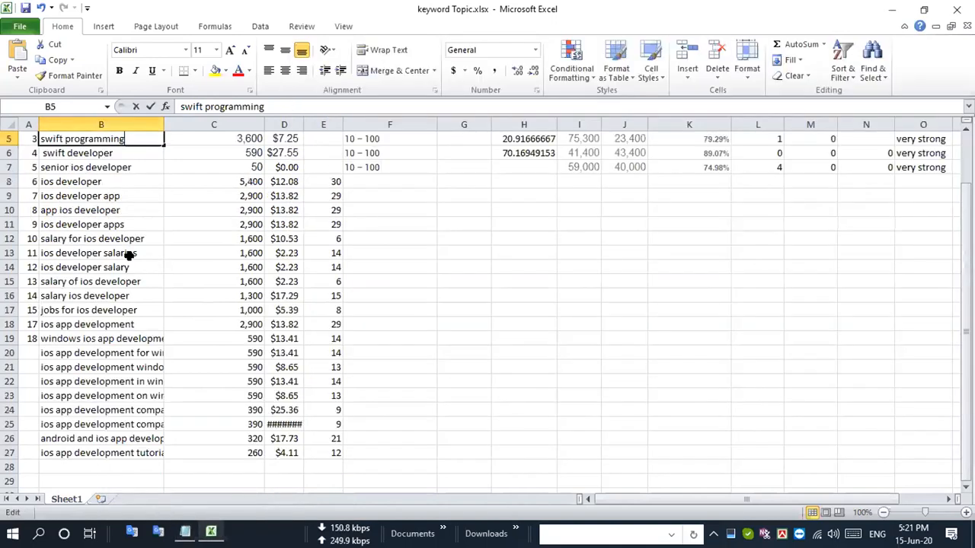
scroll(53, 313, down, 3)
click(131, 325)
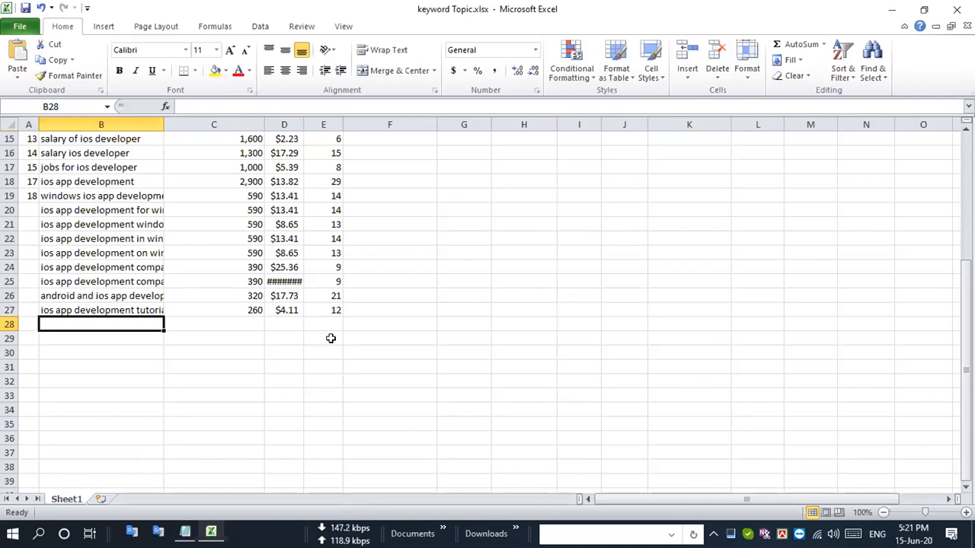
key(ctrl+v)
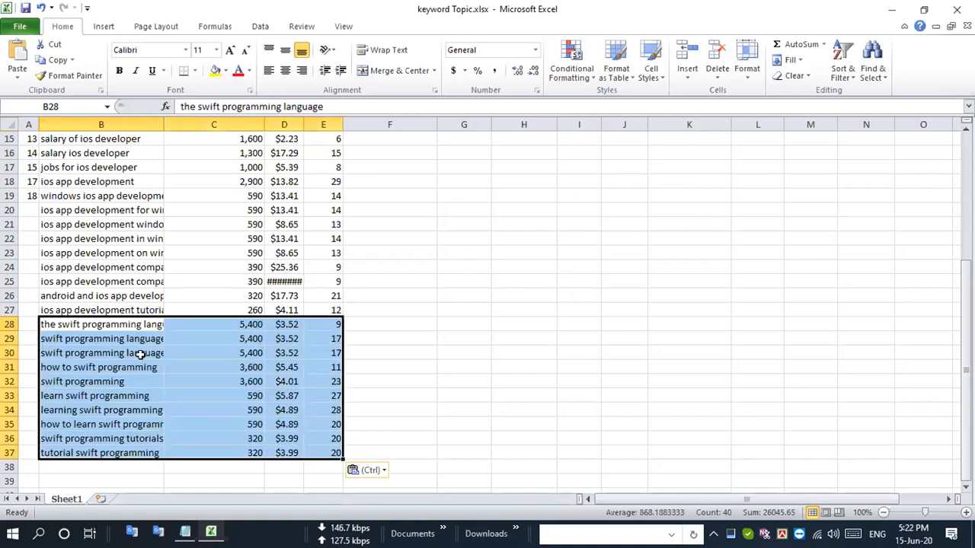
- Auto-fit the width of column B so the full keywords fit
scroll(125, 358, down, 2)
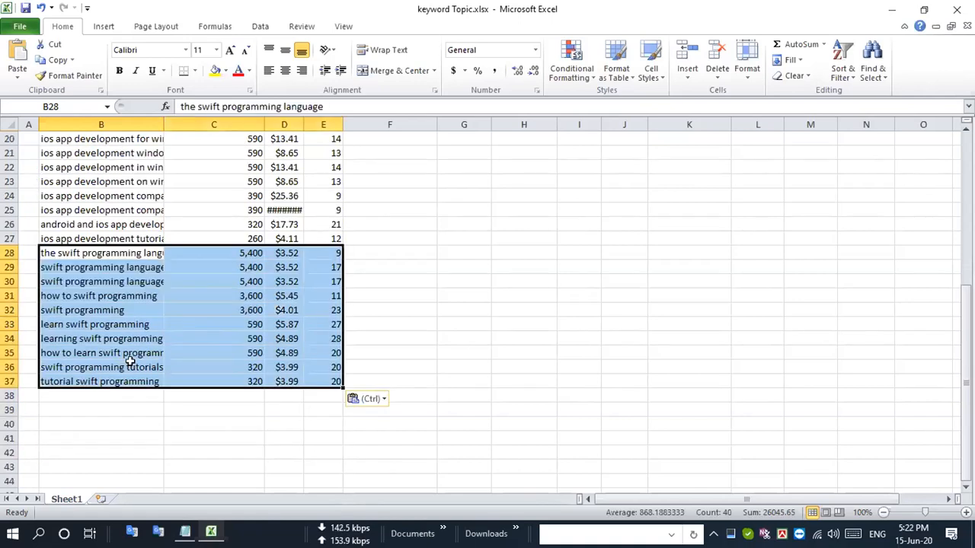
double_click(160, 122)
scroll(237, 396, up, 6)
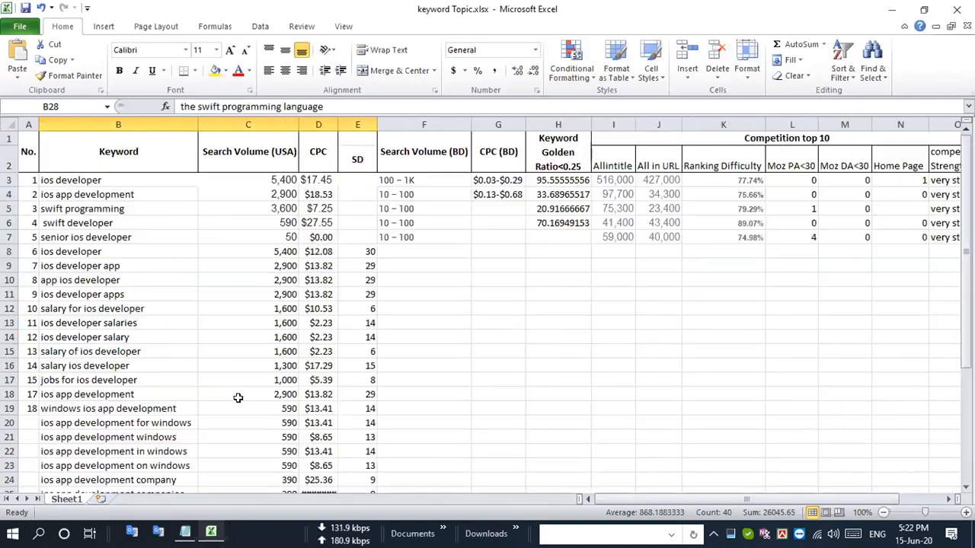
- Copy the keyword swift developer from cell B6 and search Google for it in Brave
click(85, 209)
click(85, 226)
key(ctrl+c)
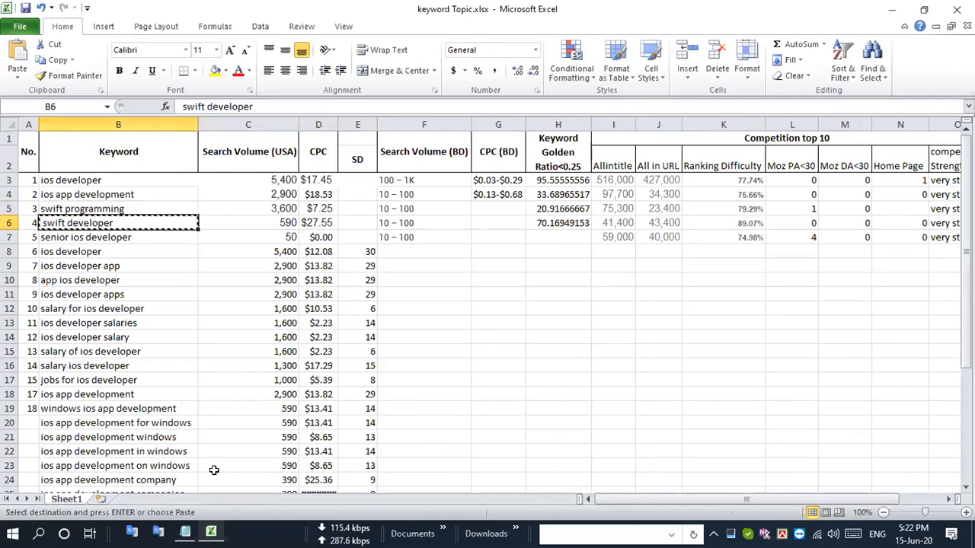
key(alt+Tab)
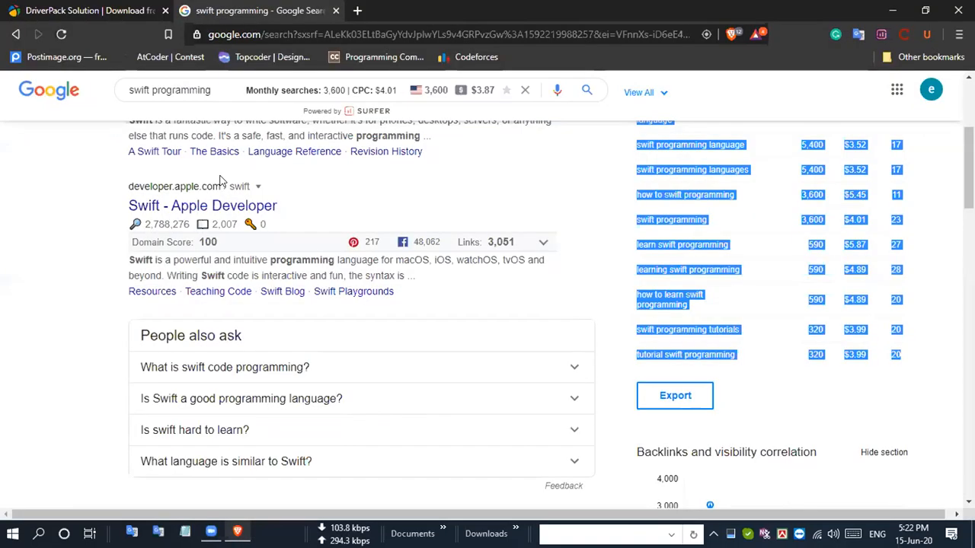
scroll(410, 410, up, 4)
drag(219, 102, 80, 93)
key(ctrl+v)
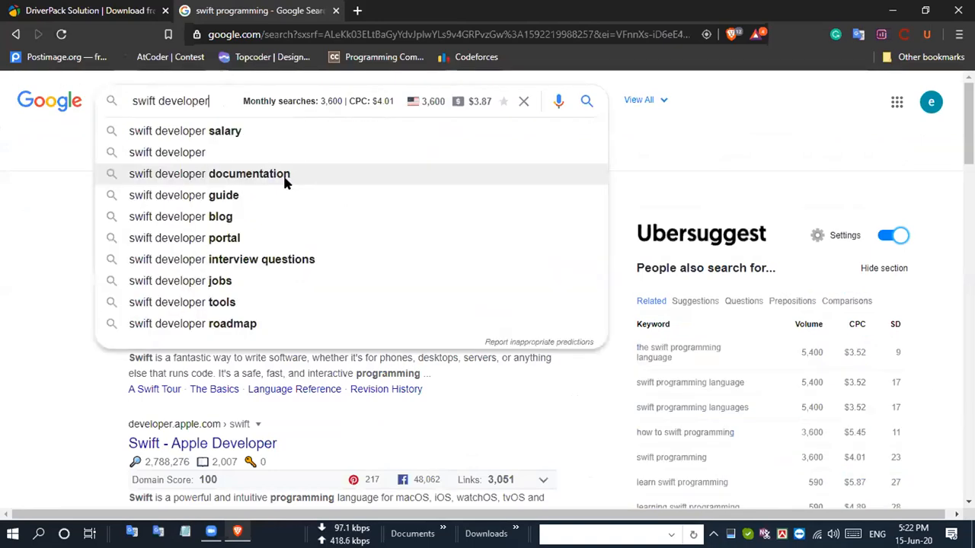
key(Return)
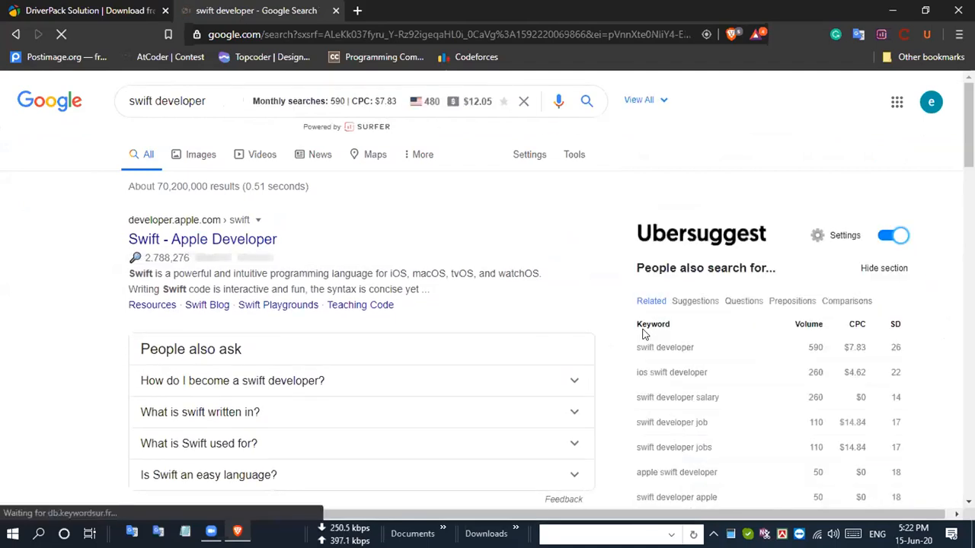
- Copy all related keyword rows for swift developer, from swift developer to ios swift developer jobs, in the Ubersuggest table
scroll(643, 334, down, 2)
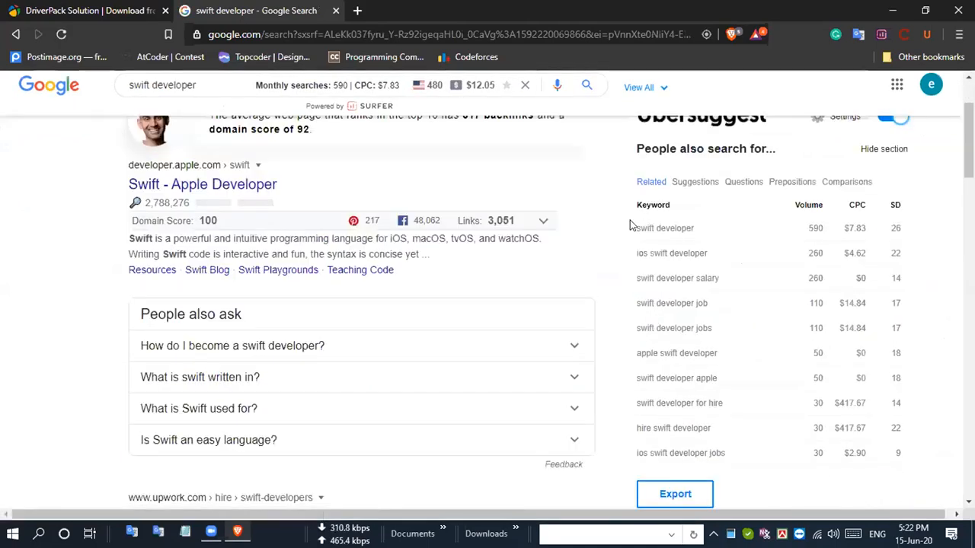
drag(637, 227, 828, 358)
click(827, 359)
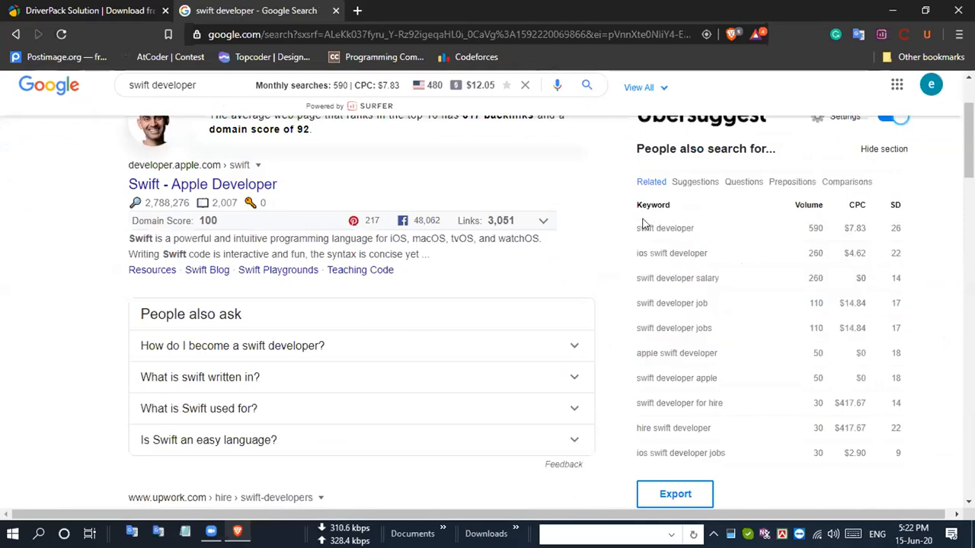
double_click(632, 223)
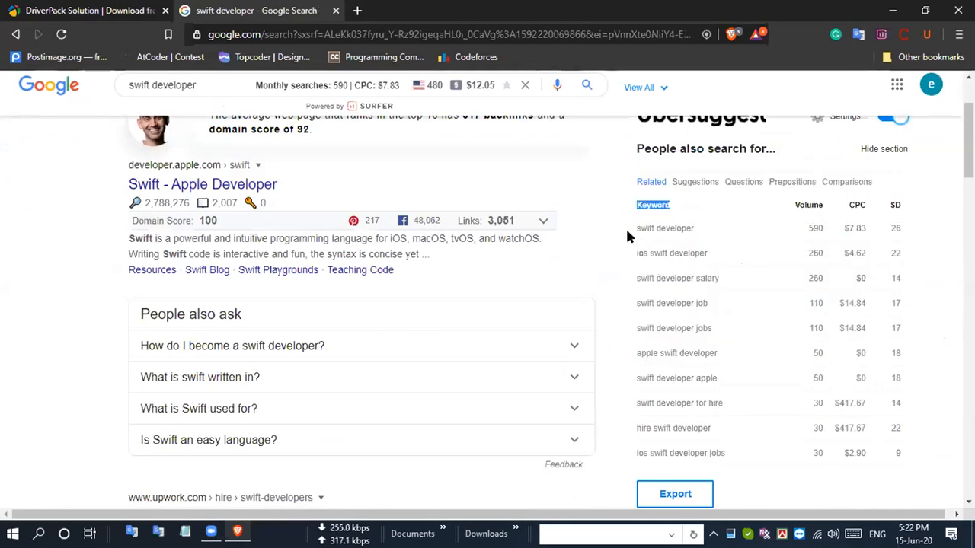
drag(637, 228, 902, 455)
key(ctrl+c)
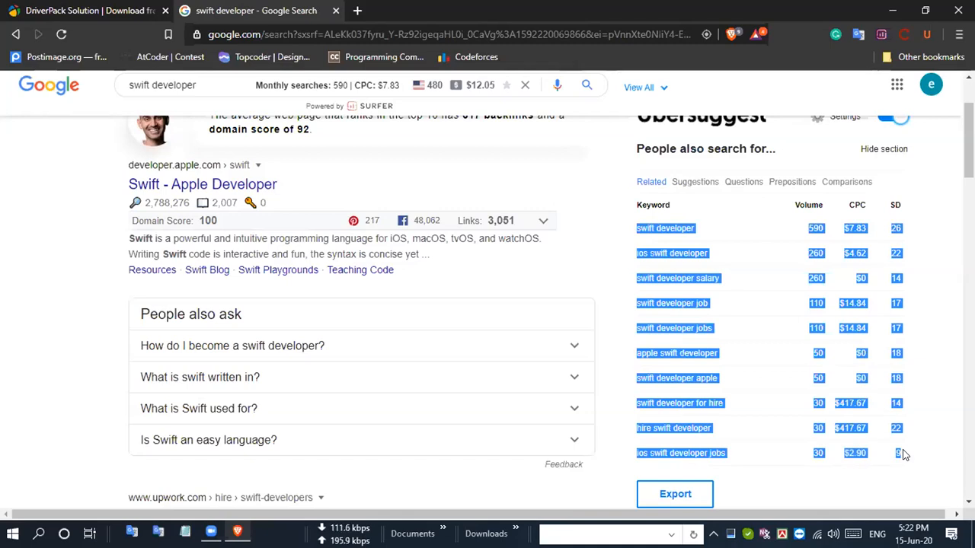
- Return to the Excel workbook, paste the copied swift developer rows directly at cell B38, and undo that paste
key(alt+Tab)
scroll(342, 307, down, 5)
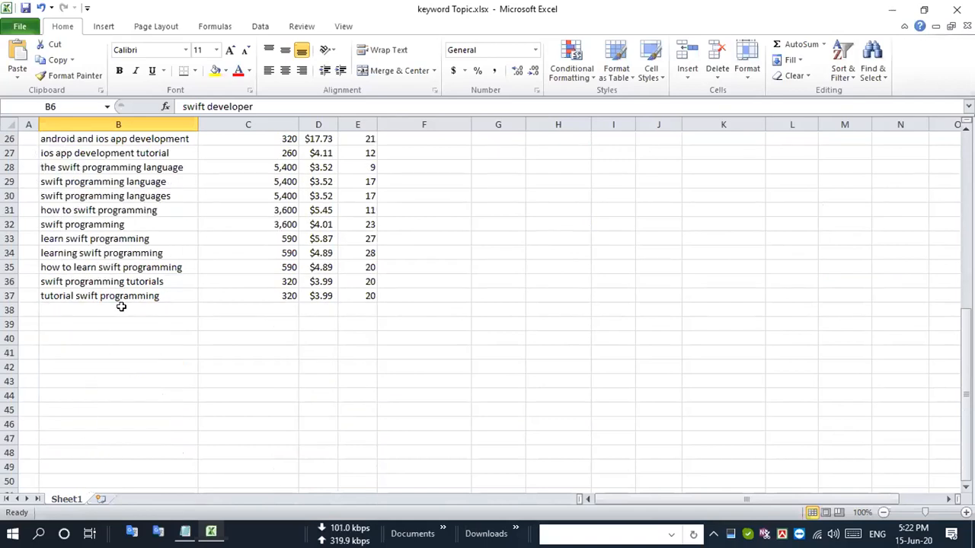
double_click(112, 311)
key(Escape)
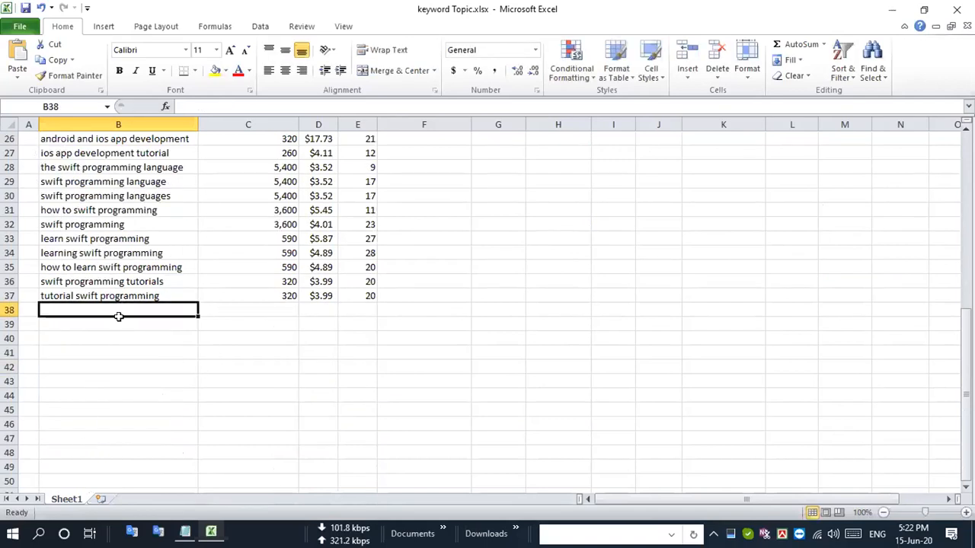
click(143, 342)
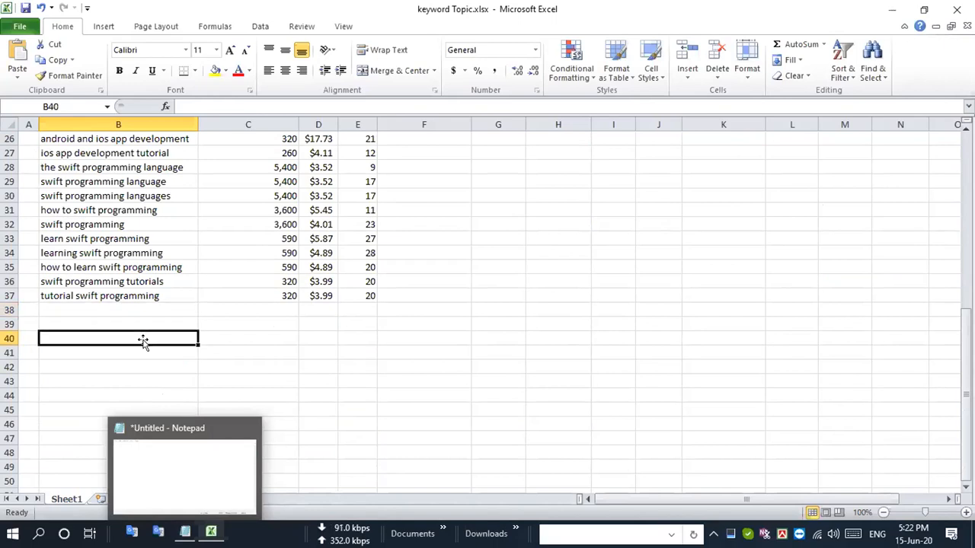
click(125, 308)
key(ctrl+v)
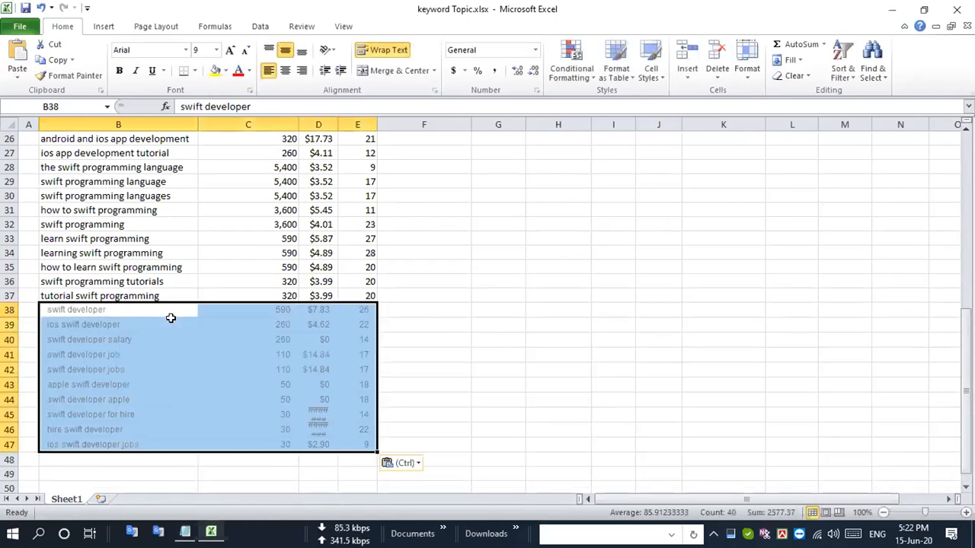
click(100, 358)
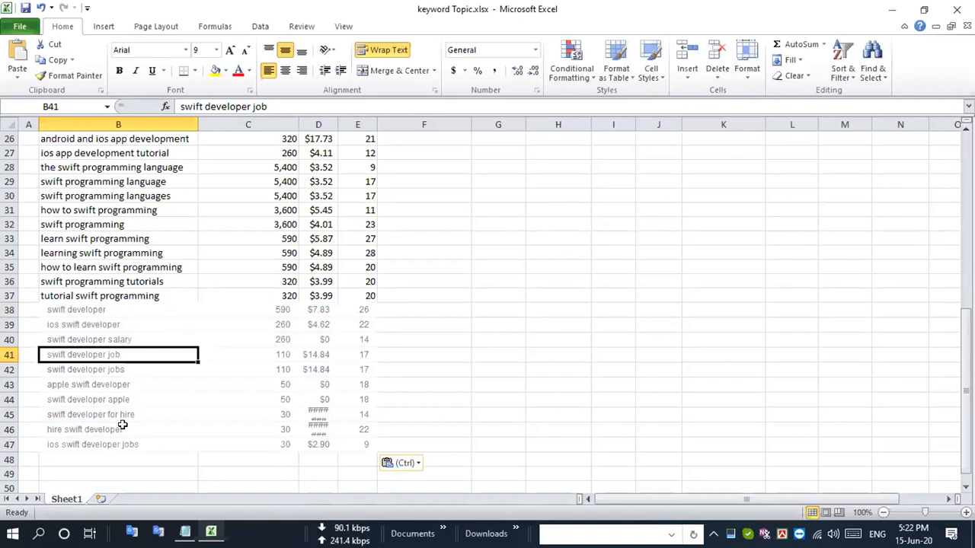
key(ctrl+z)
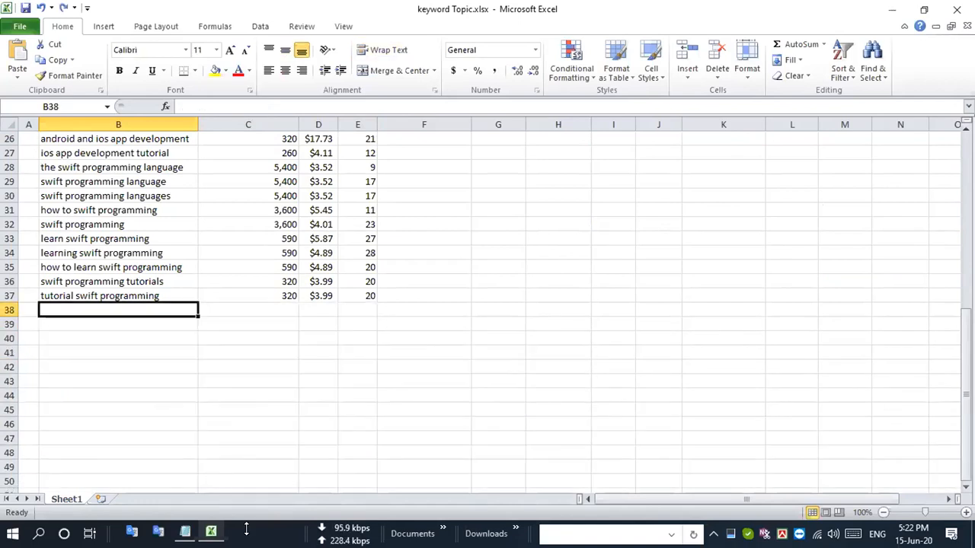
- Switch to Notepad, paste the swift developer rows as plain text, and cut all of the text
click(185, 531)
key(ctrl+v)
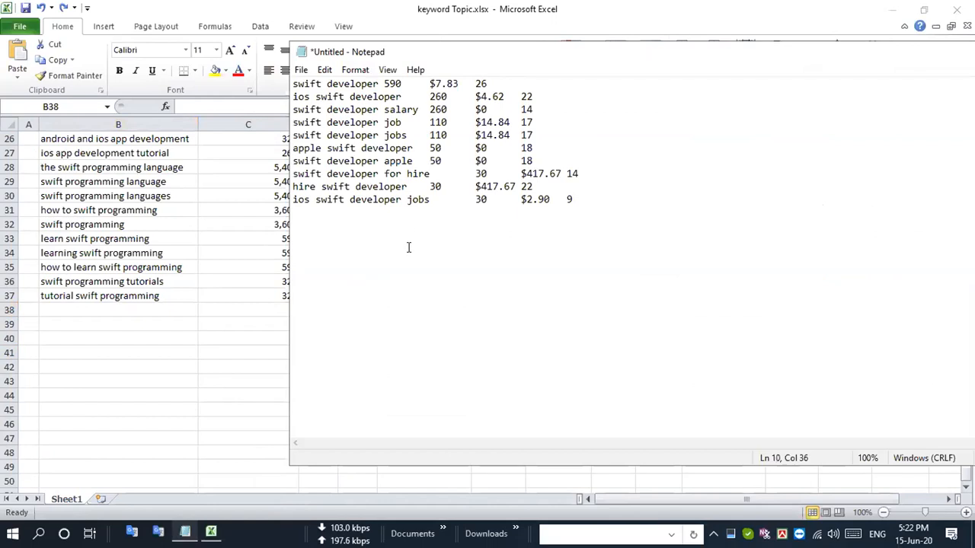
key(ctrl+a)
key(ctrl+x)
- Return to Excel, paste the plain-text swift developer rows starting at cell B38, and widen column D to fit the CPC values
click(229, 6)
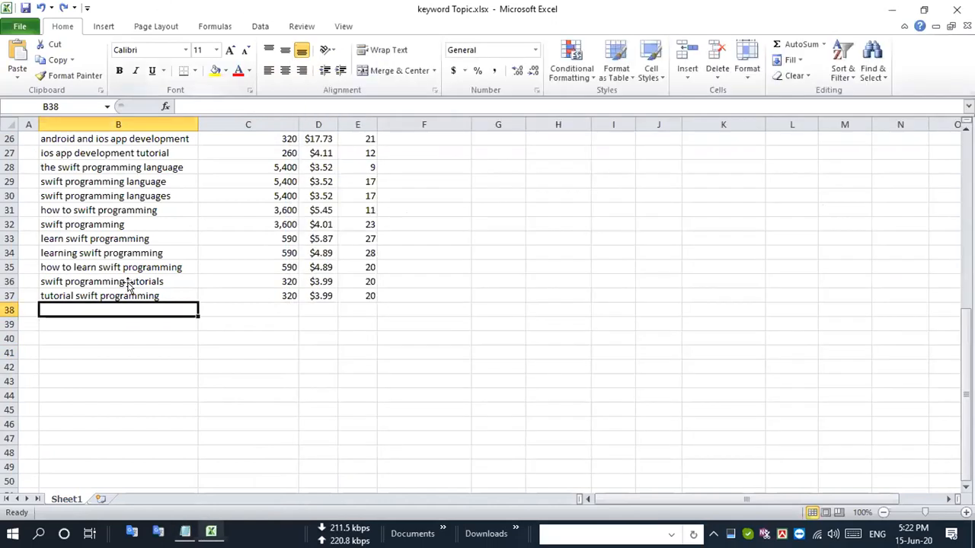
key(ctrl+v)
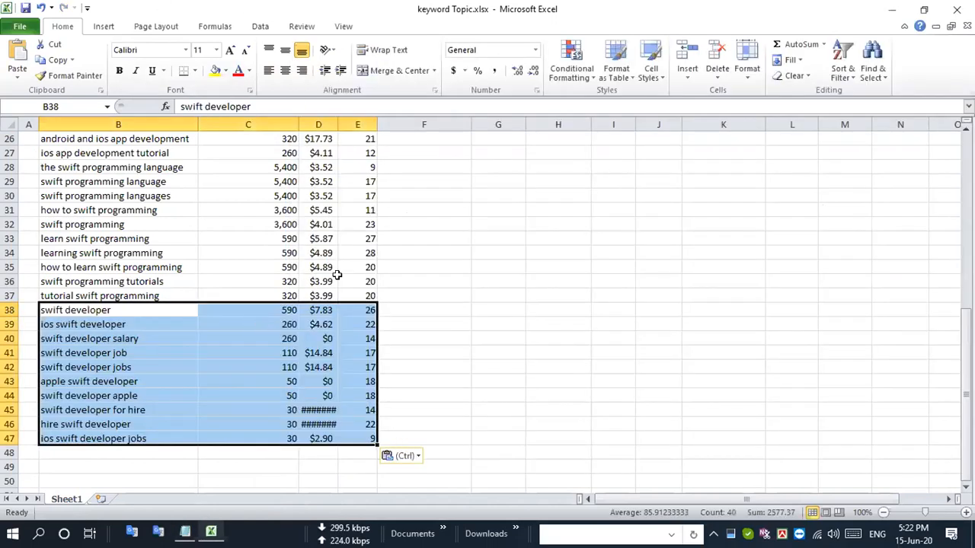
drag(339, 124, 342, 124)
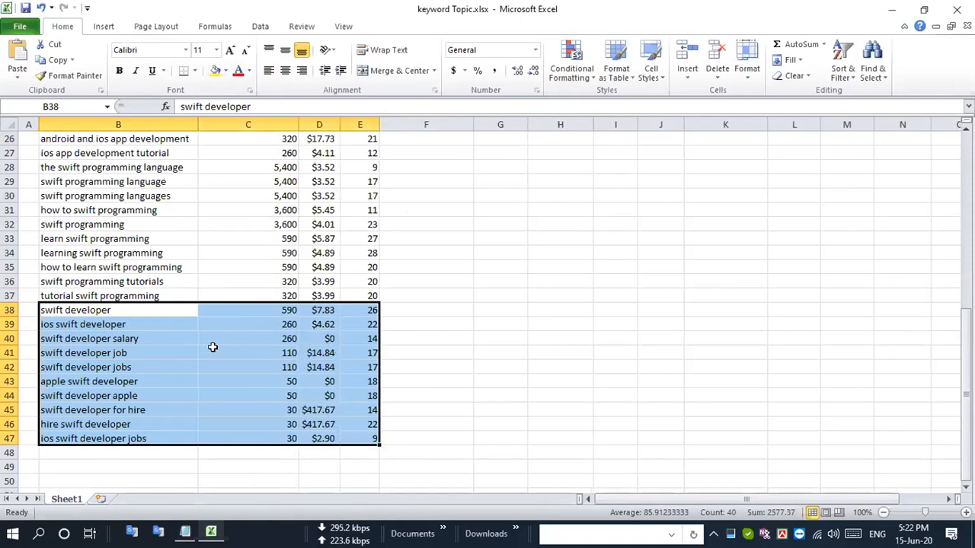
click(200, 392)
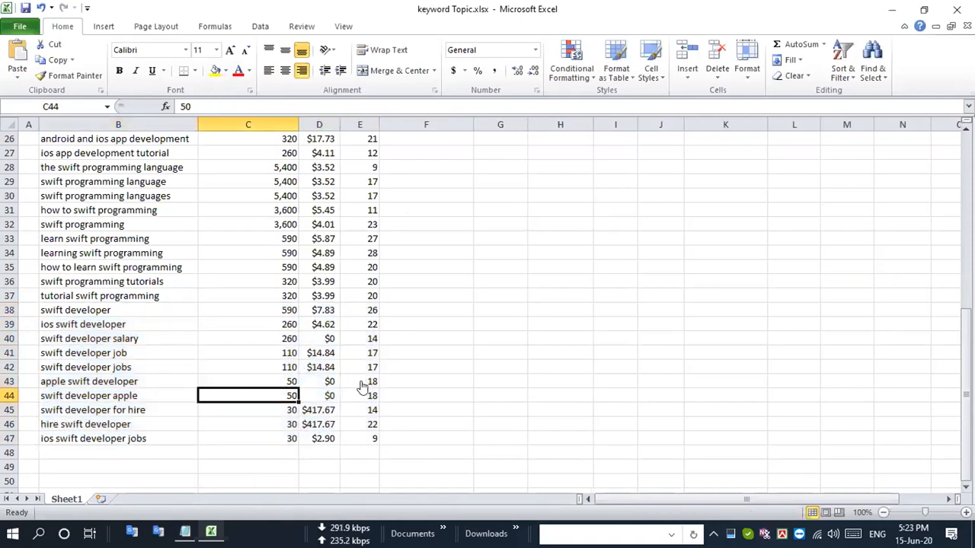
- Review the seed keywords in cells B3 to B7 and check where the collected keyword list ends
key(alt+Tab)
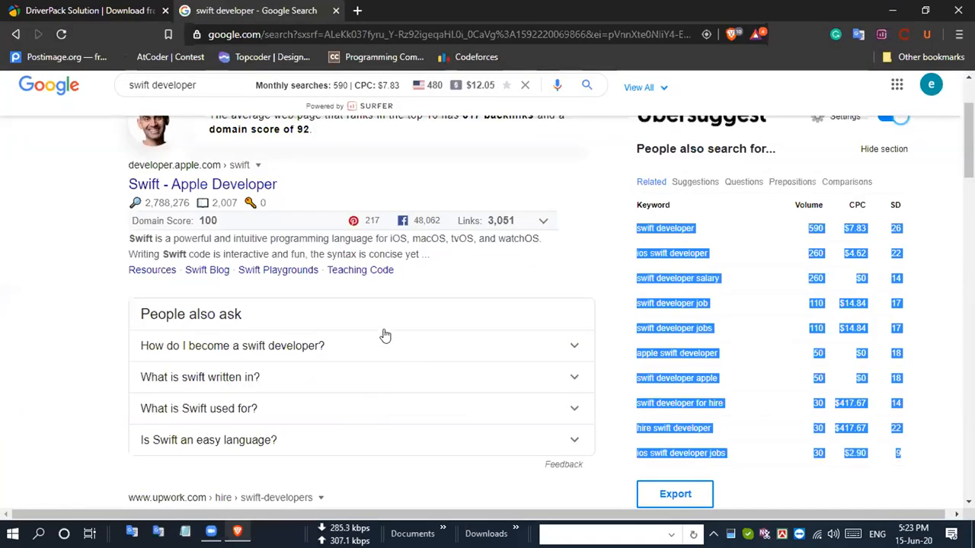
key(alt+Tab)
scroll(416, 335, up, 11)
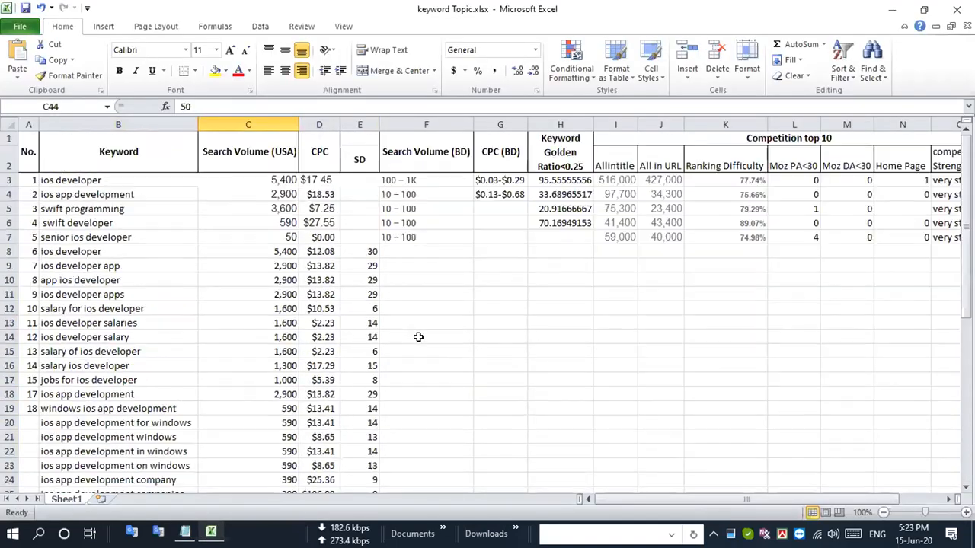
click(94, 220)
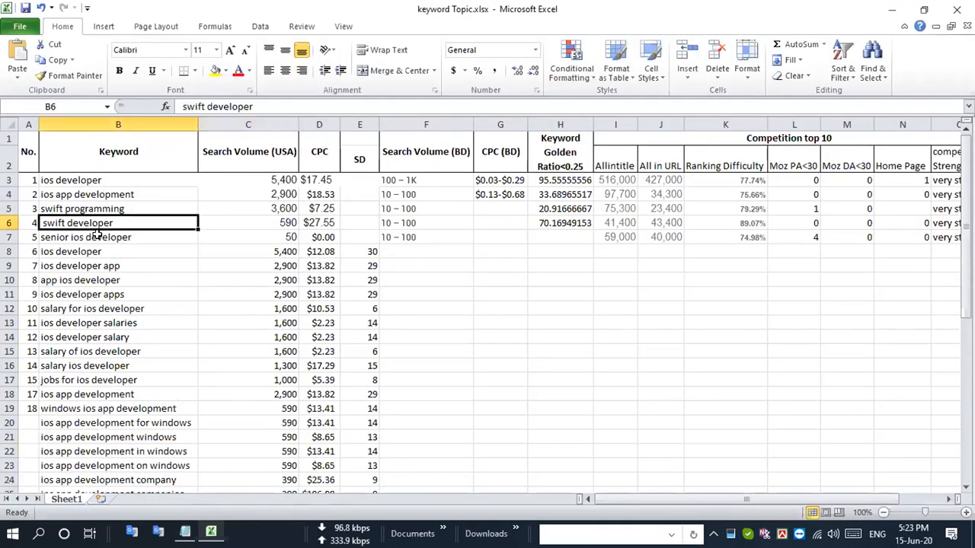
drag(122, 238, 120, 182)
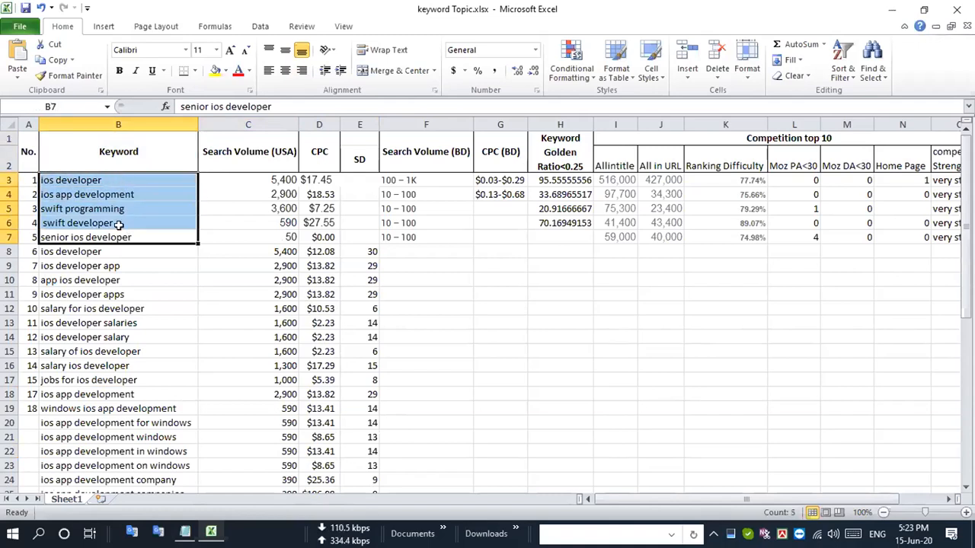
key(ctrl+Down)
scroll(155, 259, up, 11)
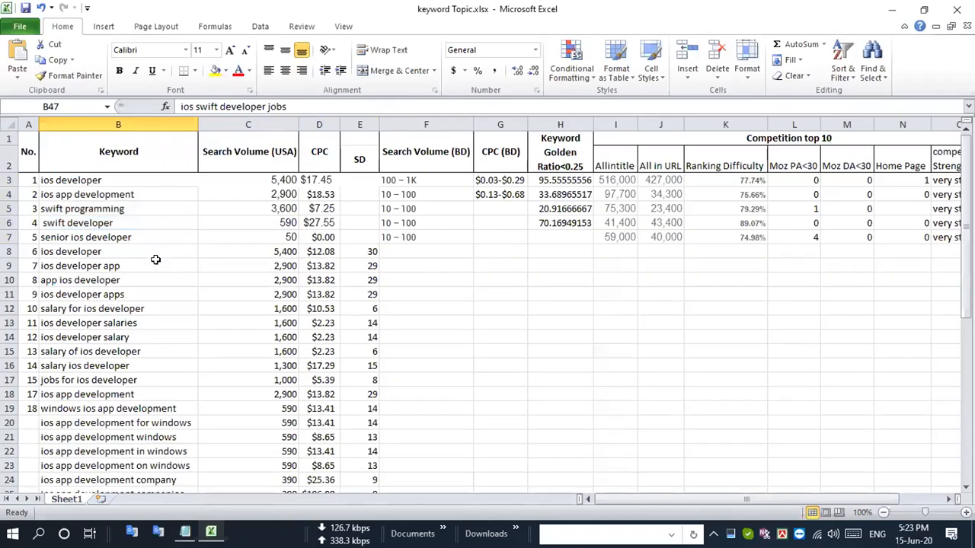
click(9, 219)
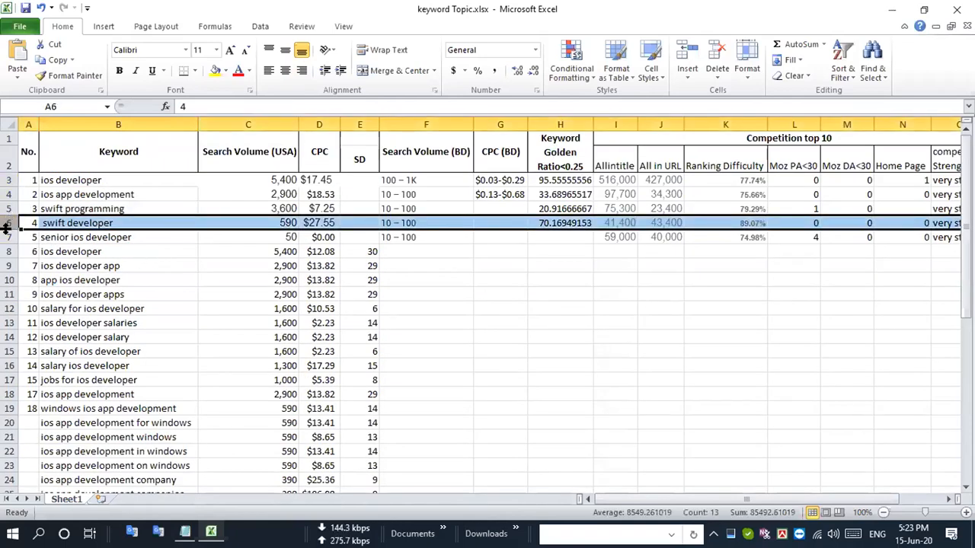
click(10, 237)
- Copy the keyword senior ios developer from cell B7 and search Google for it in Brave
click(131, 237)
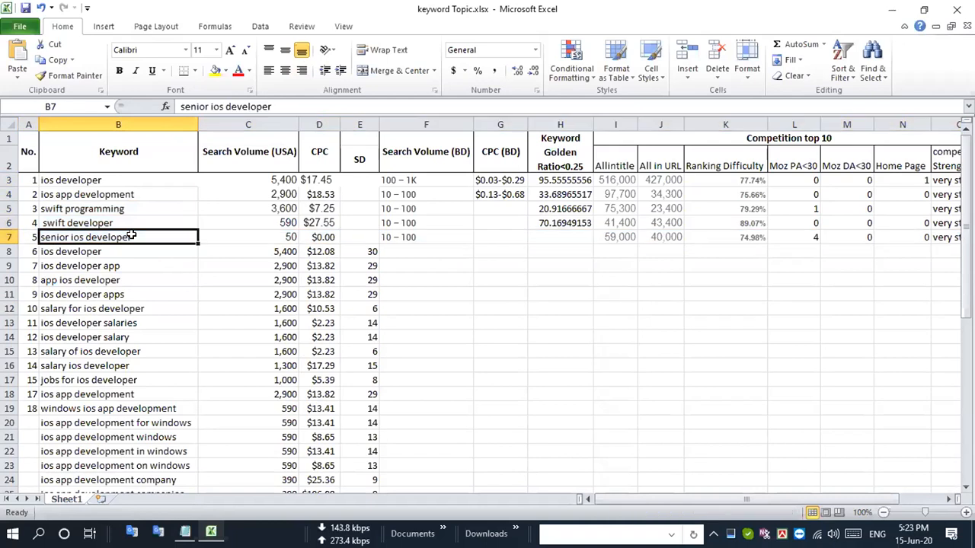
key(ctrl+c)
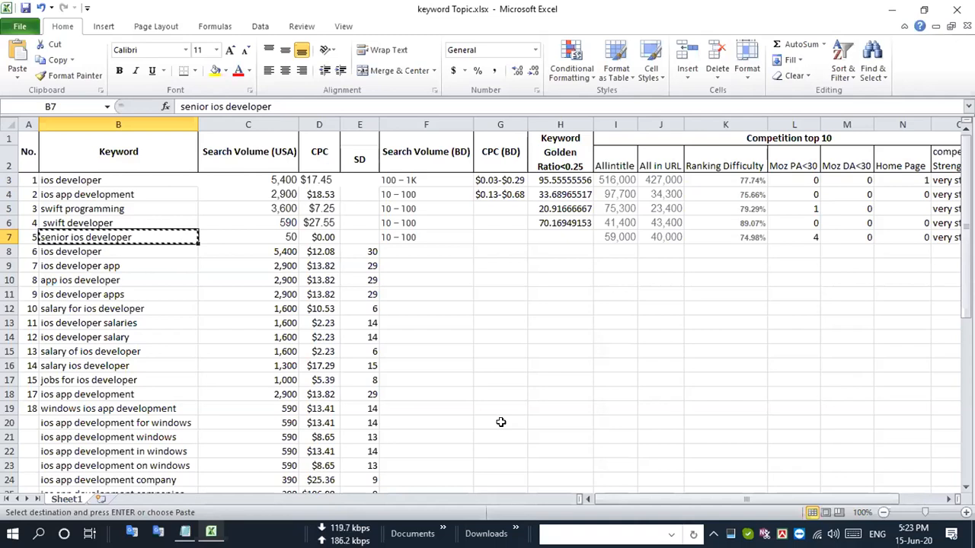
key(alt+Tab)
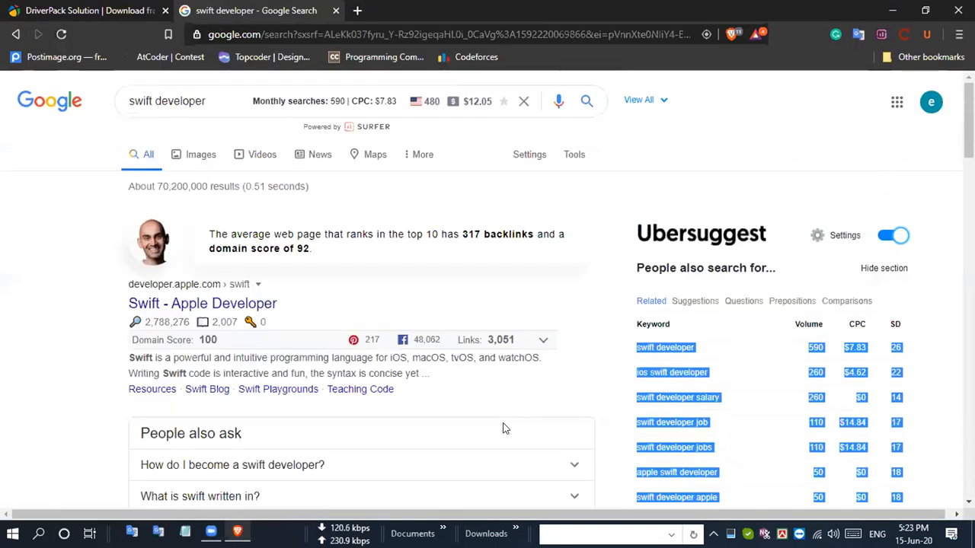
triple_click(209, 103)
key(ctrl+v)
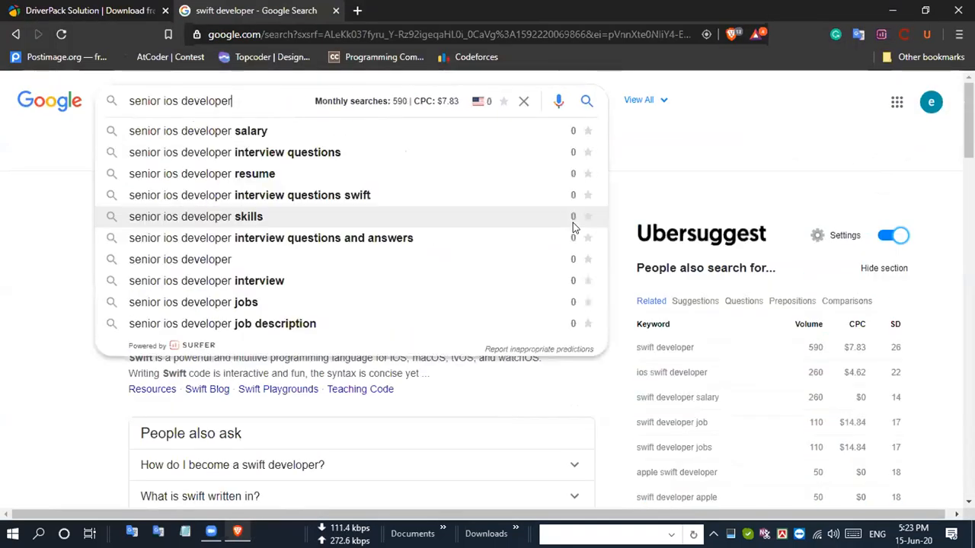
key(Return)
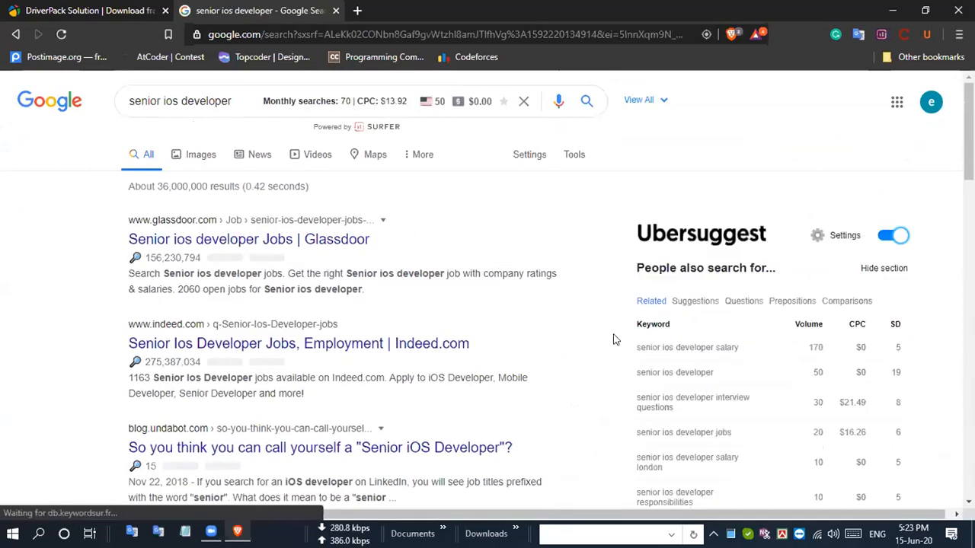
- Copy all related keyword rows for senior ios developer, from senior ios developer salary to senior ios developer resume, in the Ubersuggest table
scroll(614, 340, down, 5)
scroll(667, 316, up, 5)
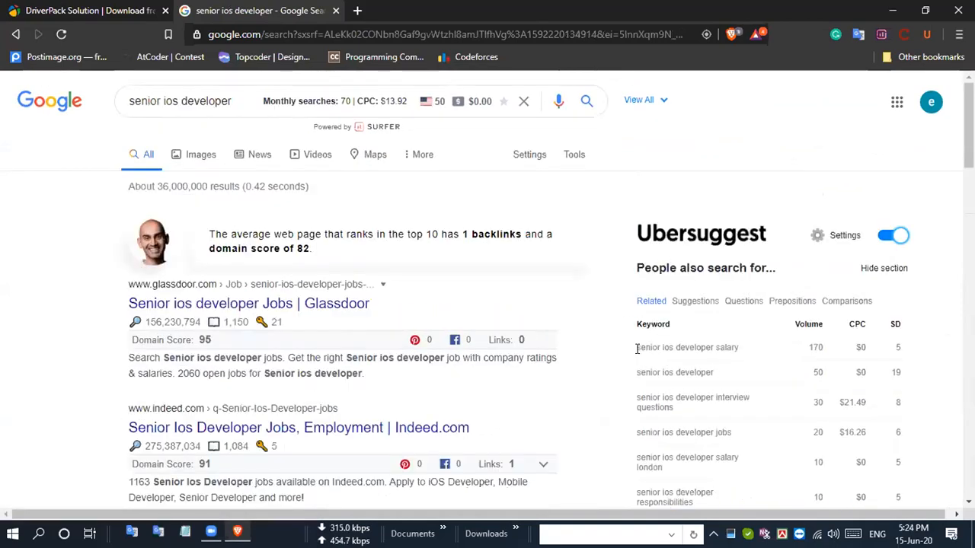
drag(668, 351, 905, 398)
scroll(849, 381, down, 3)
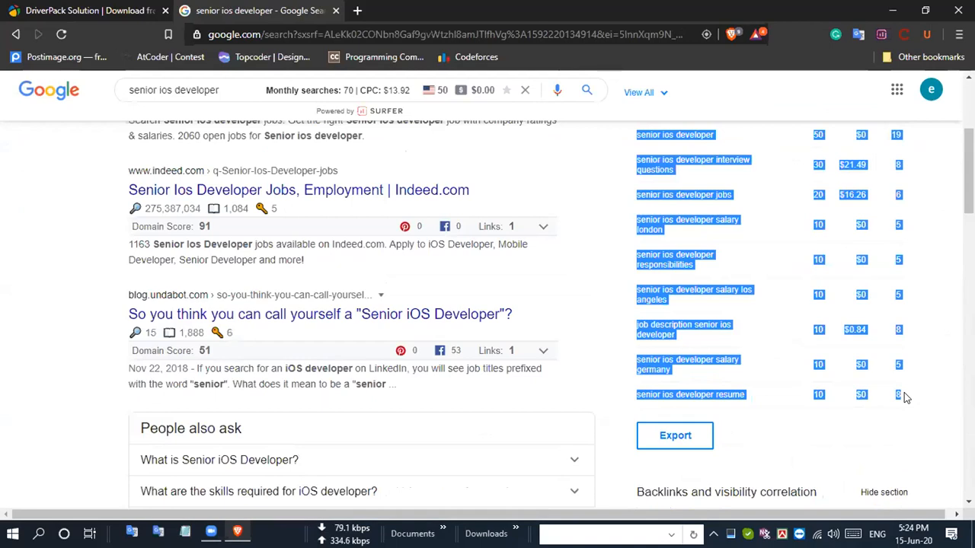
- Return to Excel, convert the copied senior ios developer rows to plain text in Notepad, and paste them starting at cell B48
key(alt+Tab)
scroll(80, 305, down, 10)
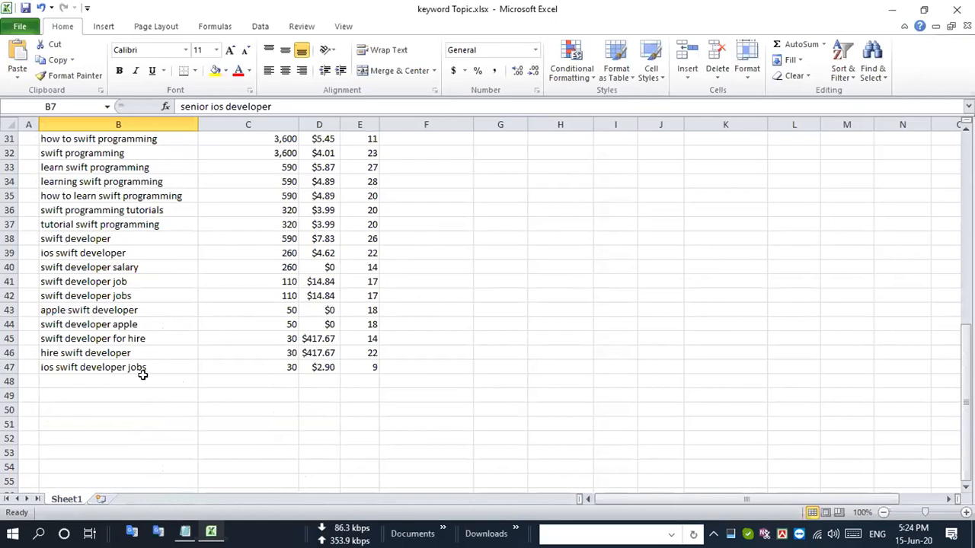
click(141, 379)
mouse_move(158, 534)
click(245, 452)
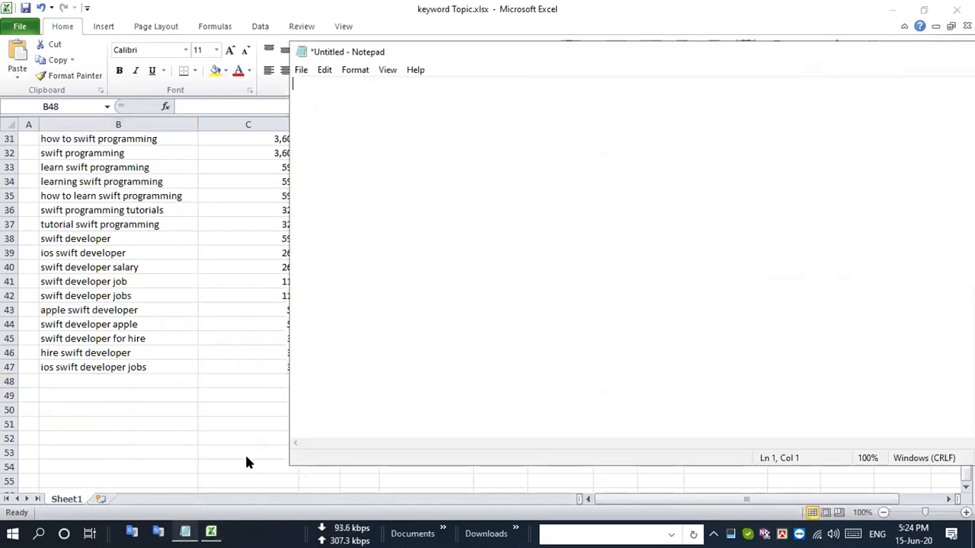
key(ctrl+a)
key(ctrl+x)
click(150, 381)
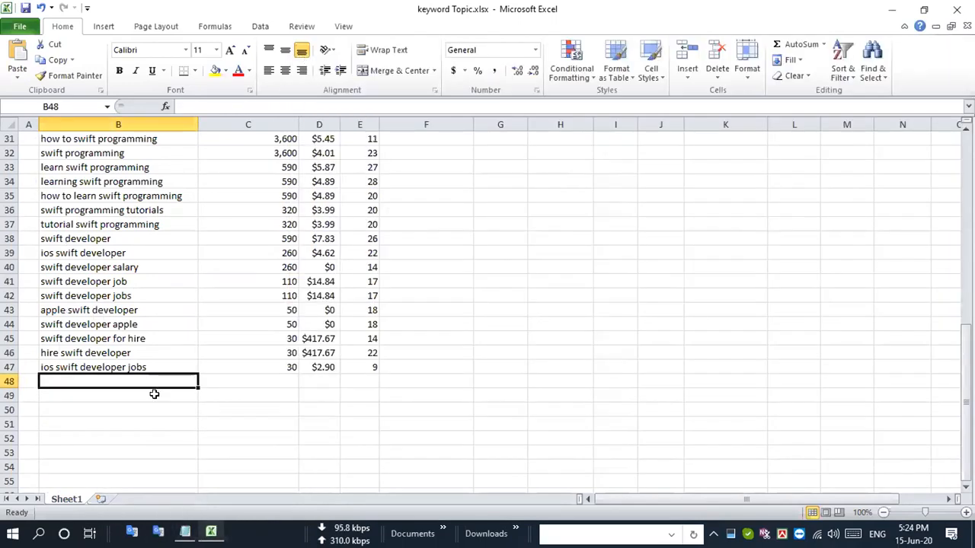
key(ctrl+v)
scroll(163, 326, down, 3)
scroll(163, 326, up, 13)
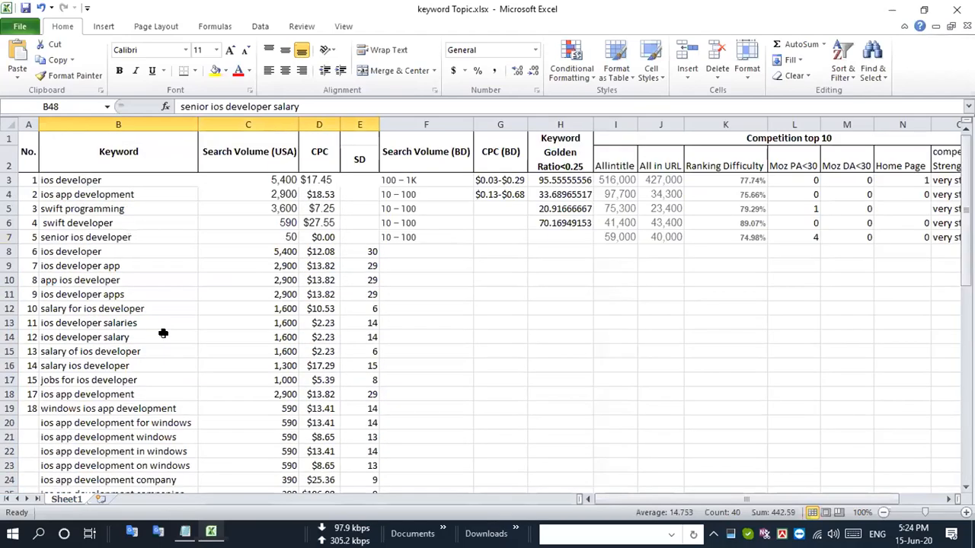
- Select the whole Keyword column B and switch its centre alignment on and off, leaving it uncentred
click(131, 121)
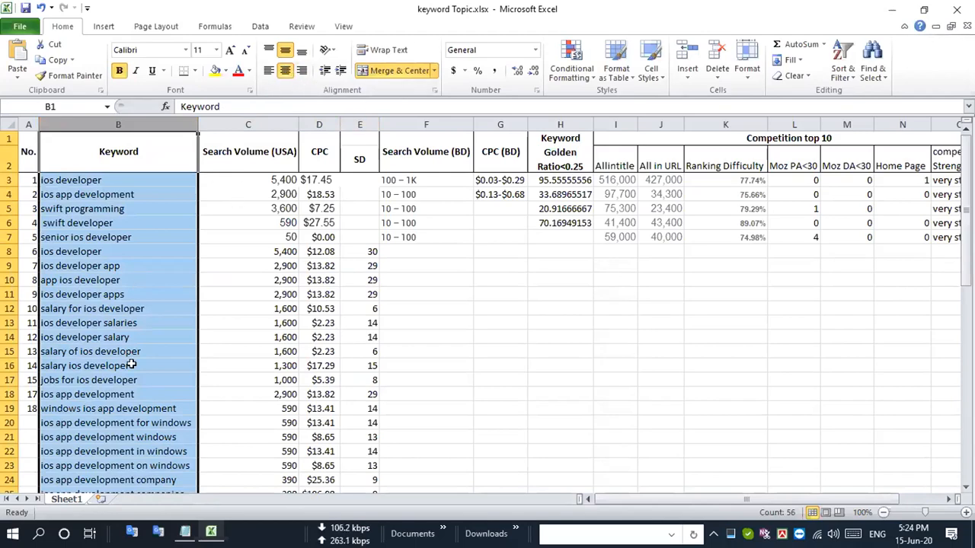
scroll(133, 362, down, 10)
scroll(134, 361, up, 7)
scroll(134, 362, down, 9)
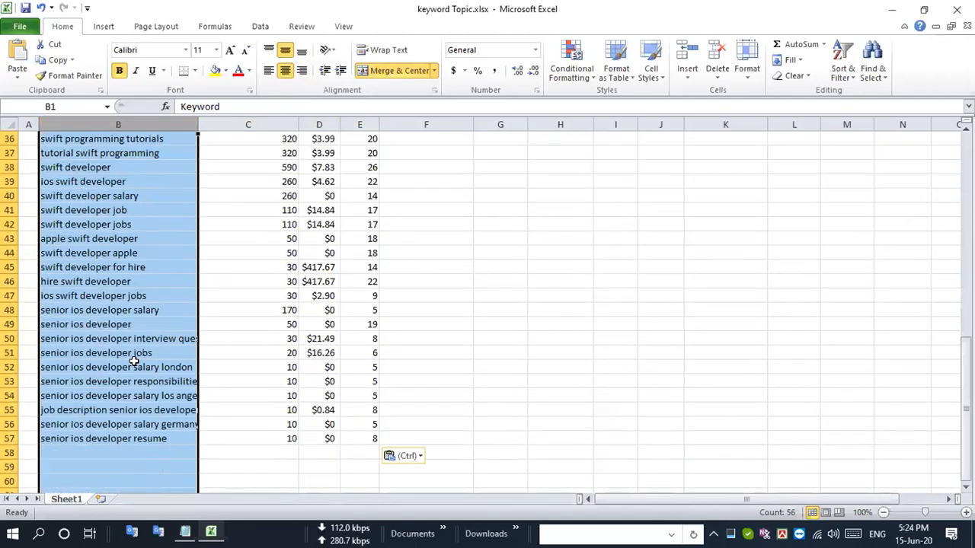
scroll(133, 362, up, 11)
scroll(133, 362, up, 2)
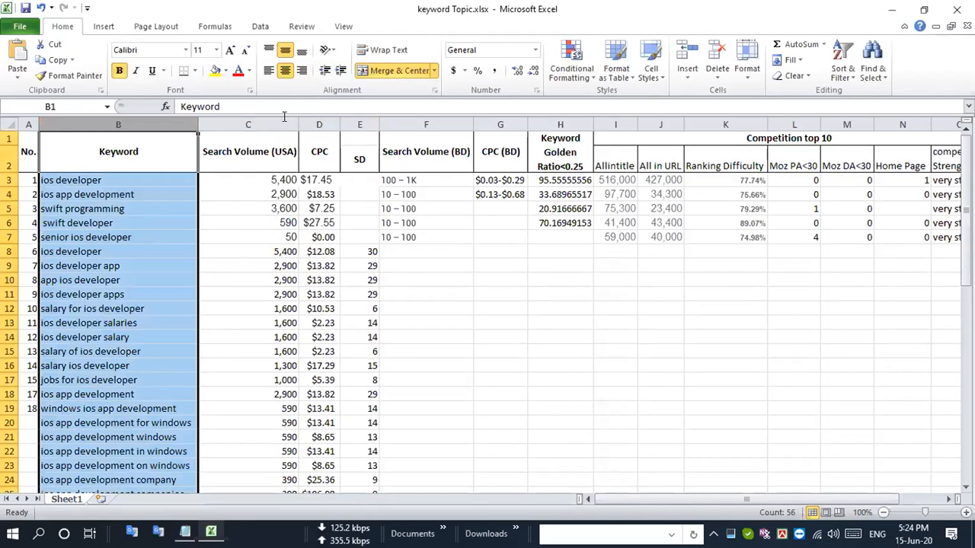
click(283, 71)
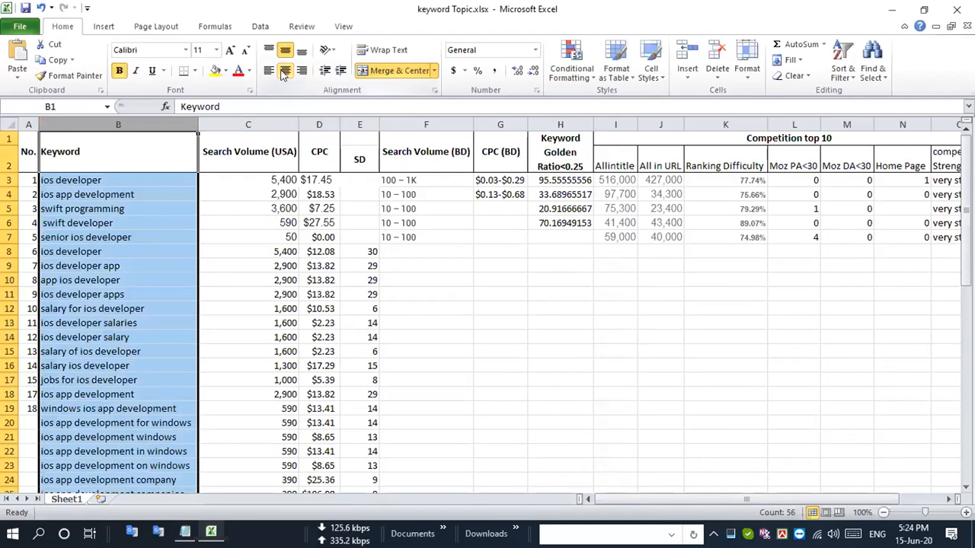
click(283, 71)
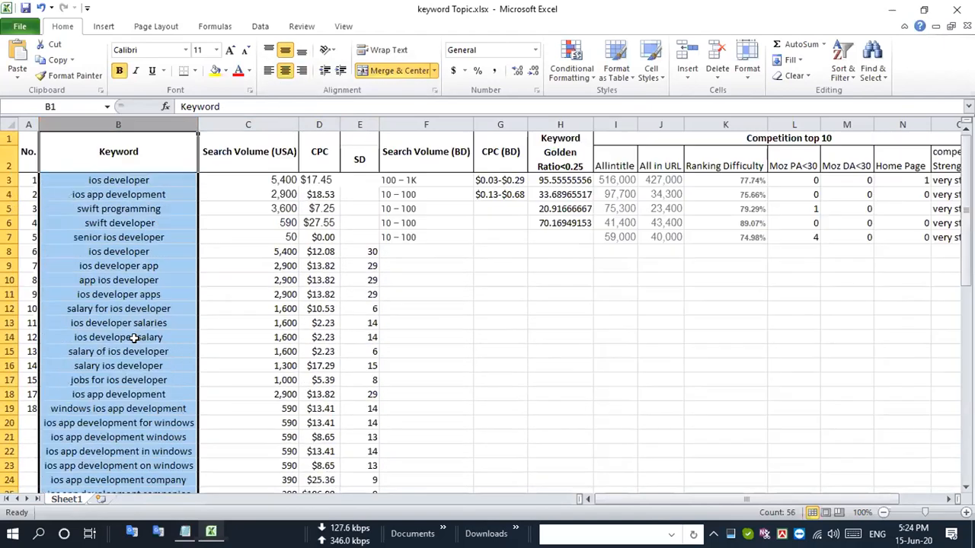
click(284, 70)
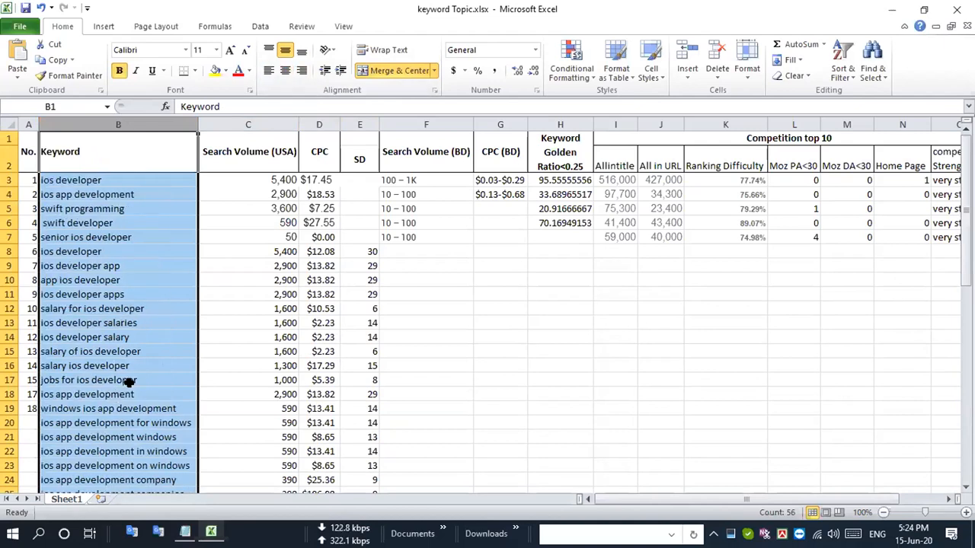
- Examine the collected keywords in column B down to the end of the list for repeated entries
scroll(130, 382, down, 20)
scroll(129, 383, up, 20)
scroll(103, 313, down, 8)
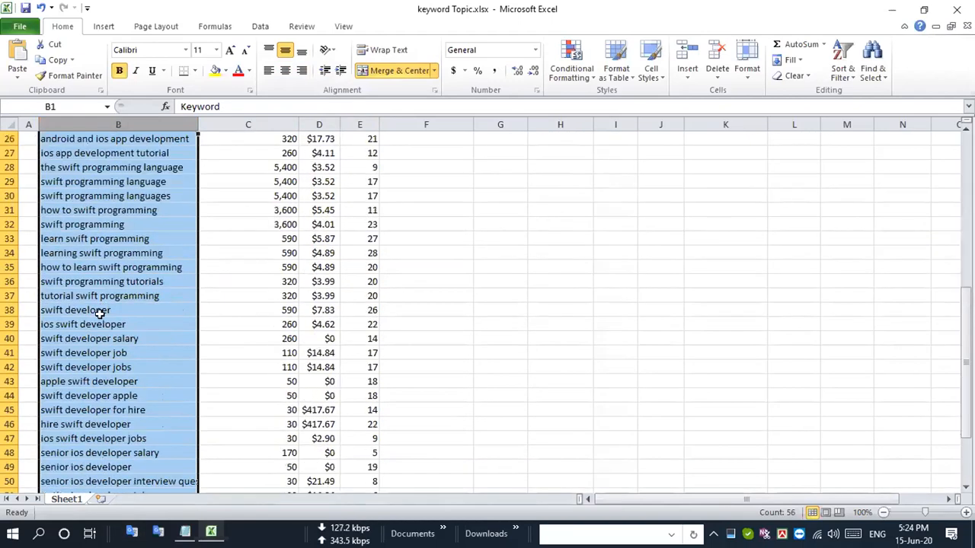
scroll(100, 314, down, 7)
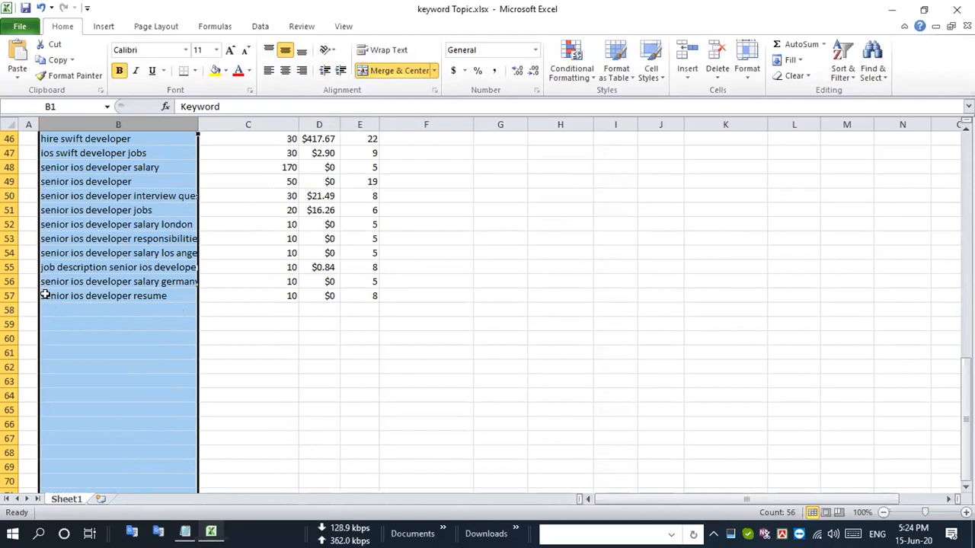
scroll(96, 305, down, 20)
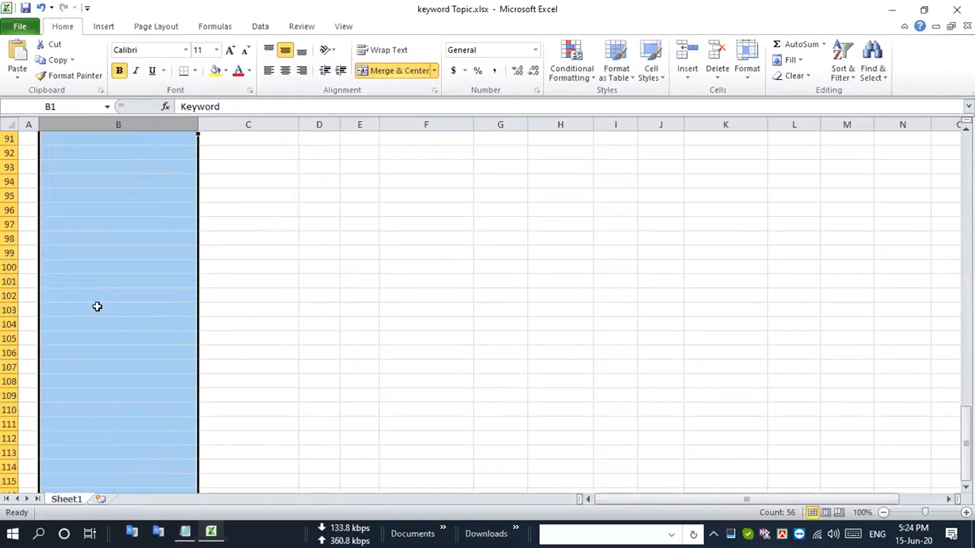
scroll(106, 306, up, 20)
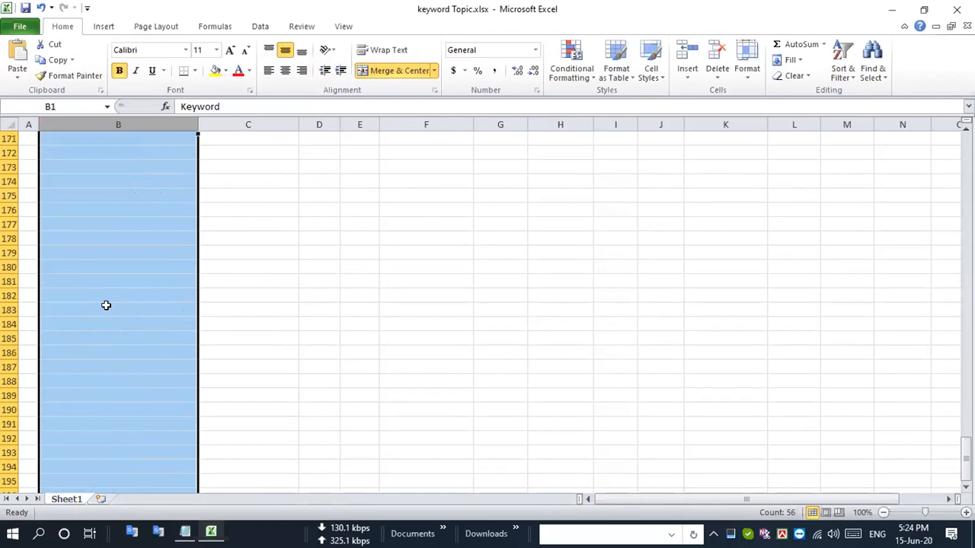
scroll(107, 306, up, 20)
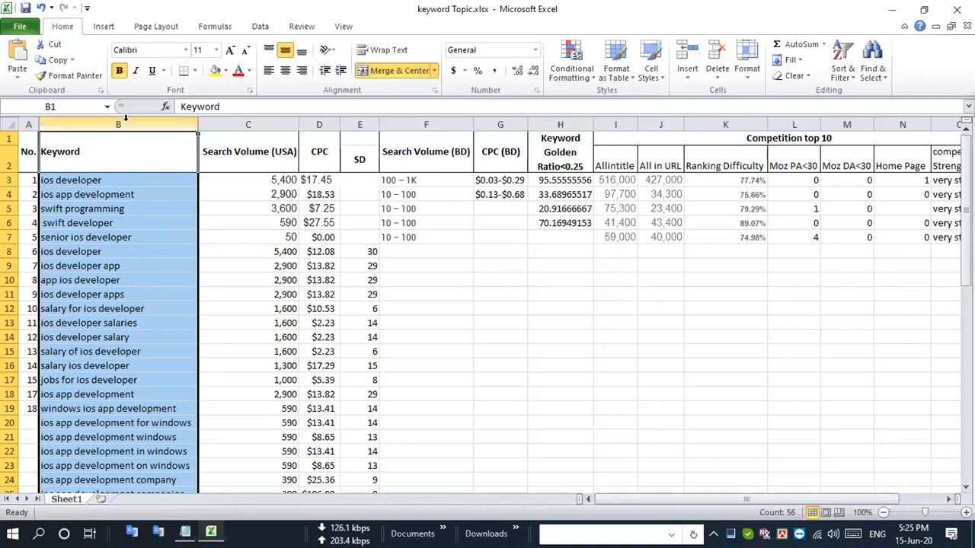
click(593, 76)
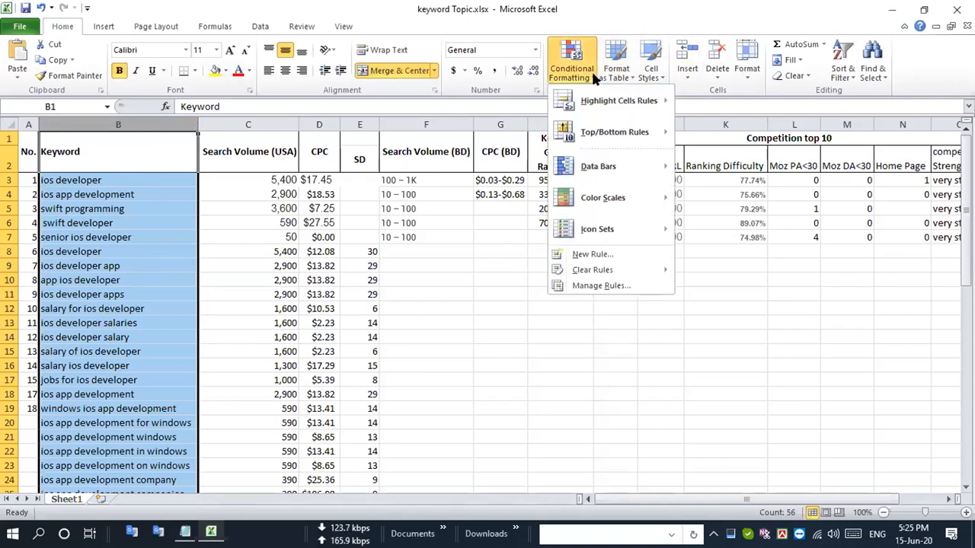
mouse_move(603, 113)
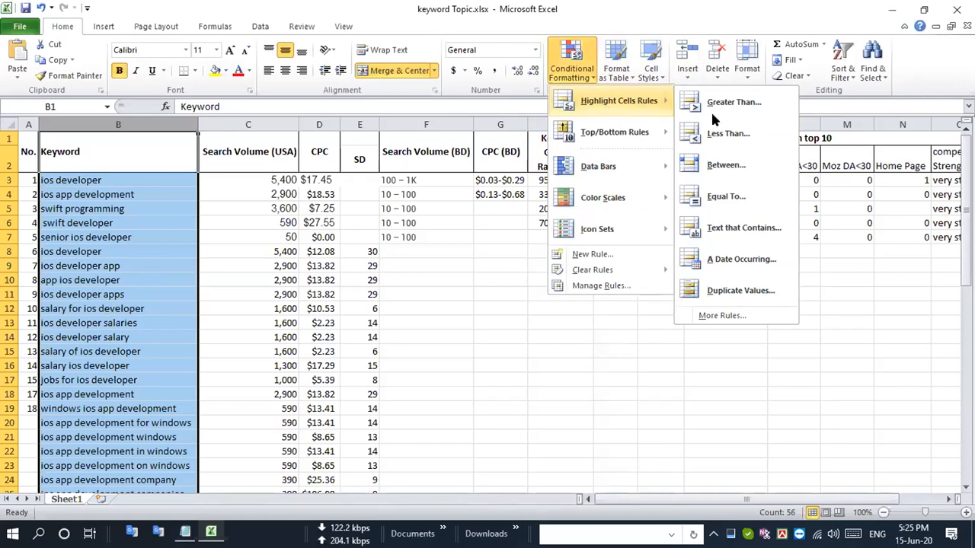
click(737, 287)
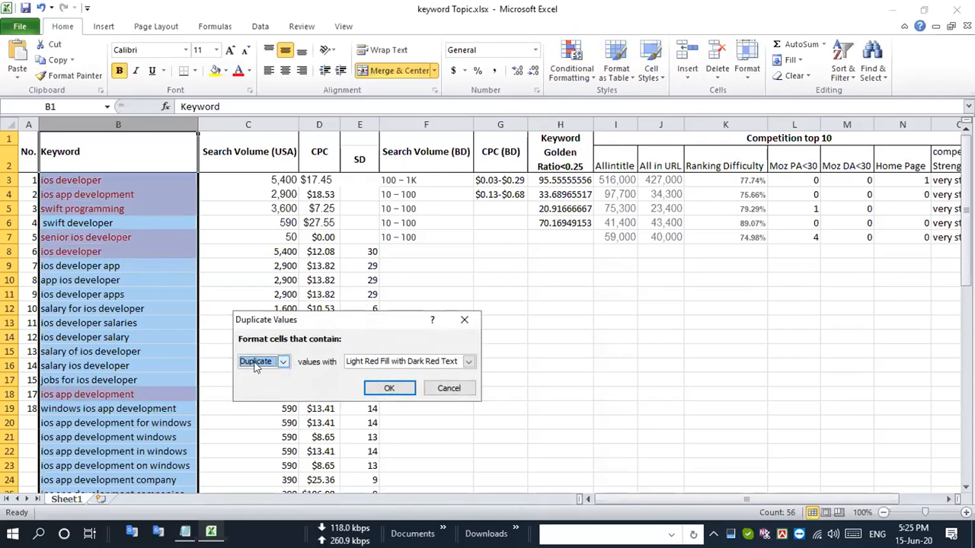
click(282, 361)
click(309, 378)
click(470, 362)
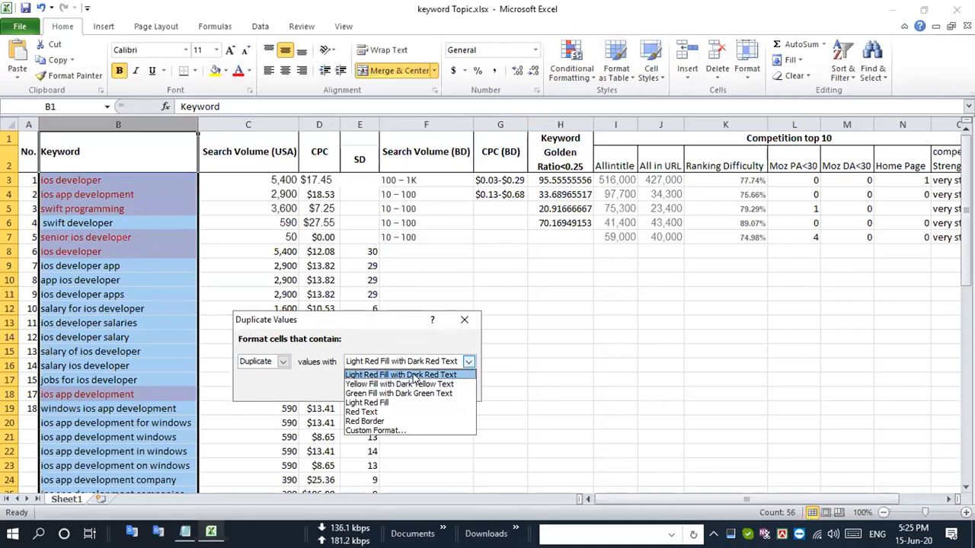
click(447, 375)
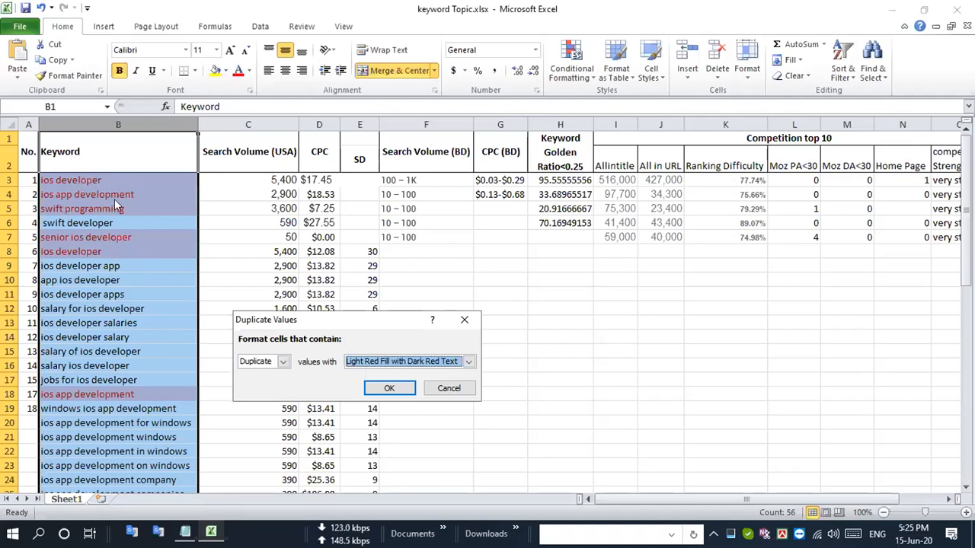
click(448, 390)
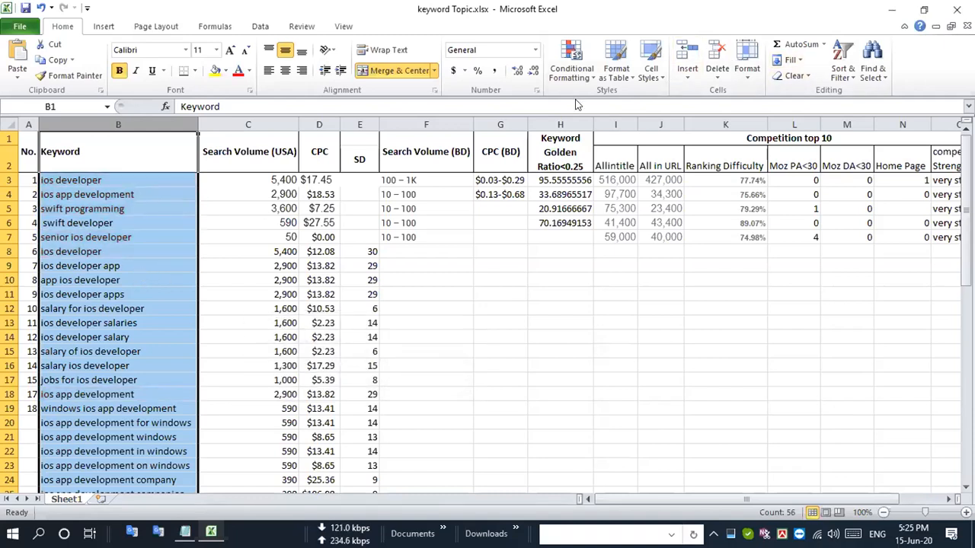
- Apply a Duplicate Values conditional format to column B using Light Red Fill with Dark Red Text
click(594, 76)
mouse_move(618, 91)
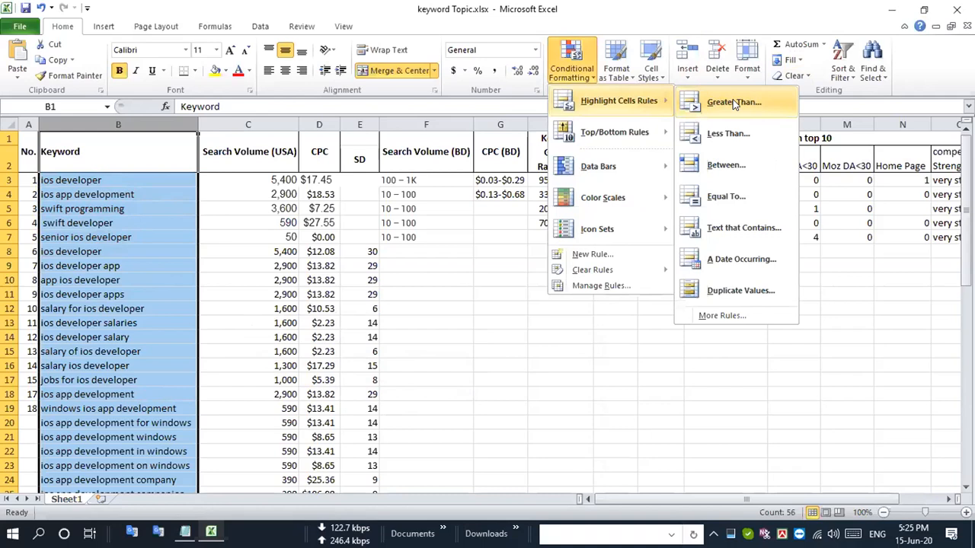
click(741, 291)
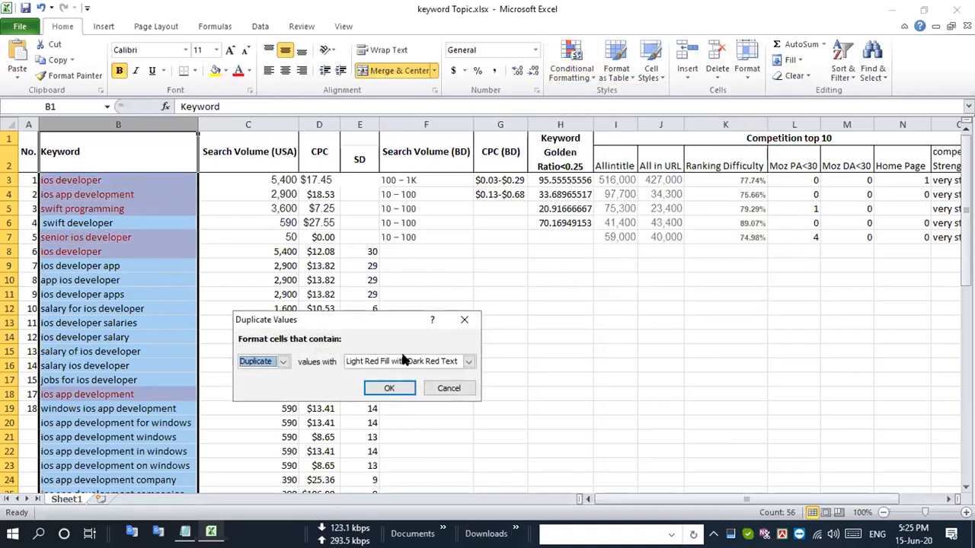
click(389, 385)
click(386, 388)
- Look through column B for the keywords highlighted as duplicates
scroll(87, 360, down, 6)
scroll(87, 360, down, 10)
scroll(86, 361, up, 17)
scroll(89, 358, down, 6)
scroll(89, 358, up, 6)
scroll(88, 357, down, 6)
scroll(86, 354, up, 6)
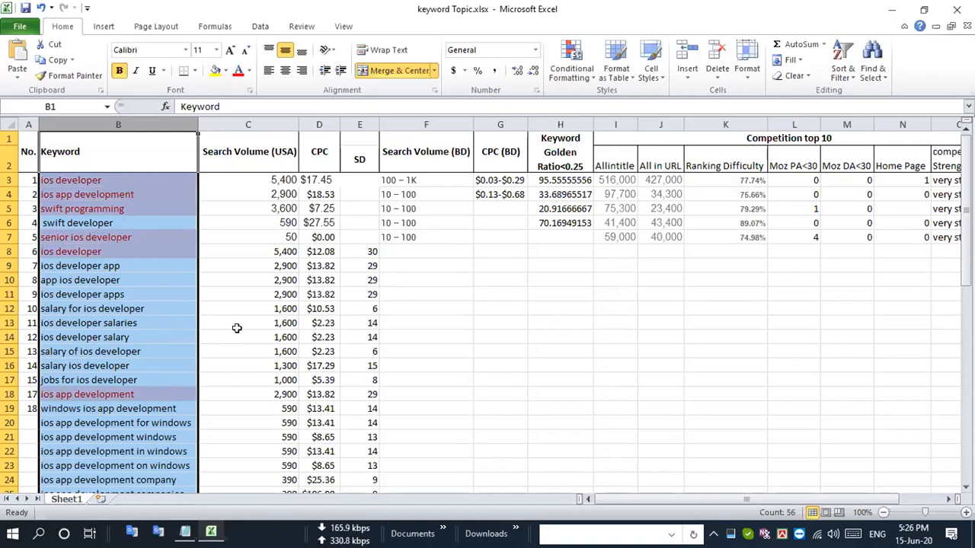
- Compare the highlighted duplicates, including senior ios developer in row 49, with the seed keywords in rows 3 to 7
scroll(238, 328, down, 12)
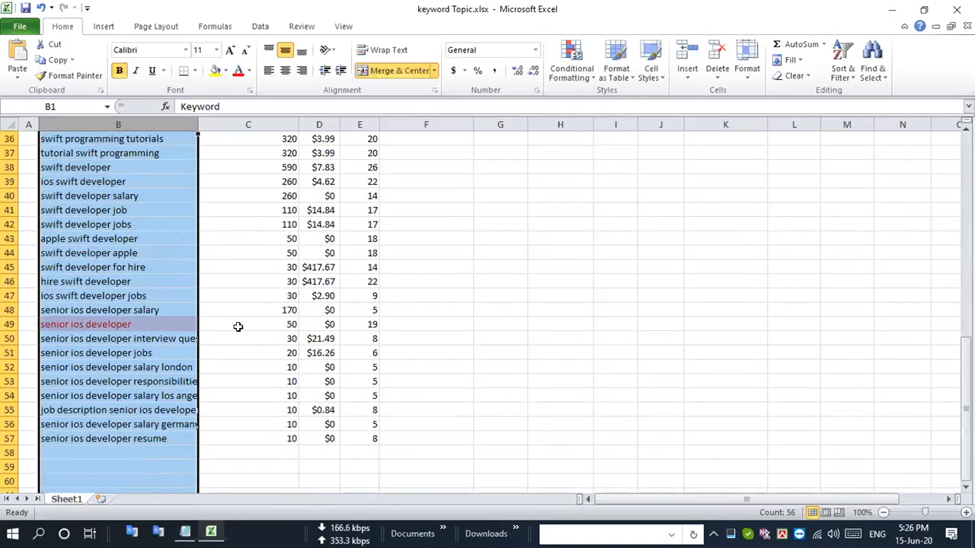
click(9, 323)
scroll(9, 323, up, 3)
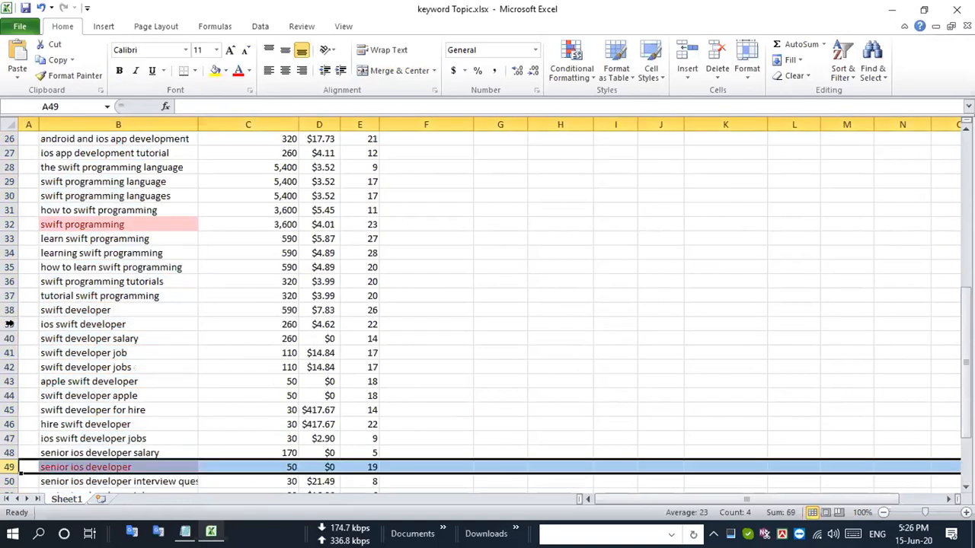
scroll(9, 324, up, 8)
scroll(9, 324, down, 13)
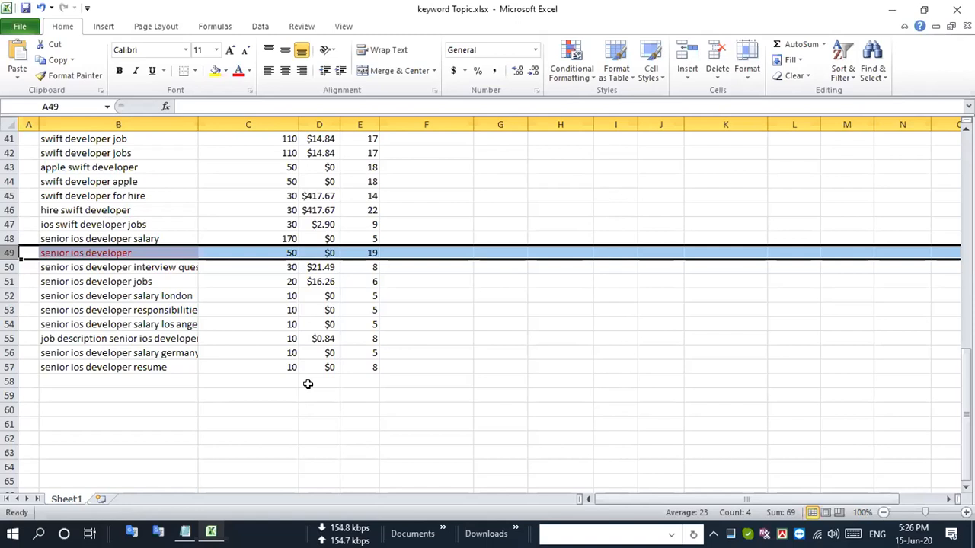
scroll(308, 384, up, 10)
scroll(308, 384, down, 12)
scroll(182, 309, up, 7)
scroll(187, 307, up, 8)
drag(9, 177, 9, 232)
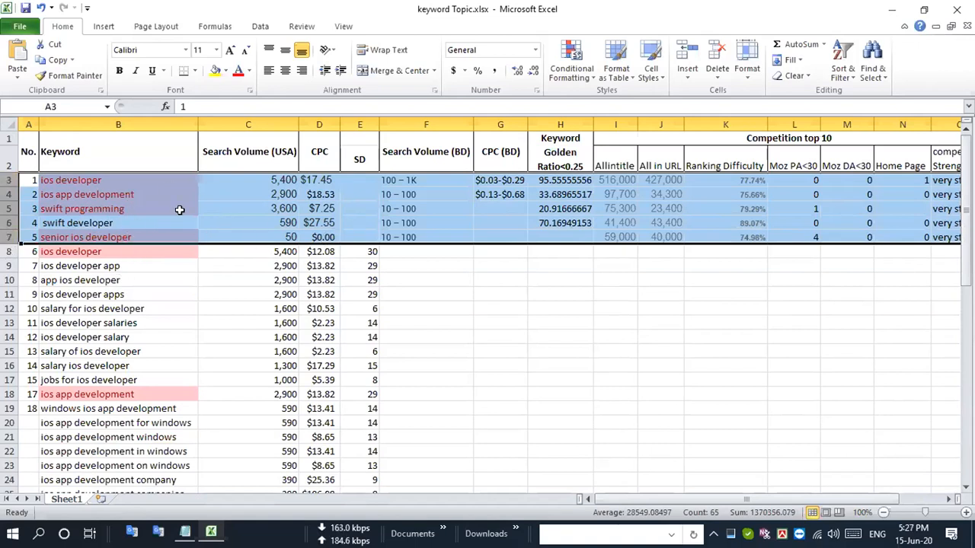
- Delete the duplicate keyword rows for senior ios developer in row 49 and swift programming in row 32
scroll(178, 211, down, 15)
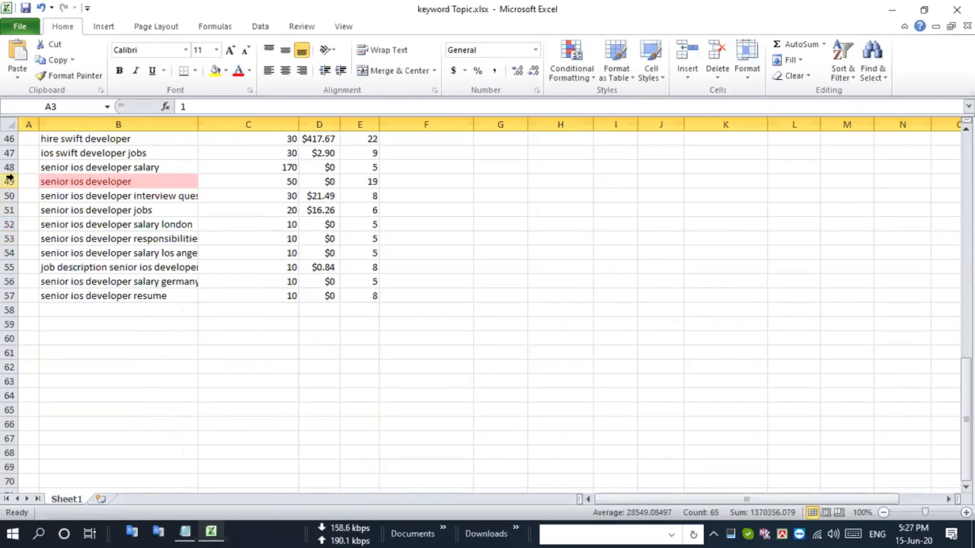
click(9, 180)
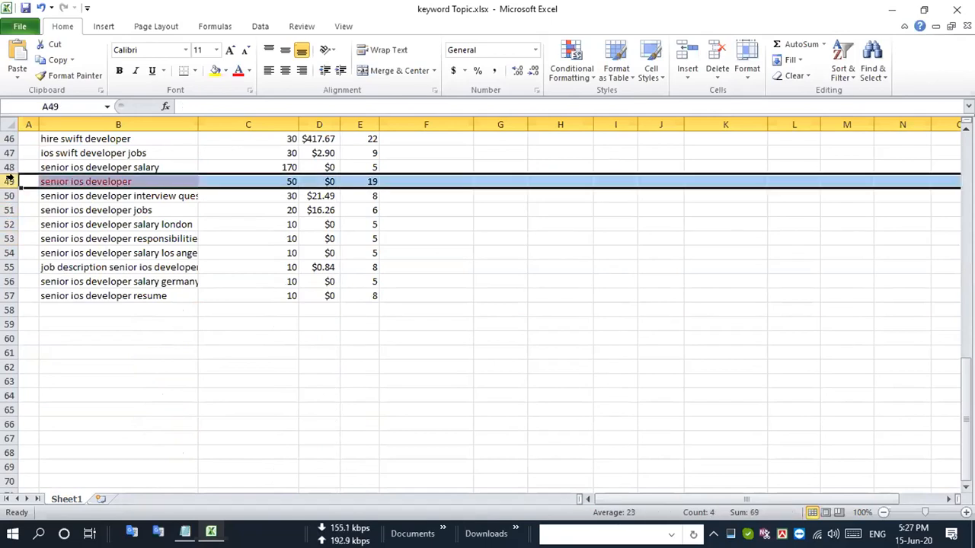
key(ctrl+minus)
scroll(9, 221, up, 7)
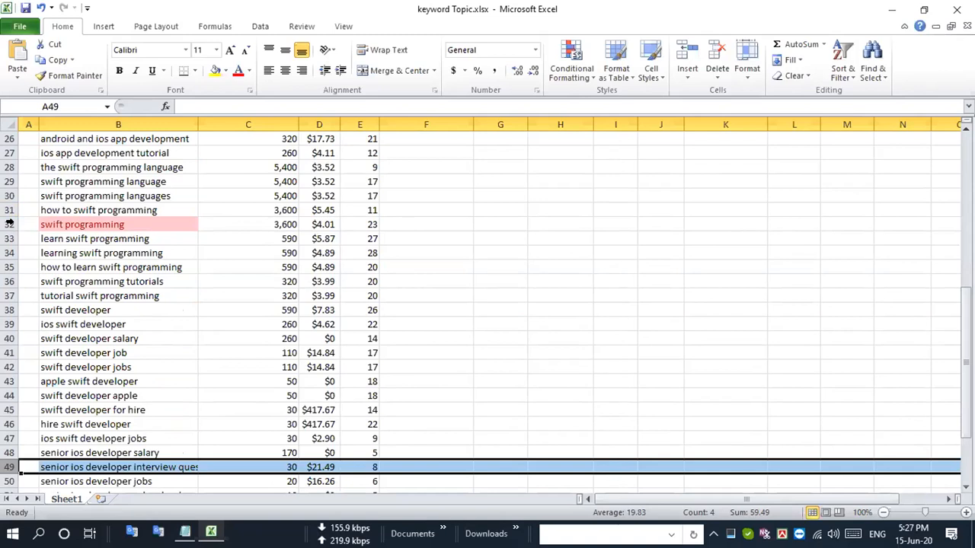
click(9, 222)
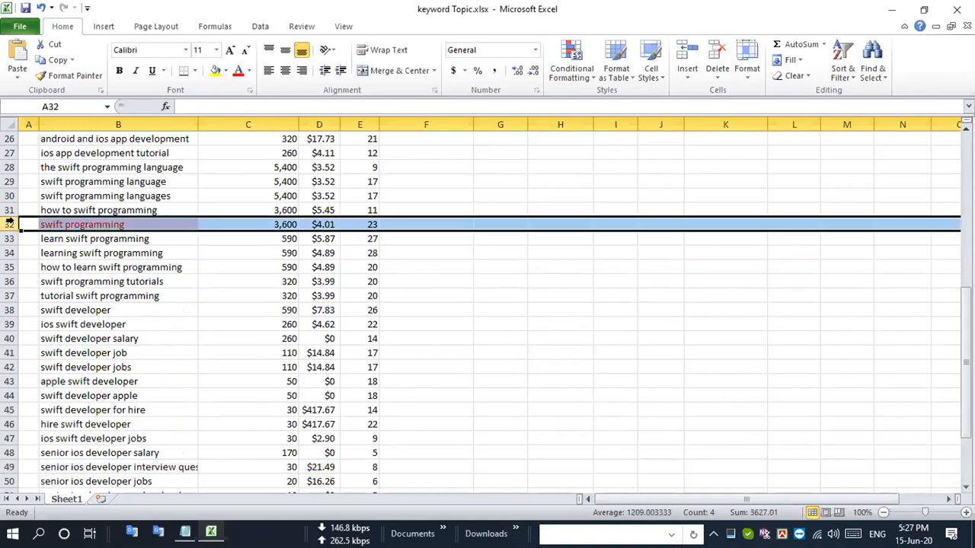
key(ctrl+minus)
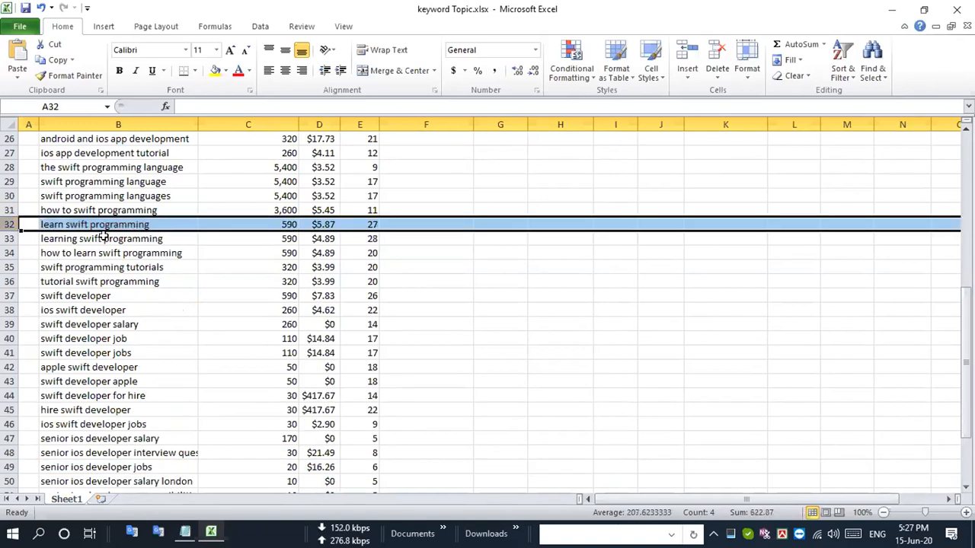
- Delete the duplicate ios app development keyword in row 18
scroll(95, 250, up, 5)
click(9, 238)
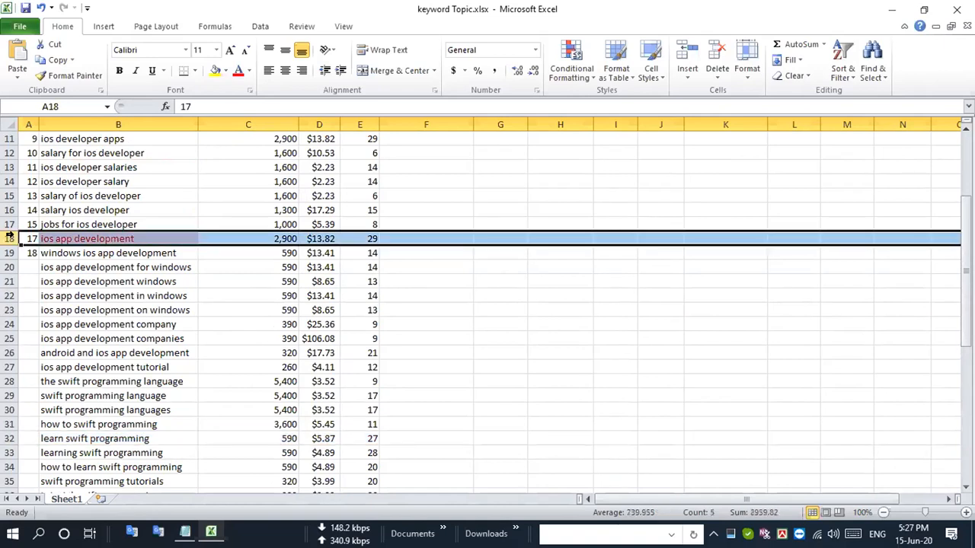
key(ctrl+minus)
scroll(69, 225, up, 3)
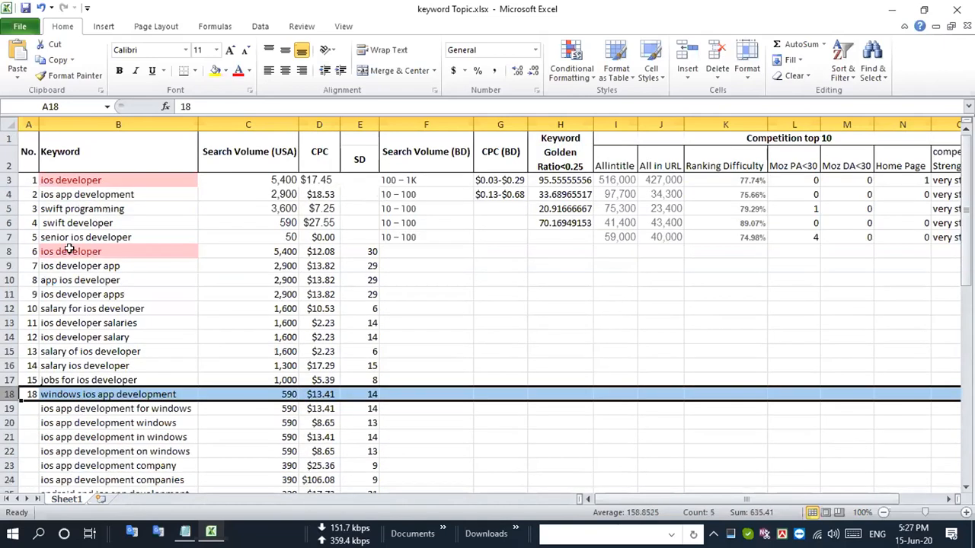
- Delete the duplicate ios developer keyword in row 8
click(10, 252)
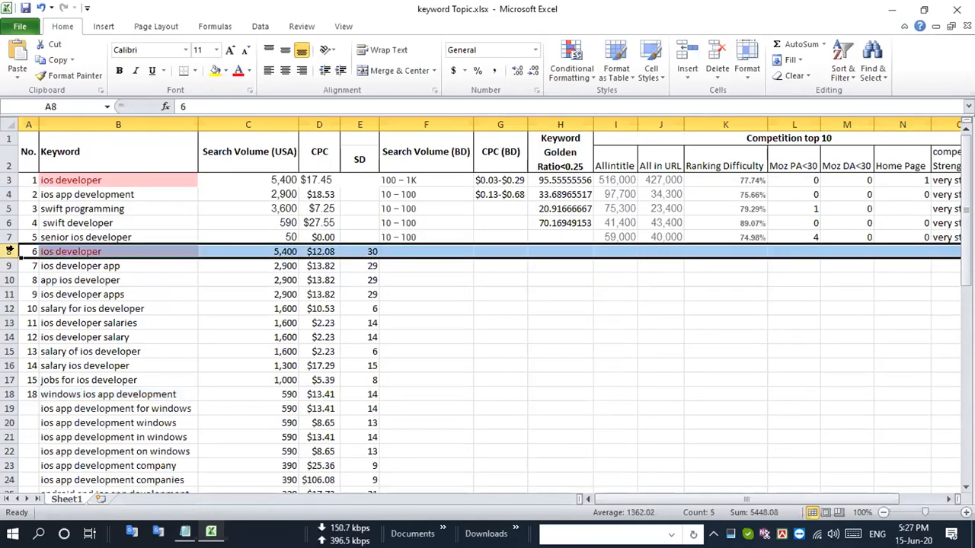
key(ctrl+minus)
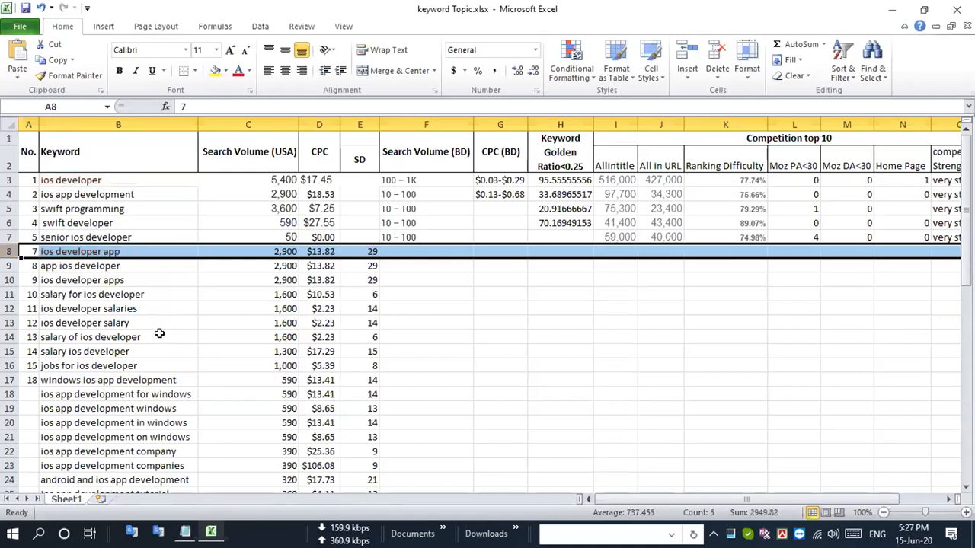
click(106, 393)
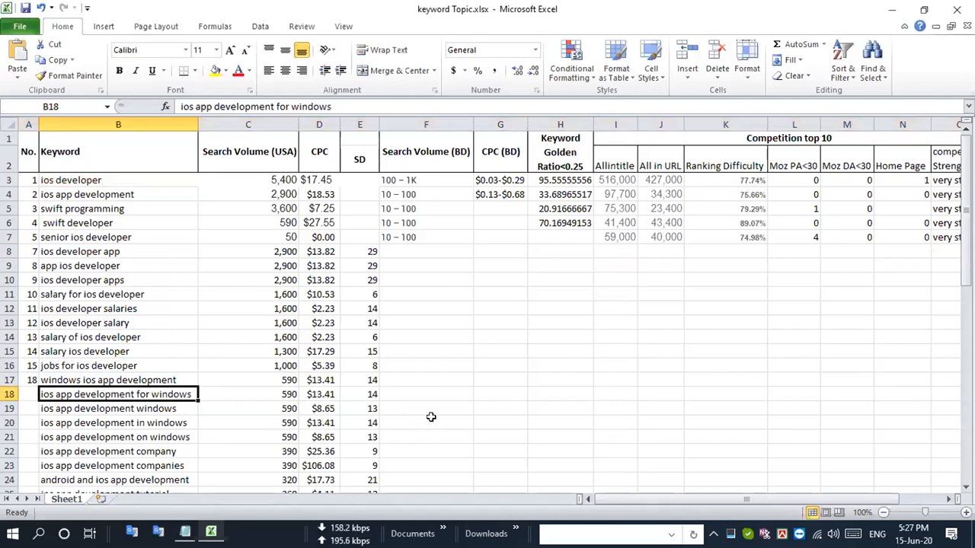
- Look through the remaining keyword rows and check the SD cells of the seed keywords in rows 3 to 7
scroll(233, 356, down, 5)
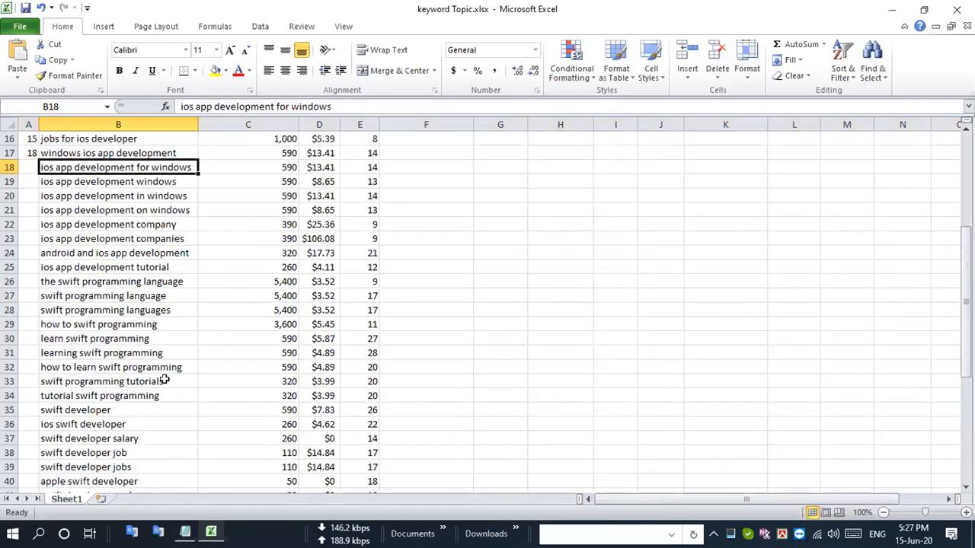
scroll(217, 377, up, 3)
scroll(153, 370, down, 8)
scroll(150, 381, down, 5)
scroll(228, 374, up, 15)
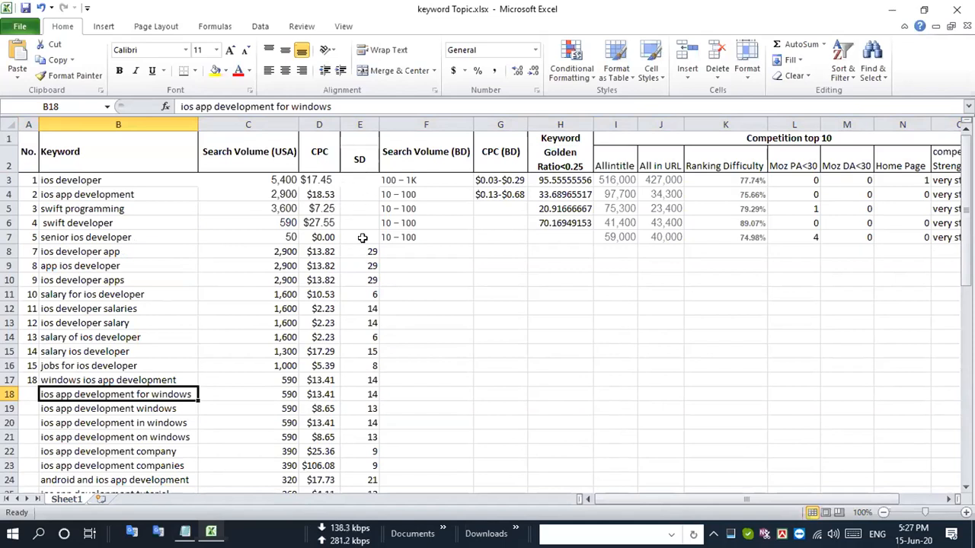
drag(360, 238, 363, 183)
click(363, 182)
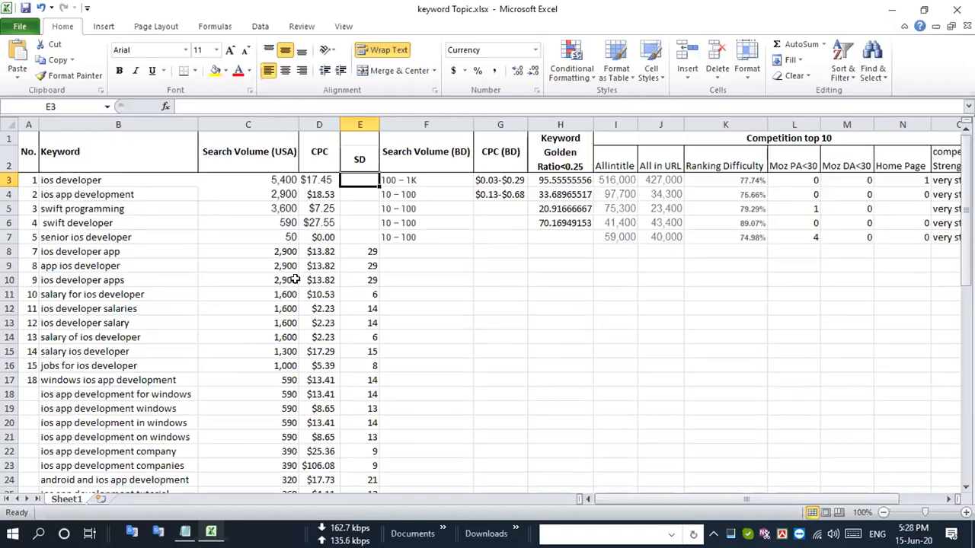
scroll(261, 303, down, 10)
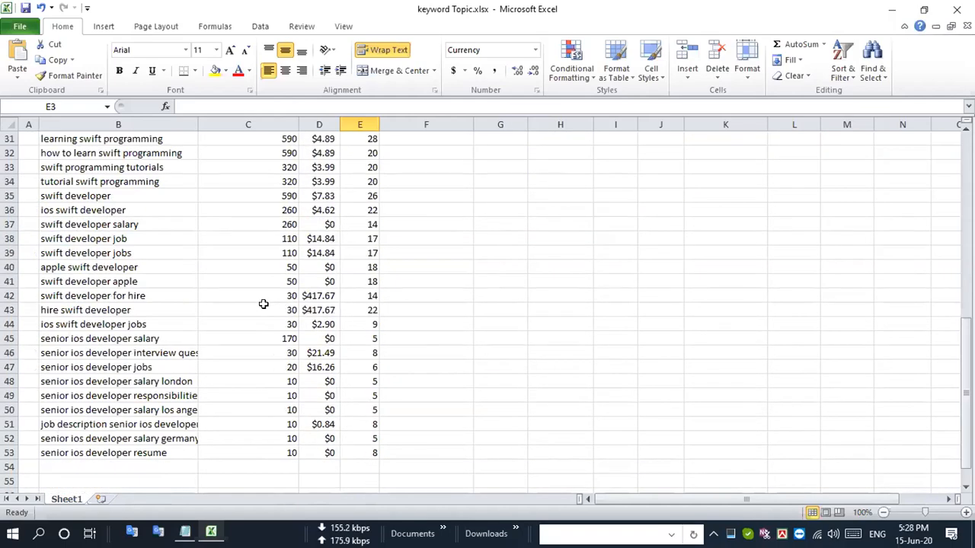
scroll(262, 304, down, 10)
scroll(263, 304, up, 20)
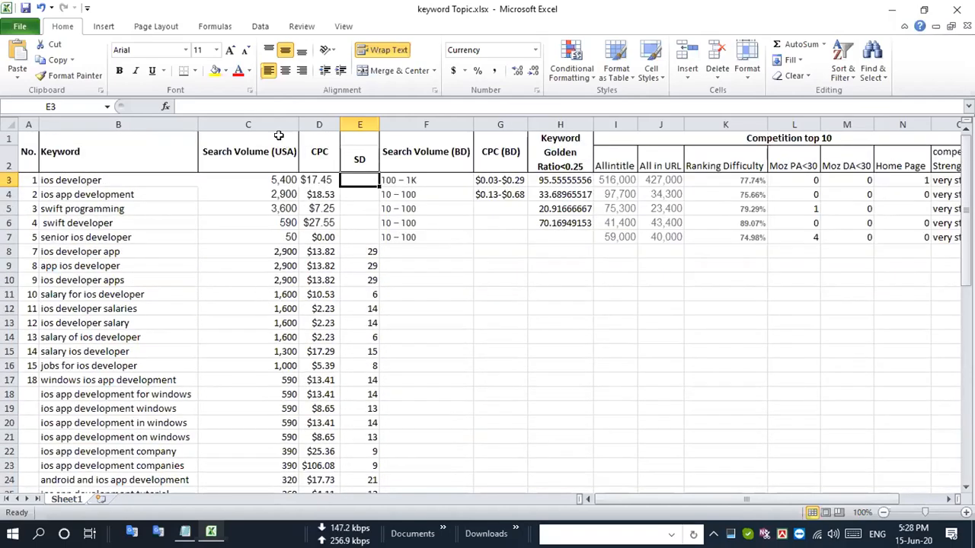
- Review the Search Volume (USA) column and start a custom sort on it with the selection expanded to the neighbouring data
click(260, 124)
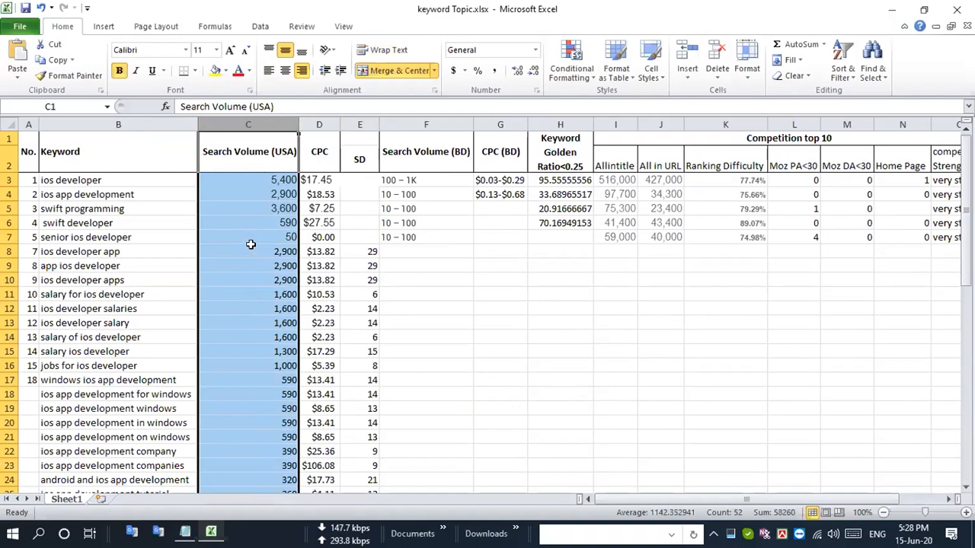
scroll(262, 393, down, 8)
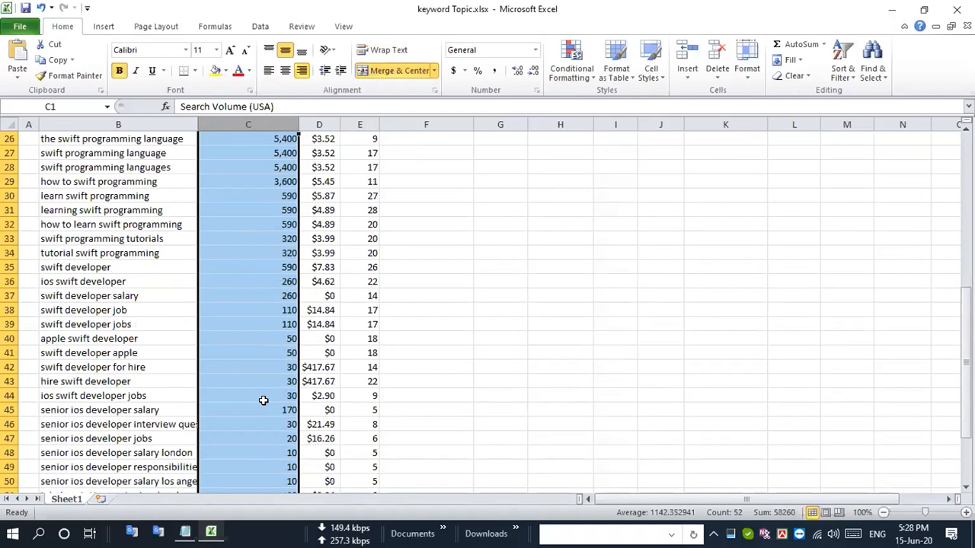
scroll(263, 401, down, 3)
scroll(272, 318, up, 3)
scroll(258, 336, down, 3)
scroll(251, 341, up, 5)
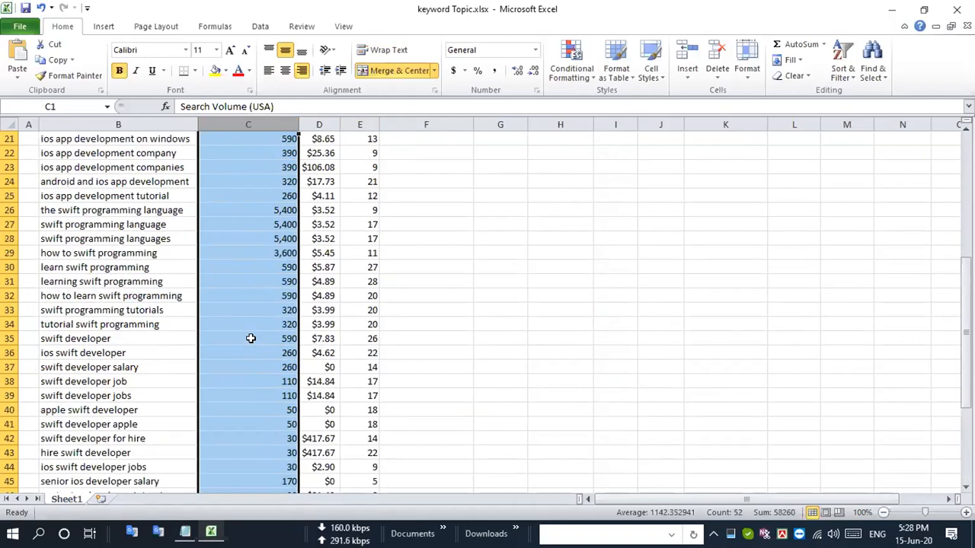
scroll(251, 339, up, 7)
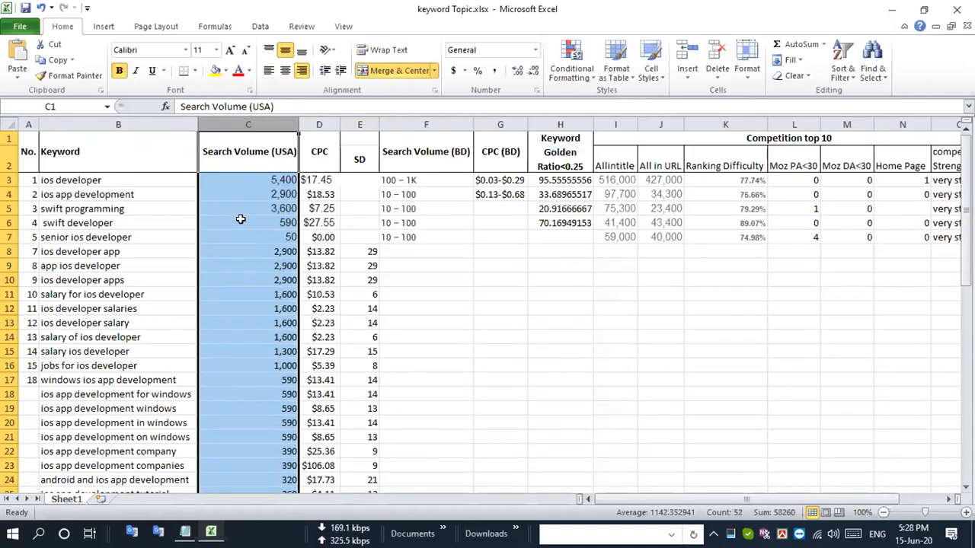
click(102, 27)
click(260, 26)
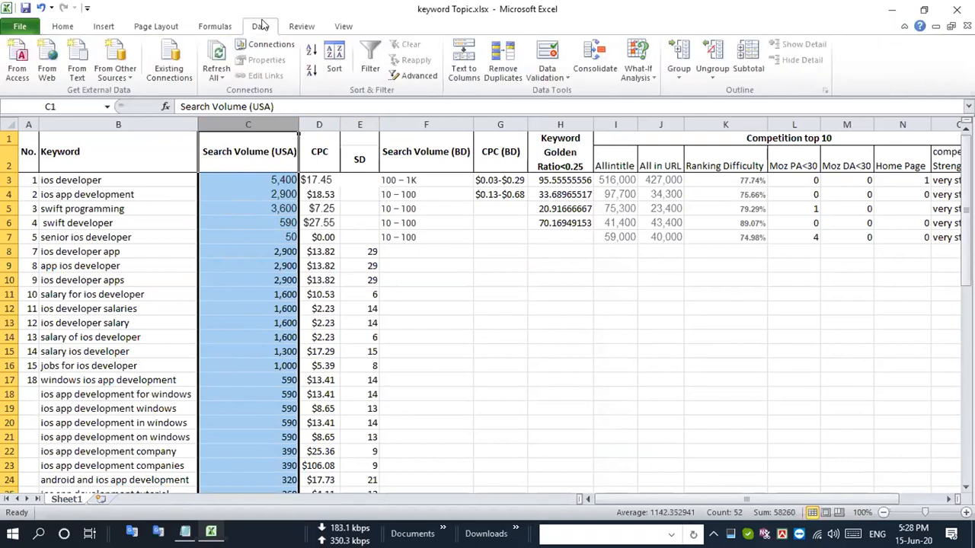
click(334, 61)
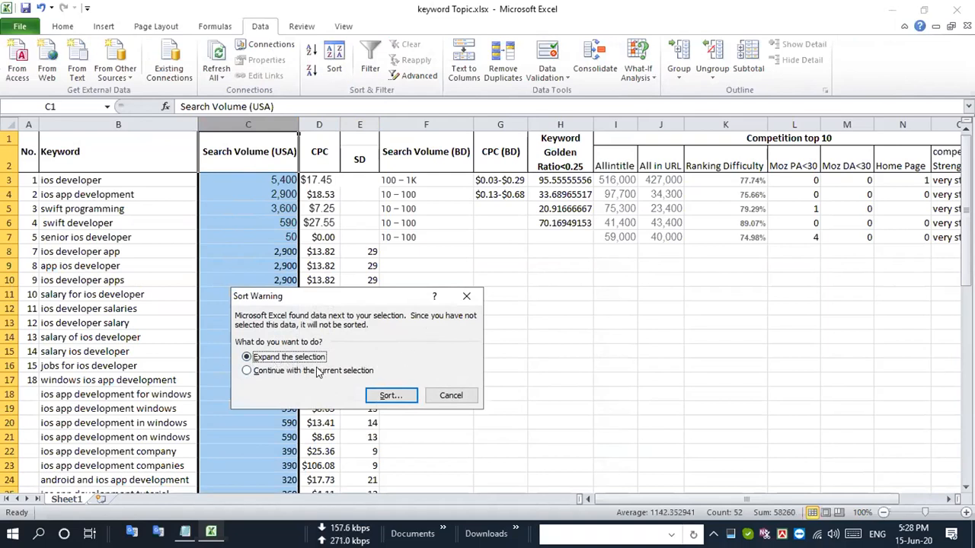
click(387, 398)
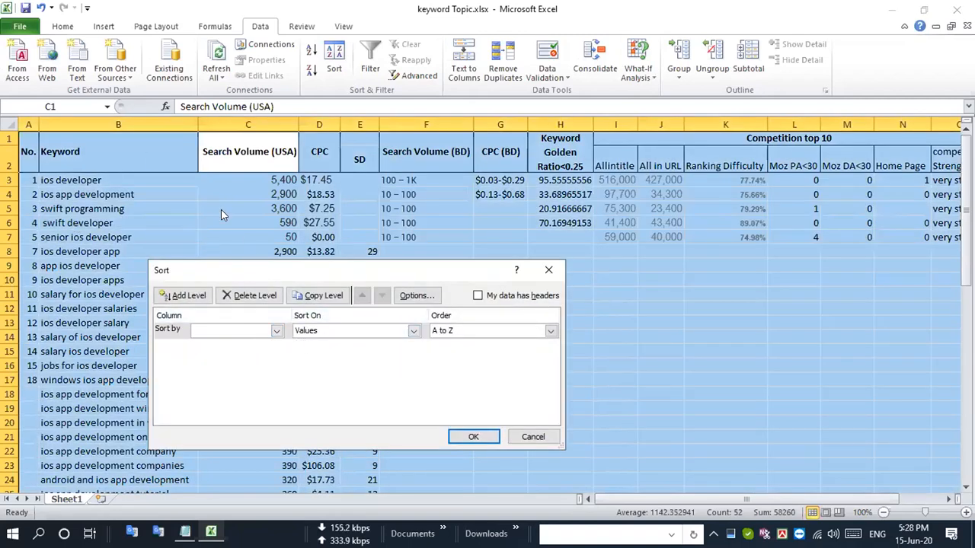
- Try to sort the expanded data by Column C on values, from largest to smallest
click(276, 331)
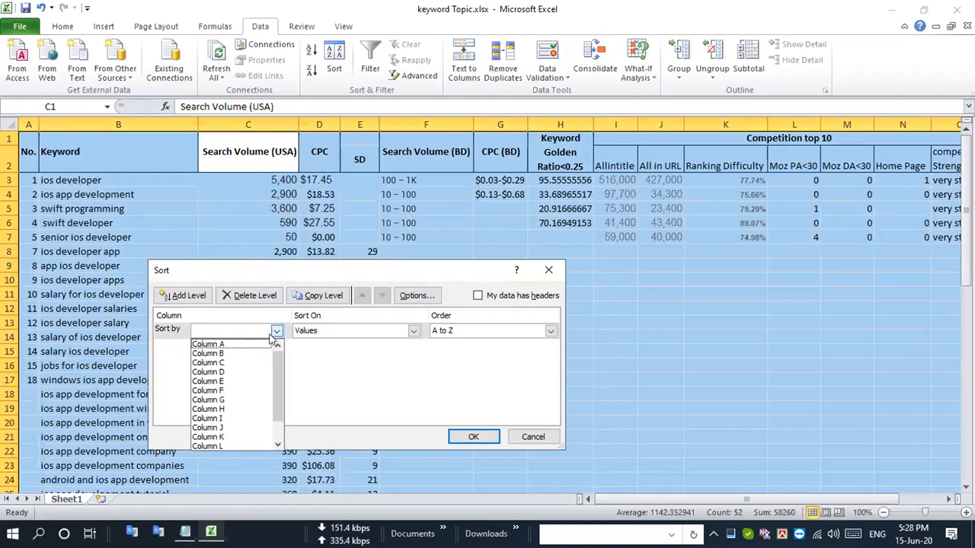
click(233, 364)
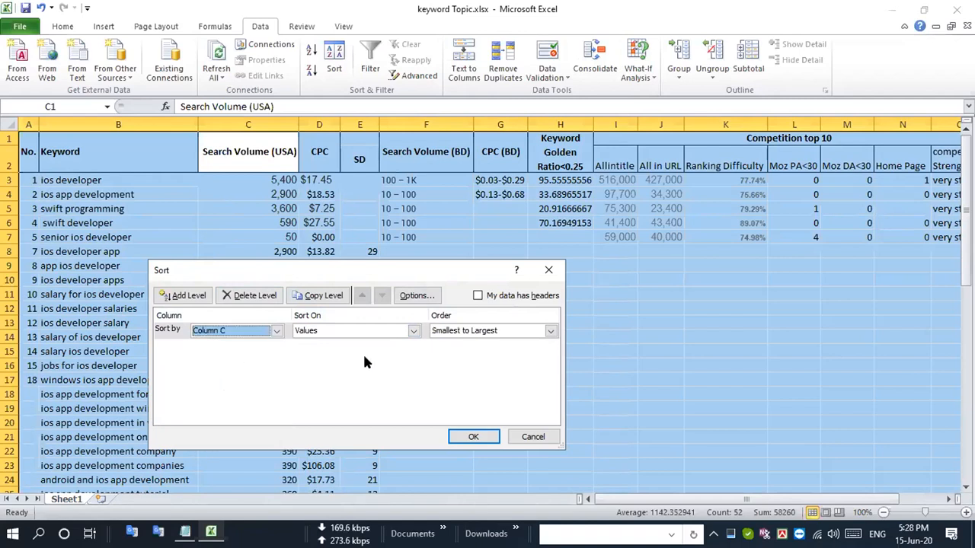
click(414, 331)
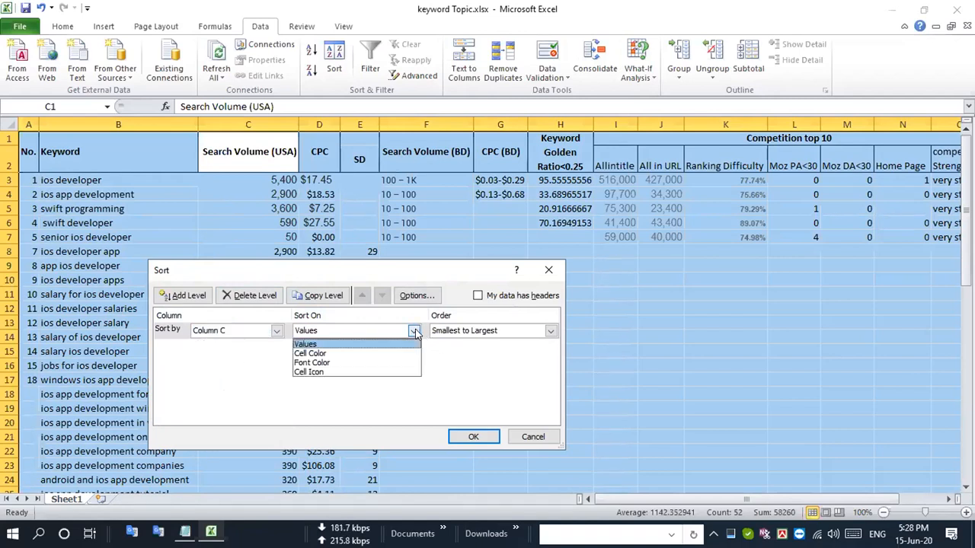
click(499, 390)
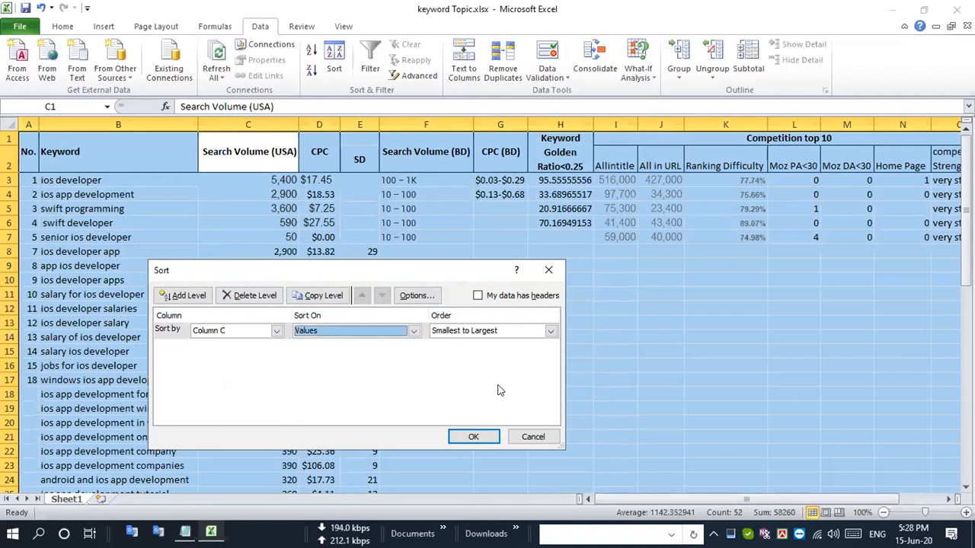
click(551, 332)
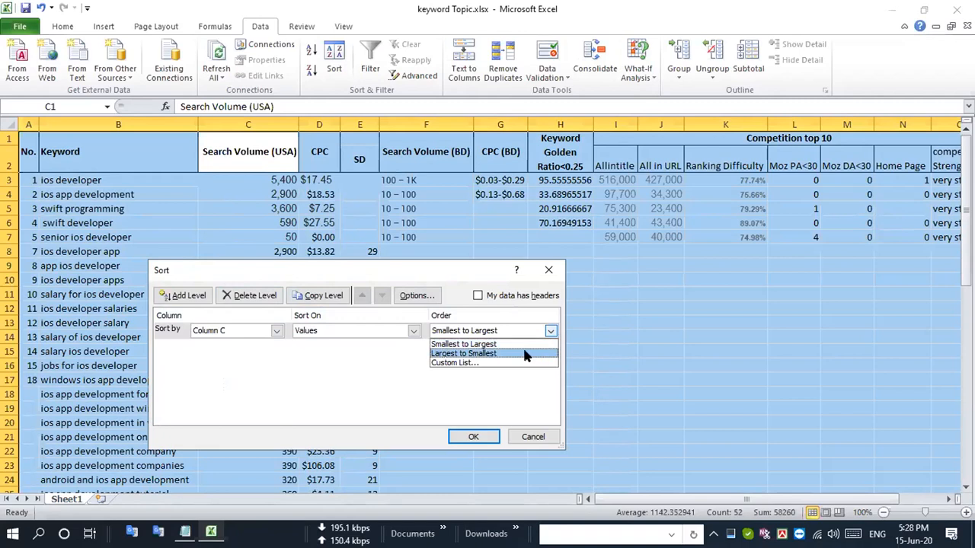
click(523, 352)
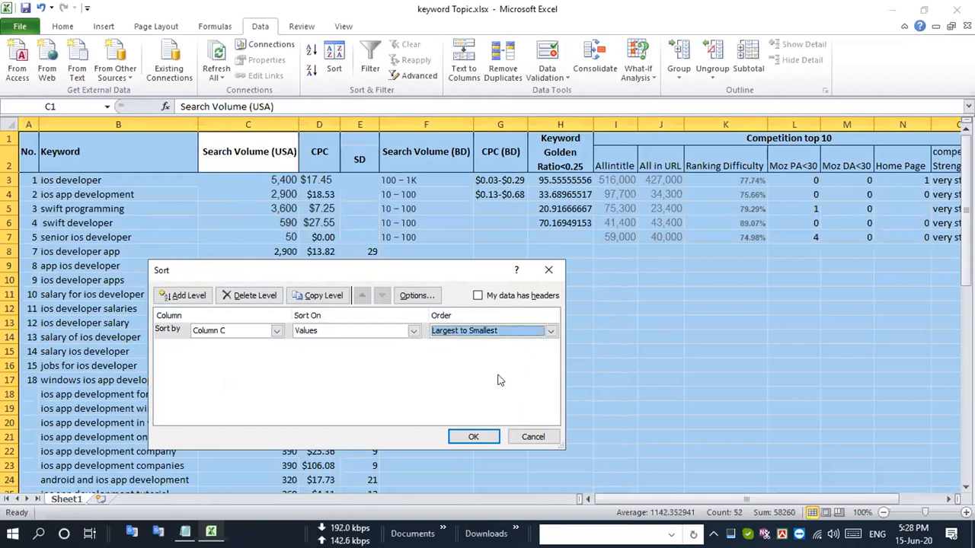
drag(342, 274, 340, 298)
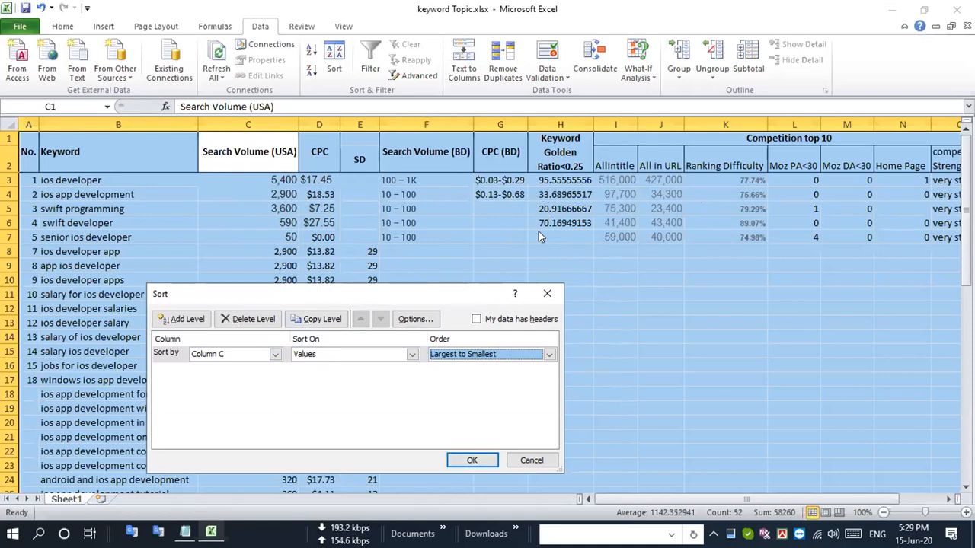
click(472, 460)
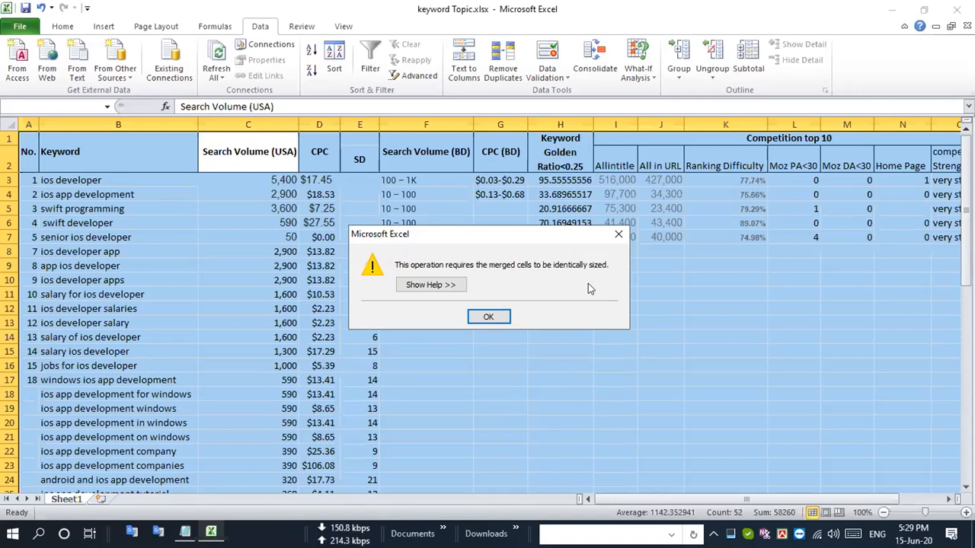
click(488, 312)
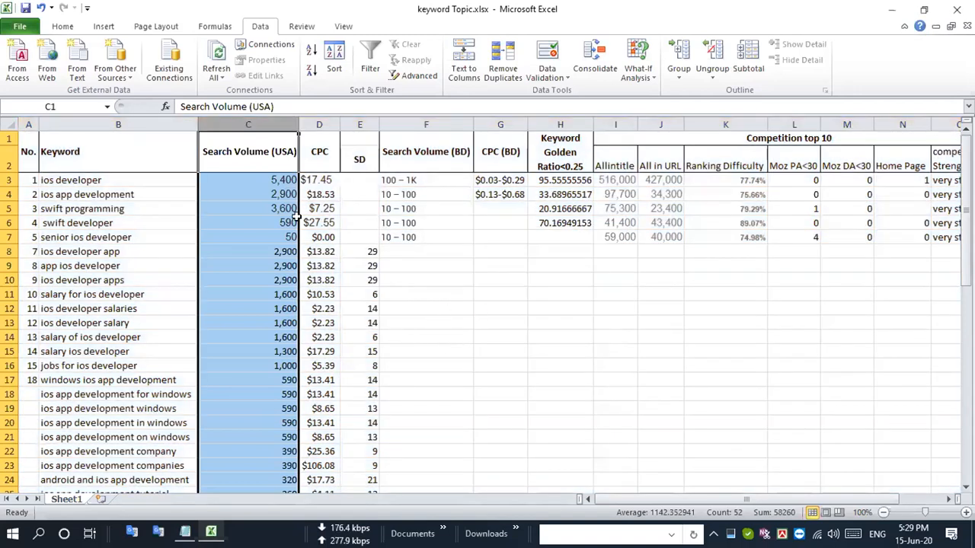
- Look through the related keyword rows below the seed keywords to identify the range that needs sorting
click(259, 309)
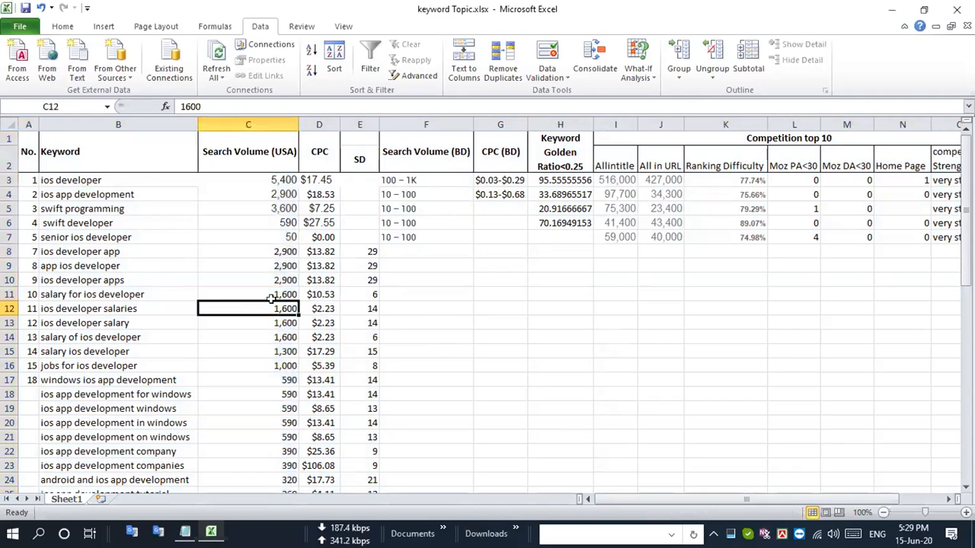
scroll(272, 298, down, 10)
scroll(272, 298, up, 10)
scroll(146, 377, down, 8)
scroll(147, 377, up, 8)
scroll(146, 377, down, 12)
scroll(145, 376, up, 11)
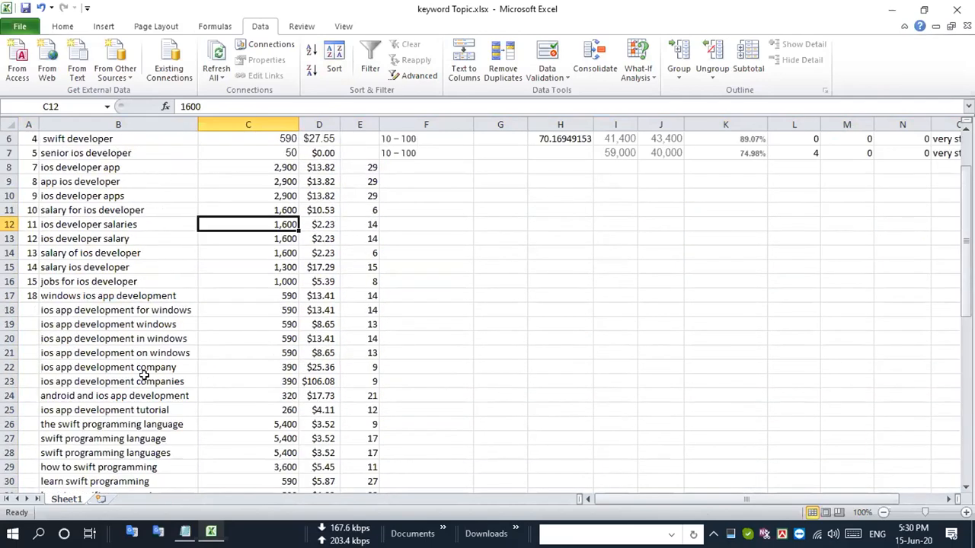
scroll(145, 377, up, 2)
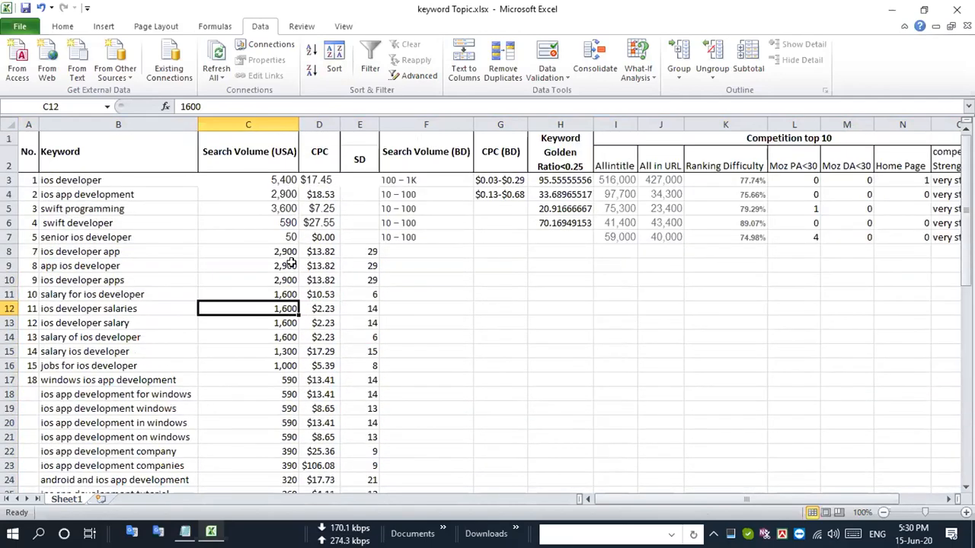
scroll(279, 322, down, 2)
scroll(261, 225, up, 2)
- Copy the related keywords with their search volume, CPC and SD values from B8:E53
click(9, 251)
drag(9, 251, 114, 380)
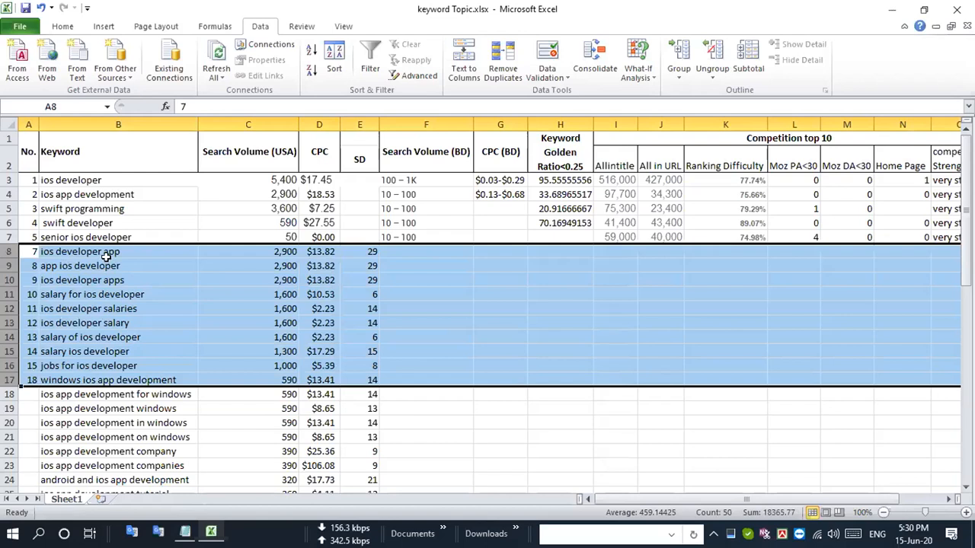
drag(104, 254, 370, 418)
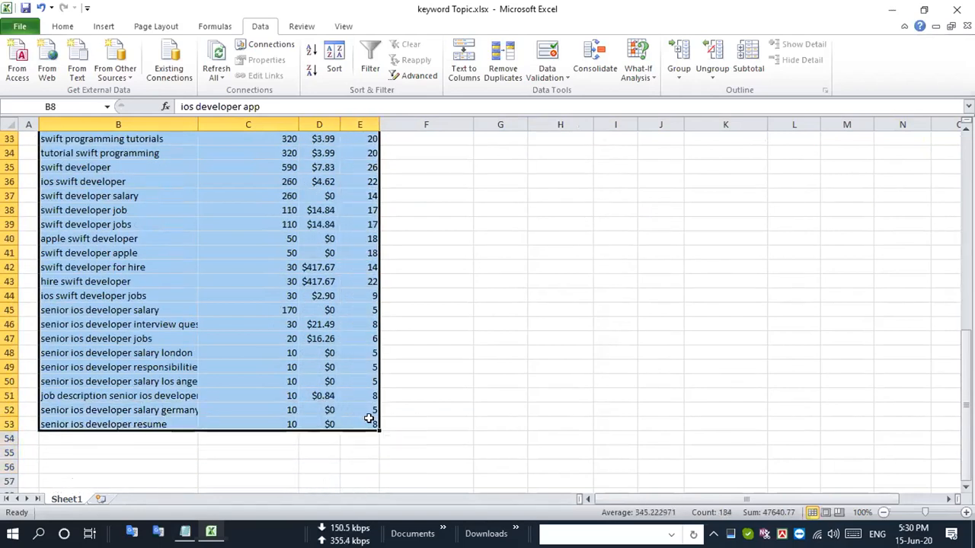
key(ctrl+c)
- Switch to Excel 2013 and create a blank workbook
key(super)
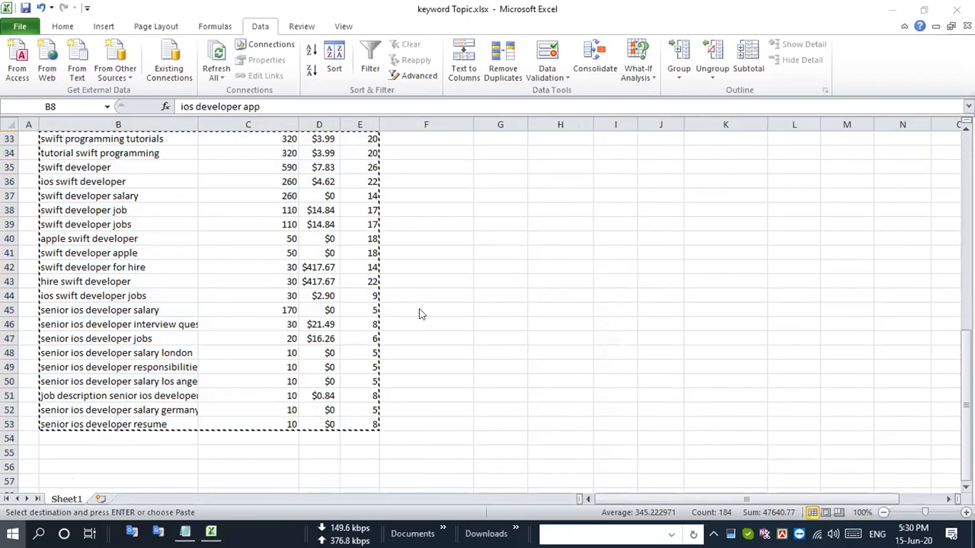
scroll(494, 314, down, 3)
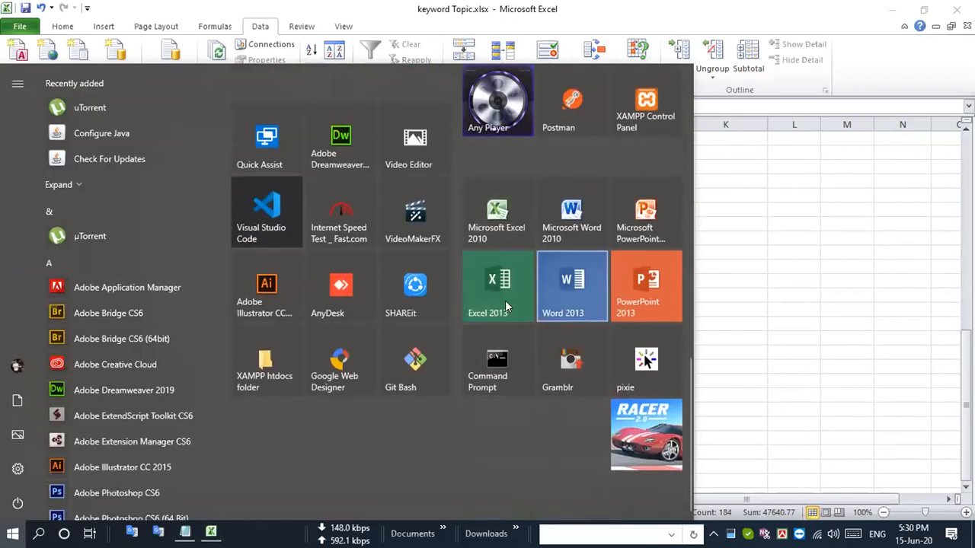
click(512, 303)
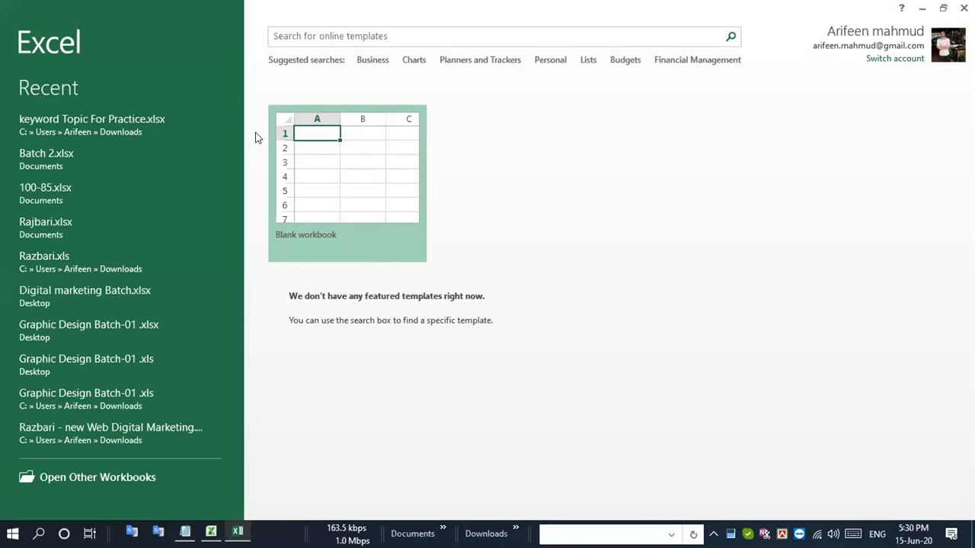
click(333, 203)
- Paste the copied keyword data starting at cell A1 and fit column A's width to the keywords
key(ctrl+v)
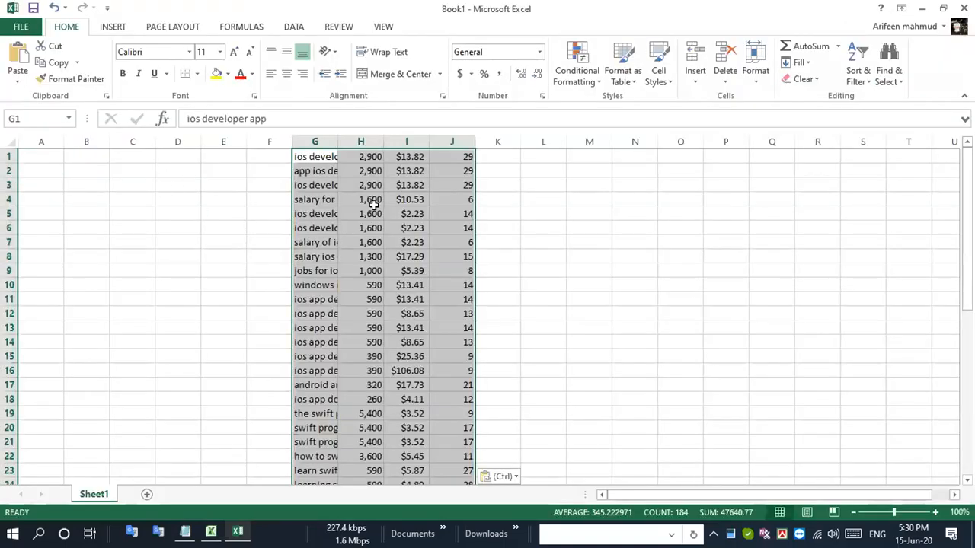
key(ctrl+z)
click(38, 156)
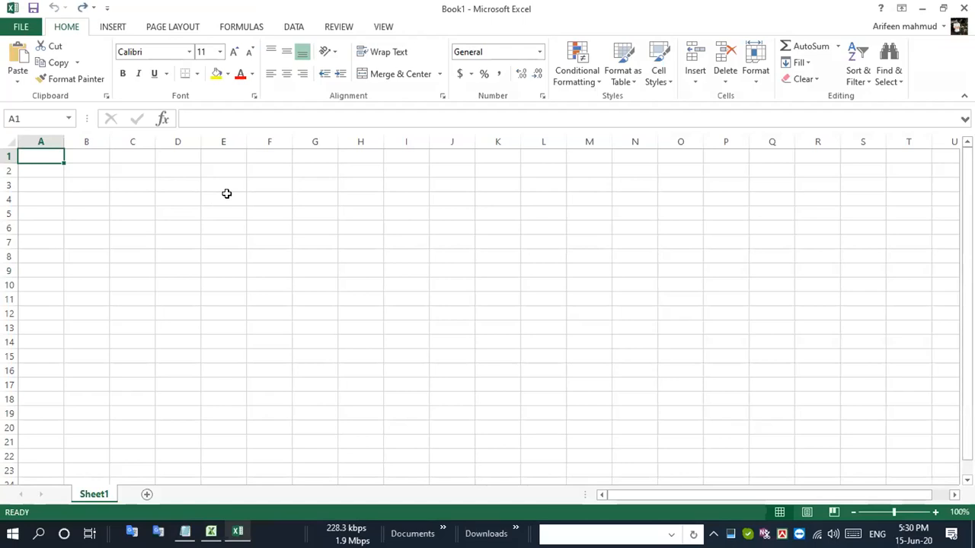
key(ctrl+v)
double_click(64, 142)
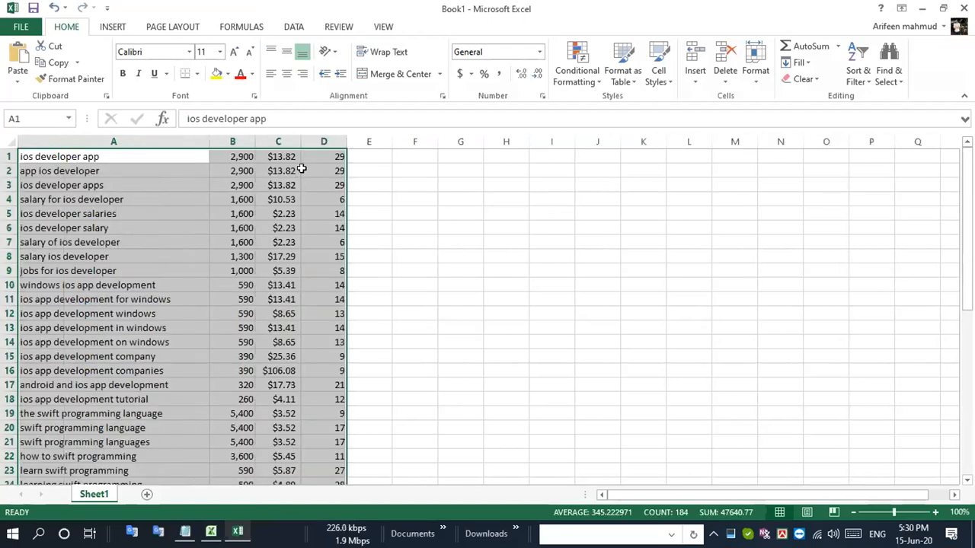
- Fit the widths of columns B, C and D to their contents
double_click(255, 137)
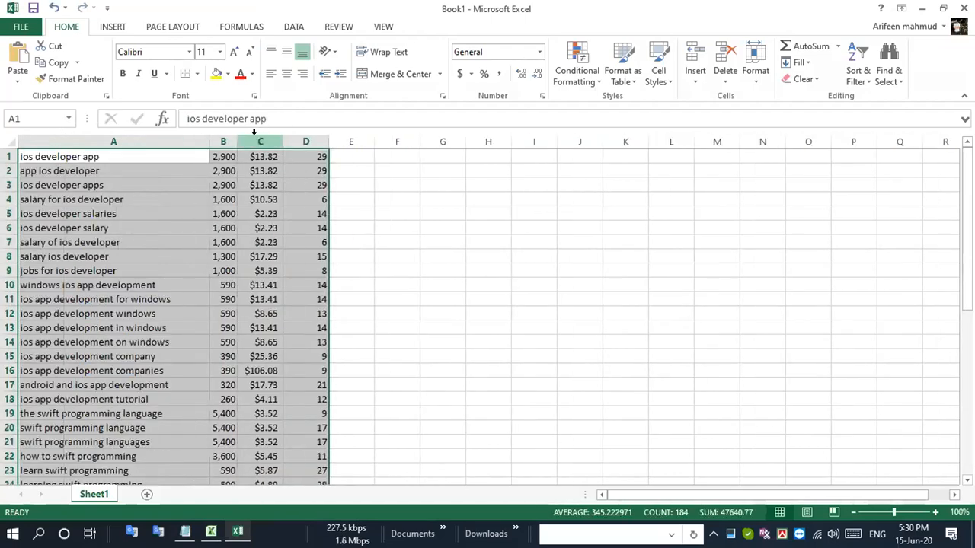
double_click(283, 140)
double_click(322, 139)
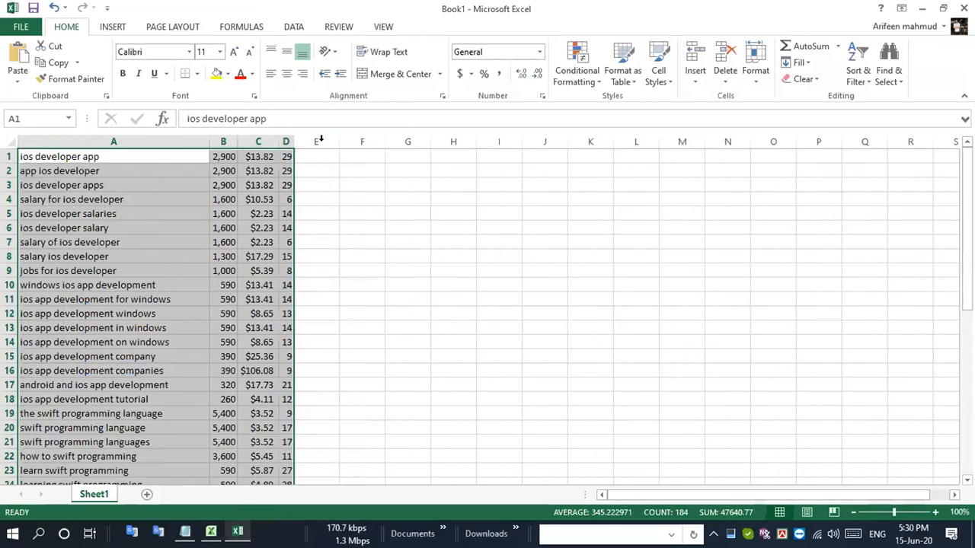
click(490, 226)
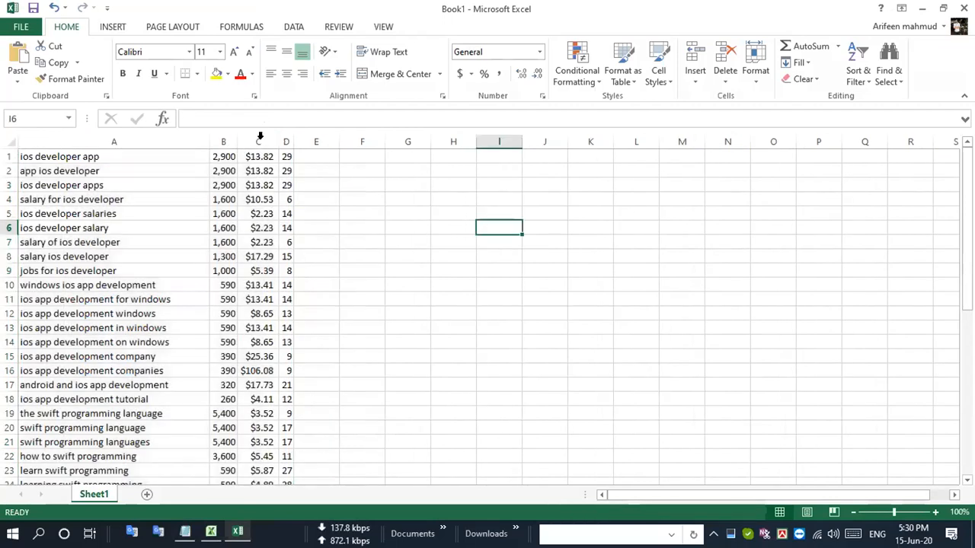
- Set up a custom sort on the whole keyword range with Column B as the sort key
click(222, 141)
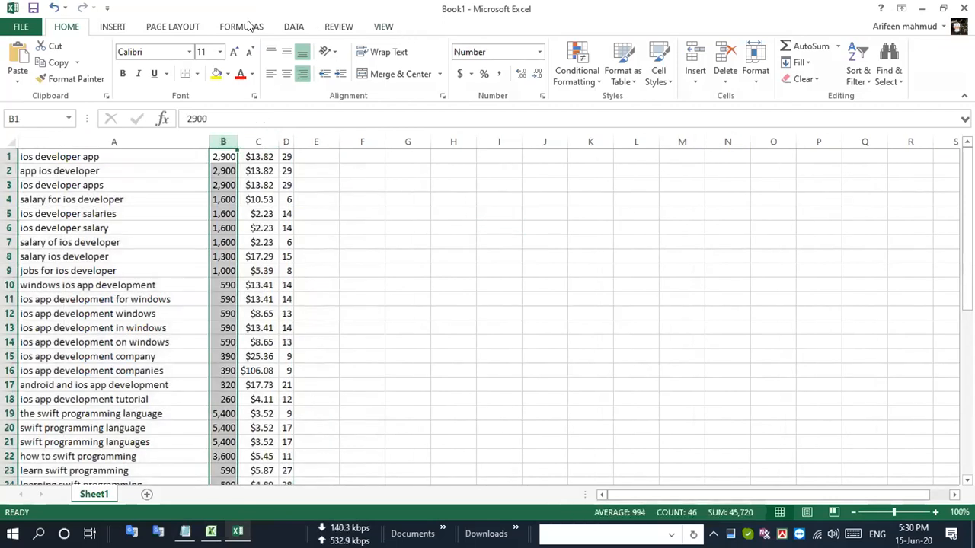
click(294, 28)
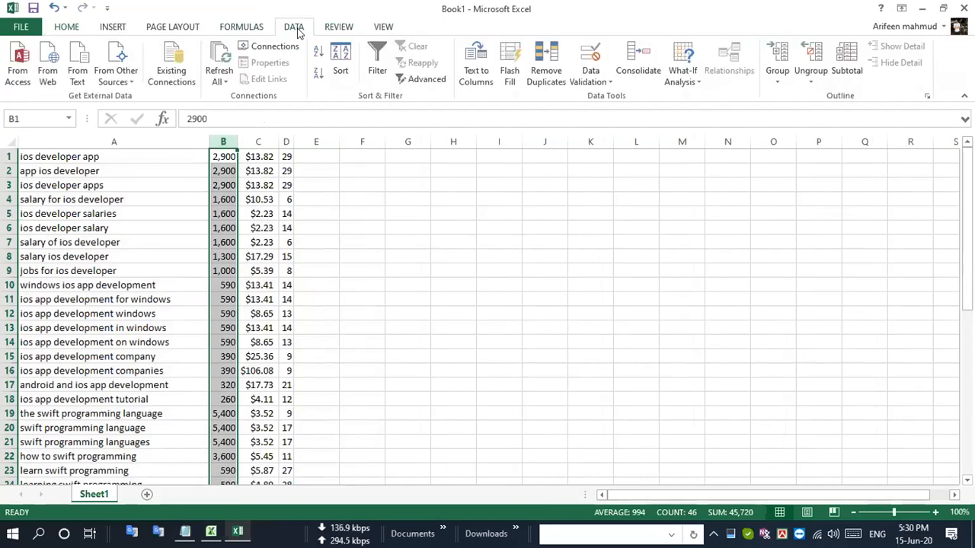
click(339, 67)
click(397, 395)
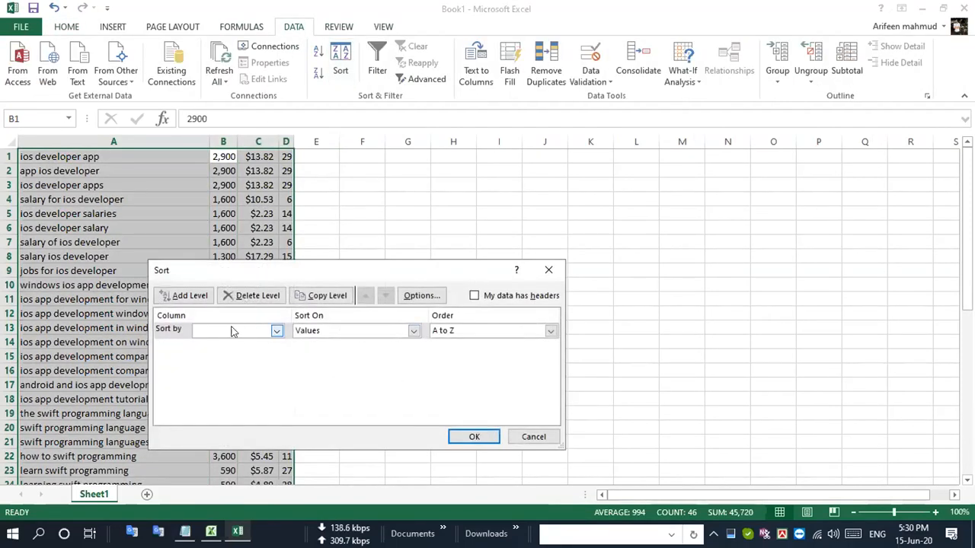
click(277, 331)
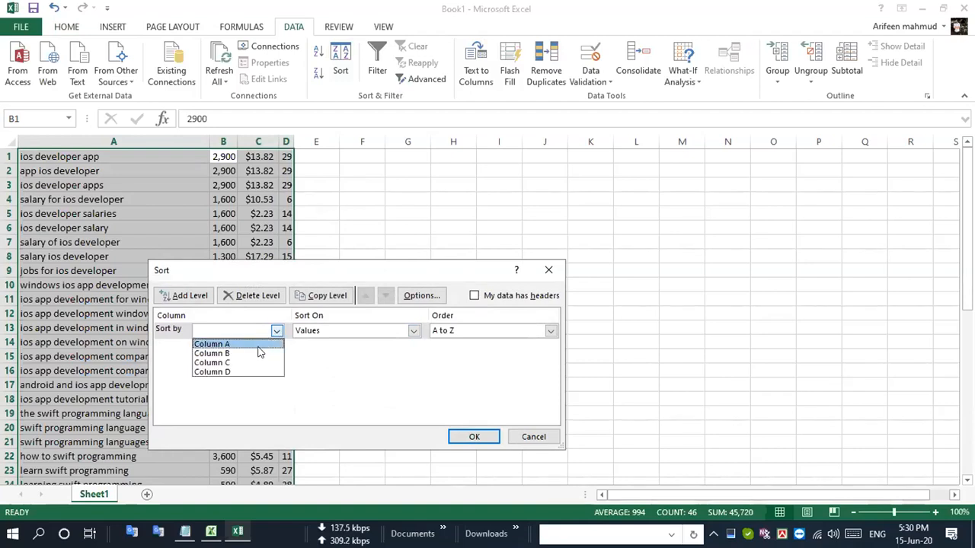
click(258, 354)
- Keep the sort based on values, choose the Largest to Smallest order and apply the sort
click(413, 332)
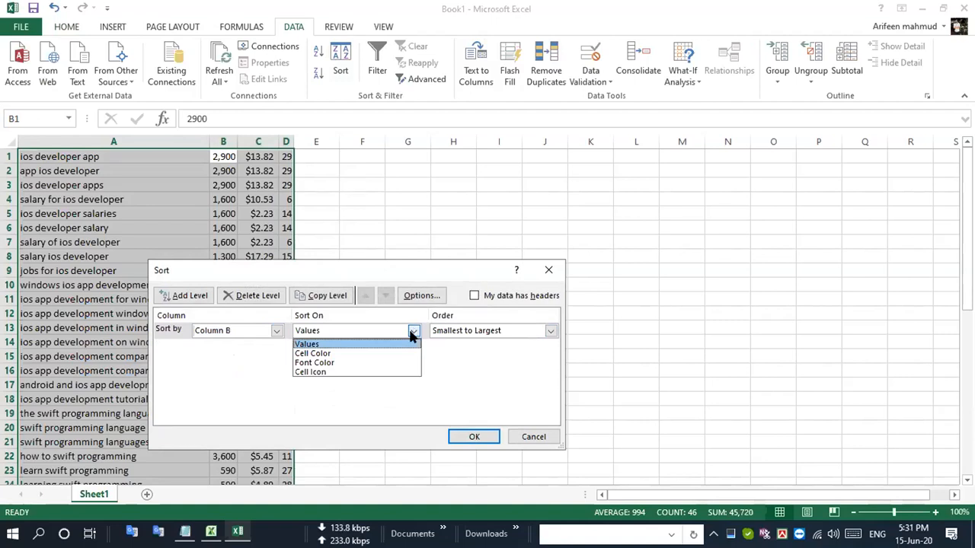
click(335, 346)
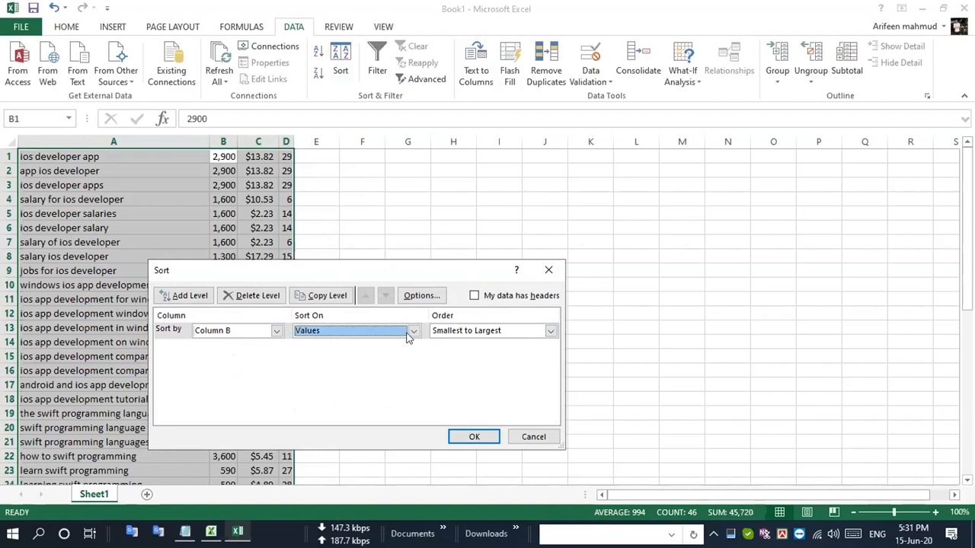
click(412, 334)
click(413, 335)
click(412, 333)
click(492, 371)
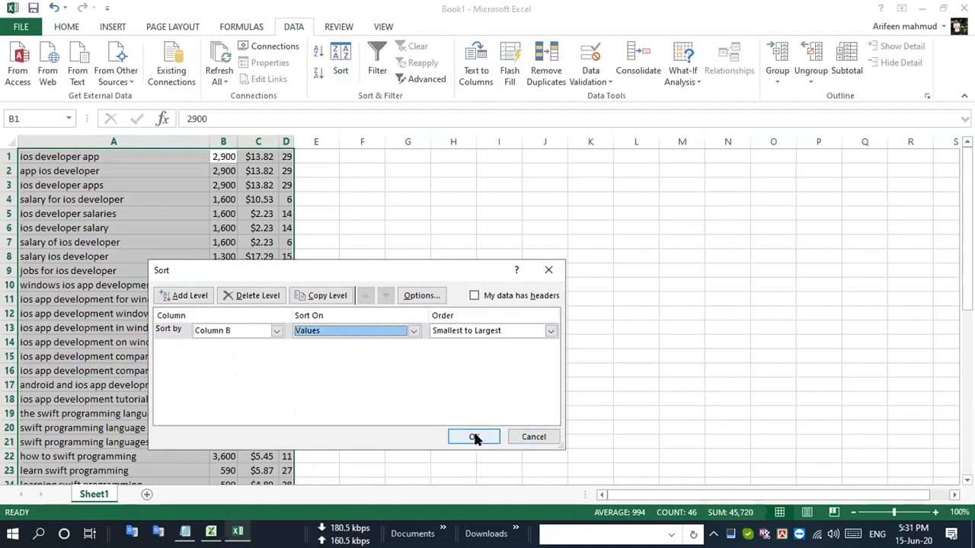
click(551, 333)
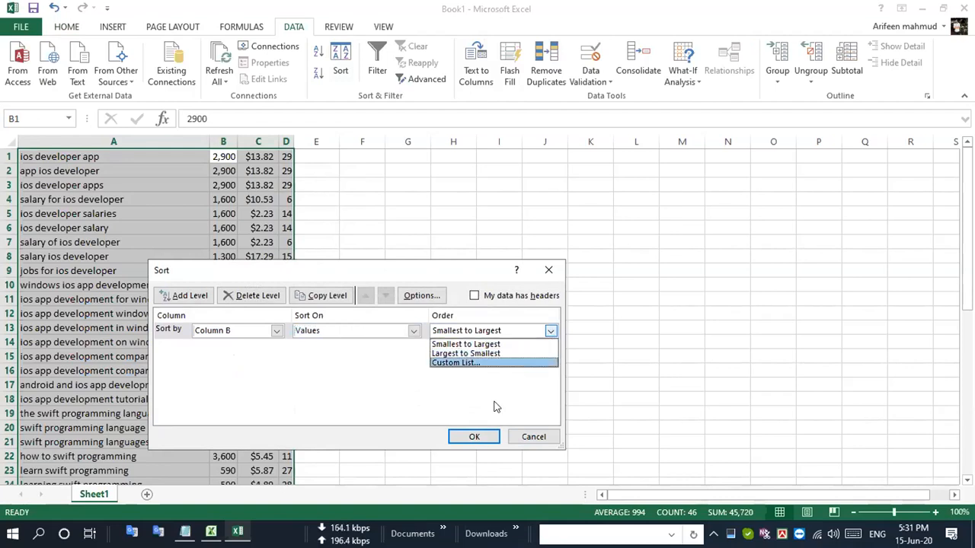
click(496, 354)
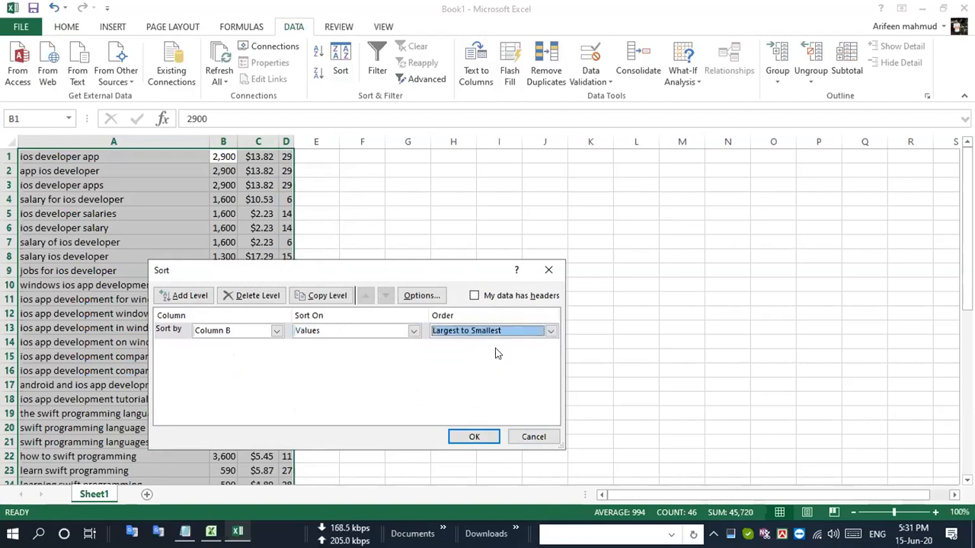
click(472, 436)
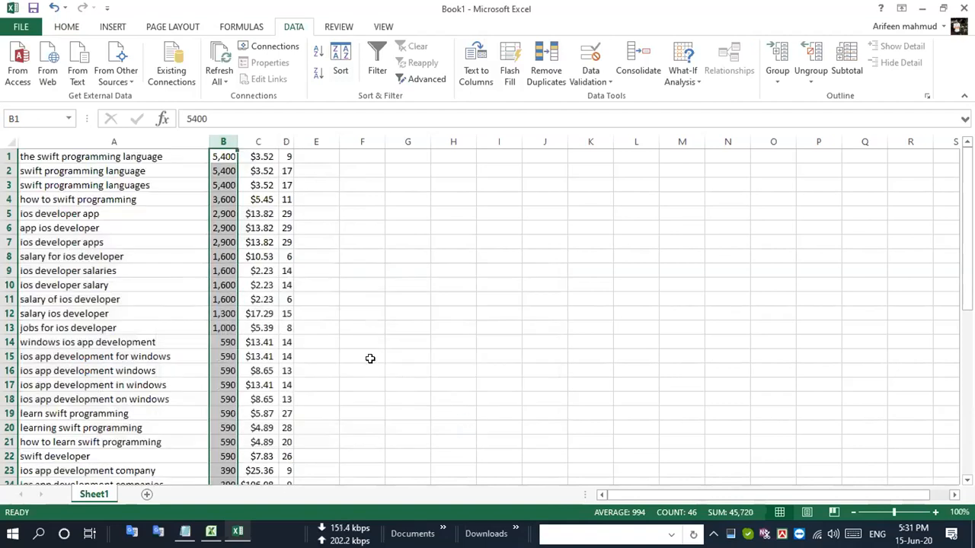
- Review the sorted keyword rows, checking the volume, CPC and SD values of the first row
scroll(369, 354, down, 15)
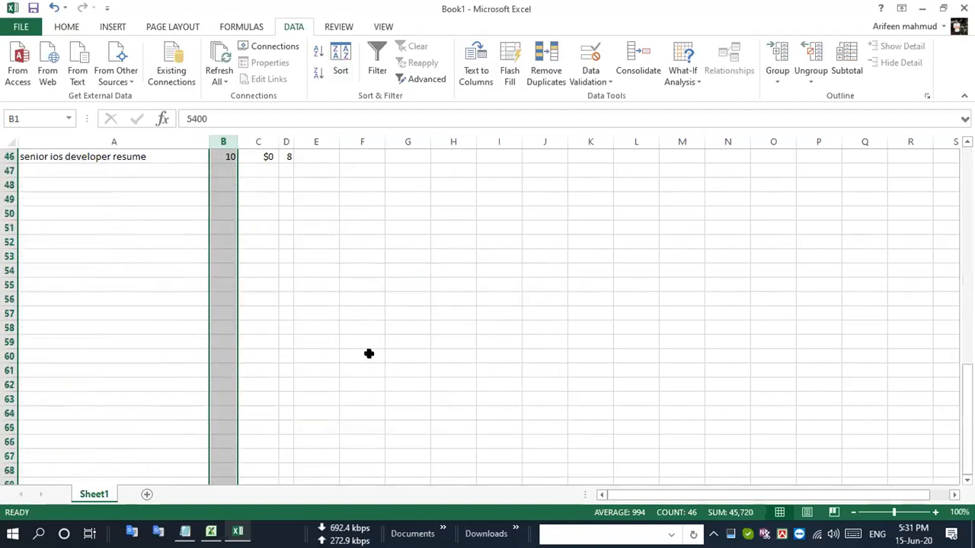
scroll(366, 353, up, 15)
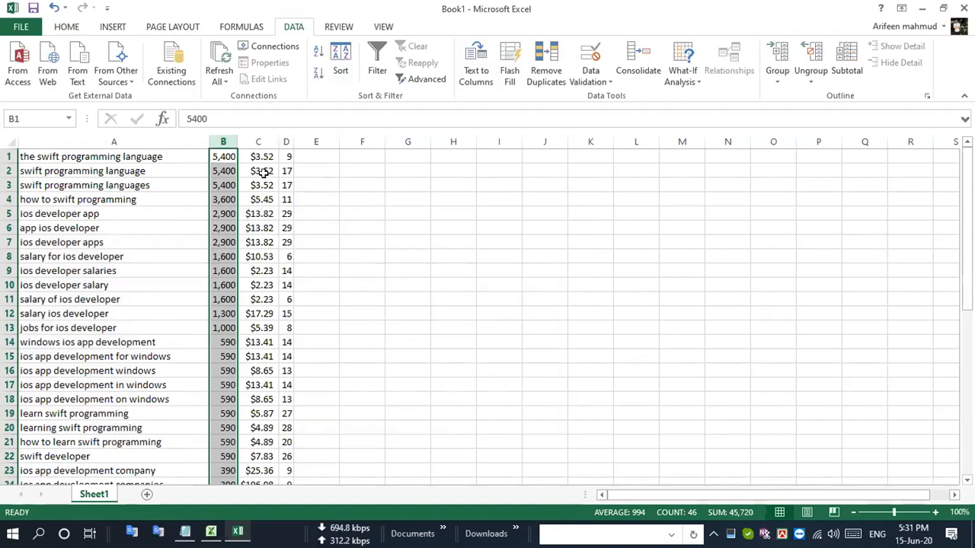
drag(225, 156, 274, 156)
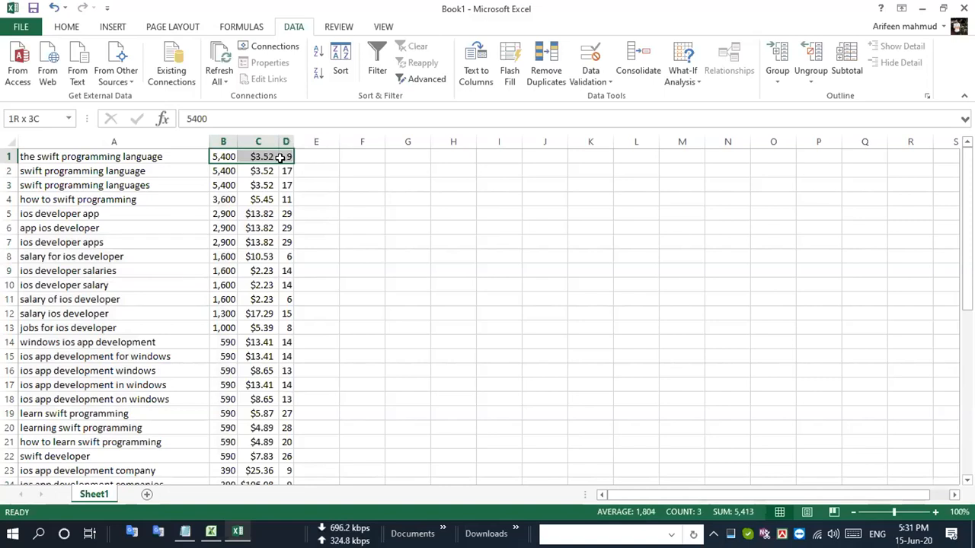
click(283, 156)
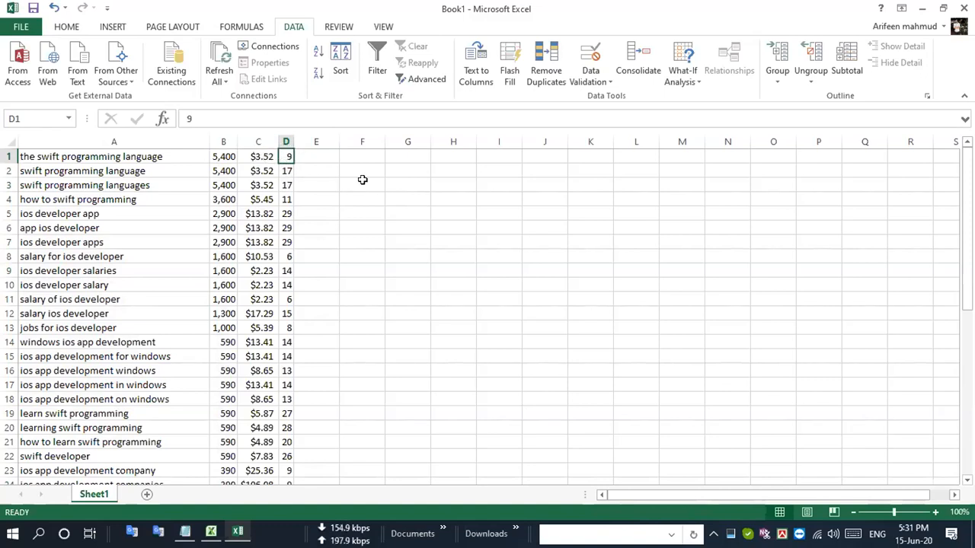
click(403, 195)
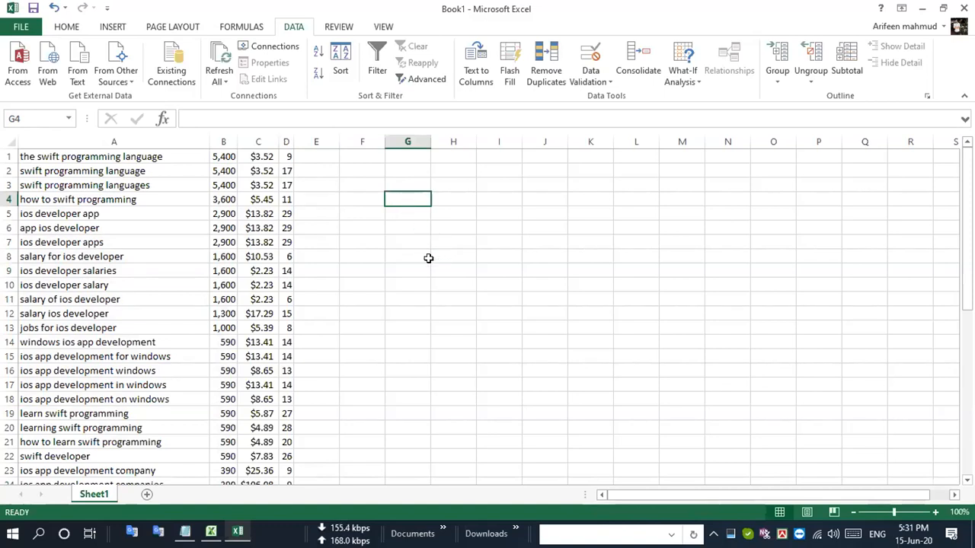
click(162, 155)
click(396, 257)
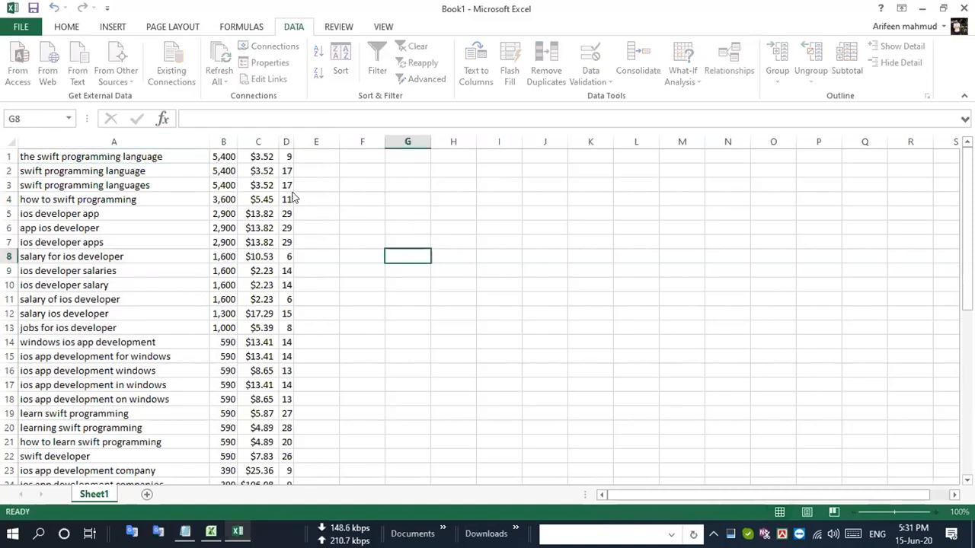
click(131, 159)
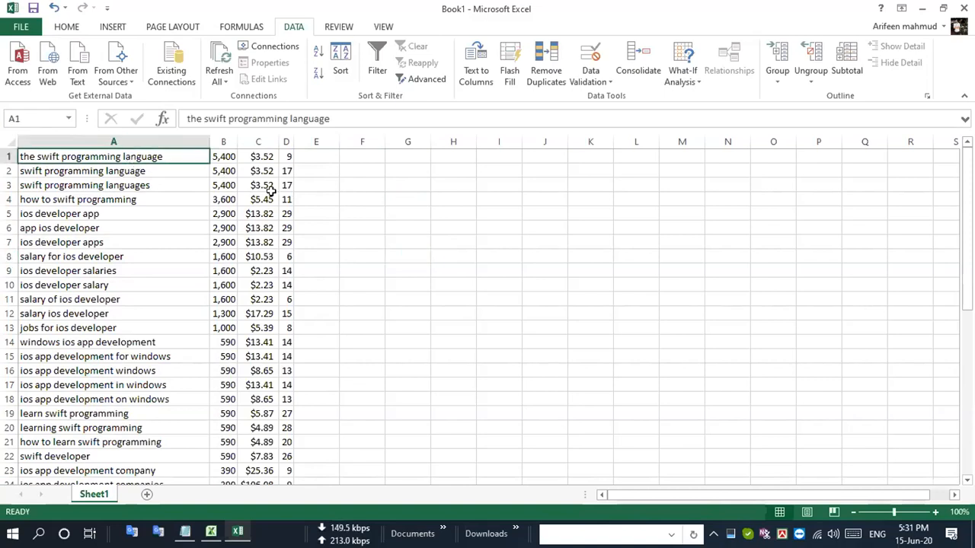
key(ctrl+c)
double_click(421, 250)
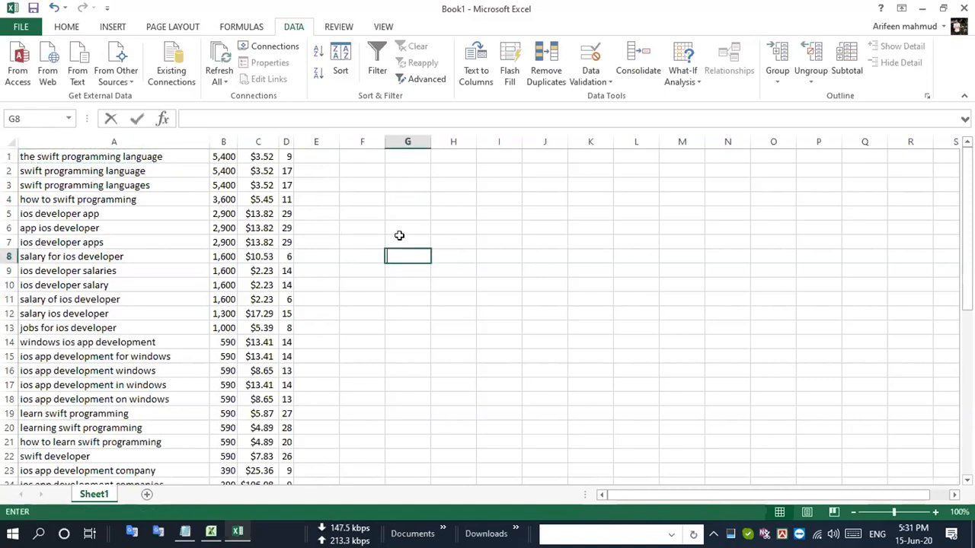
click(341, 250)
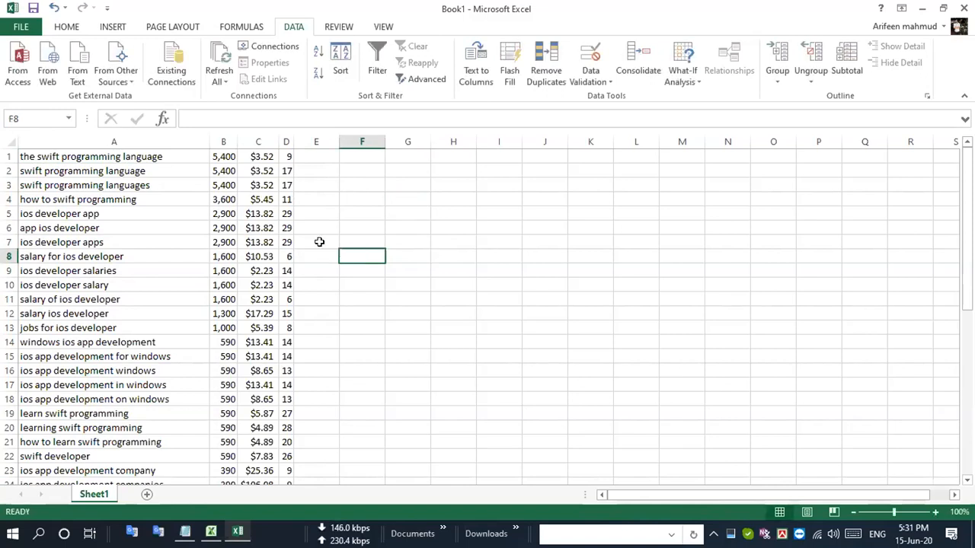
- Undo the sort of the keyword data and dismiss the Find and Replace dialog
key(ctrl+z)
key(ctrl+z)
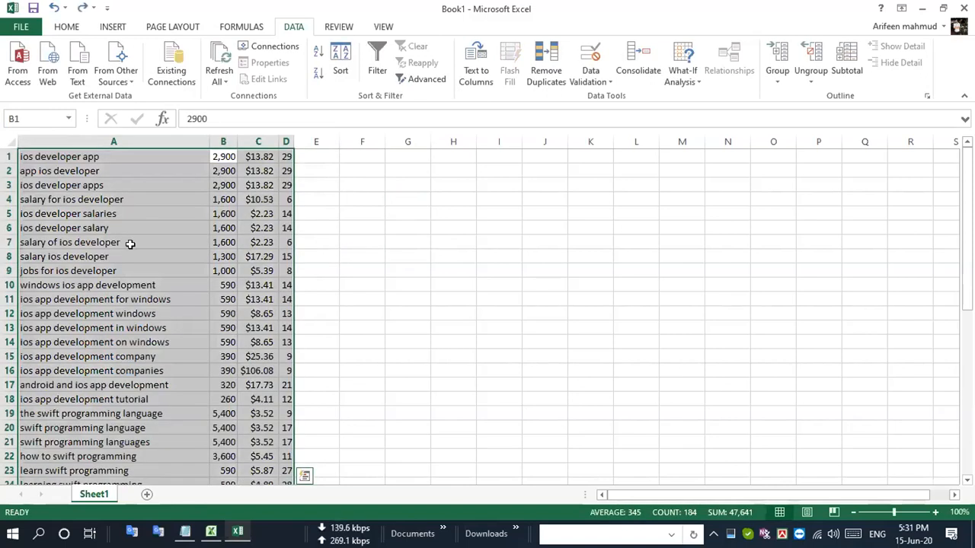
key(ctrl+f)
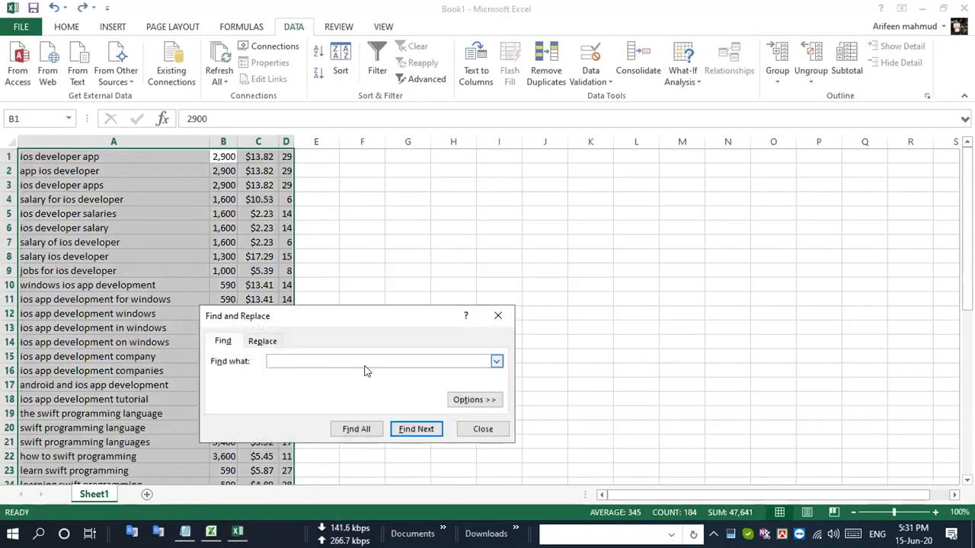
click(497, 315)
- Check the rows with an SD of 9 to locate "the swift programming language" in the unsorted list
scroll(399, 329, down, 7)
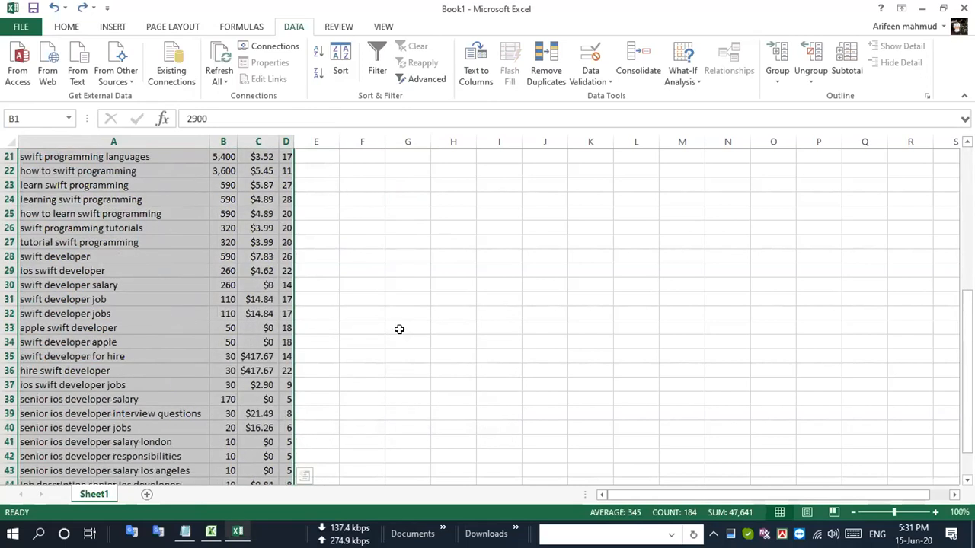
click(286, 385)
scroll(283, 387, down, 5)
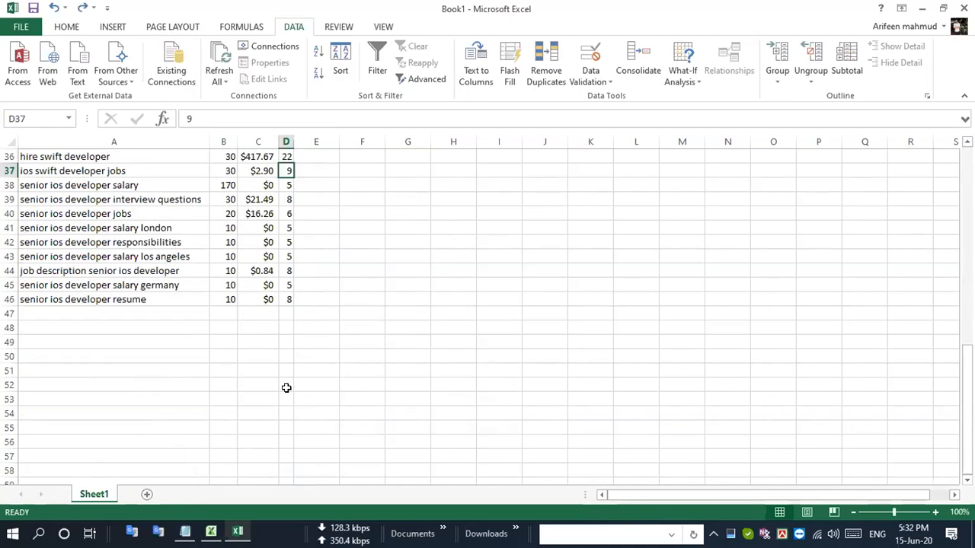
scroll(287, 387, up, 12)
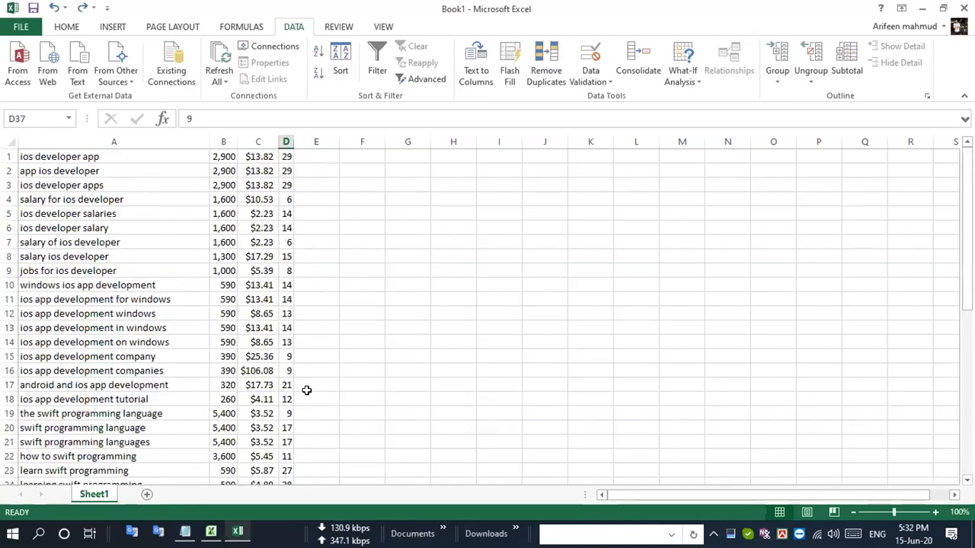
click(286, 355)
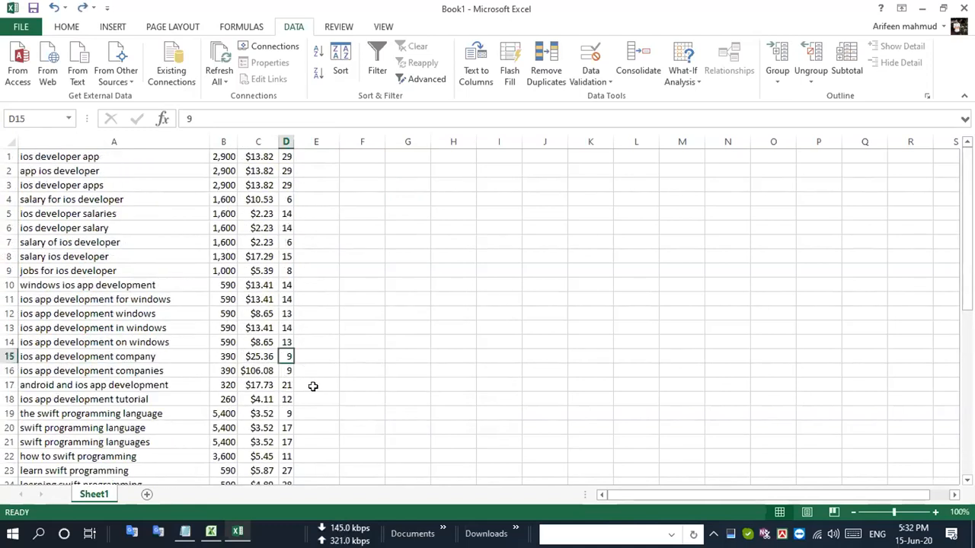
click(286, 415)
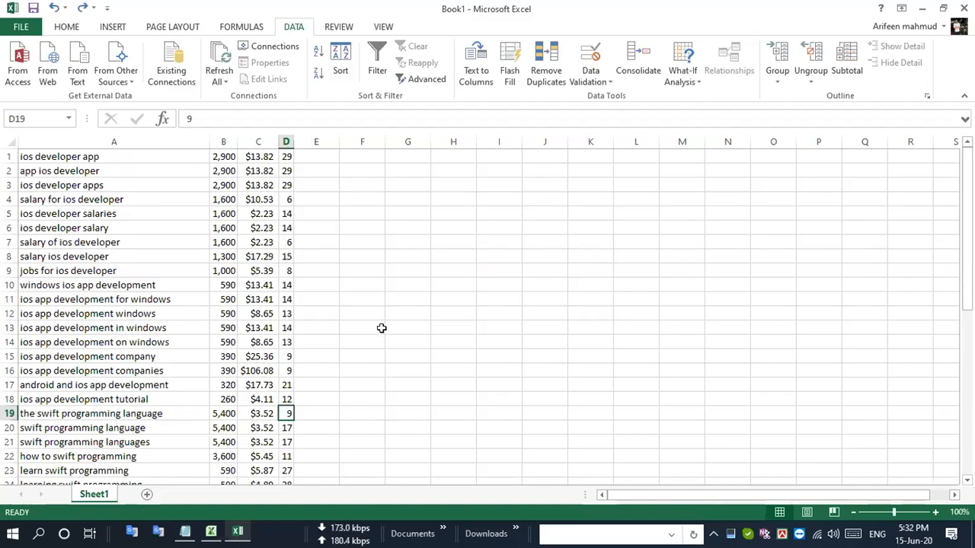
- Sort the whole keyword range by Column B values from Largest to Smallest
click(339, 61)
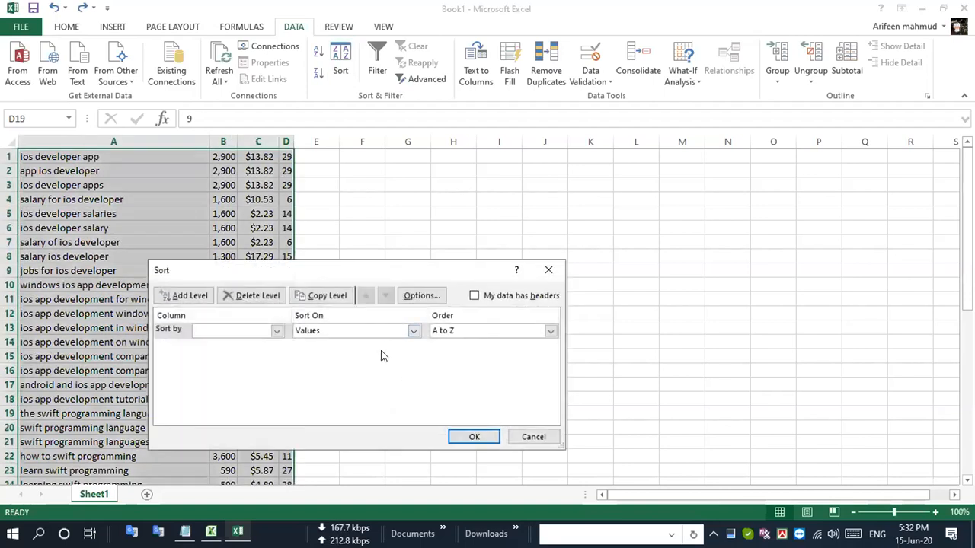
click(267, 335)
click(241, 352)
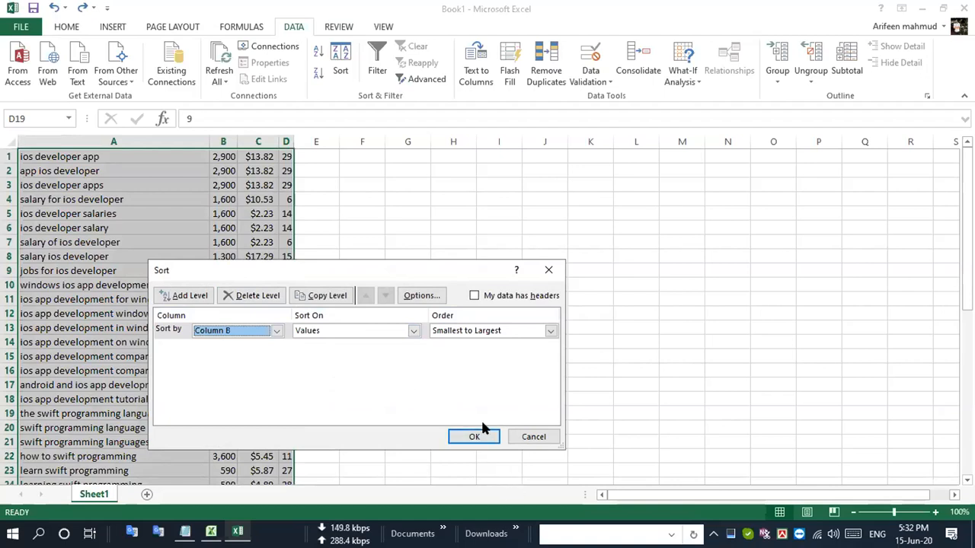
click(551, 331)
click(525, 341)
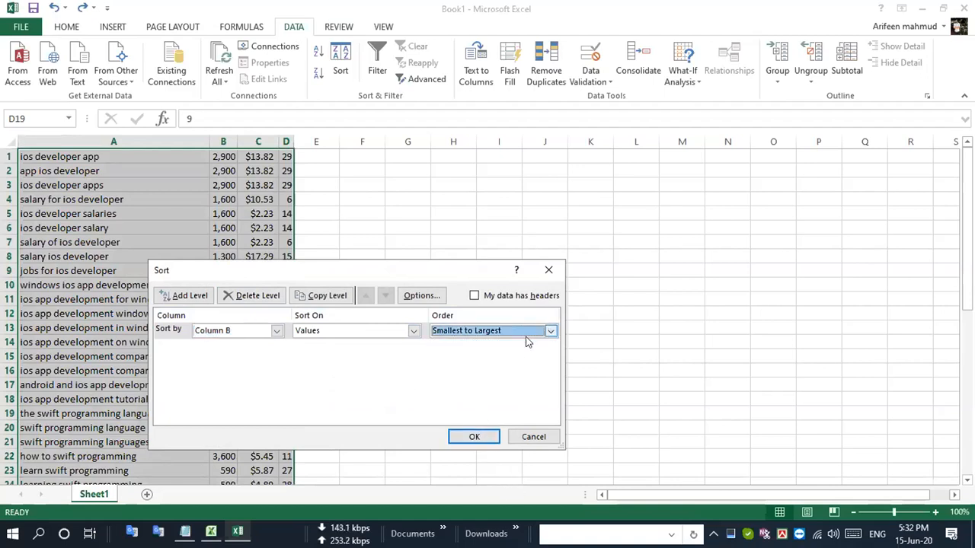
click(548, 333)
click(524, 345)
click(550, 331)
click(550, 332)
click(550, 331)
click(494, 354)
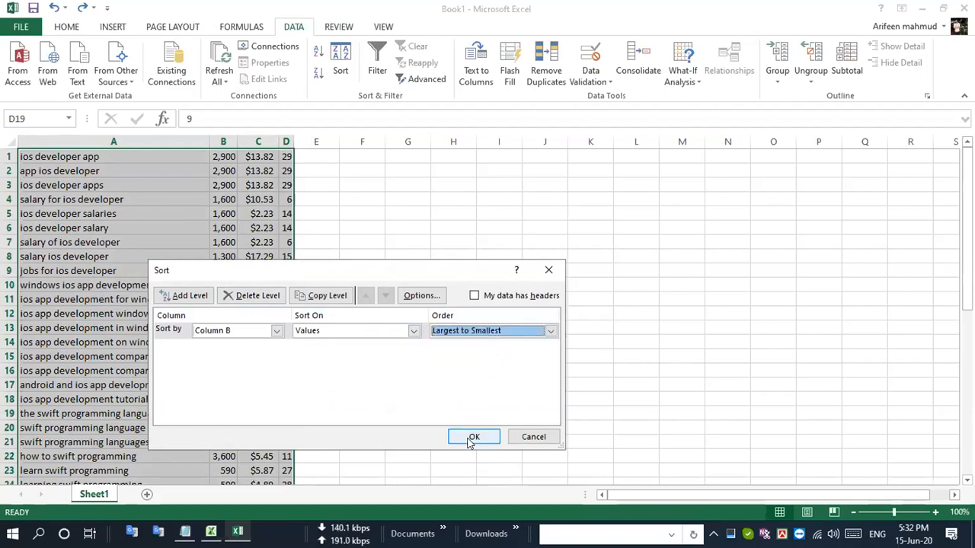
click(474, 437)
click(414, 293)
- Review the sorted list and copy the whole keyword range A1:D46
scroll(289, 430, down, 11)
scroll(289, 430, up, 11)
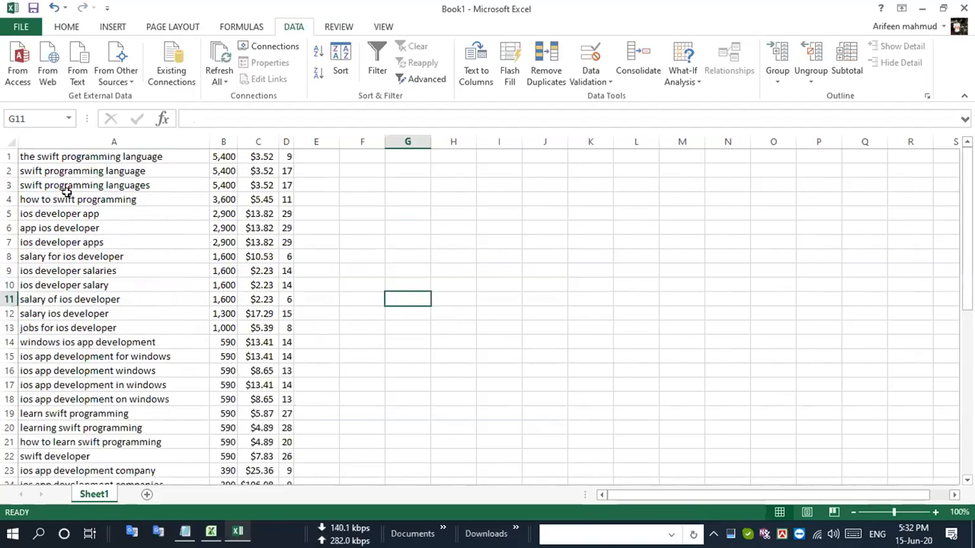
drag(72, 156, 285, 442)
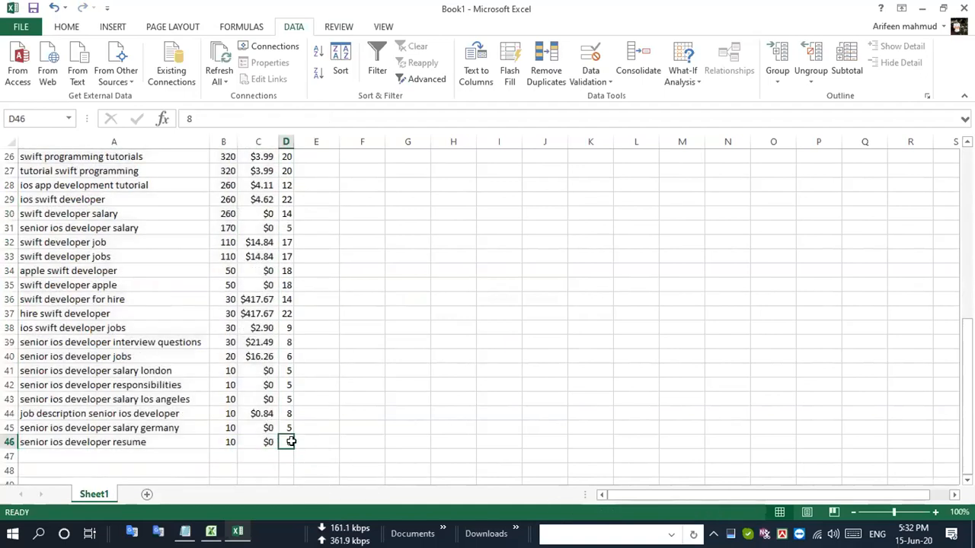
key(shift+Up)
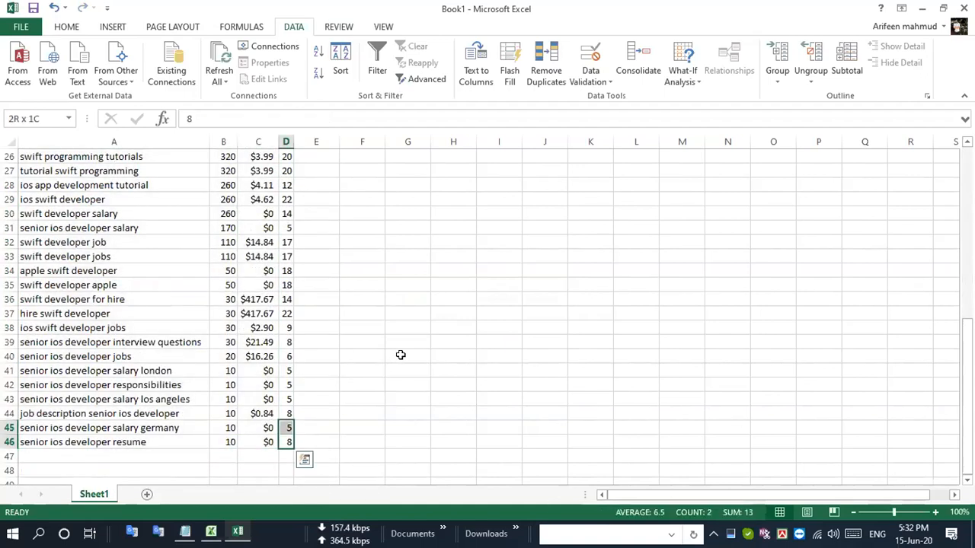
key(shift+Left)
key(shift+Left)
key(shift+Left)
key(shift+Up)
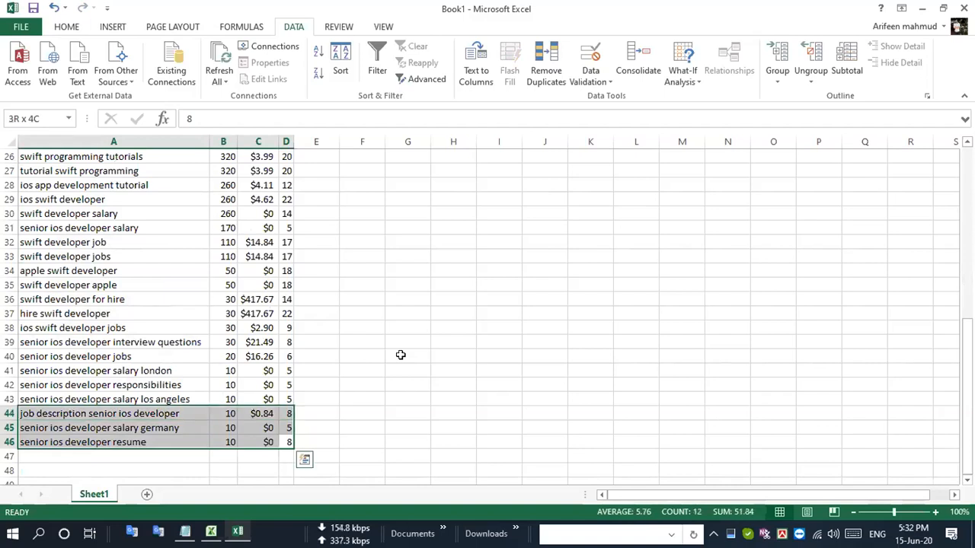
key(shift+Up)
key(shift+Up)
key(shift+Up)
key(shift+Up)
key(shift+Up)
key(shift+Up)
key(shift+Up)
key(shift+Up)
key(shift+Up)
key(shift+Up)
key(shift+Up)
key(shift+Up)
key(shift+Up)
key(shift+Up)
key(shift+Up)
key(shift+Up)
key(shift+Up)
key(shift+Up)
key(shift+Up)
key(shift+Up)
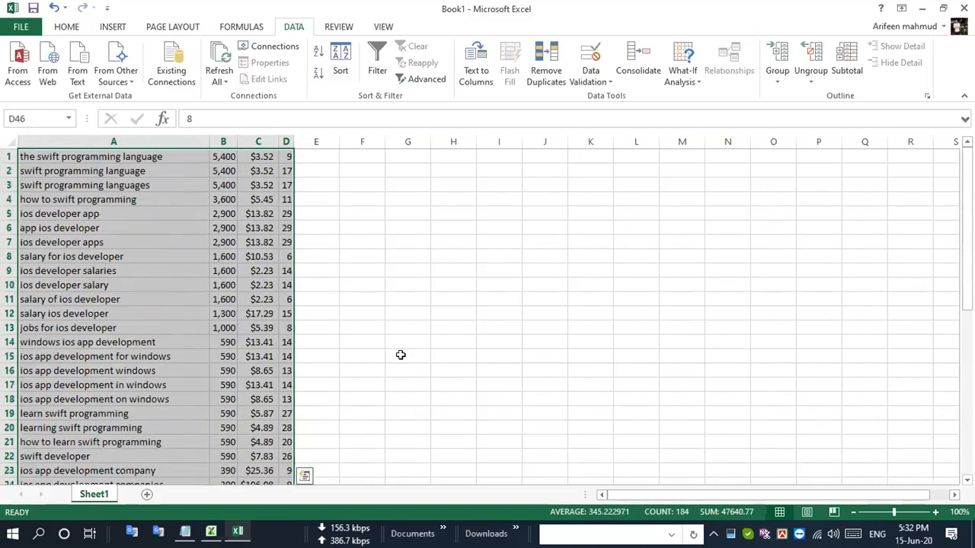
key(ctrl+c)
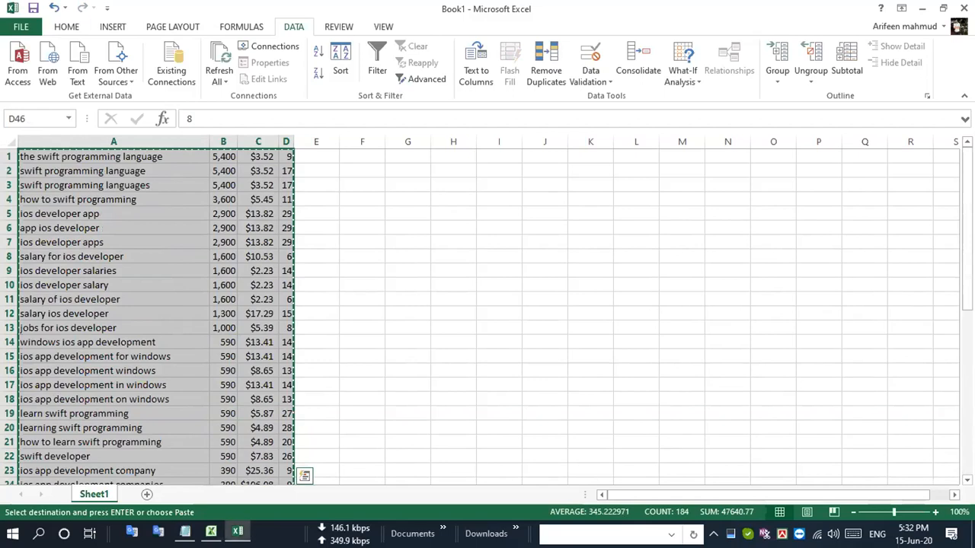
- Switch to the keyword Topic.xlsx workbook and paste the sorted keyword data over the unsorted rows starting at B8
click(211, 532)
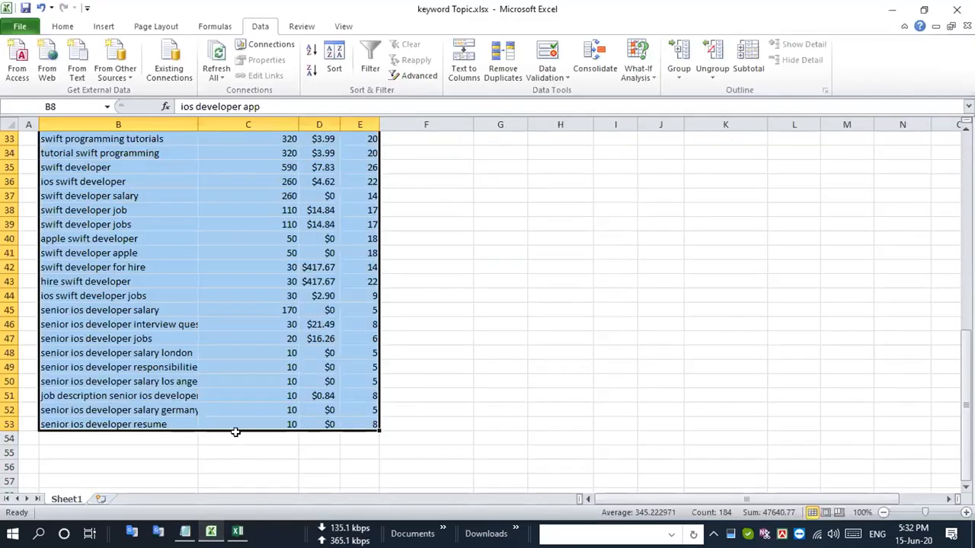
scroll(235, 431, up, 10)
scroll(289, 386, down, 5)
scroll(289, 386, up, 5)
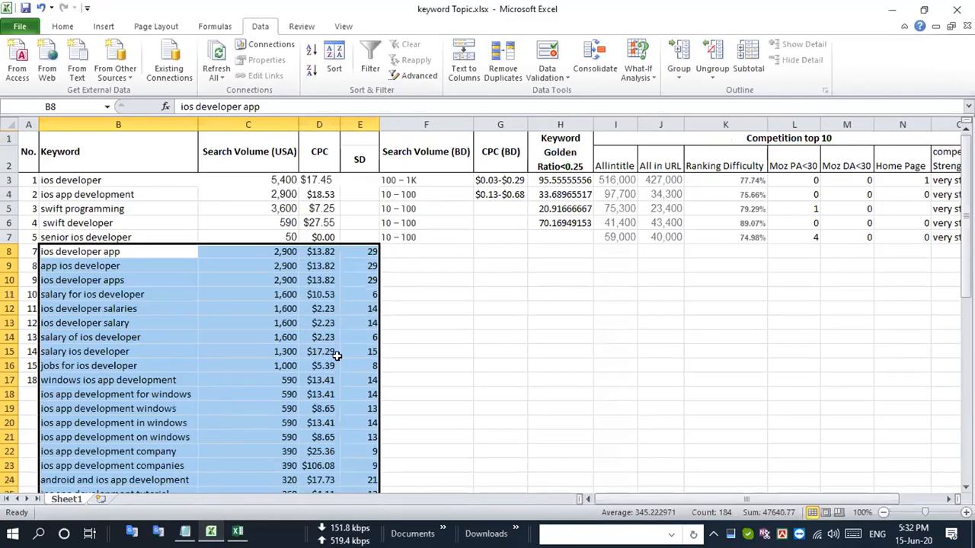
key(ctrl+v)
double_click(290, 350)
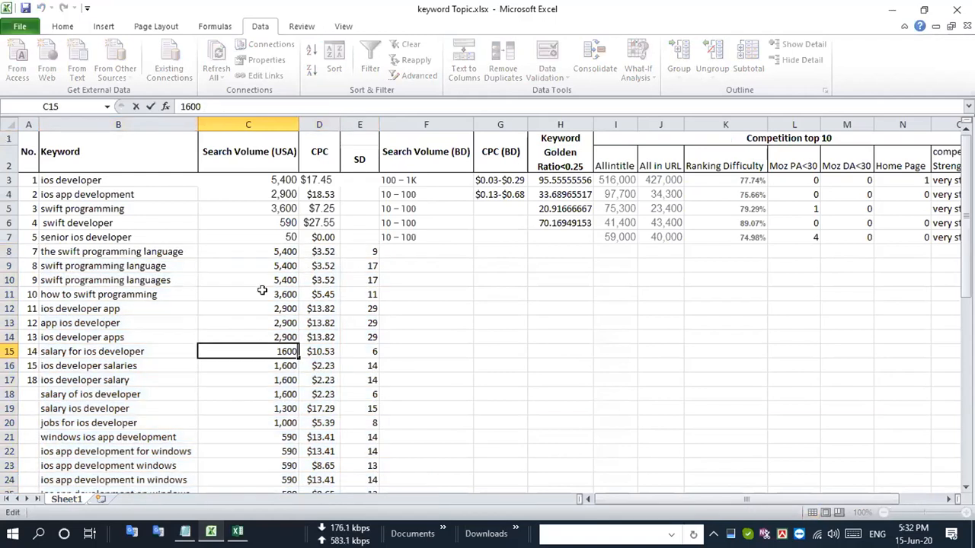
- Check the low-volume keywords in rows 41 to 53 and auto-fit the Keyword column to show the full phrases
scroll(262, 290, down, 10)
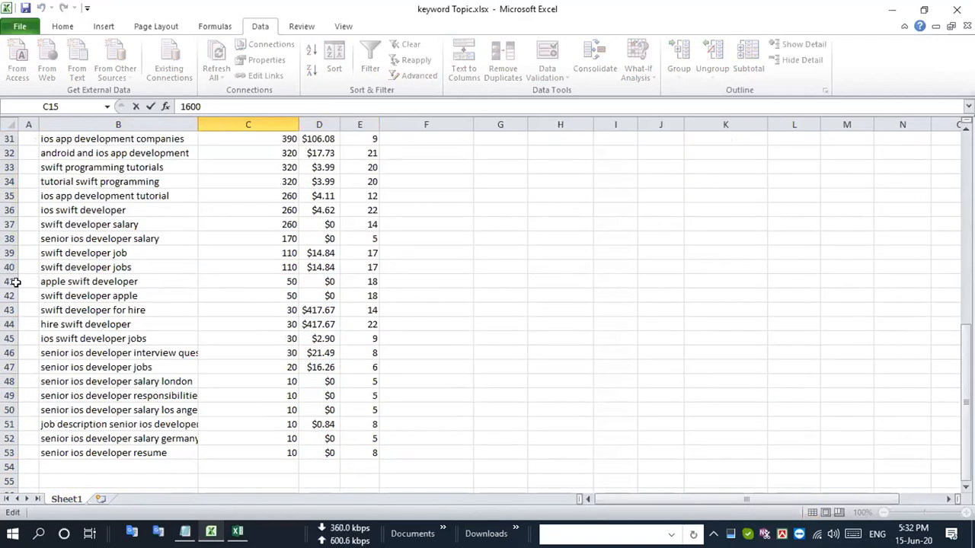
drag(10, 281, 75, 455)
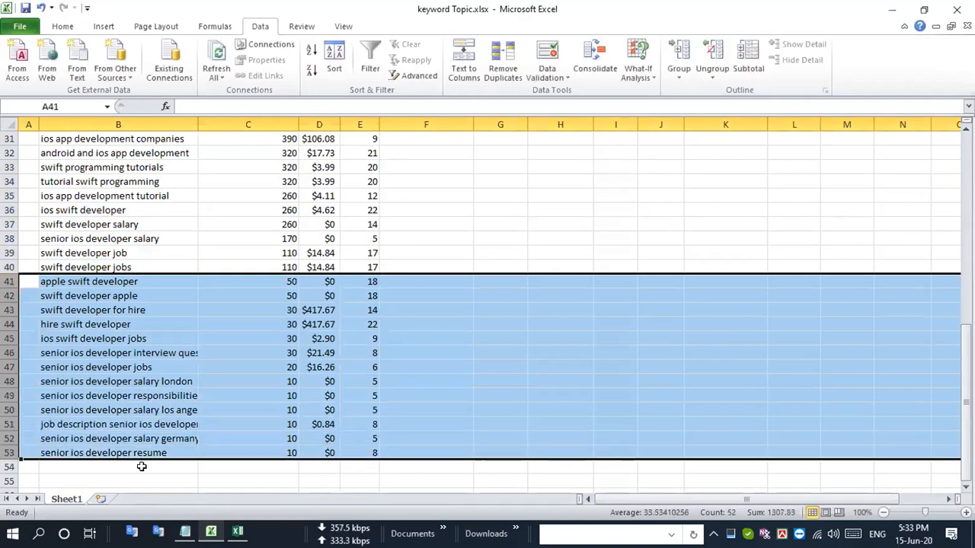
double_click(198, 124)
click(167, 374)
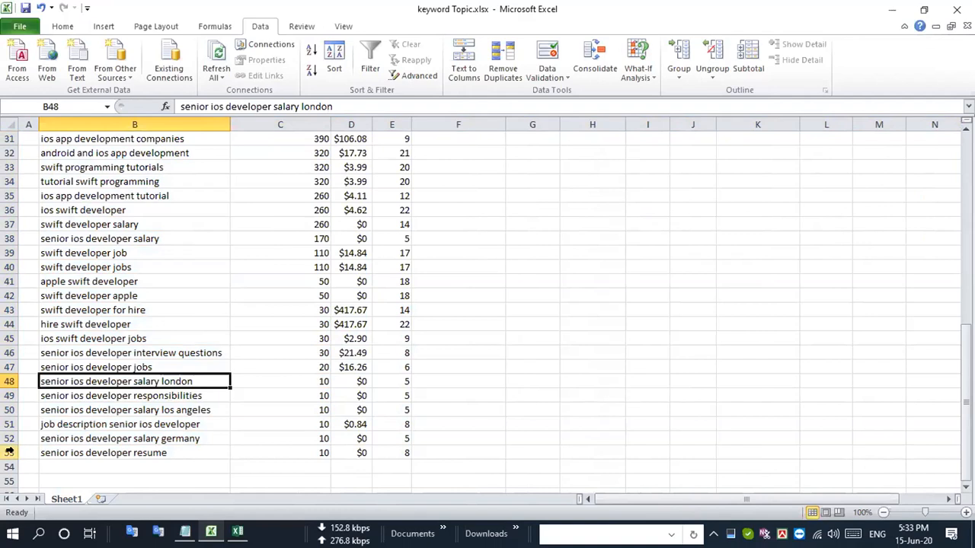
- Clear rows 53 up to 48 one at a time, removing the keywords with a search volume of 10
click(9, 452)
key(Delete)
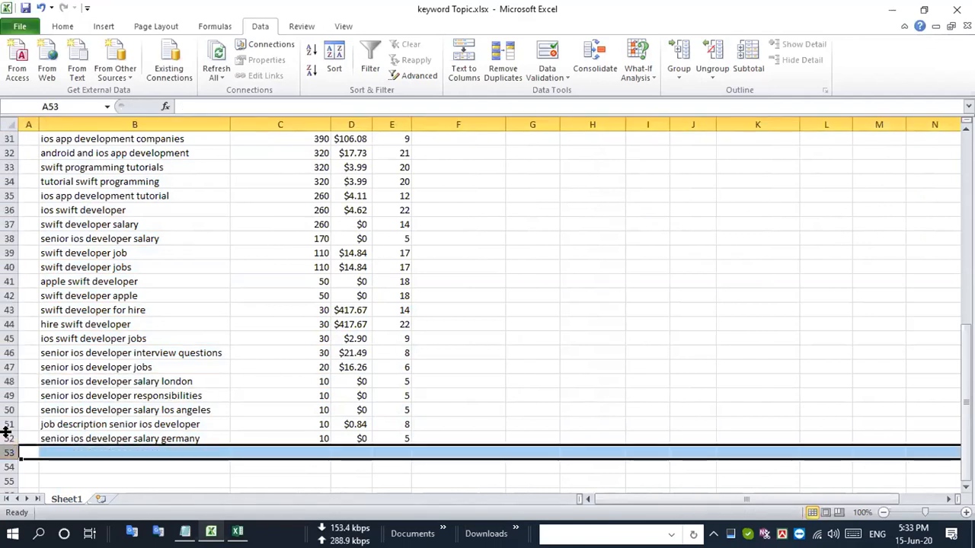
click(8, 438)
key(Delete)
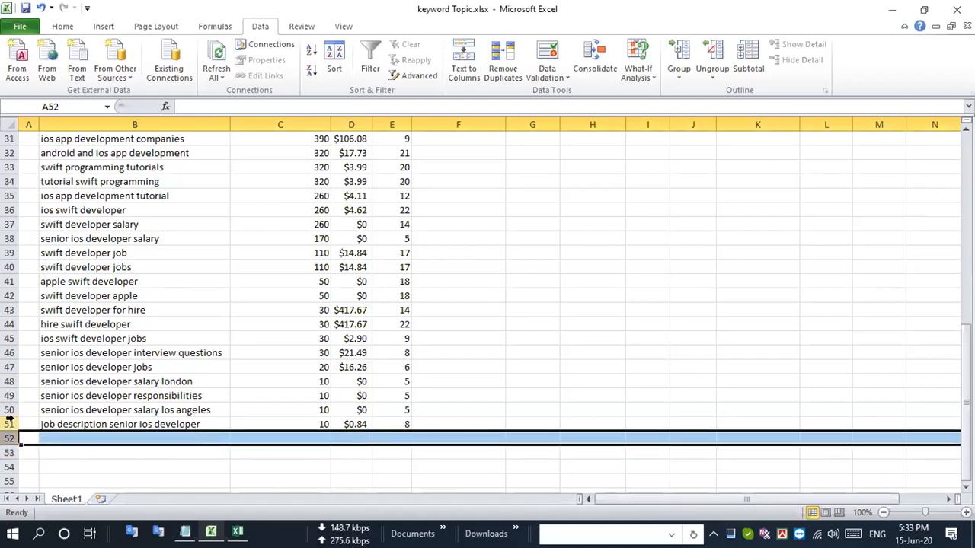
click(9, 424)
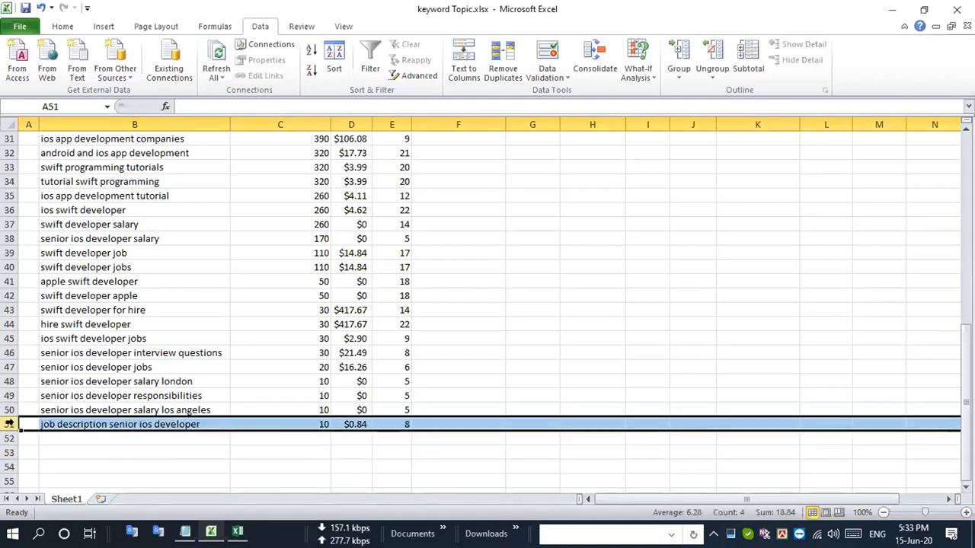
key(Delete)
click(9, 409)
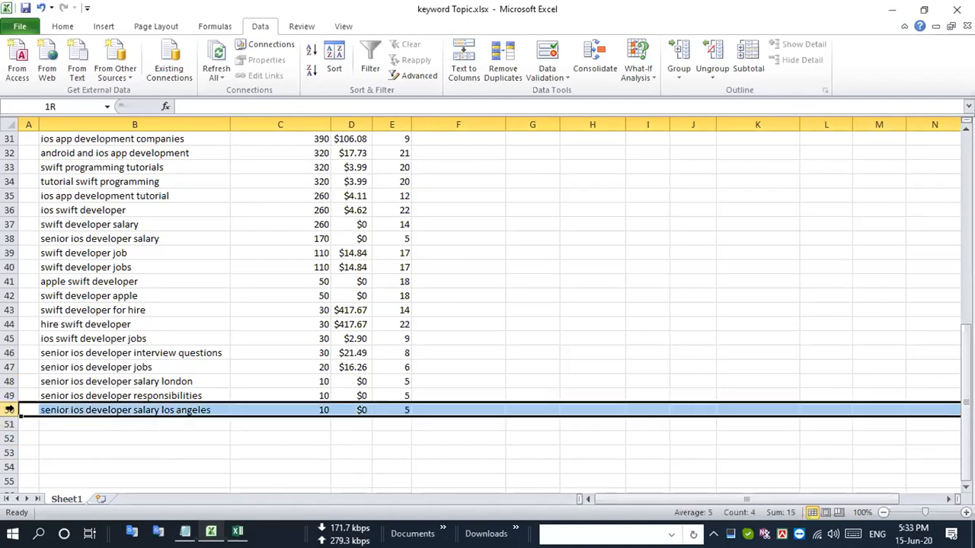
key(Delete)
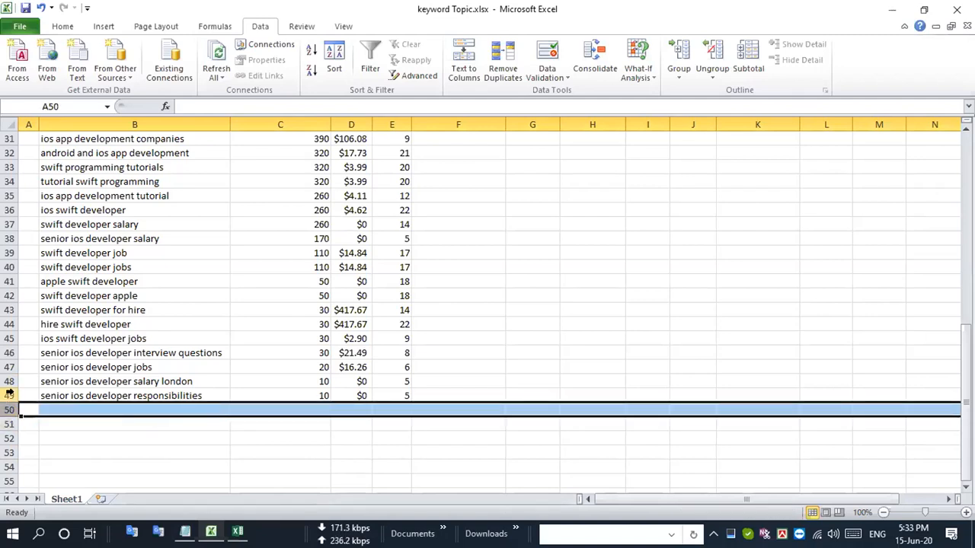
click(9, 393)
key(Delete)
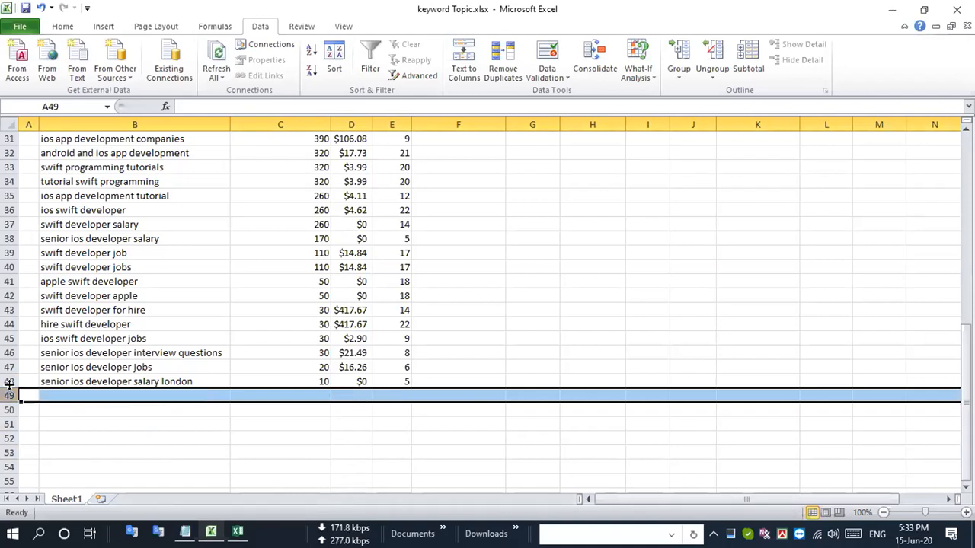
click(9, 381)
key(Delete)
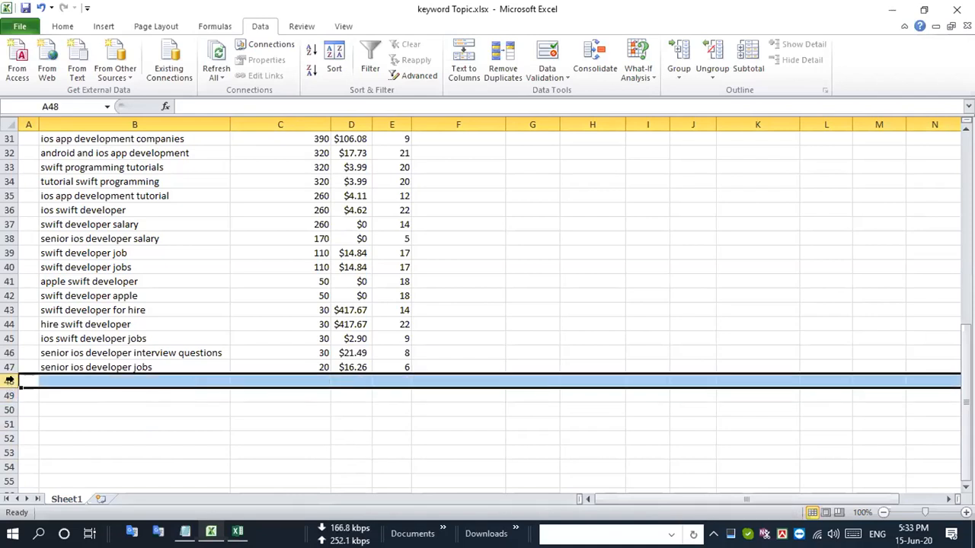
- Clear the "senior ios developer jobs" and "senior ios developer interview questions" rows, and select the "ios swift developer jobs" row
click(10, 367)
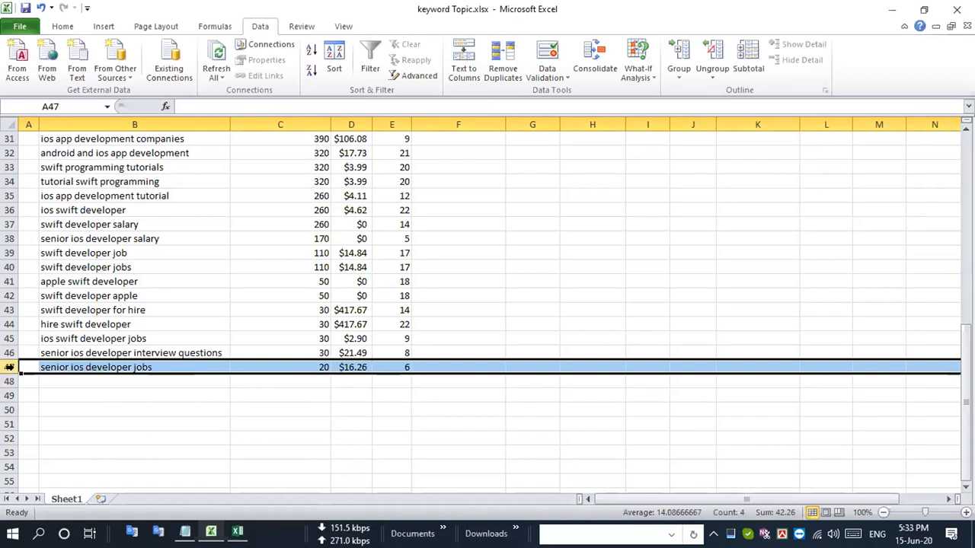
key(Delete)
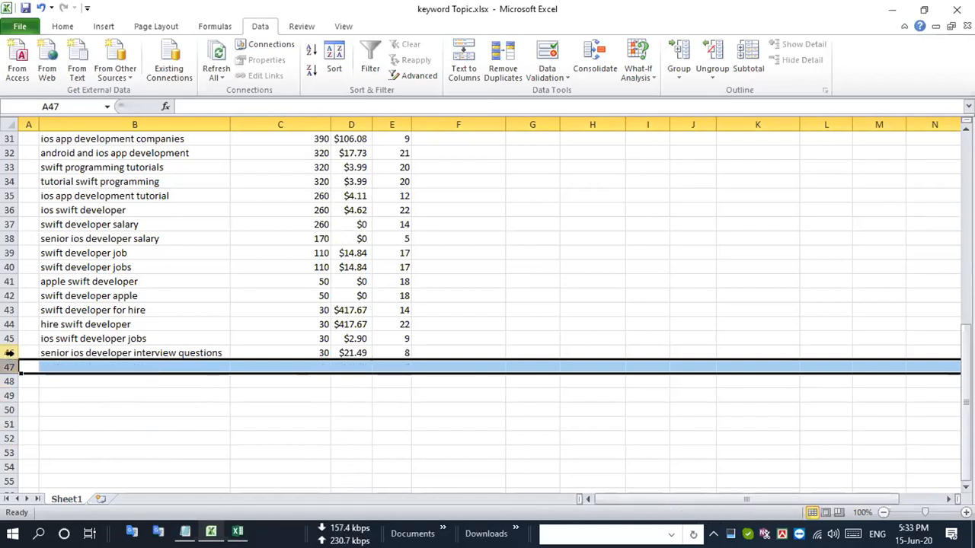
click(10, 352)
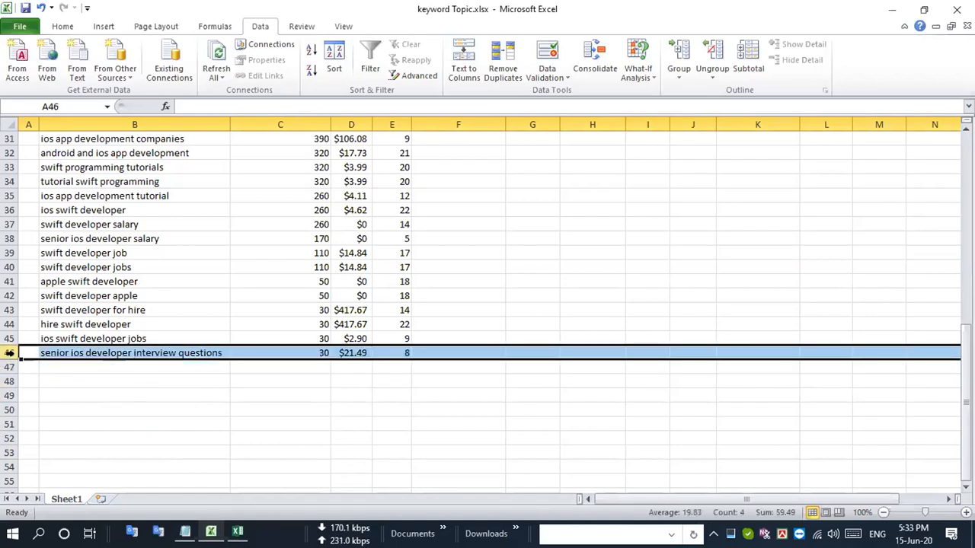
key(Delete)
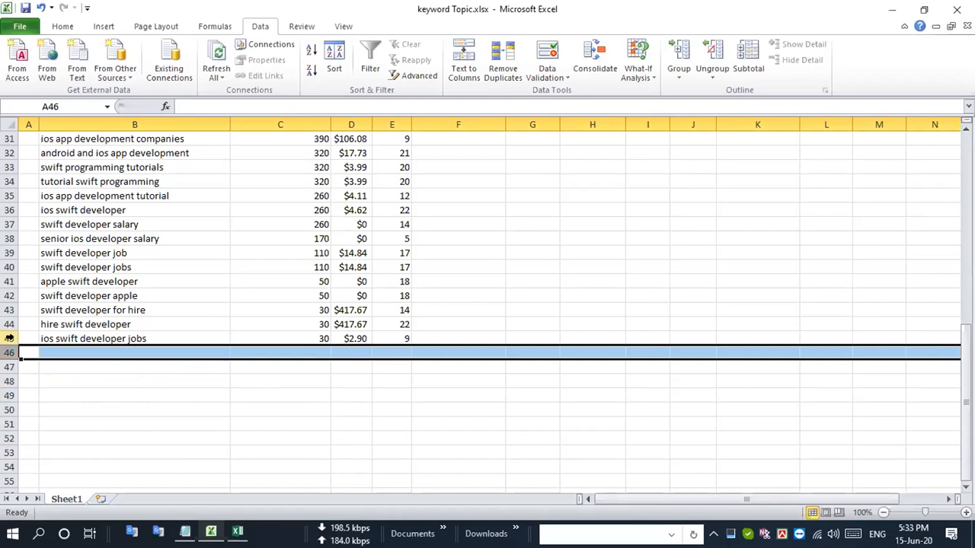
click(10, 338)
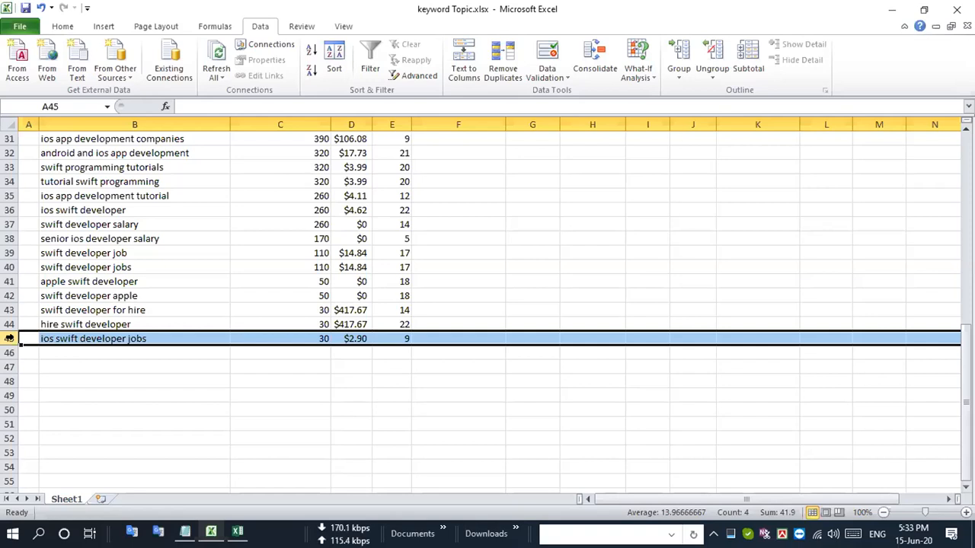
- Clear the "ios swift developer jobs", "hire swift developer" and "swift developer for hire" rows
key(Delete)
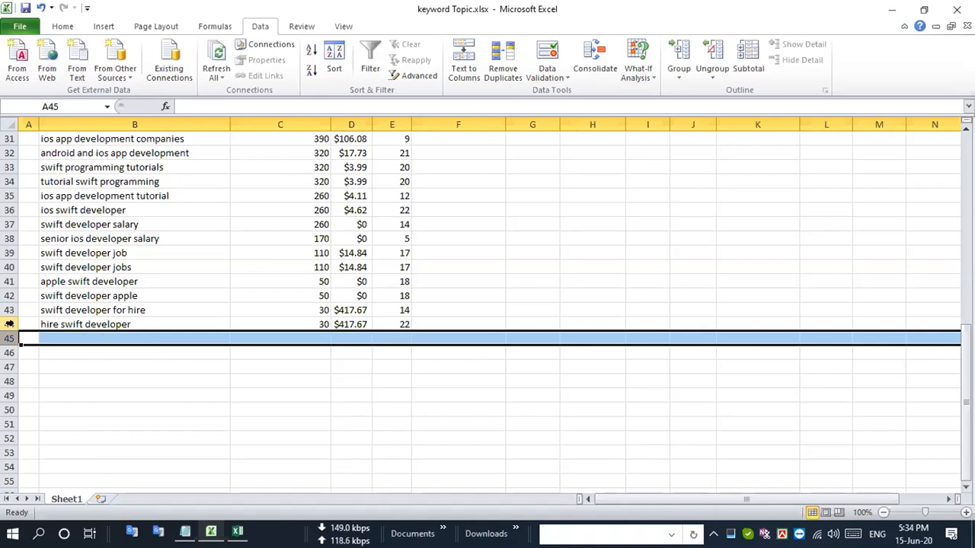
click(9, 324)
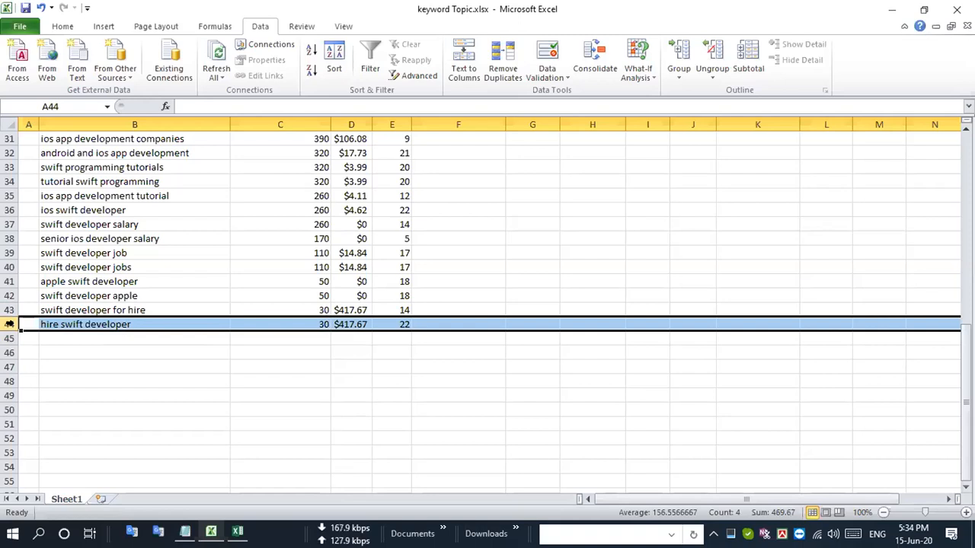
key(Delete)
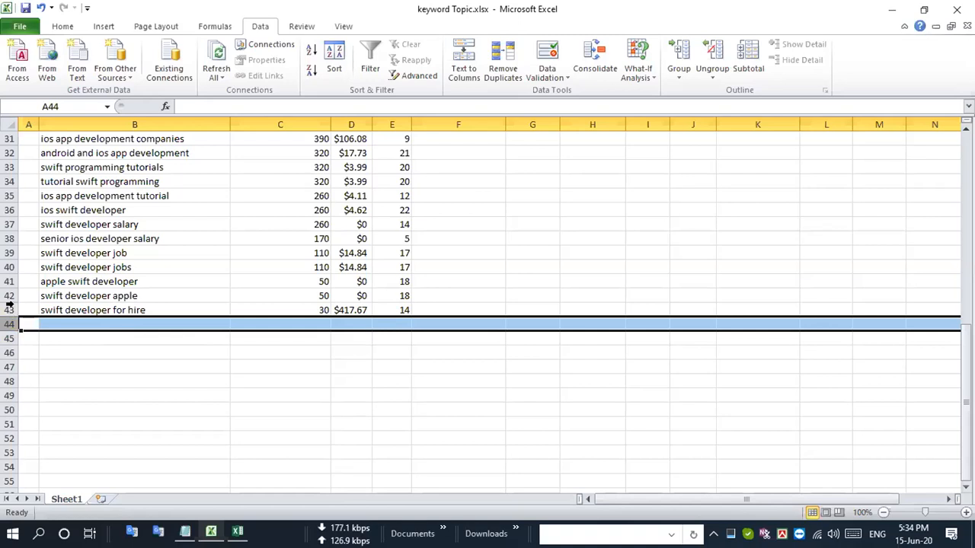
click(9, 308)
key(Delete)
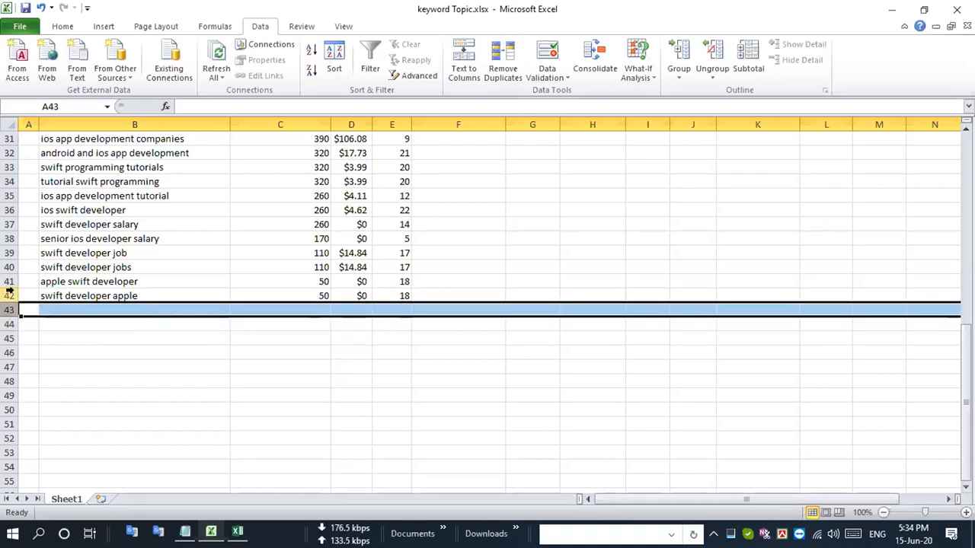
click(9, 294)
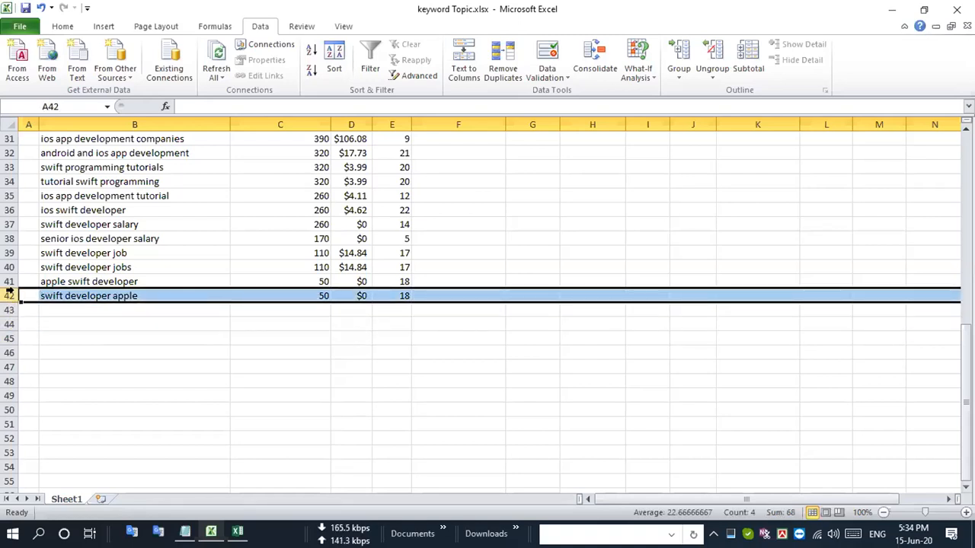
key(Delete)
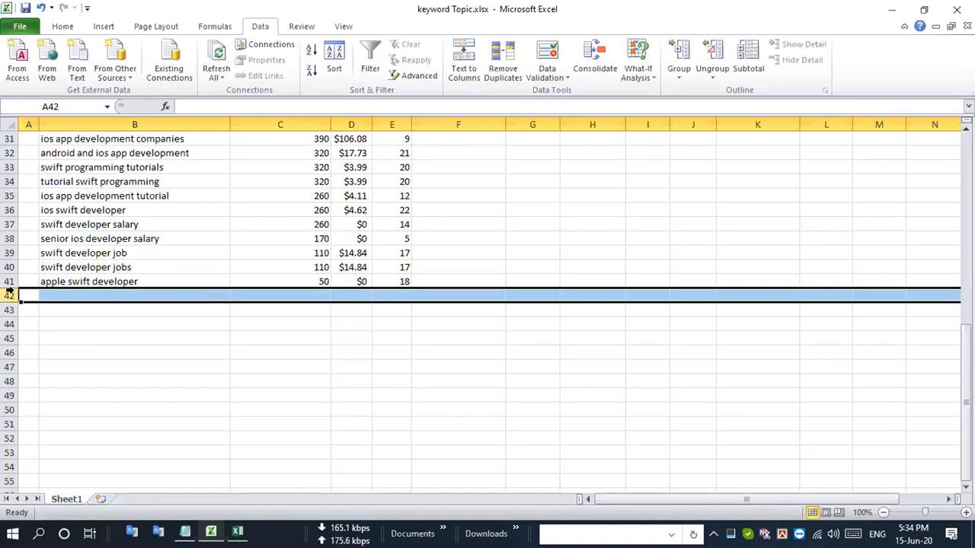
key(ctrl+z)
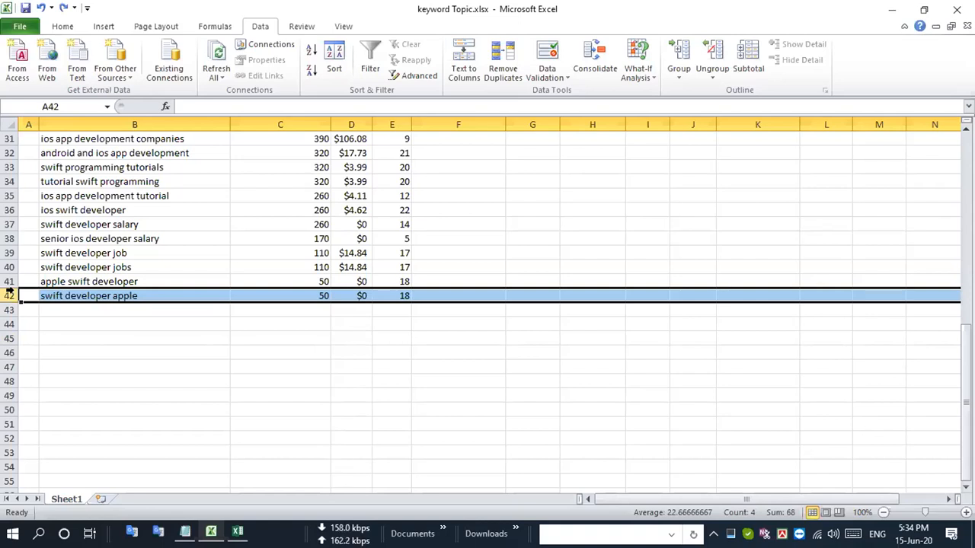
- Delete the "swift developer jobs", "swift developer job", "senior ios developer salary" and "swift developer salary" rows so the rows below move up
click(9, 281)
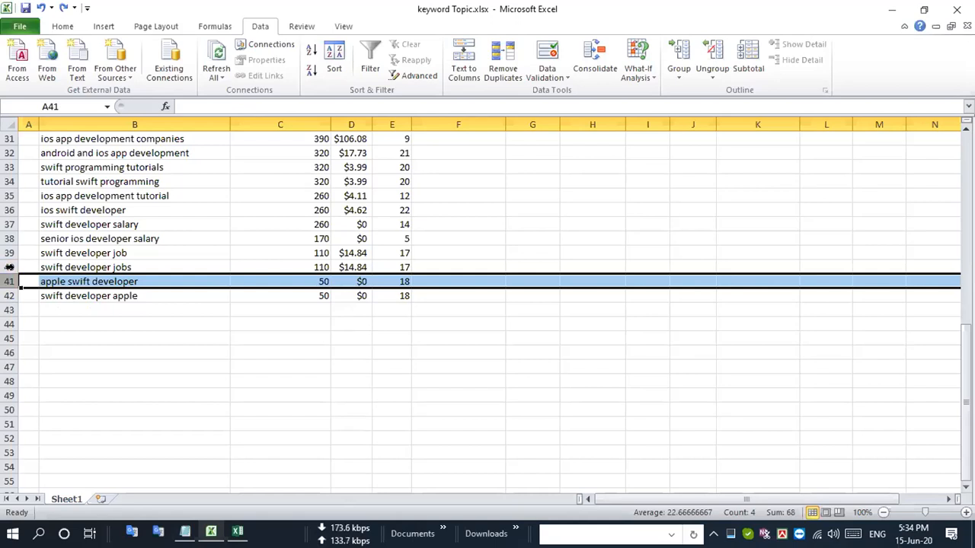
click(9, 267)
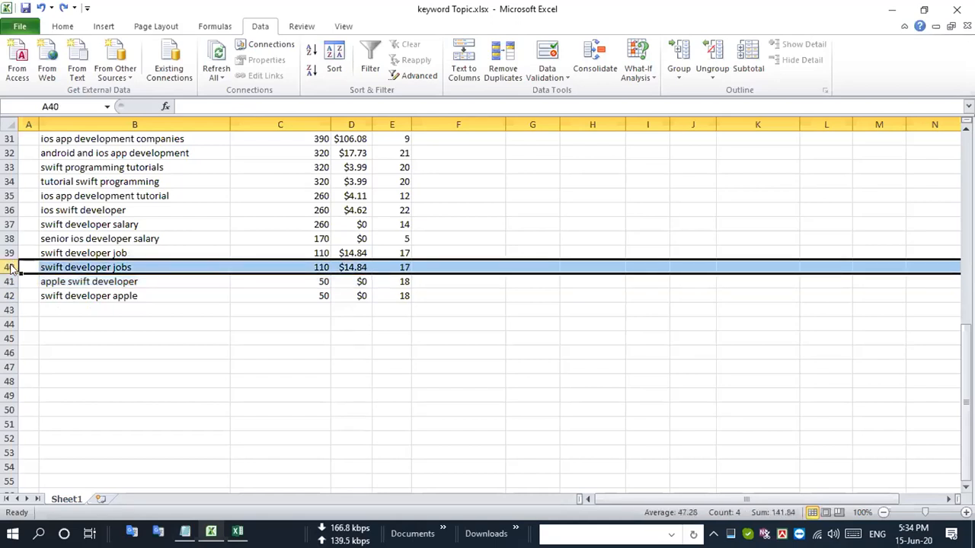
key(ctrl+minus)
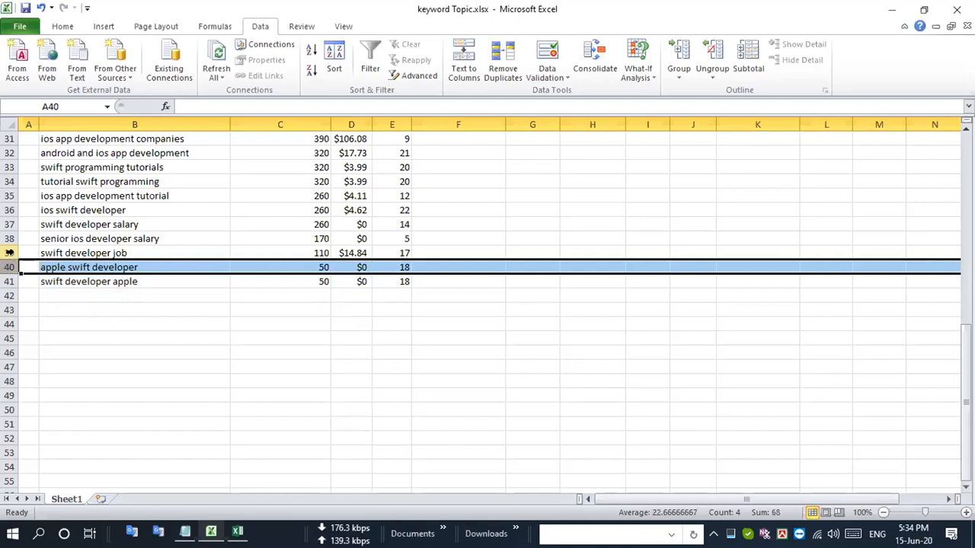
click(8, 251)
drag(8, 250, 6, 225)
key(ctrl+minus)
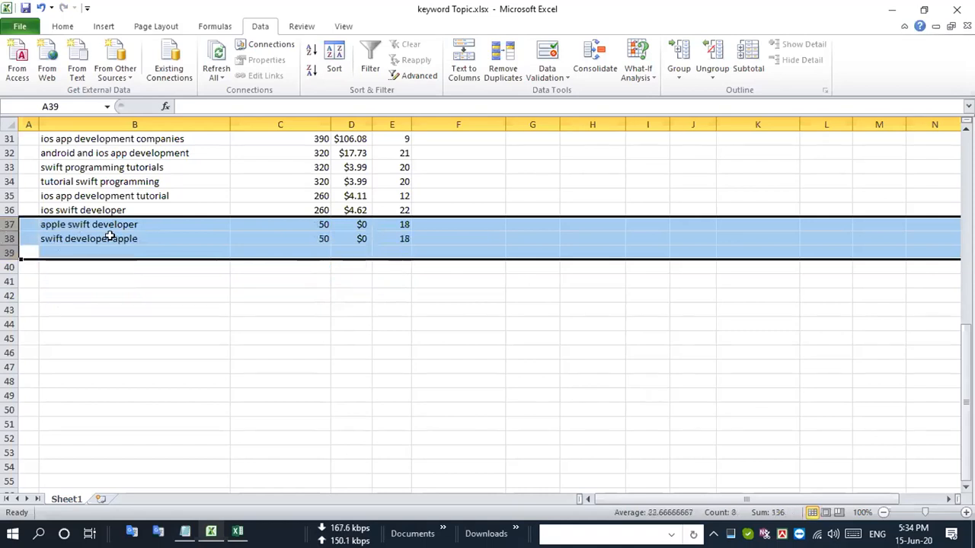
- Delete the "ios app development tutorial", "tutorial swift programming", "swift programming tutorials" and "android and ios app development" rows
scroll(109, 236, up, 4)
click(9, 353)
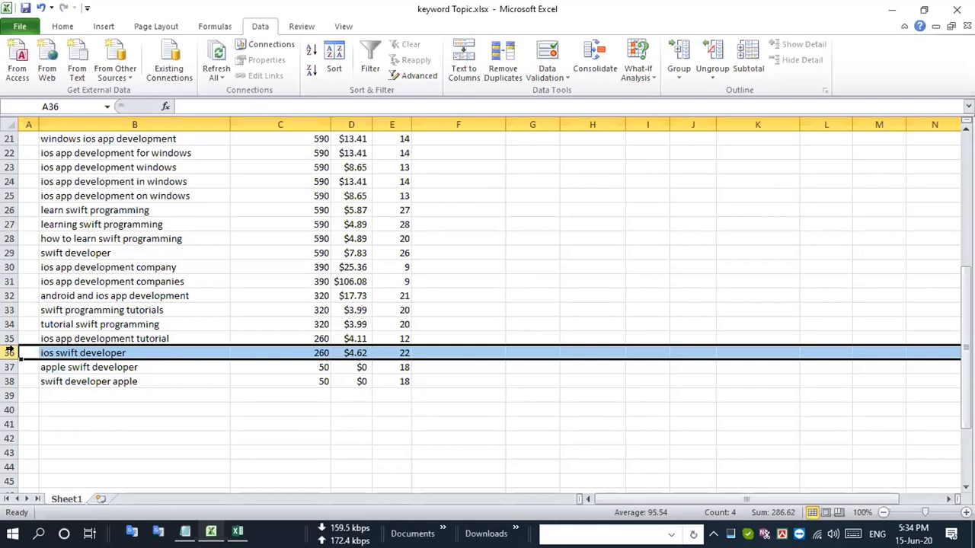
click(9, 338)
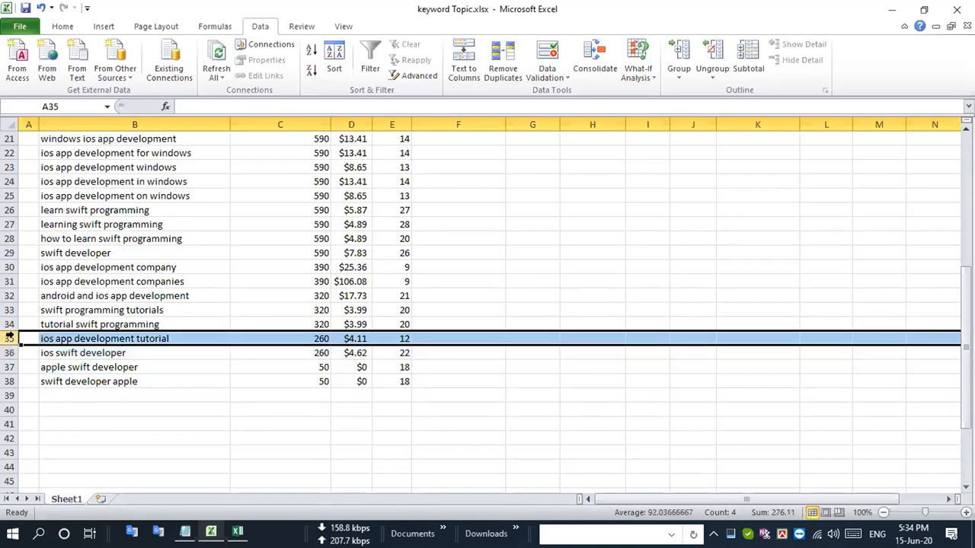
key(ctrl+minus)
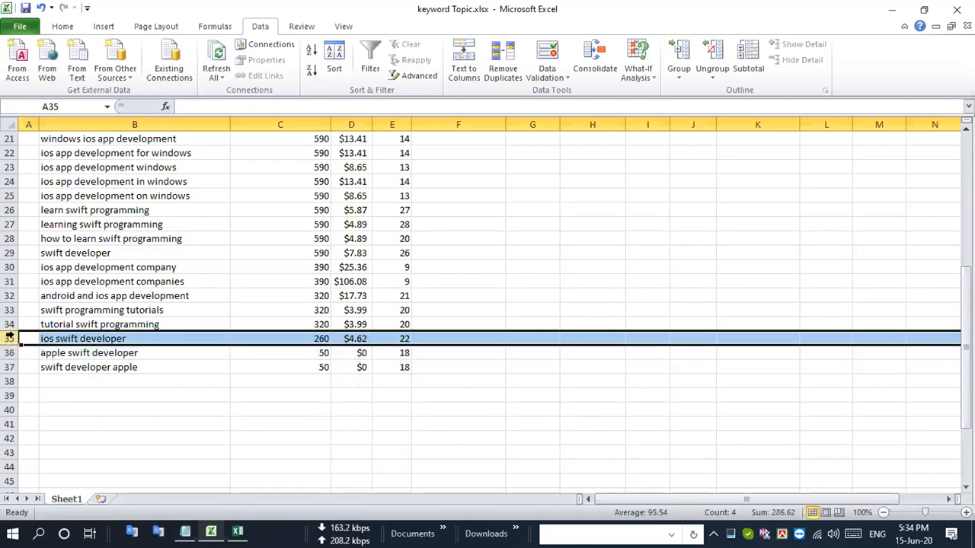
click(9, 324)
key(ctrl+minus)
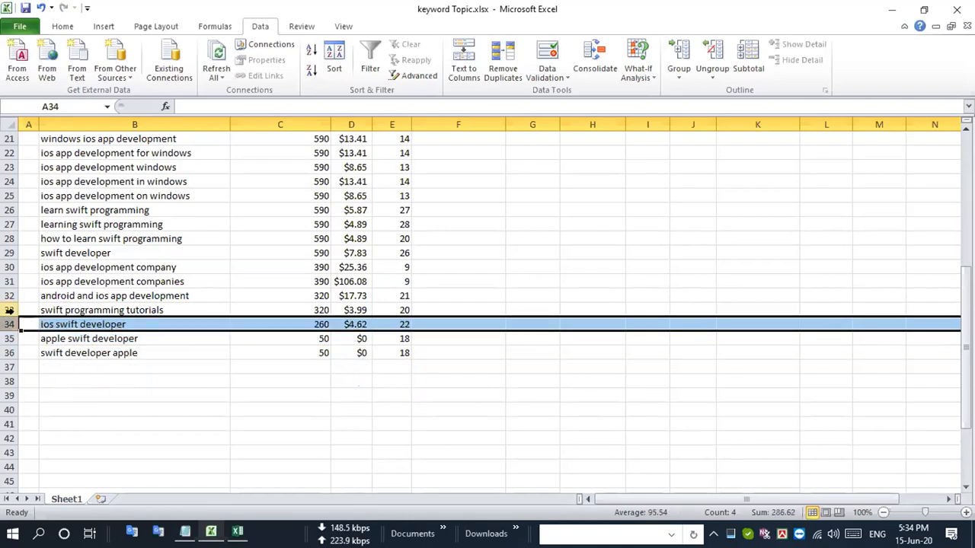
click(9, 310)
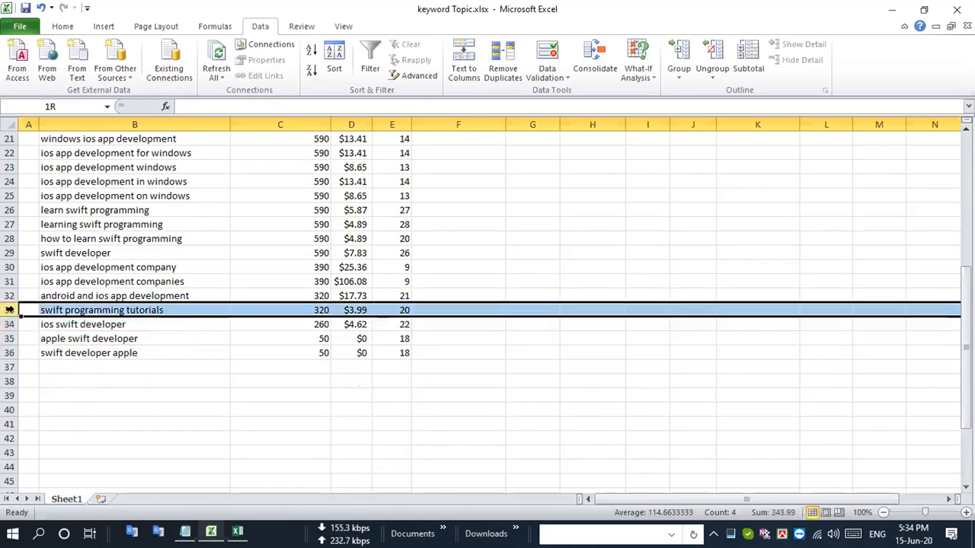
key(ctrl+minus)
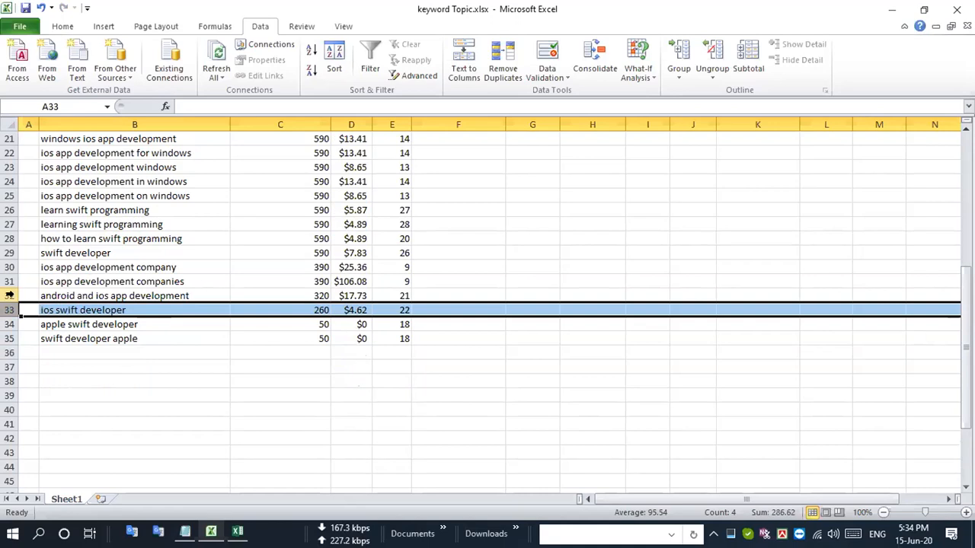
click(10, 296)
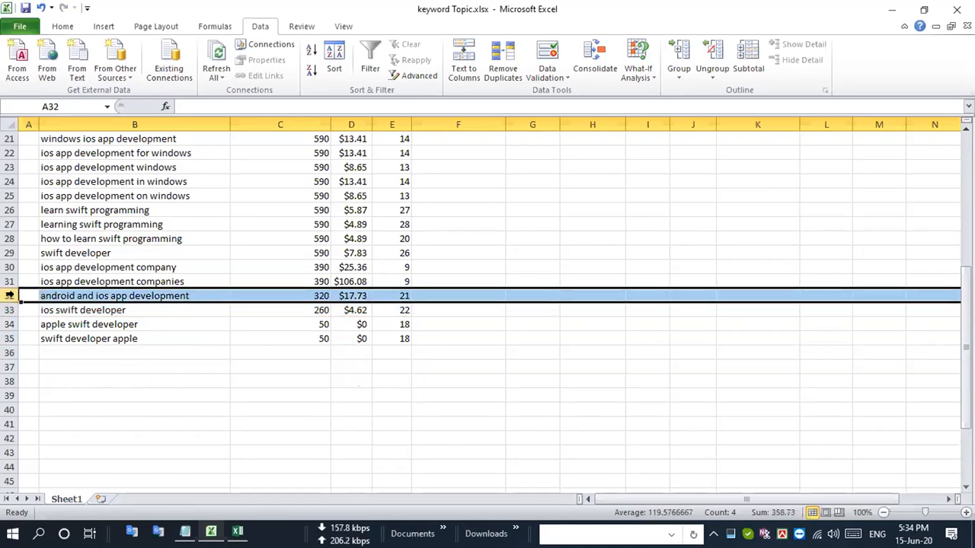
key(ctrl+minus)
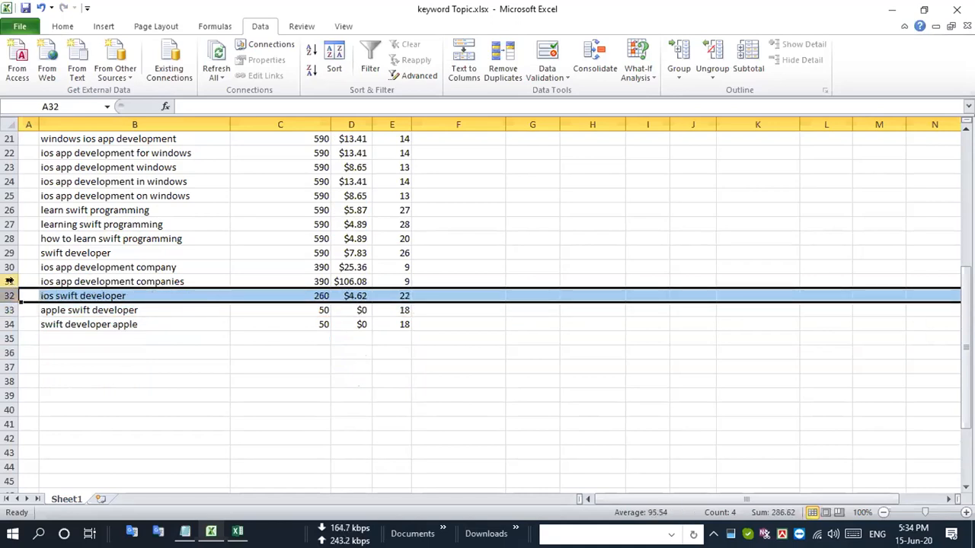
- Delete the "how to learn swift programming", "learning swift programming" and "learn swift programming" rows
click(9, 281)
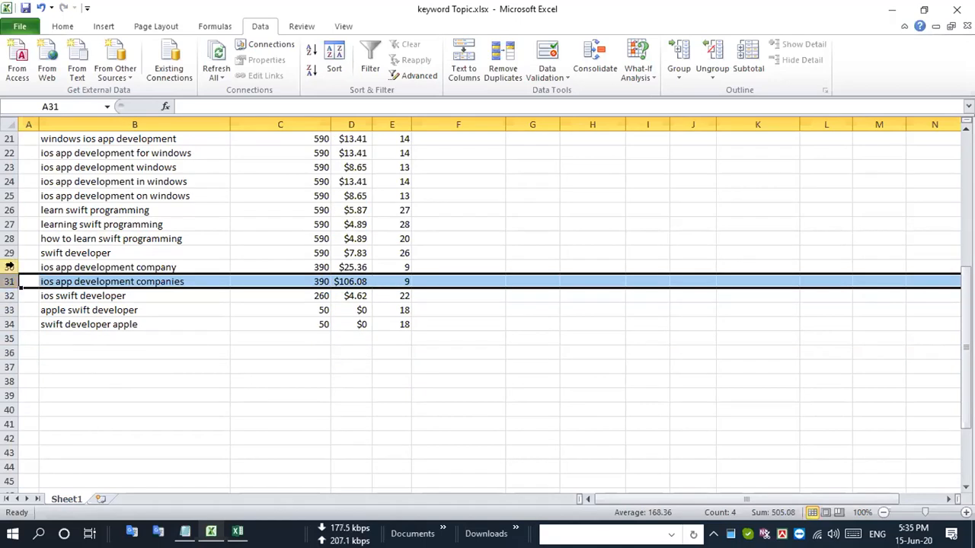
click(9, 266)
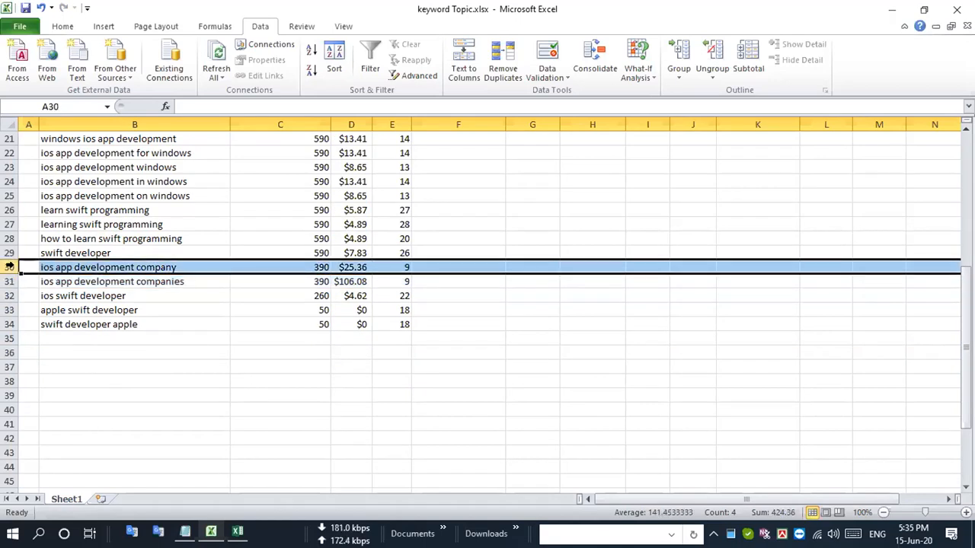
click(10, 253)
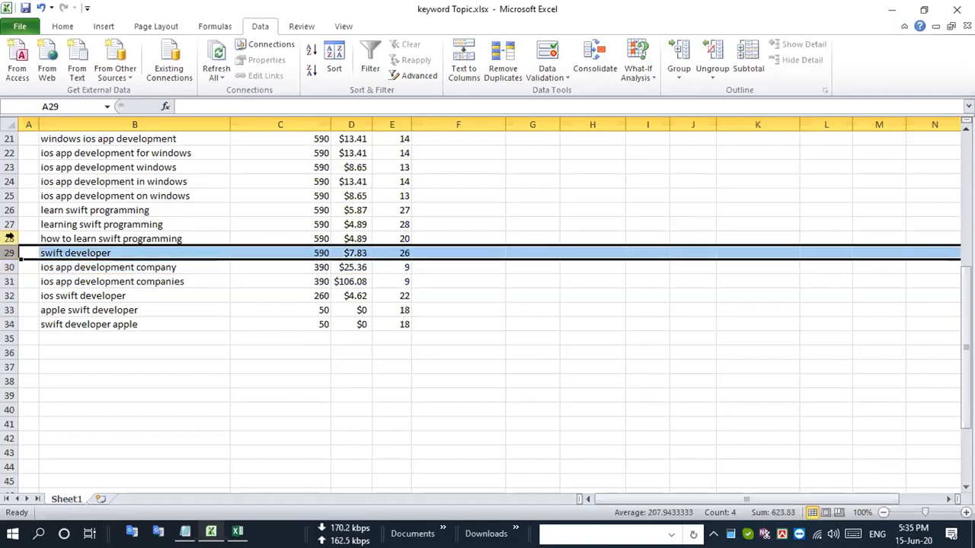
click(9, 238)
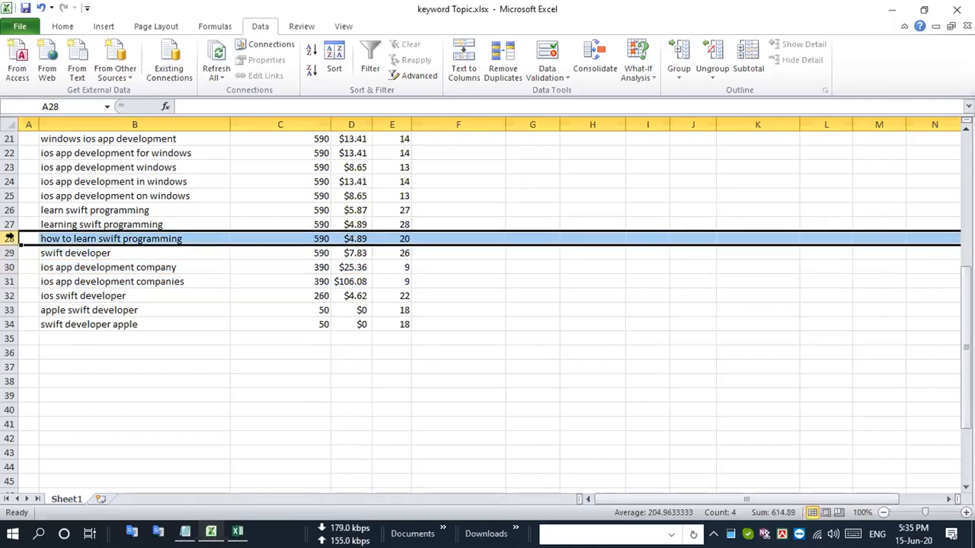
key(ctrl+minus)
click(9, 224)
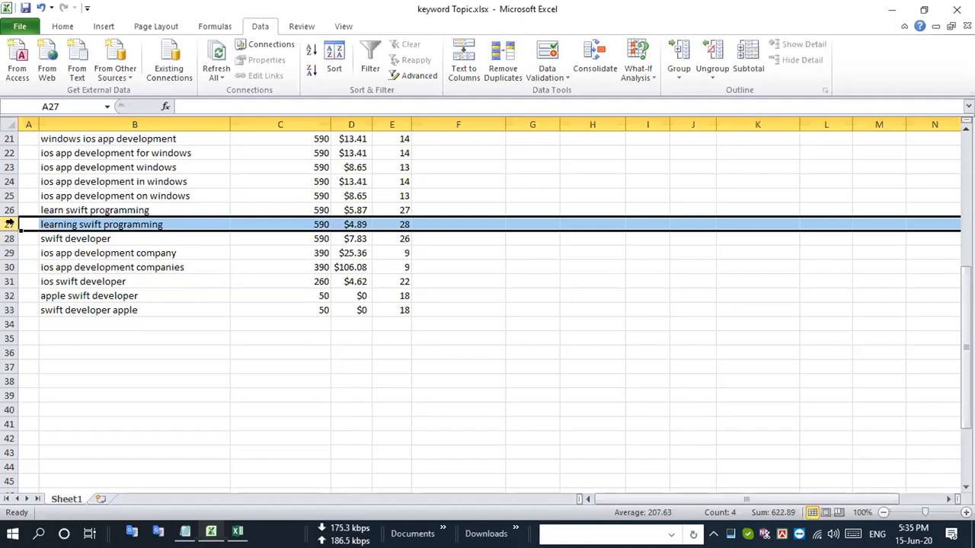
key(ctrl+minus)
click(9, 209)
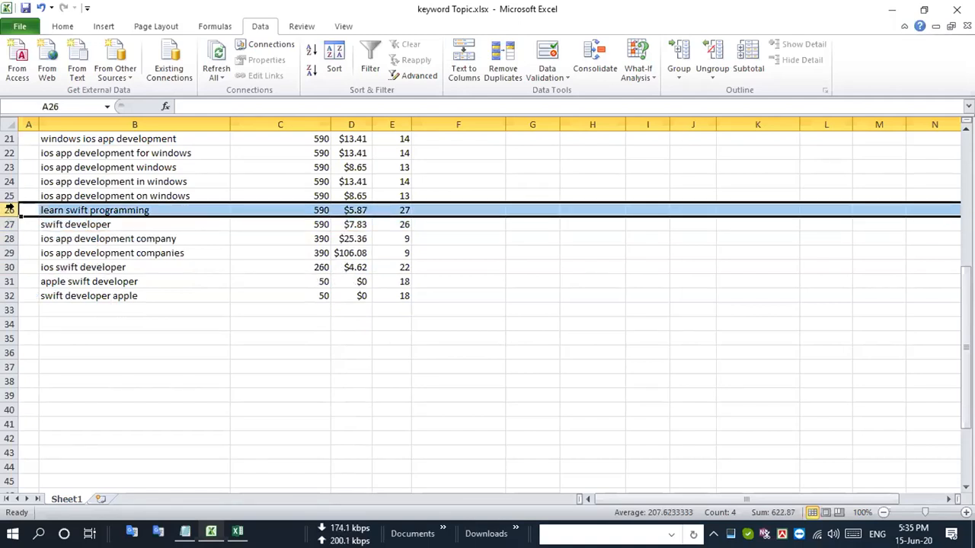
key(ctrl+minus)
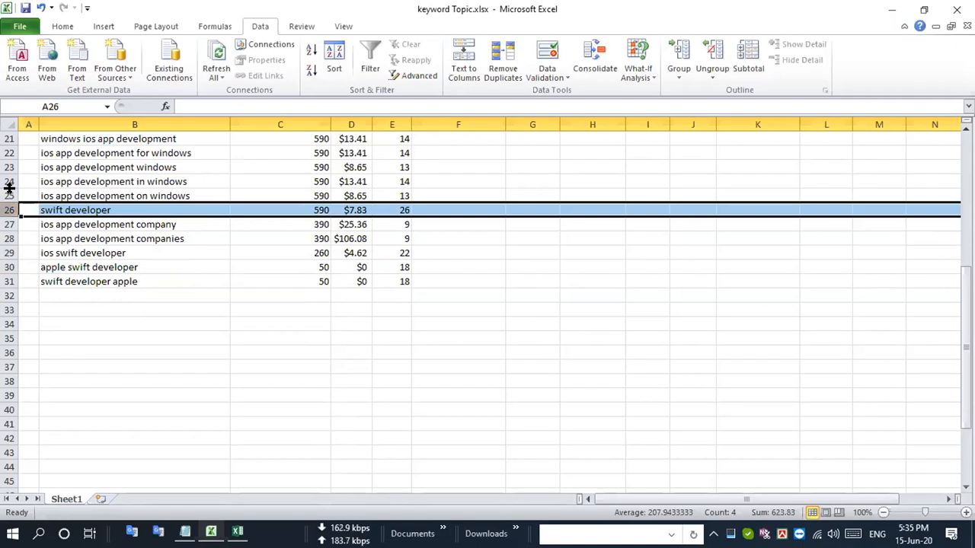
- Delete the Windows app development keywords in rows 21 to 25 and the iOS developer salary and jobs keywords in rows 15 to 20
scroll(9, 188, up, 3)
click(9, 338)
drag(9, 337, 11, 281)
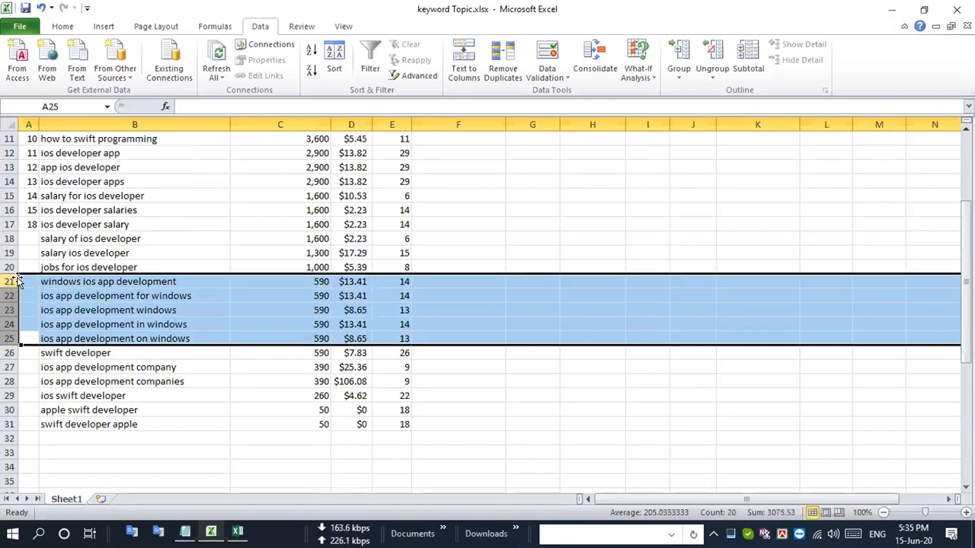
key(ctrl+minus)
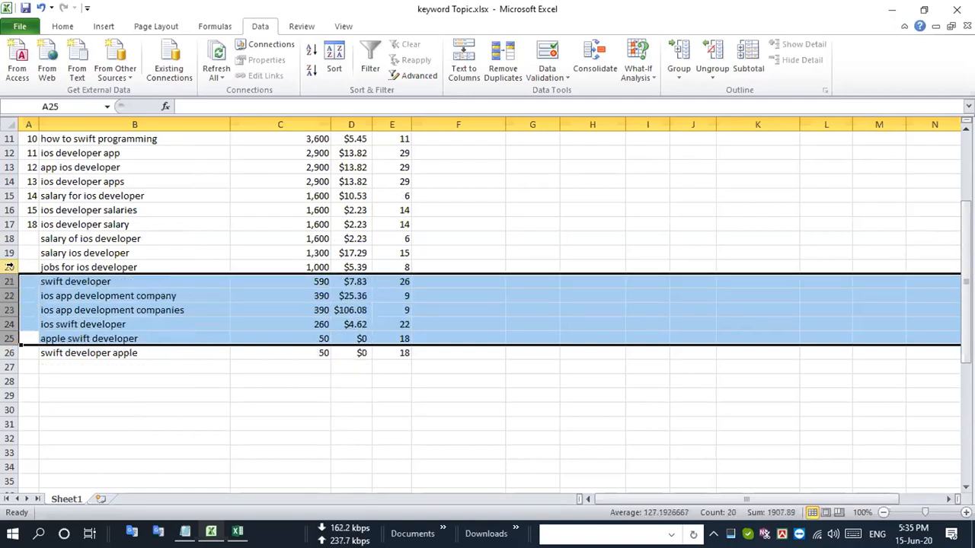
drag(10, 267, 12, 196)
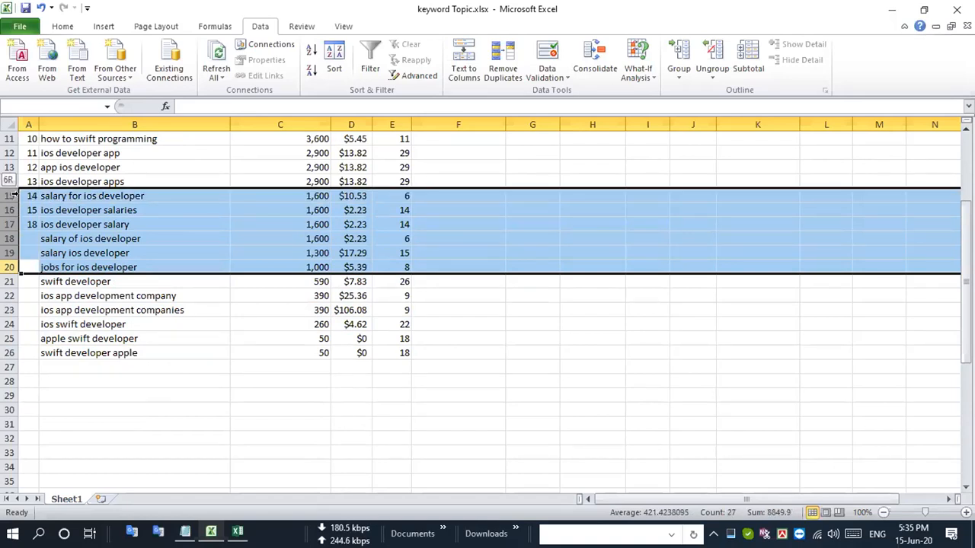
key(ctrl+minus)
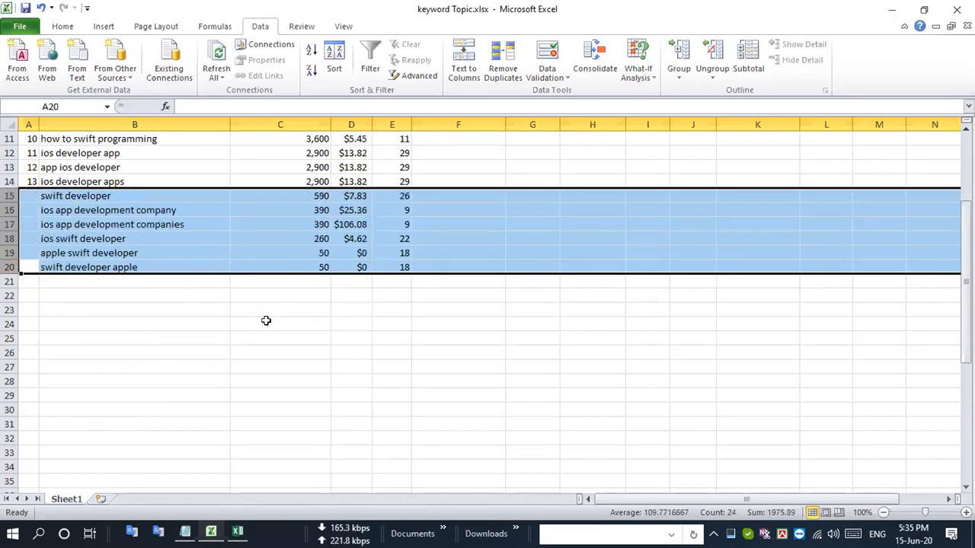
- Delete rows 8 to 11, from "the swift programming language" to "how to swift programming"
scroll(266, 321, up, 4)
drag(9, 337, 9, 323)
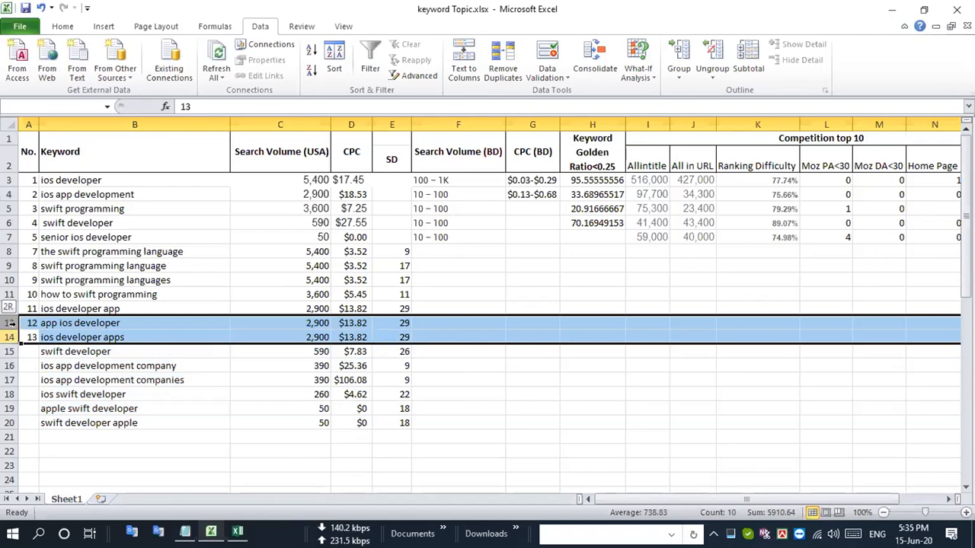
click(10, 308)
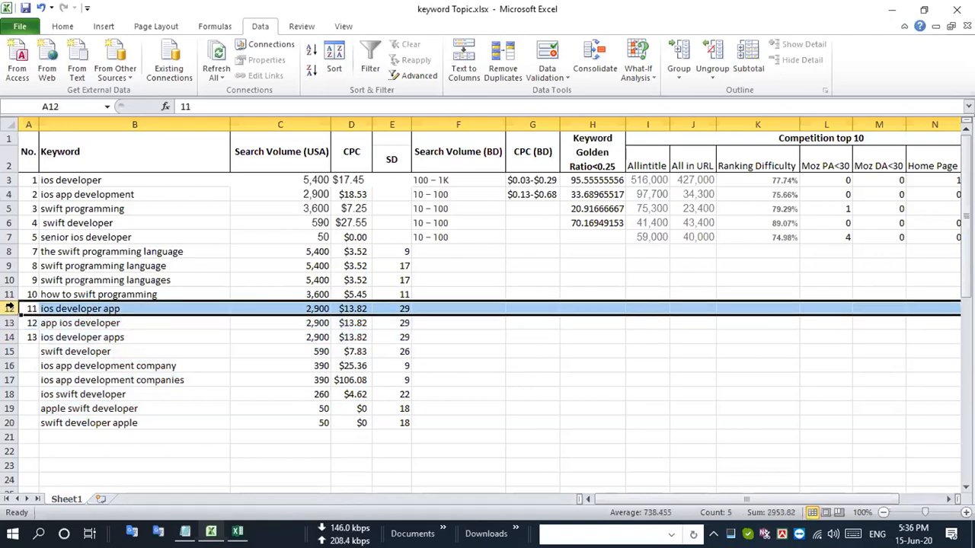
click(10, 294)
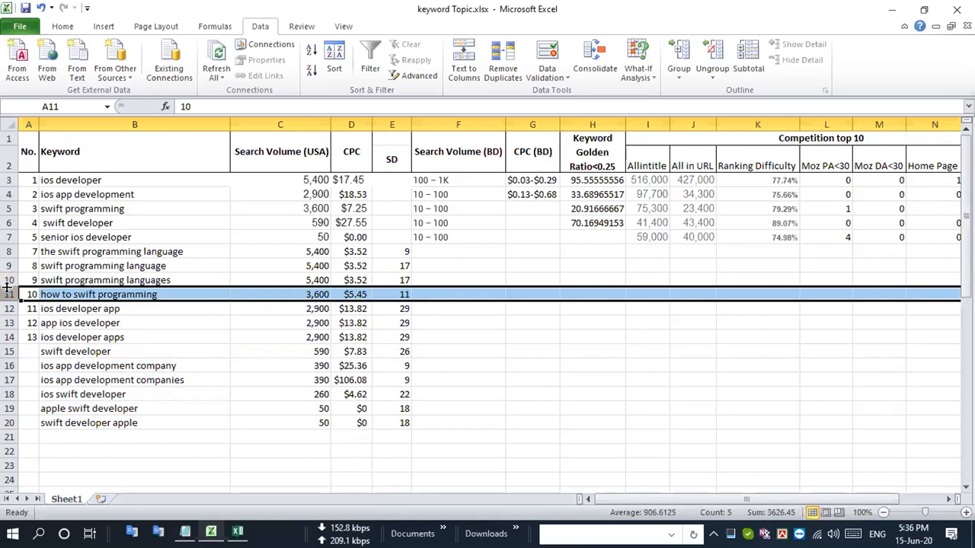
drag(6, 291, 9, 251)
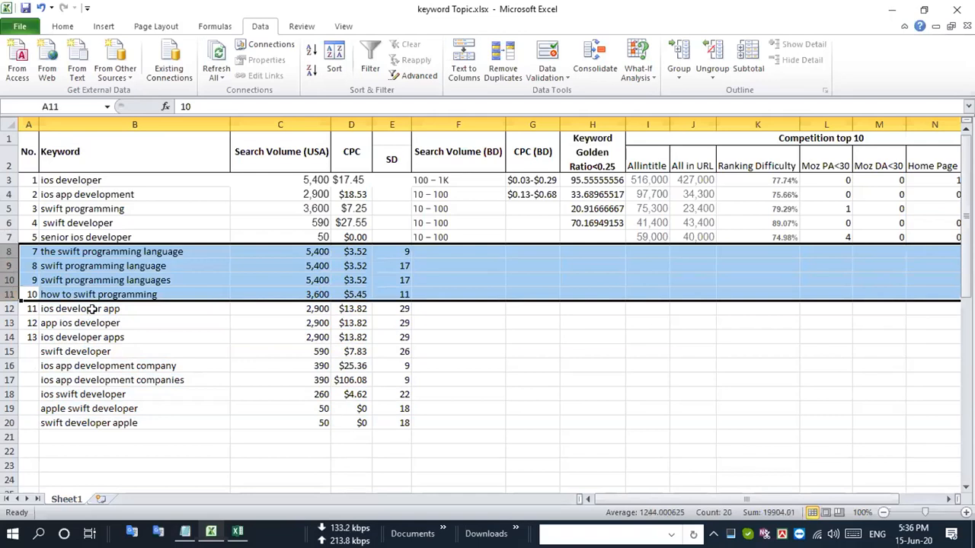
key(ctrl+minus)
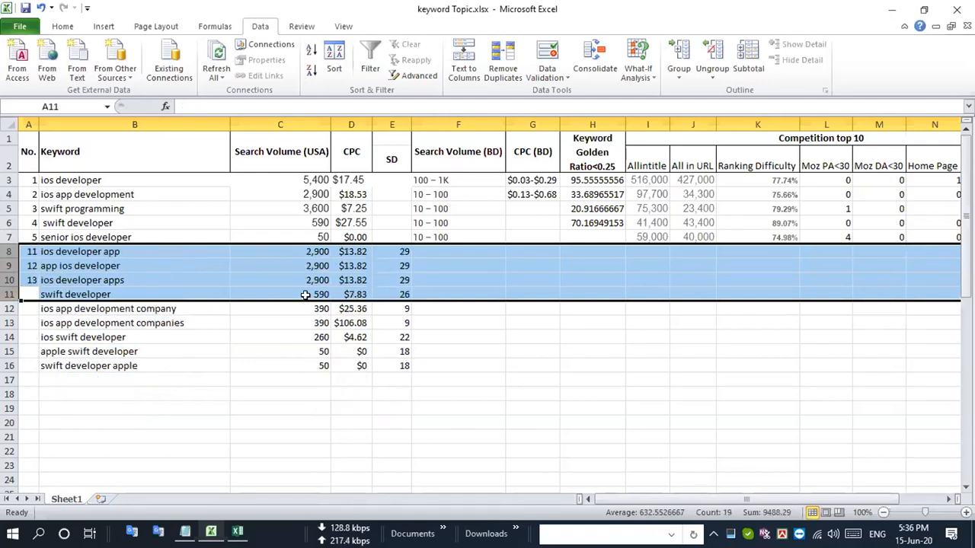
- Renumber the No. column as a continuous series down to 14 by extending the sequence 1, 2, 3 through row 16
drag(304, 252, 313, 350)
click(477, 335)
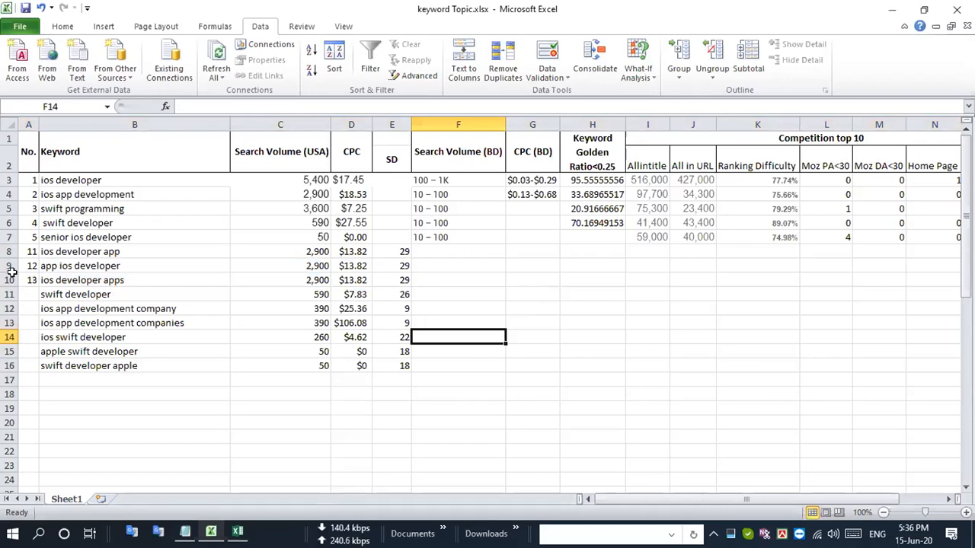
drag(28, 180, 31, 214)
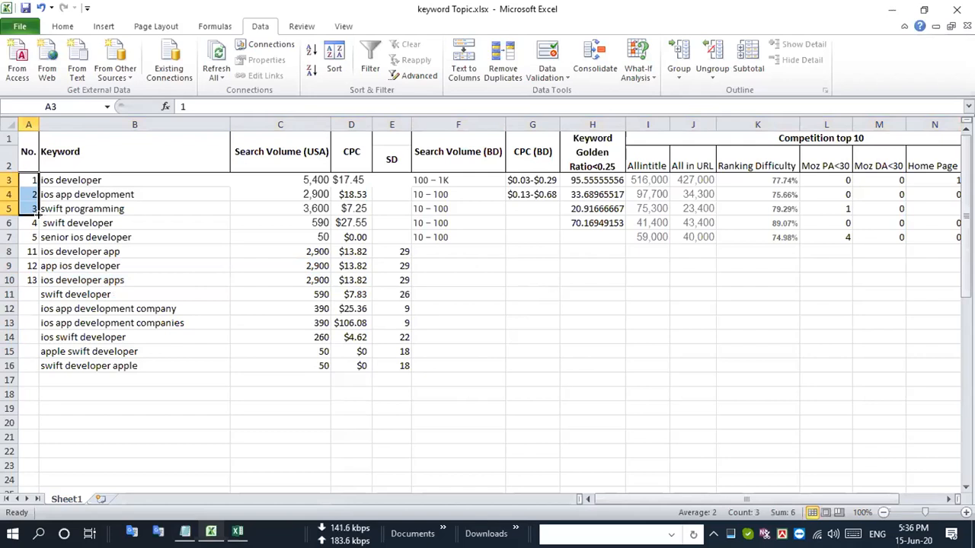
drag(35, 215, 32, 367)
click(156, 337)
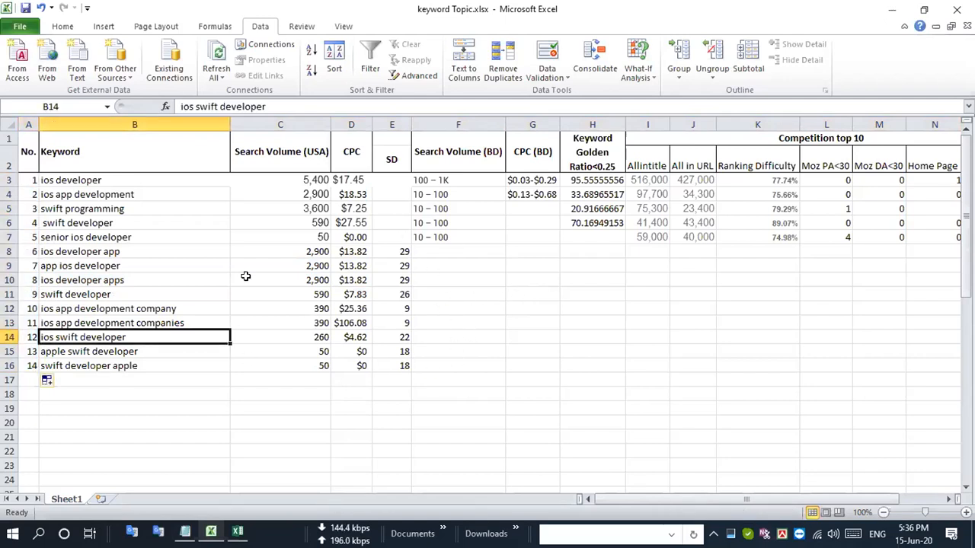
- Copy the keyword "ios developer app" from row 8
click(10, 252)
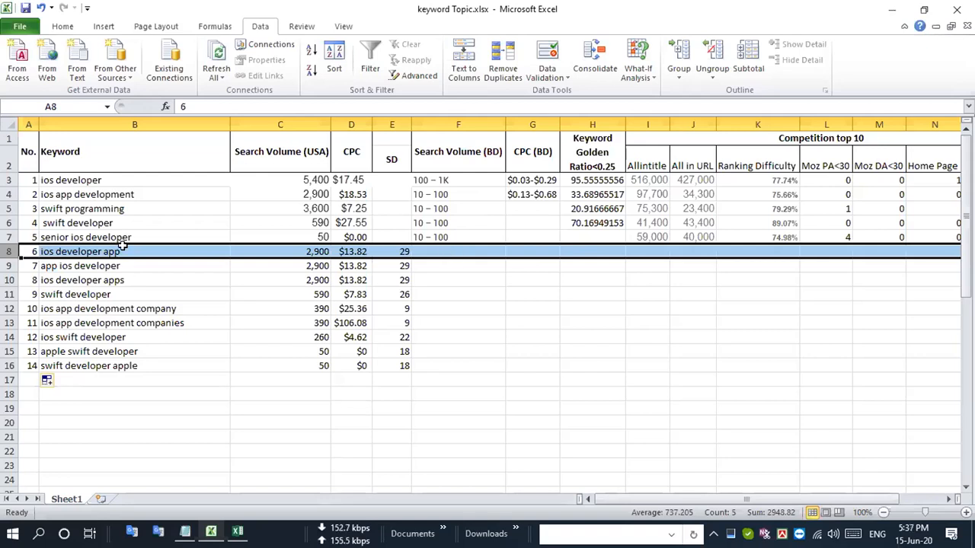
click(114, 251)
key(ctrl+c)
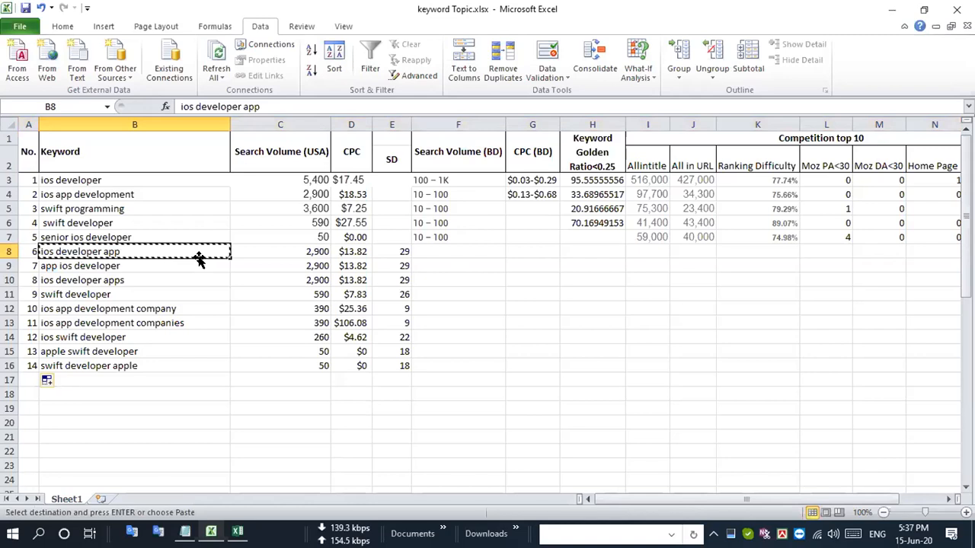
- Switch to Firefox and open google.com
key(alt+Tab)
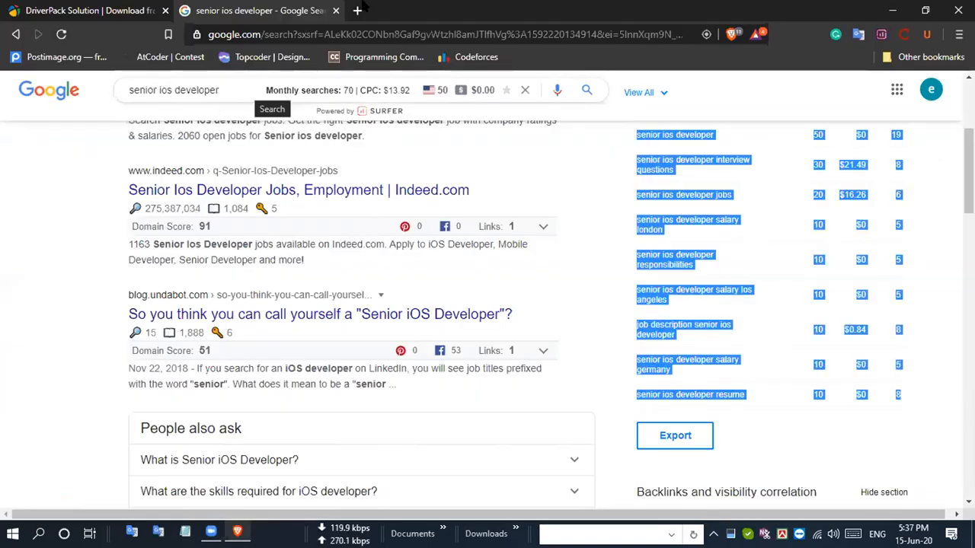
key(super)
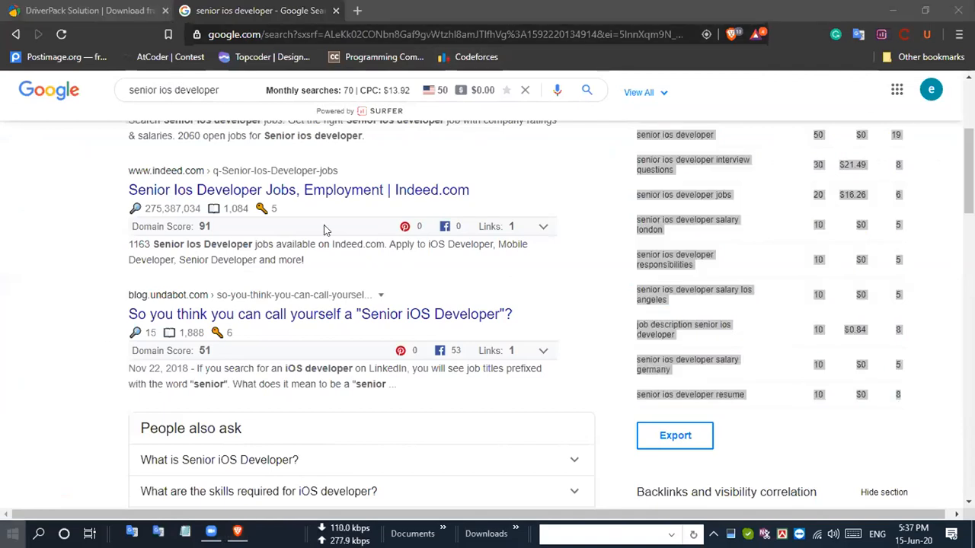
click(577, 240)
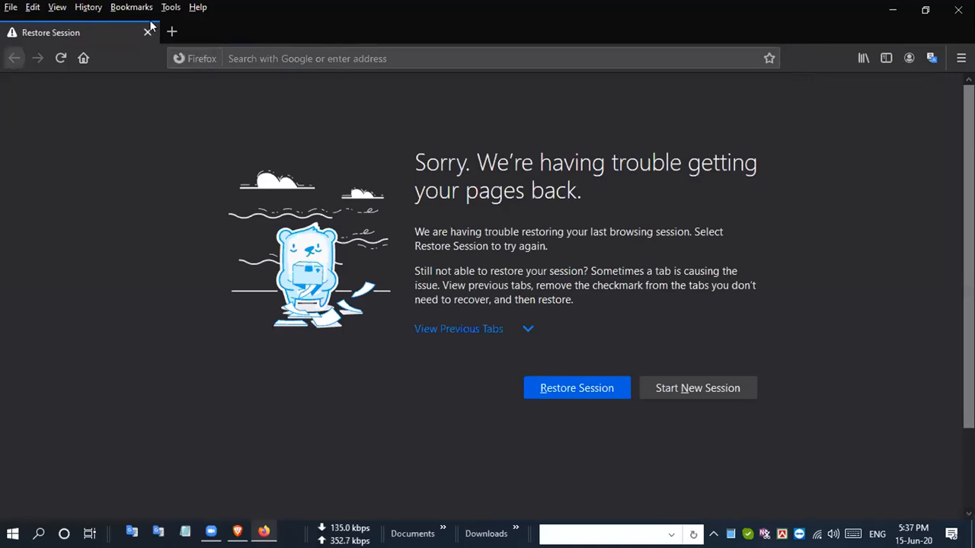
click(172, 32)
text(G)
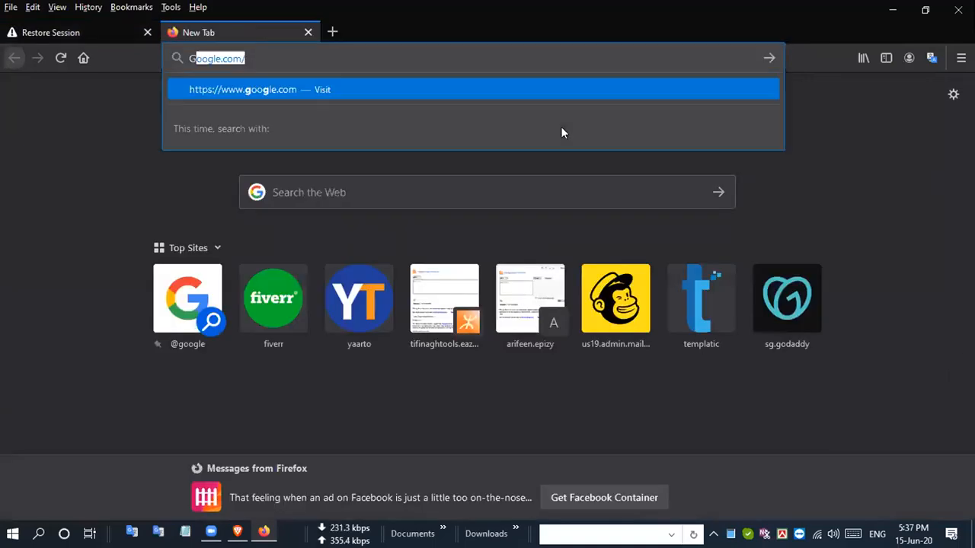
text(G)
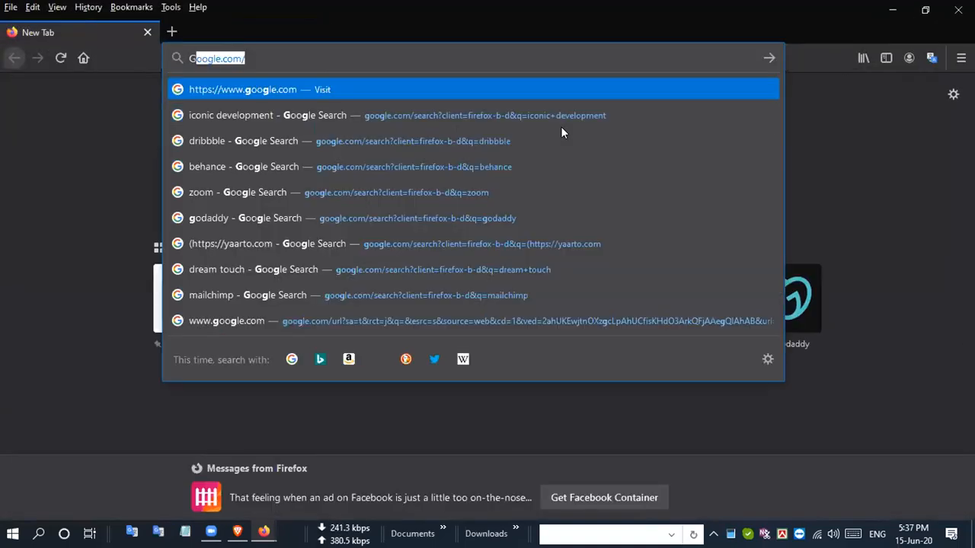
key(Return)
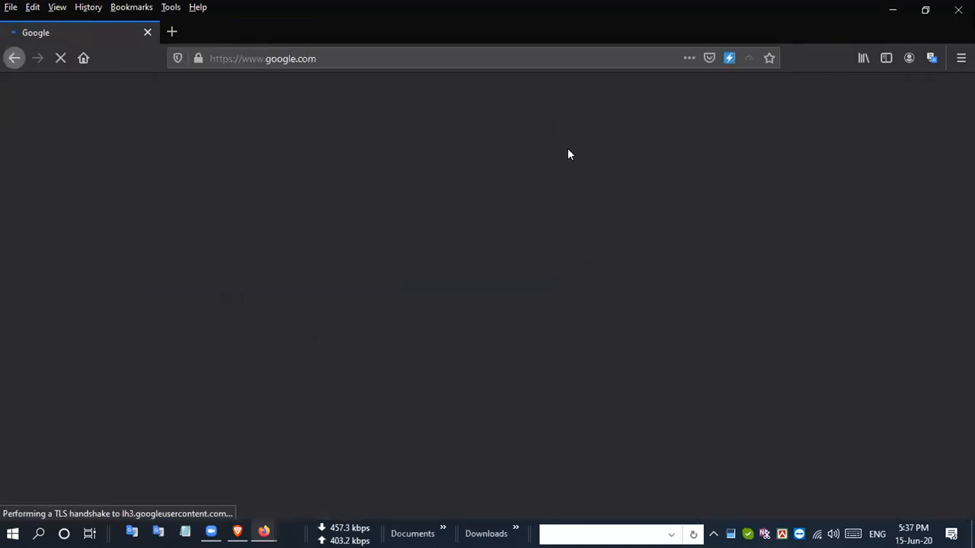
- Search Google for "allintitle: ios developer app", highlight the result count and look through the results
text(ALLI)
key(BackSpace)
key(BackSpace)
key(BackSpace)
key(BackSpace)
text(allintitle: ios developer app)
key(Return)
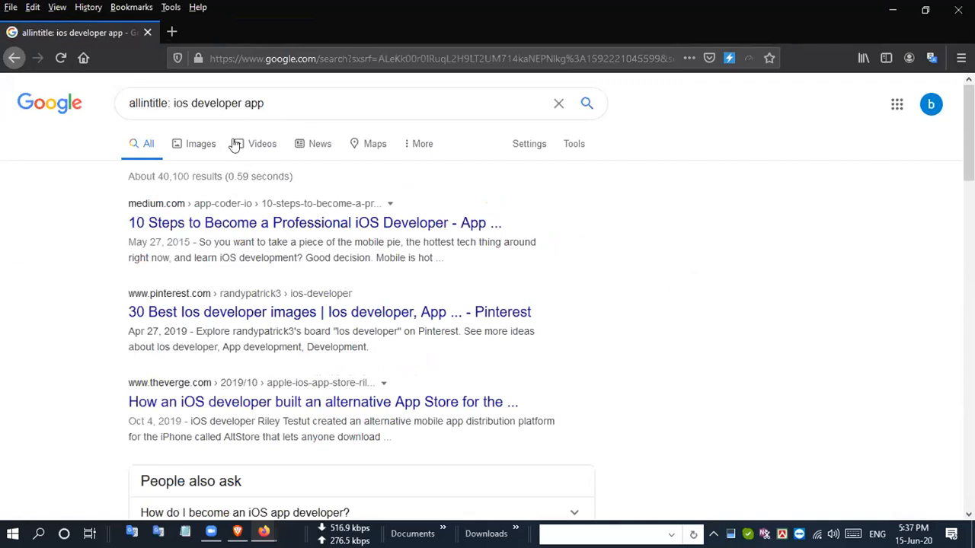
double_click(179, 172)
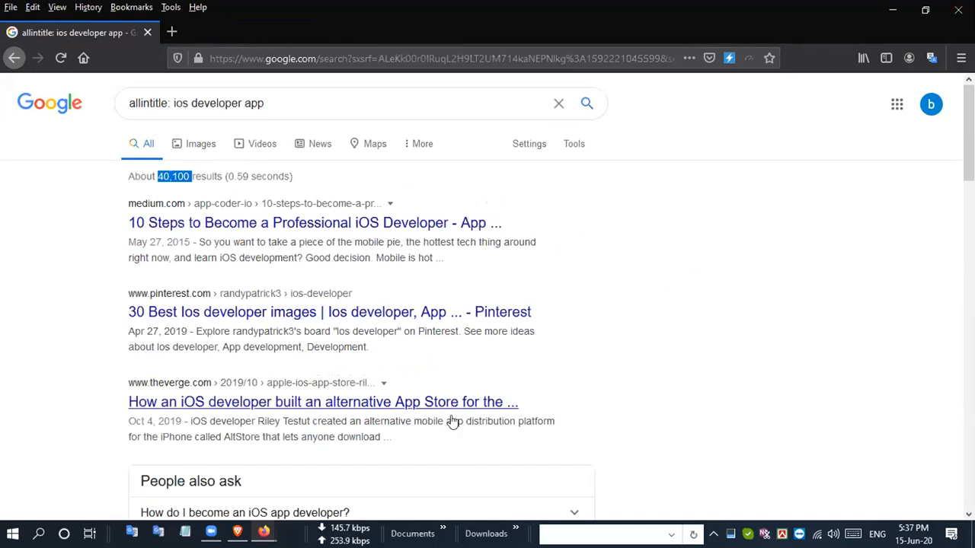
scroll(434, 404, down, 3)
scroll(427, 398, down, 10)
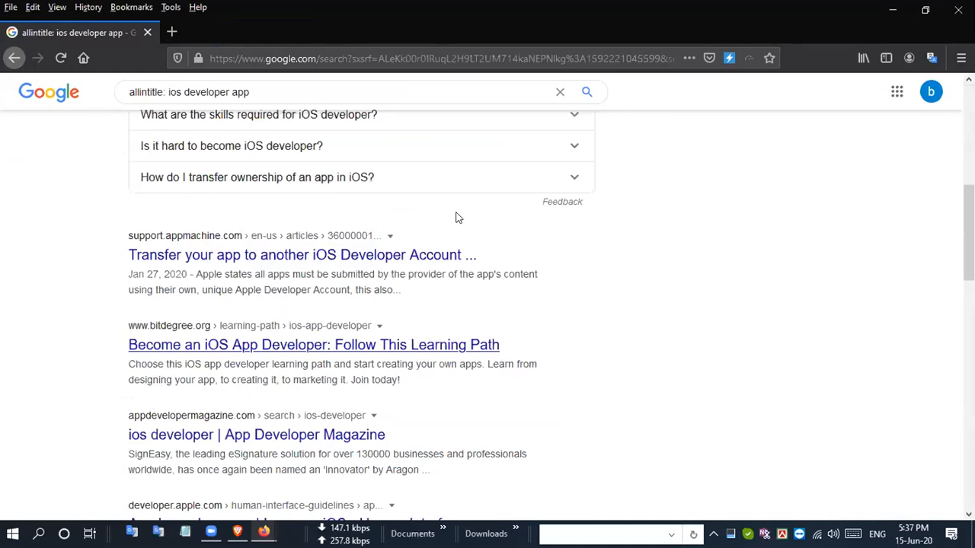
- Switch to Chrome, log in to Moz from MozBar with the saved account credentials, and return to the Google page
key(super)
scroll(577, 275, down, 3)
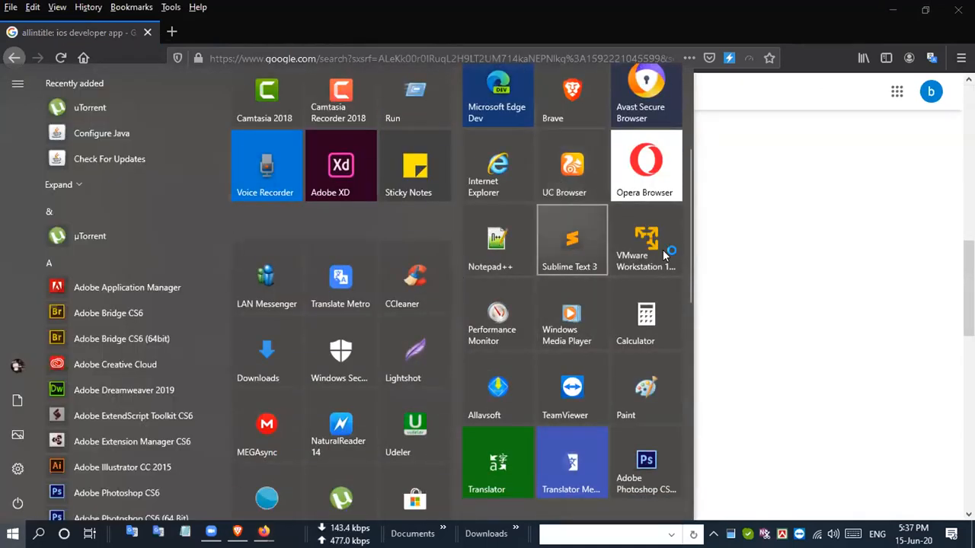
scroll(663, 250, up, 3)
click(627, 234)
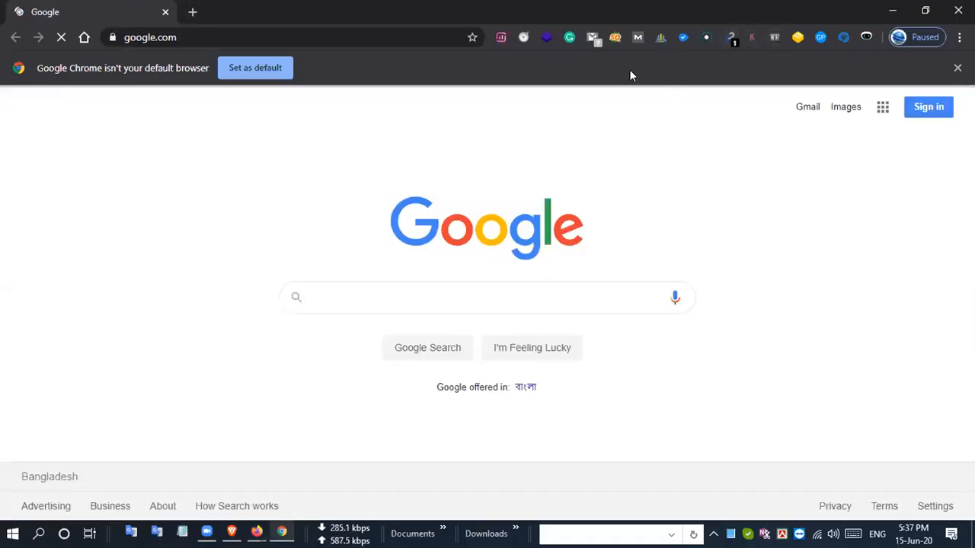
click(806, 101)
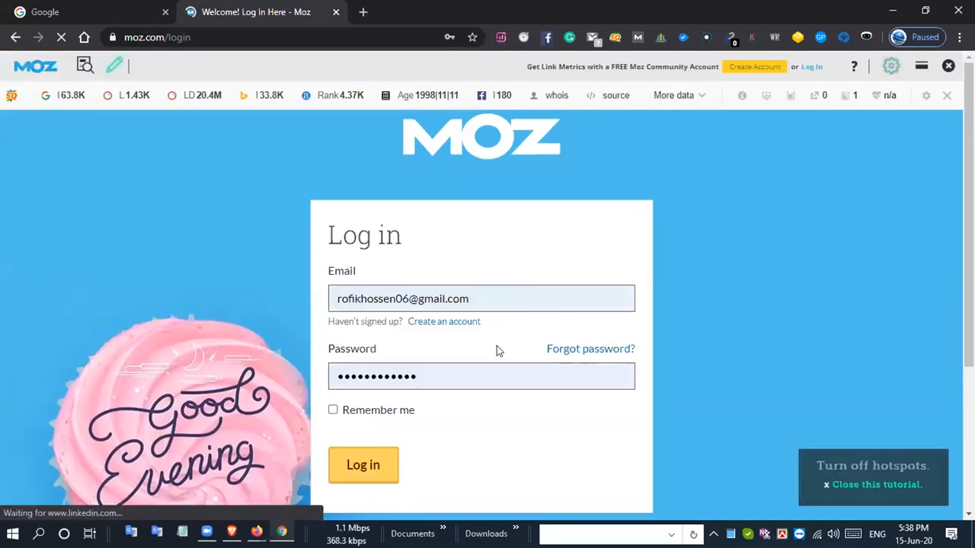
click(374, 464)
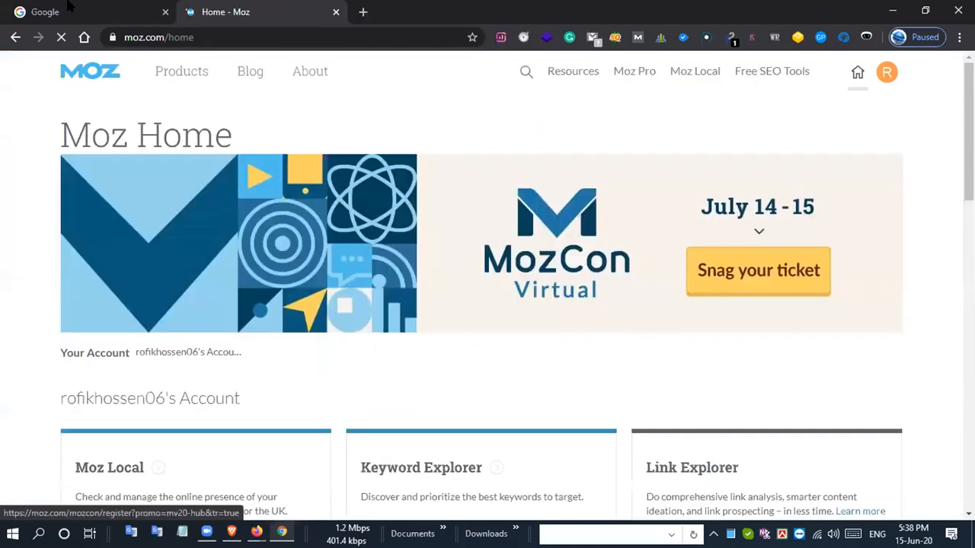
click(68, 7)
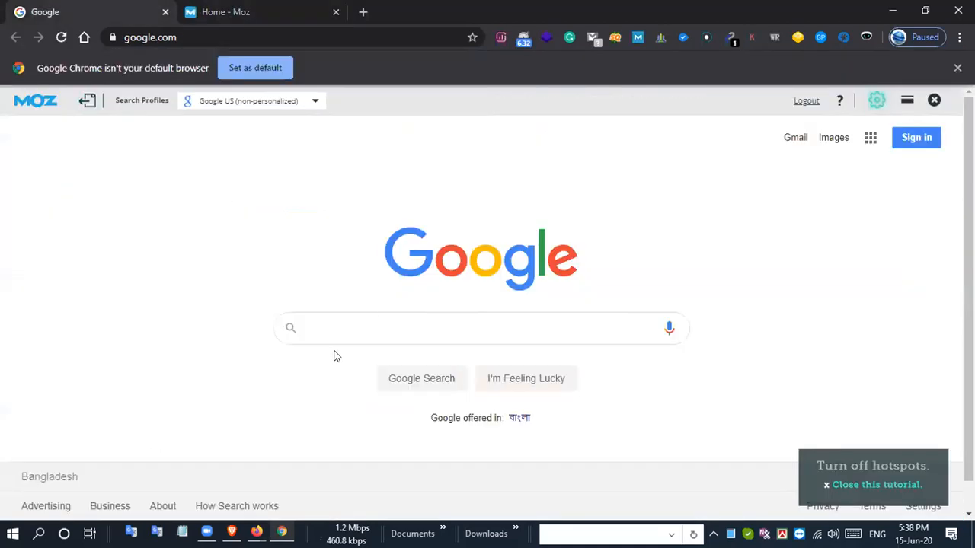
- Search Google for "allintitle: ios developer app" in Chrome and highlight the number of results
click(364, 319)
text(sa)
key(BackSpace)
key(BackSpace)
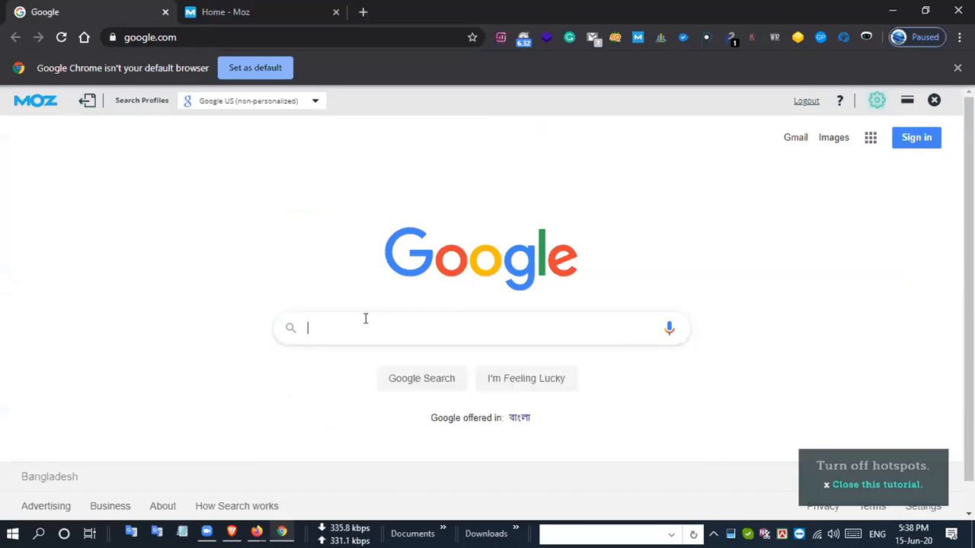
text(allintitle: ios developer app)
key(Return)
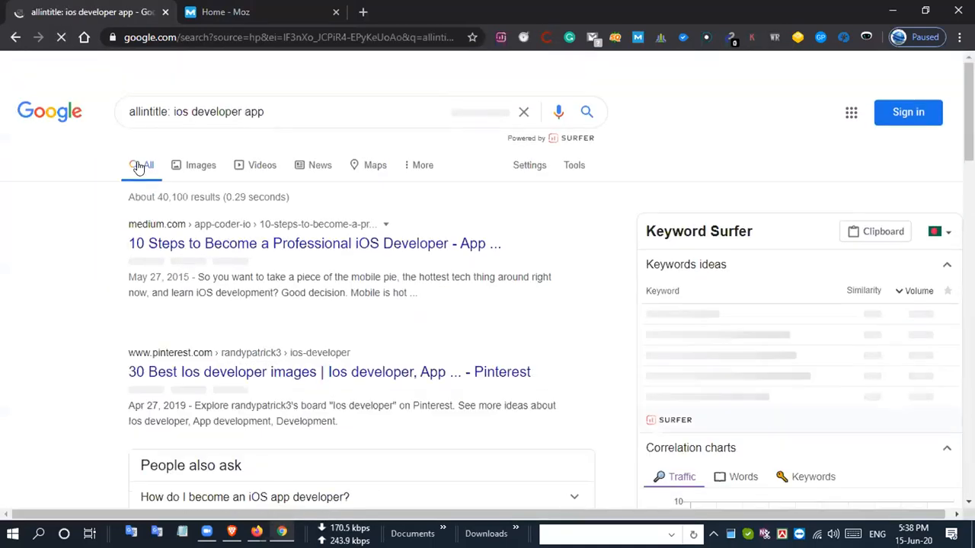
drag(157, 196, 189, 197)
click(193, 198)
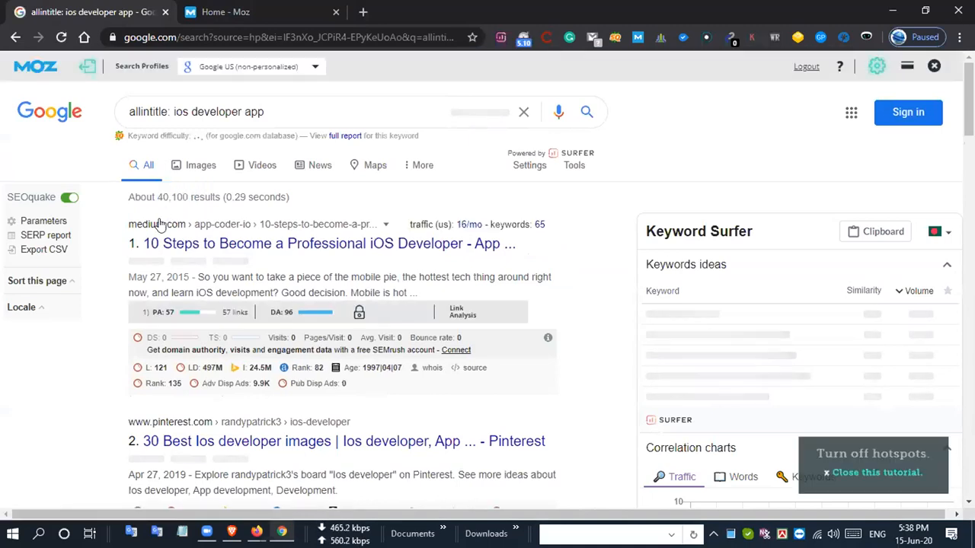
drag(157, 197, 185, 199)
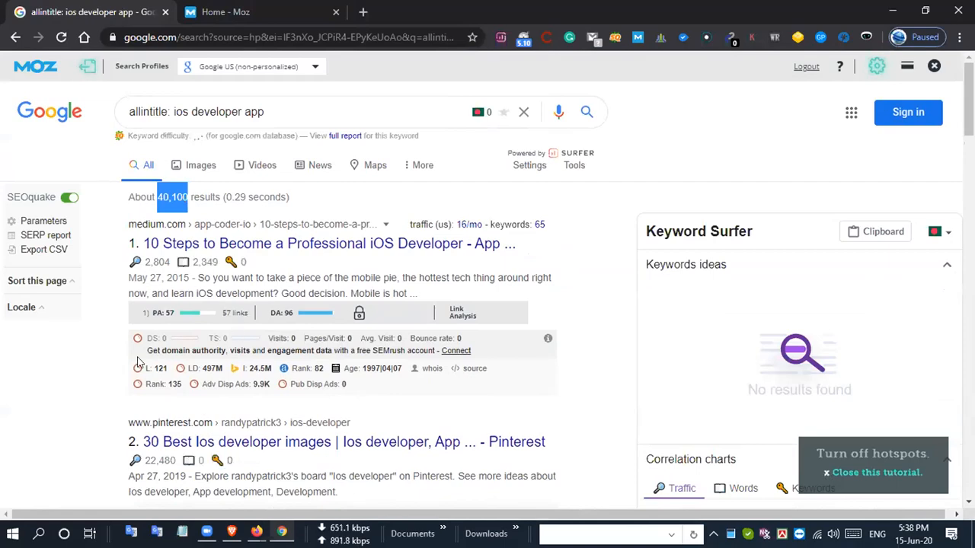
- Examine the Moz PA and DA values and the page types of the top ten results for "ios developer app"
scroll(139, 362, down, 10)
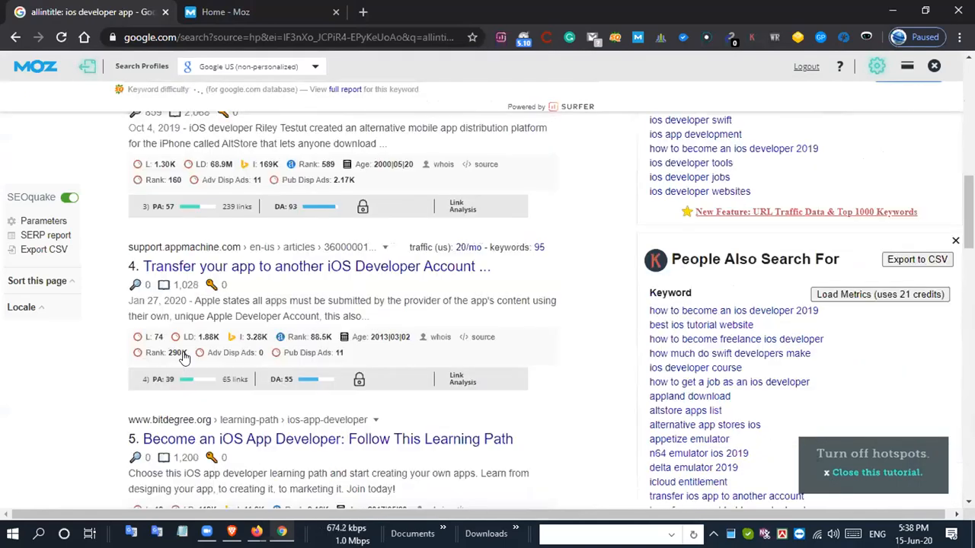
scroll(183, 365, down, 6)
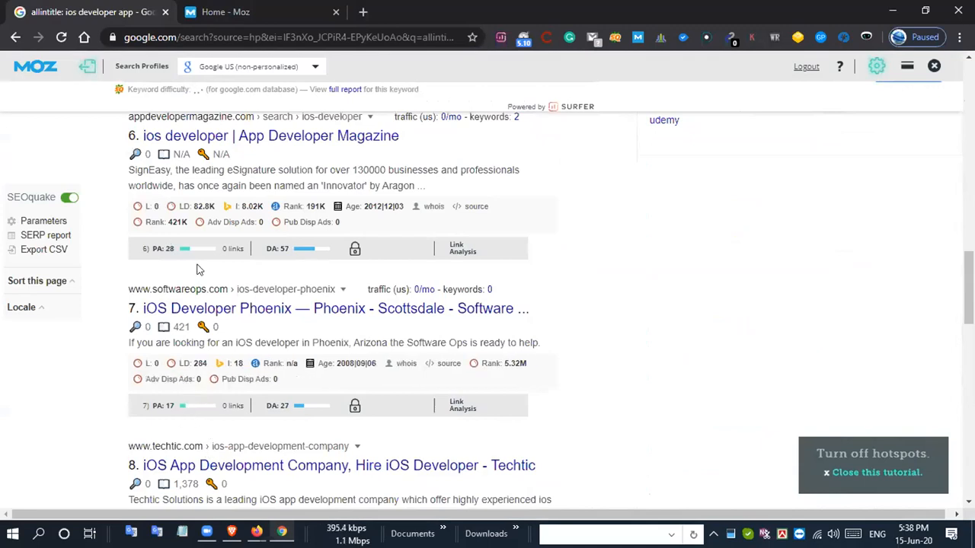
scroll(192, 315, down, 3)
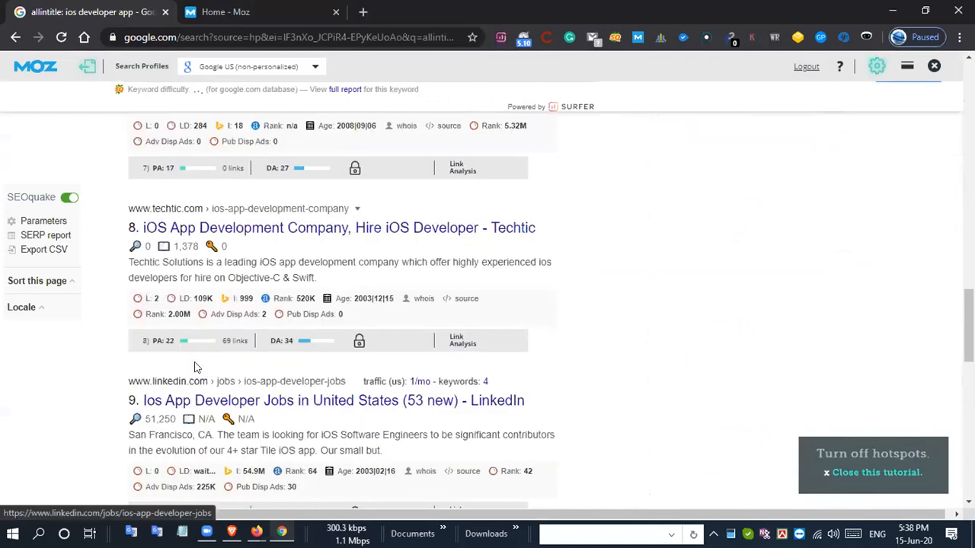
scroll(191, 404, down, 5)
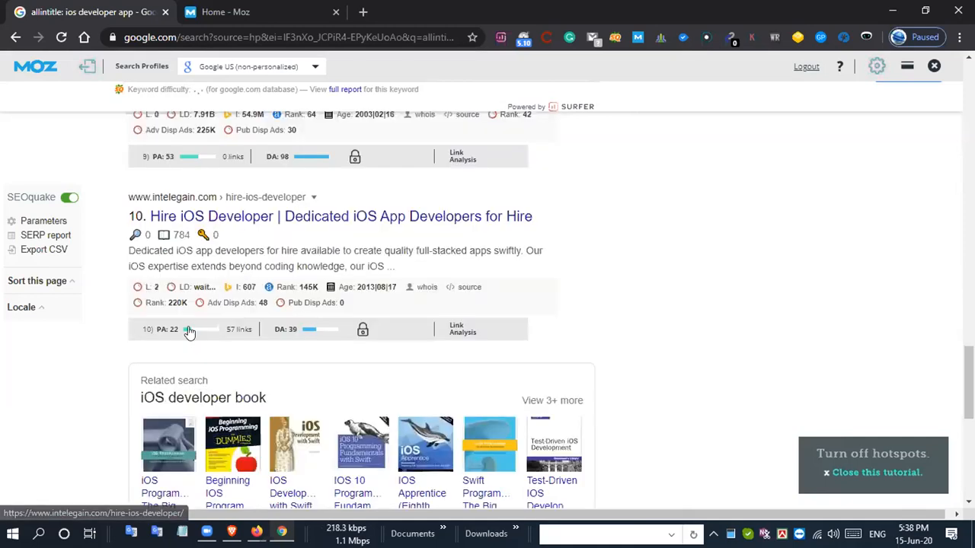
scroll(192, 397, down, 6)
scroll(316, 396, up, 3)
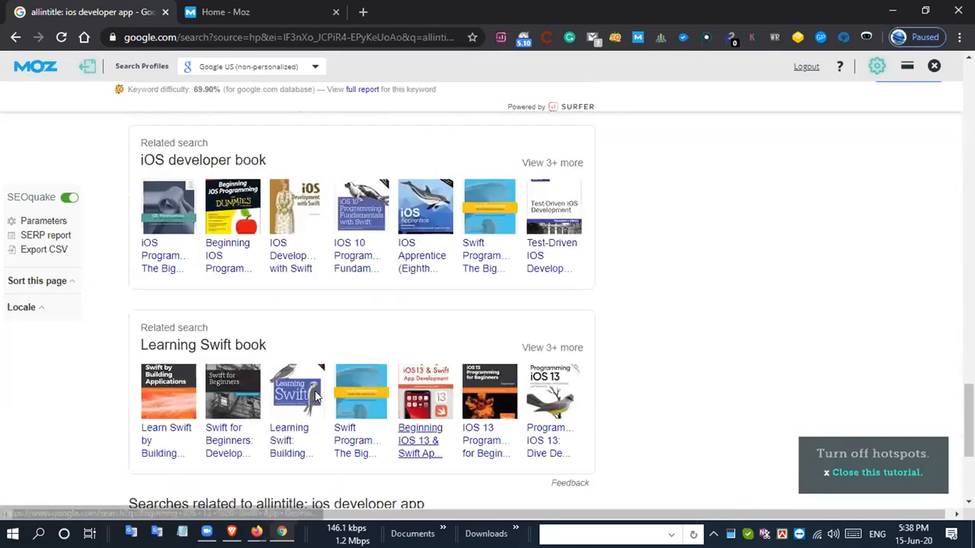
scroll(316, 396, up, 10)
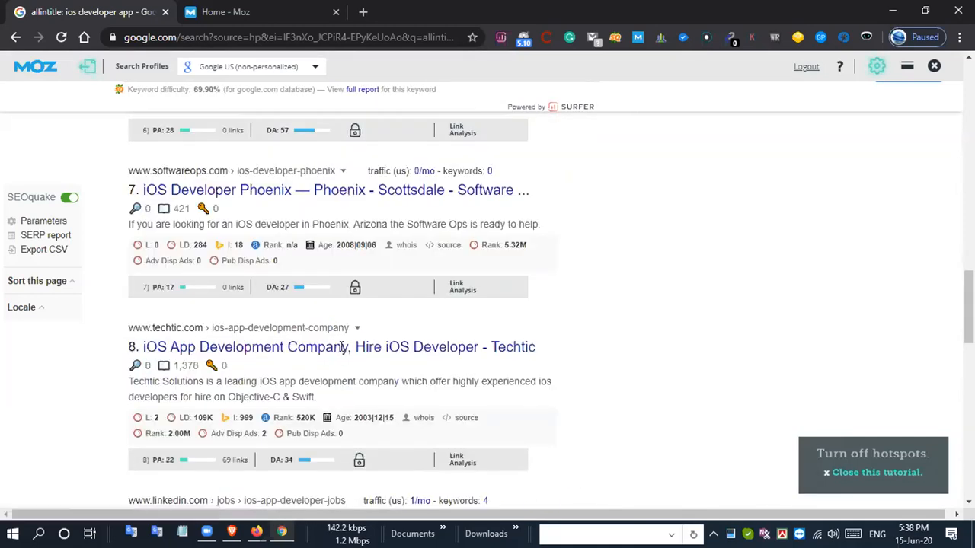
scroll(340, 347, up, 3)
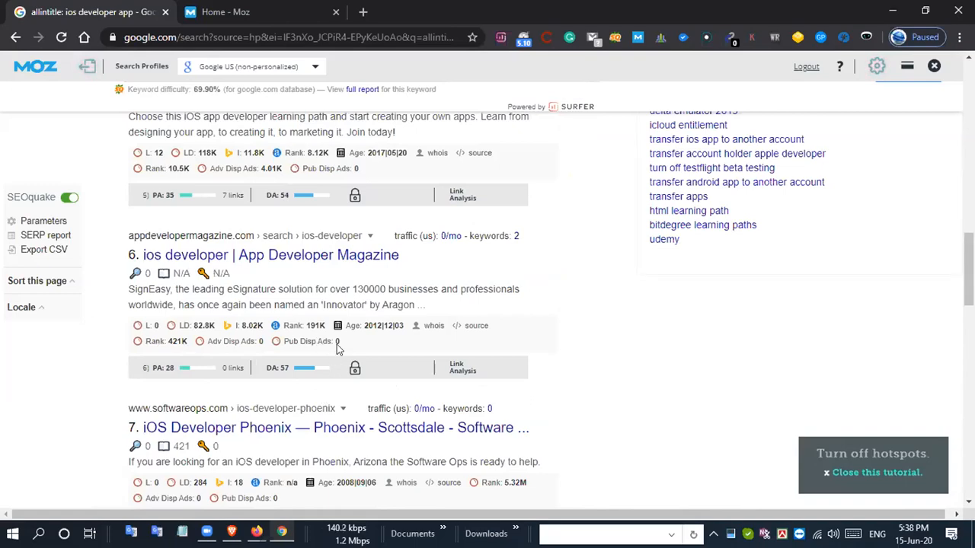
scroll(339, 347, up, 5)
scroll(353, 332, up, 3)
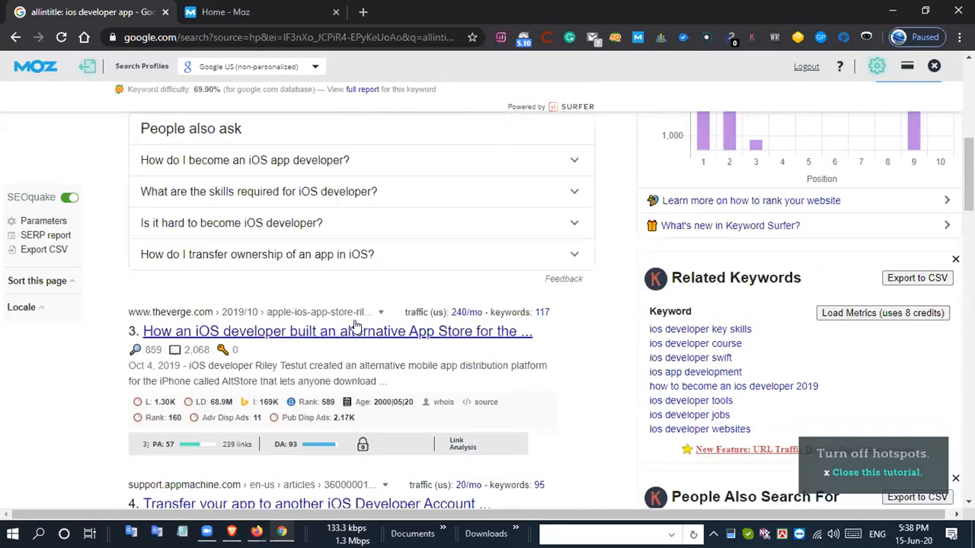
scroll(355, 324, up, 6)
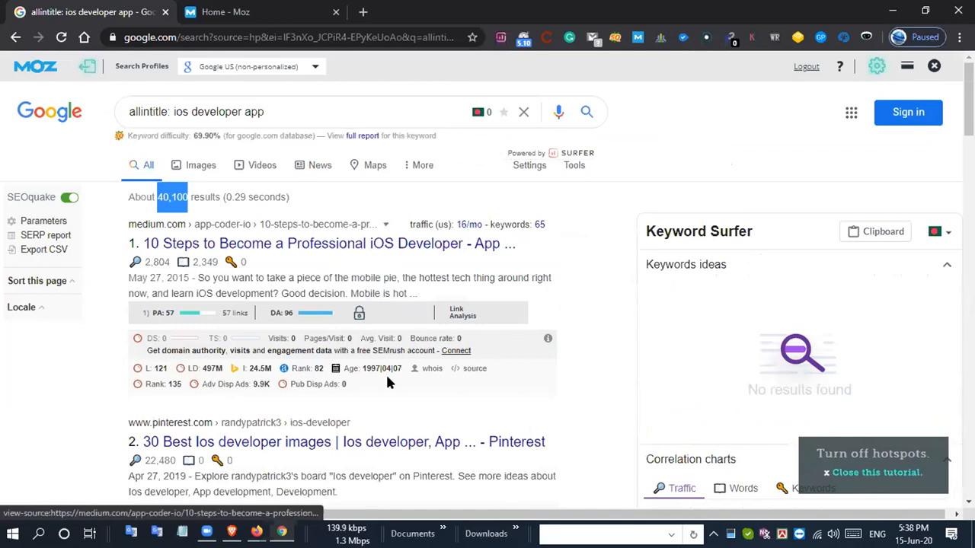
scroll(386, 372, down, 5)
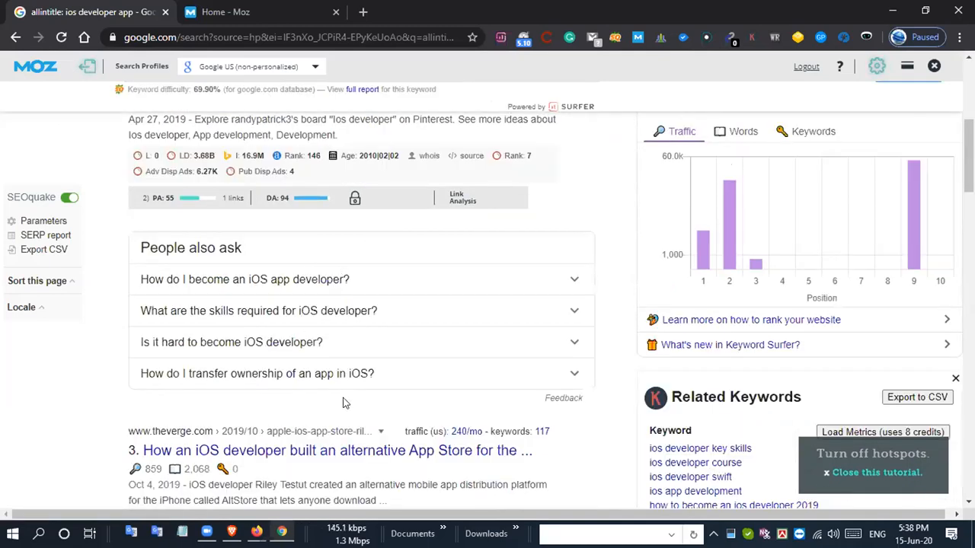
scroll(562, 325, down, 11)
scroll(487, 453, down, 6)
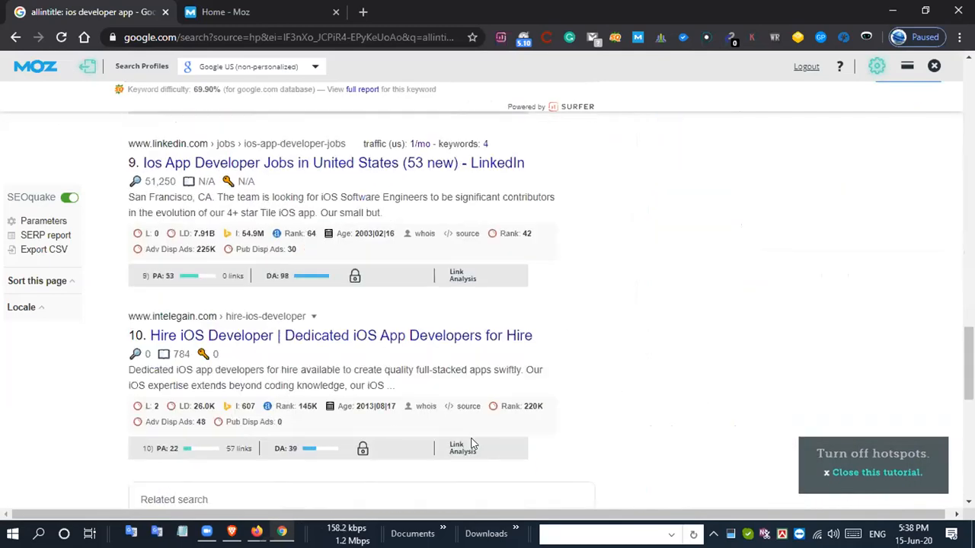
scroll(337, 299, up, 2)
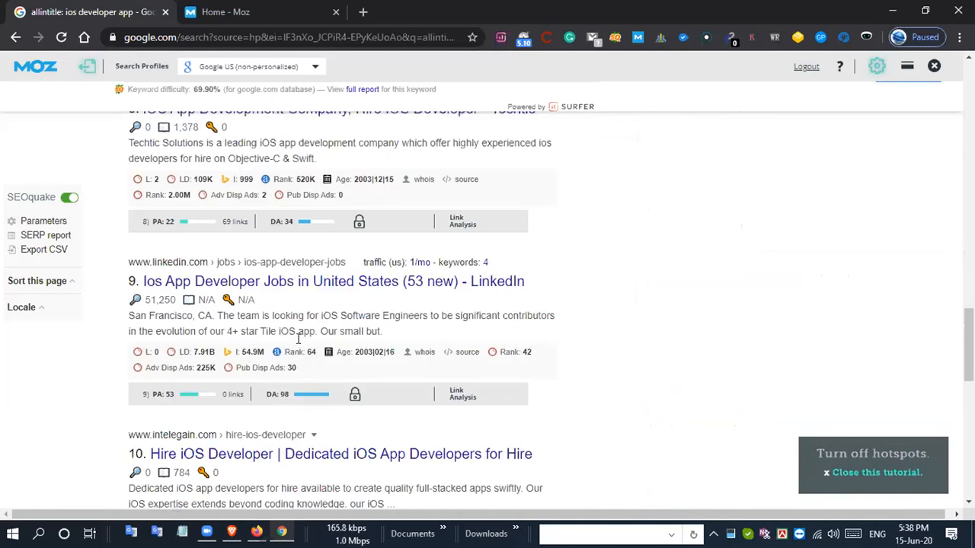
- Check the last of the top ten results, switch to Excel and enter 40,100 as the Allintitle count for "ios developer app"
scroll(320, 327, down, 3)
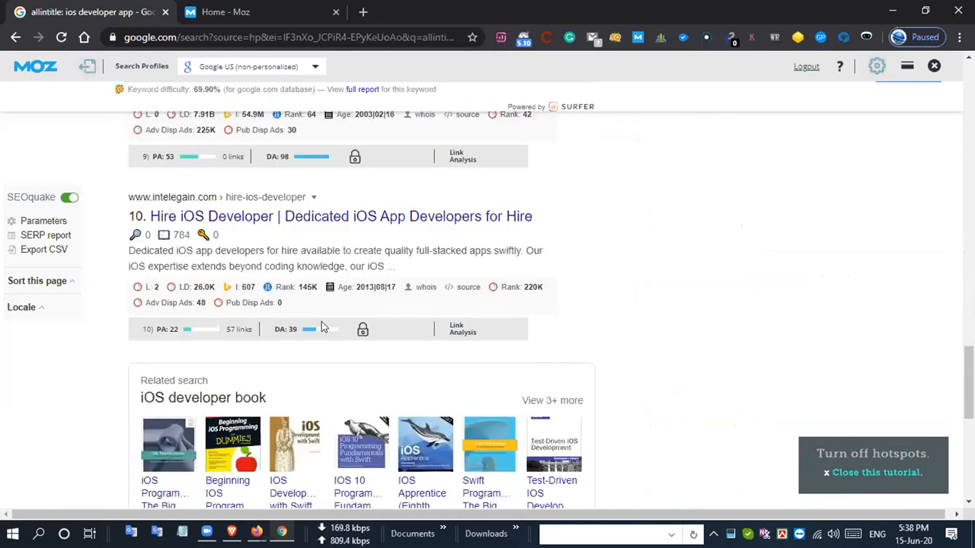
scroll(321, 328, down, 3)
scroll(322, 328, up, 9)
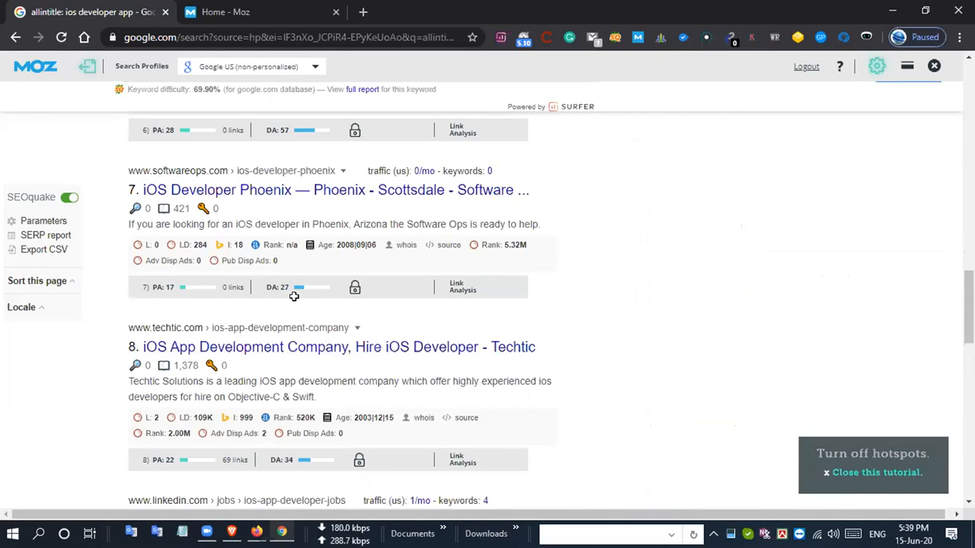
key(alt+Tab)
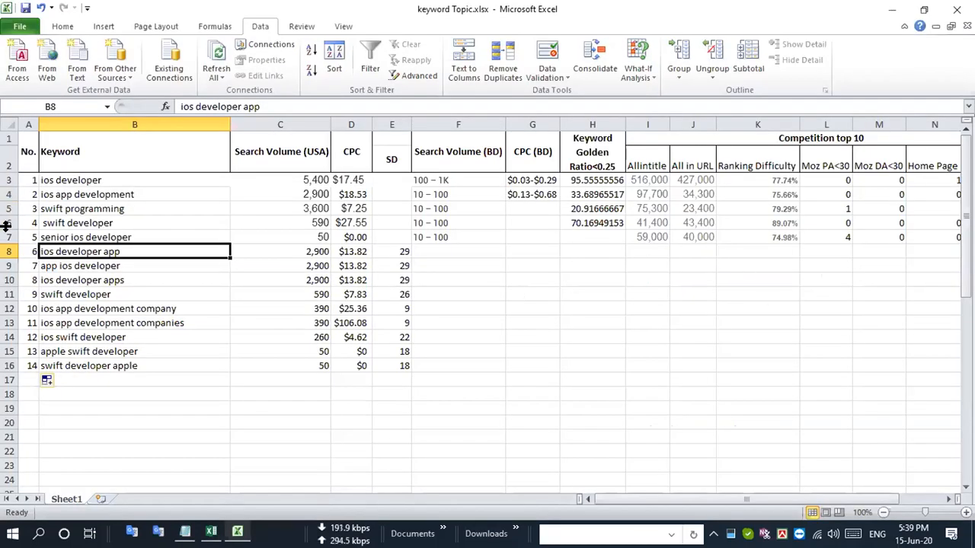
click(10, 252)
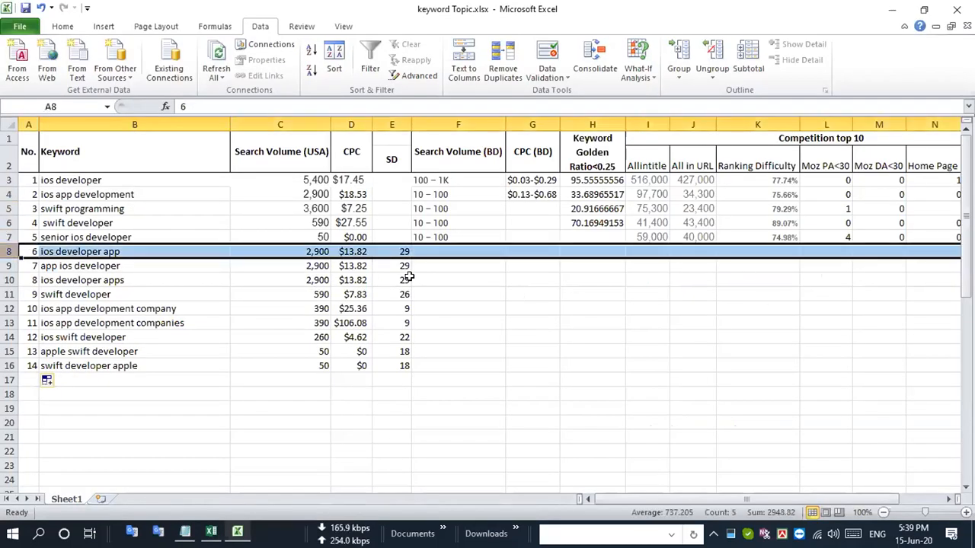
click(648, 258)
text(40,100)
click(672, 298)
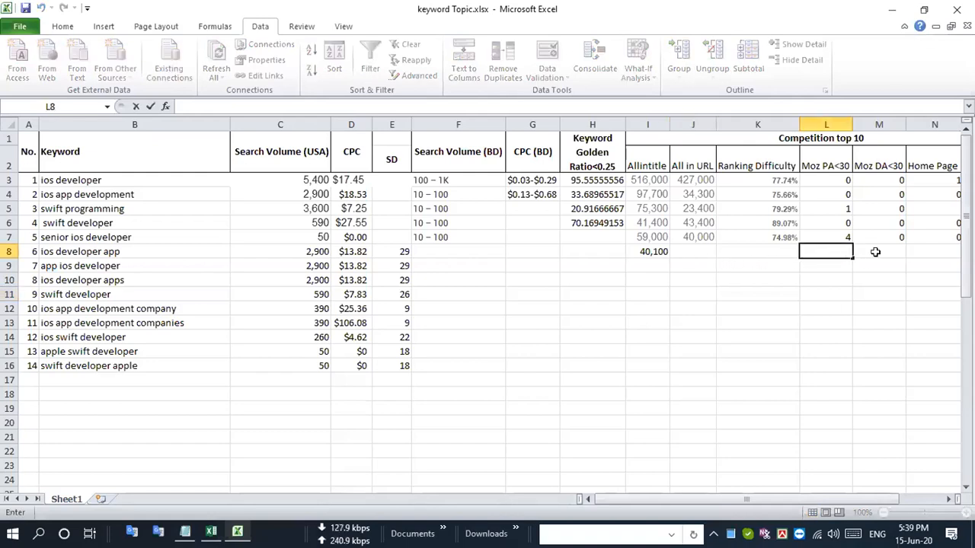
- For "ios developer app", enter 3 under Moz PA<30, 1 under Moz DA<30 and 0 under Home Page
text(3)
key(ctrl+Return)
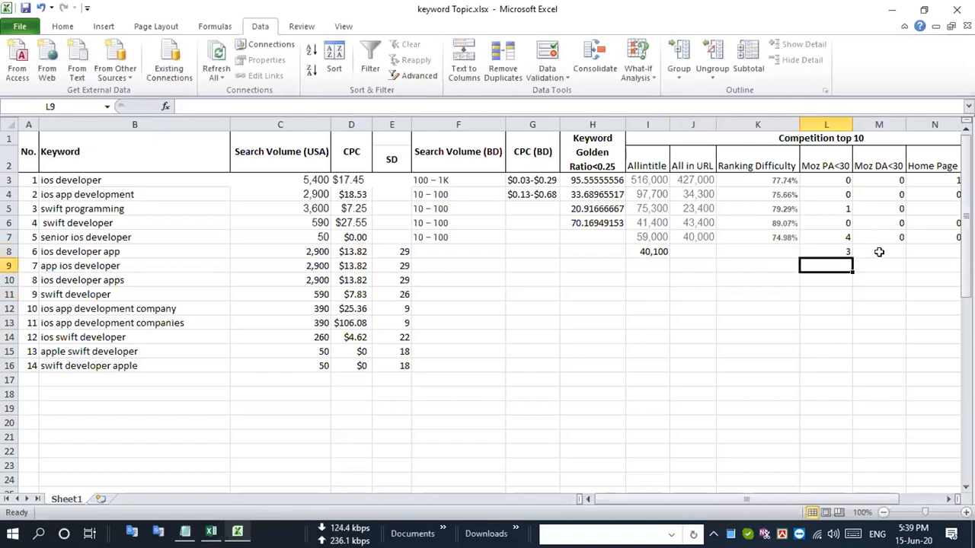
click(877, 253)
text(1)
key(Return)
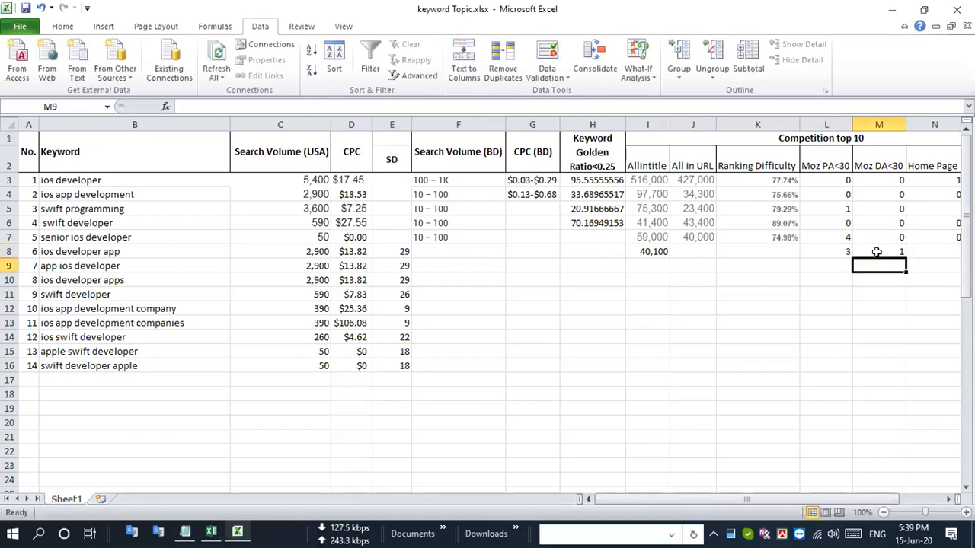
click(879, 252)
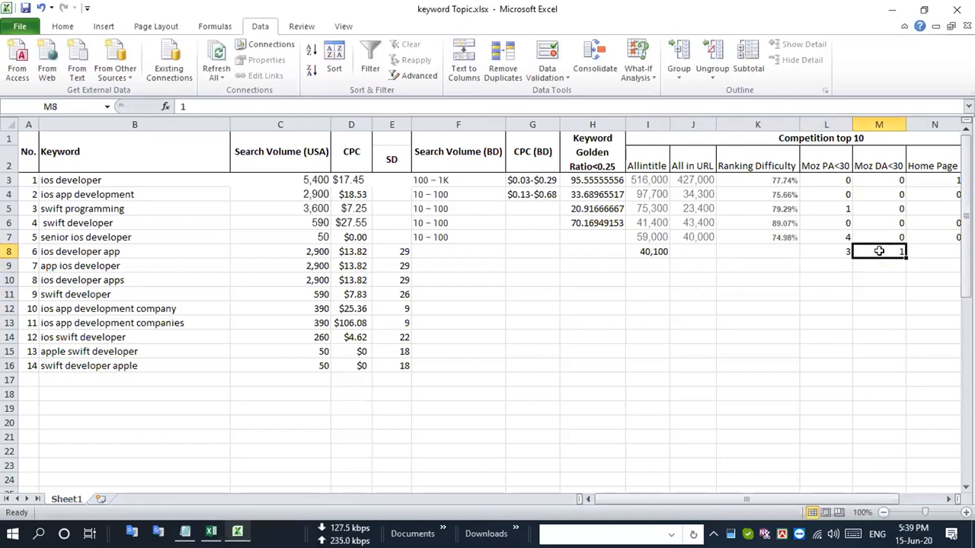
key(Tab)
text(0)
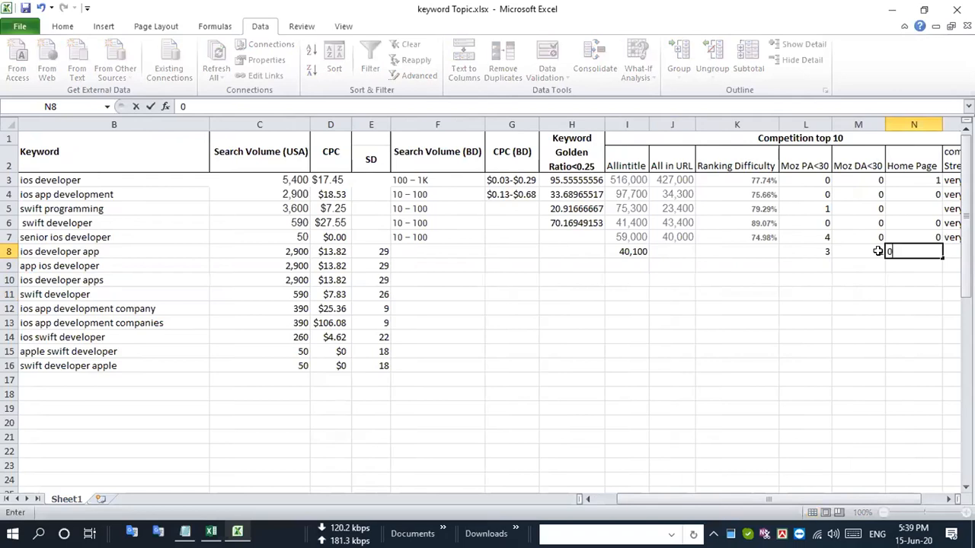
key(Tab)
key(Left)
key(Left)
key(Left)
key(Left)
key(Left)
key(Left)
key(Left)
key(Left)
key(Left)
key(Left)
key(Left)
key(Left)
key(Left)
key(Left)
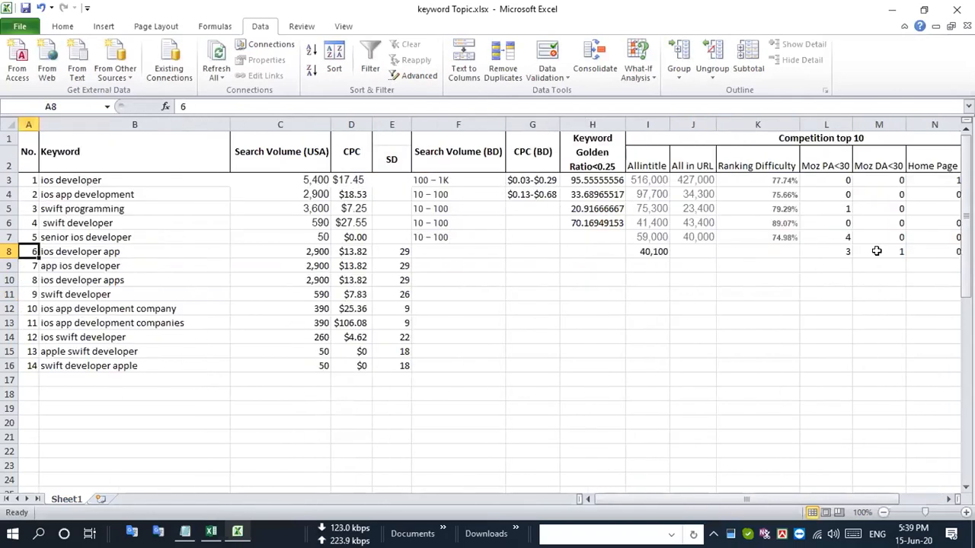
click(7, 251)
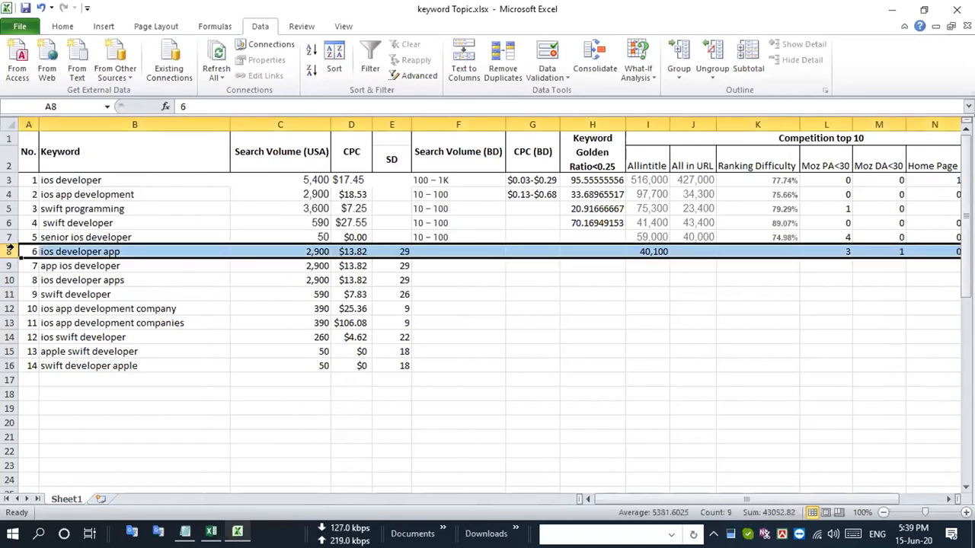
- Copy the keyword "app ios developer" from the sheet and search Google in Chrome for "allintitle: app ios developer"
click(81, 265)
key(ctrl+c)
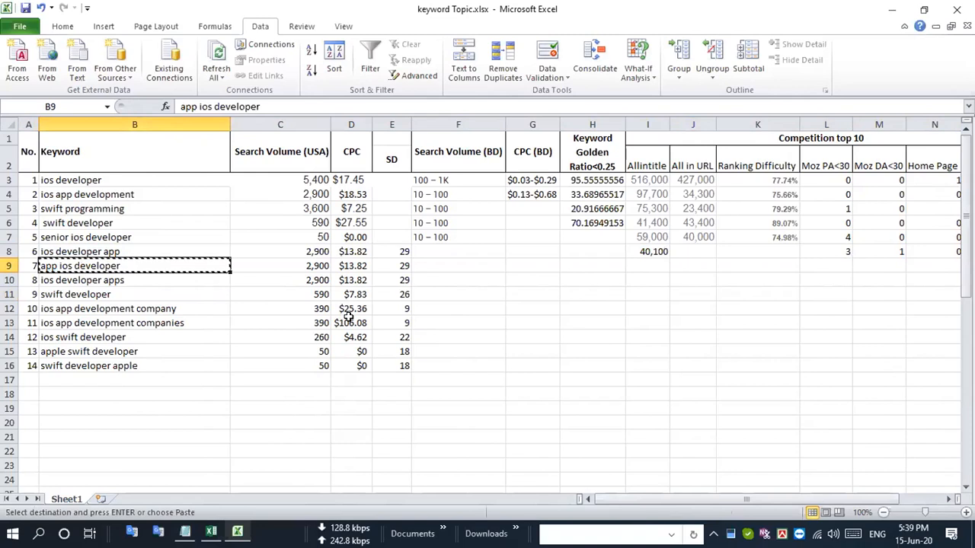
key(alt+Tab)
scroll(204, 181, up, 10)
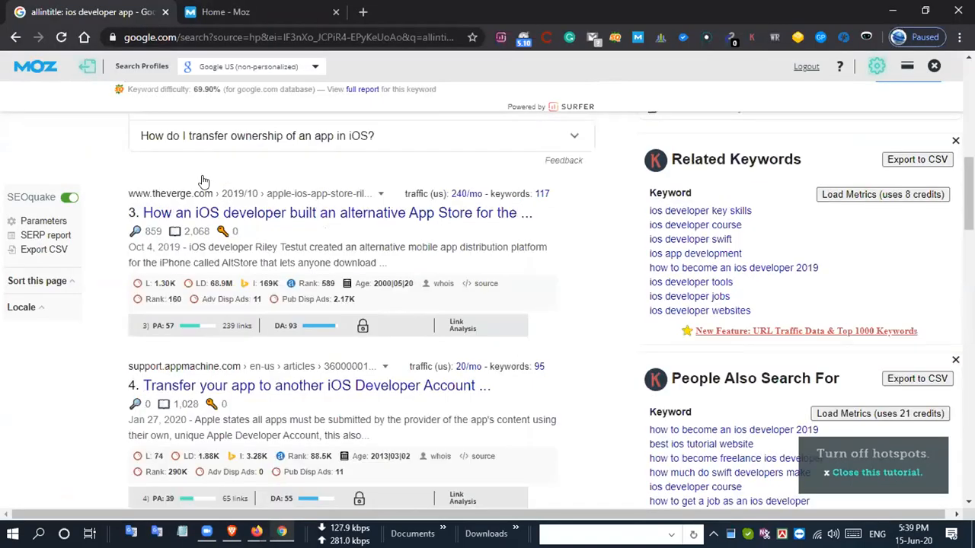
scroll(203, 181, up, 5)
drag(174, 111, 424, 104)
key(ctrl+v)
key(Return)
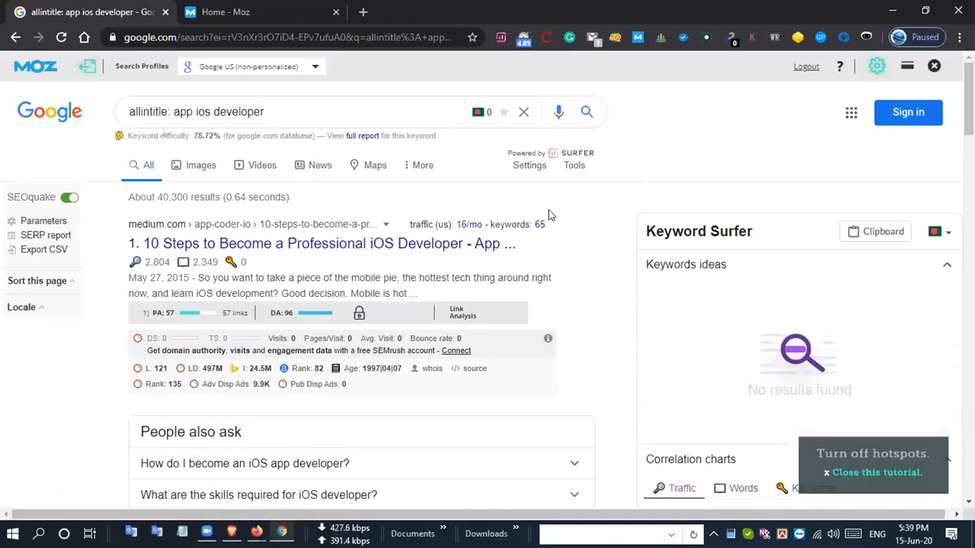
- Copy the keyword difficulty 78.72% from the Google page into the Ranking Difficulty cell of "app ios developer" in Excel
key(alt+Tab)
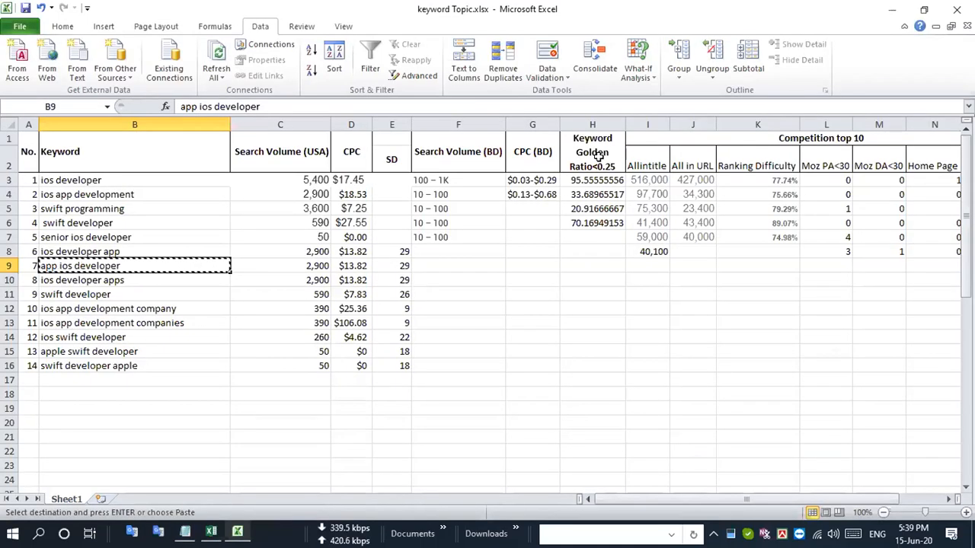
key(alt+Tab)
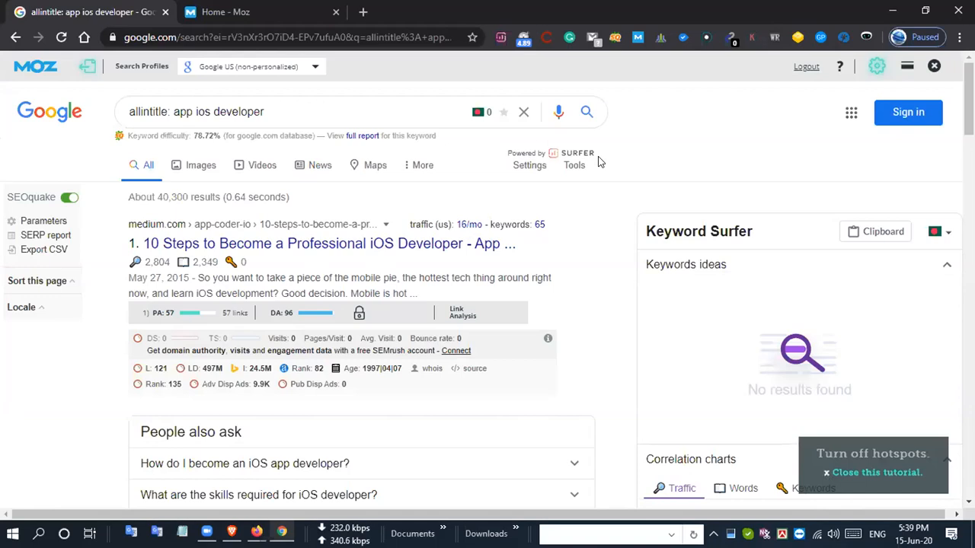
drag(192, 136, 217, 142)
key(alt+Tab)
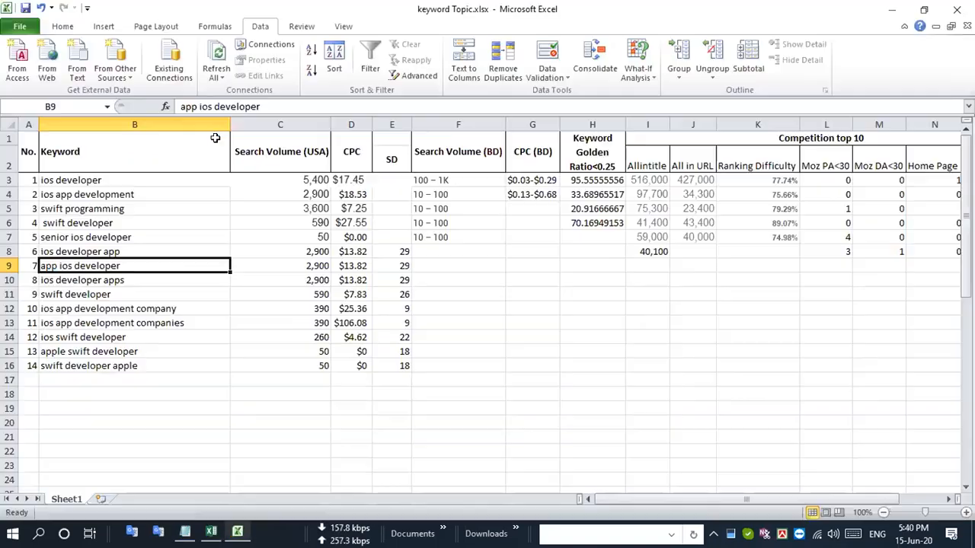
click(775, 264)
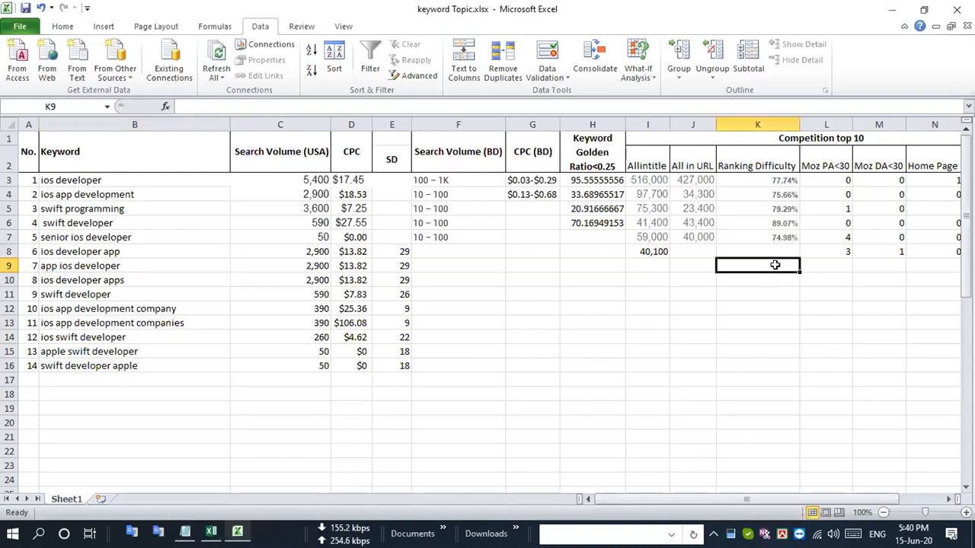
key(ctrl+v)
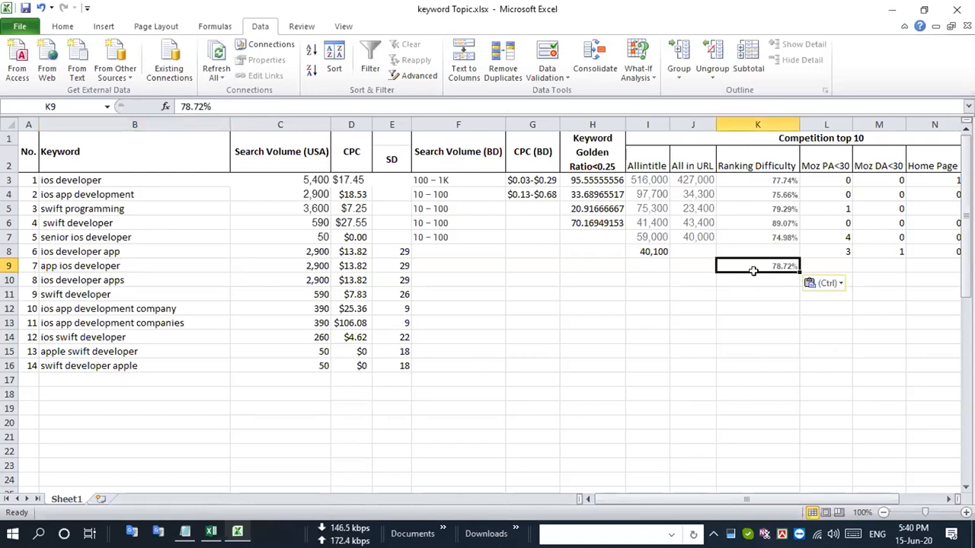
- Copy the result count 40,300 from the Google page into the Allintitle cell of "app ios developer" in Excel
key(alt+Tab)
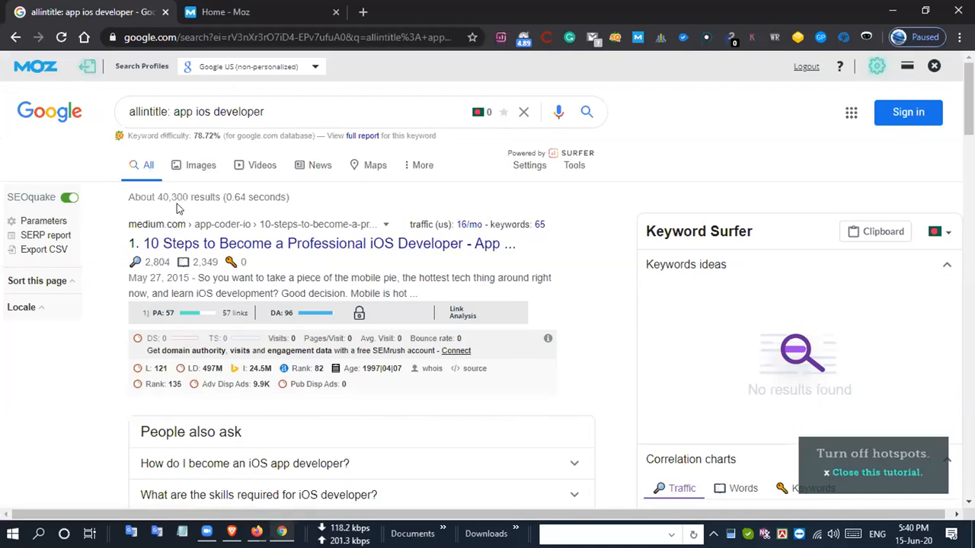
drag(156, 195, 190, 195)
key(ctrl+c)
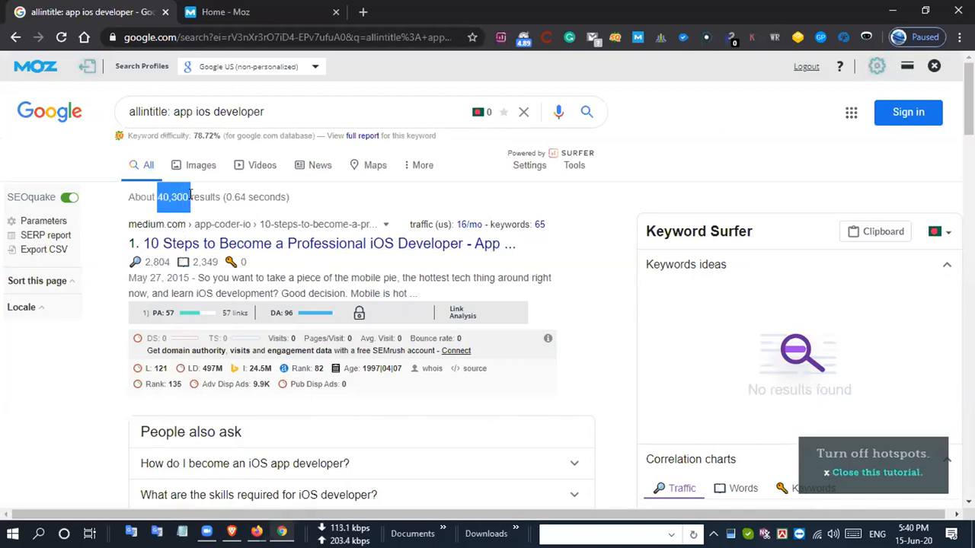
key(alt+Tab)
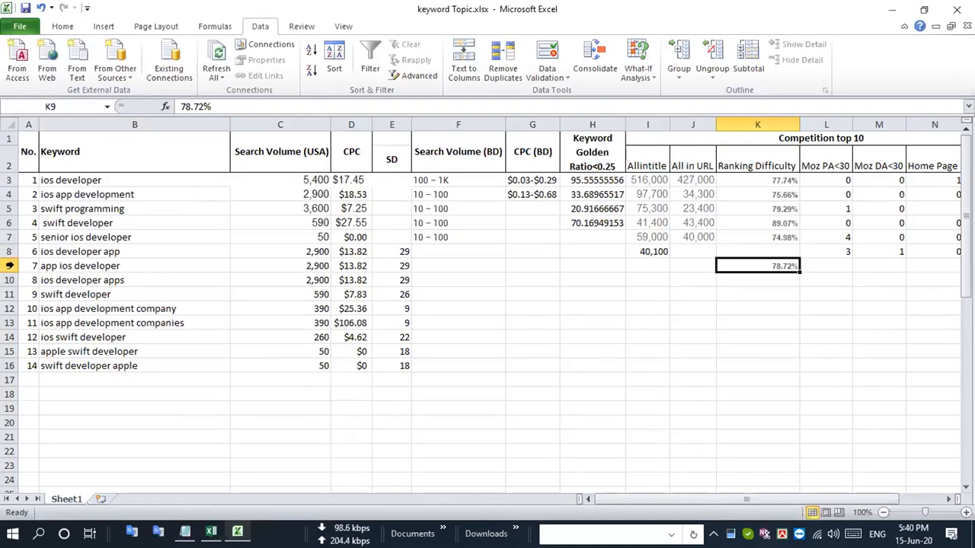
click(9, 265)
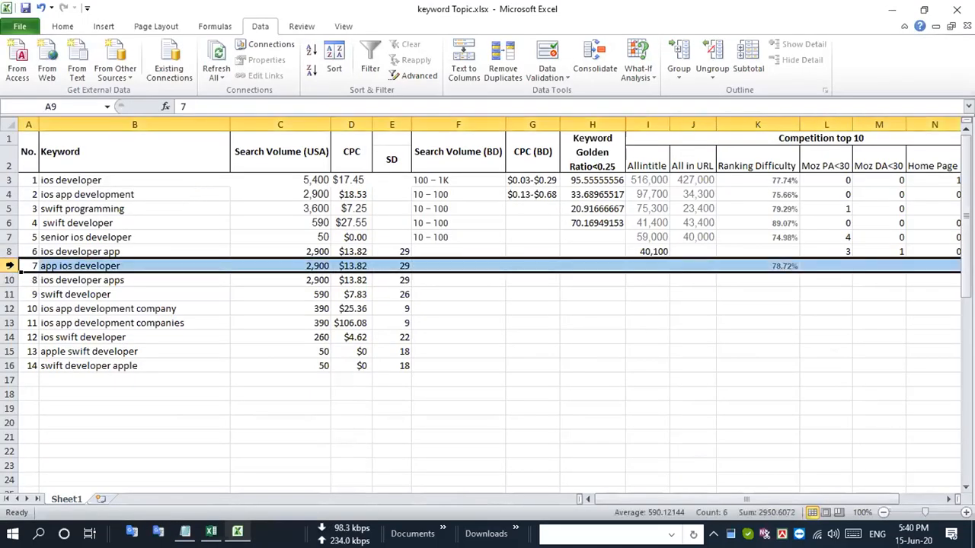
click(647, 265)
key(ctrl+v)
click(648, 322)
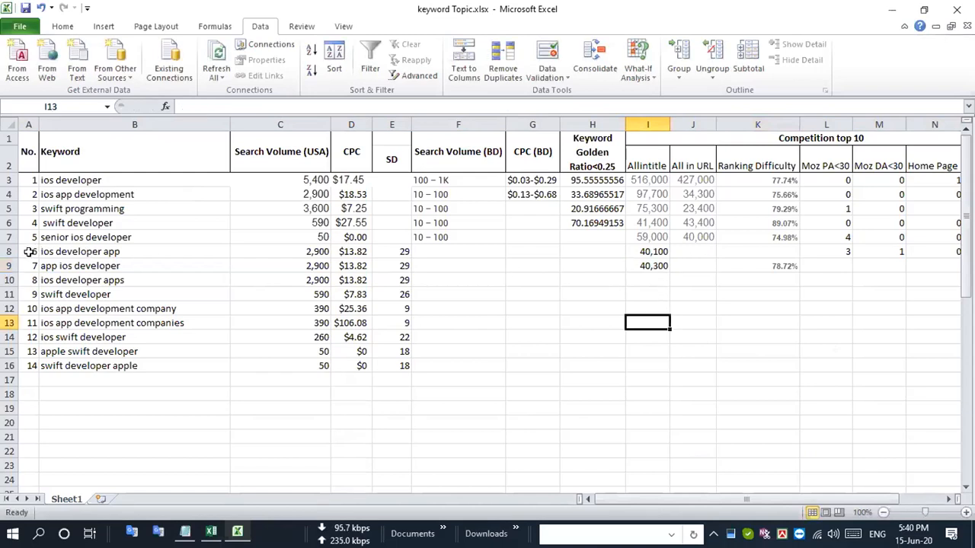
- Examine the Moz PA and DA values of the top ten Google results for "app ios developer" in Chrome
key(alt+Tab)
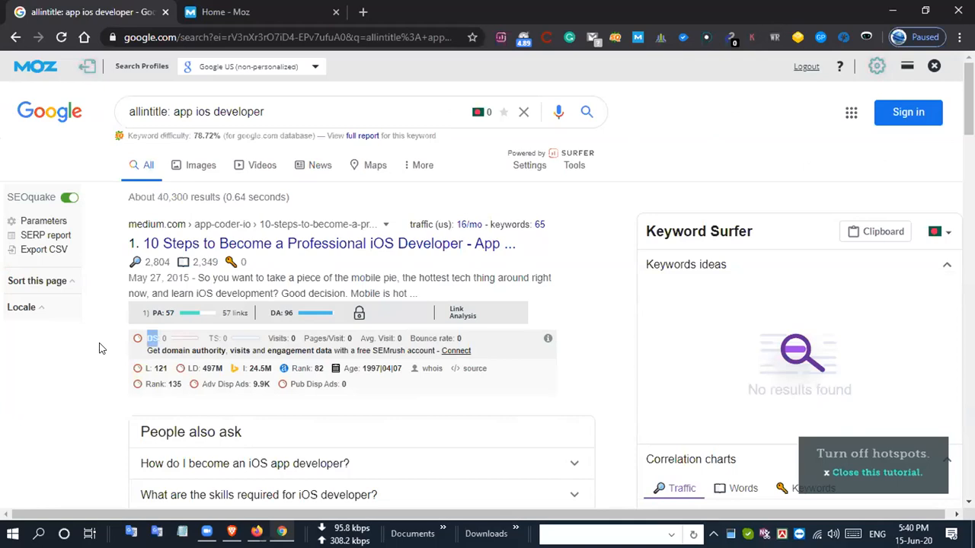
scroll(99, 348, down, 5)
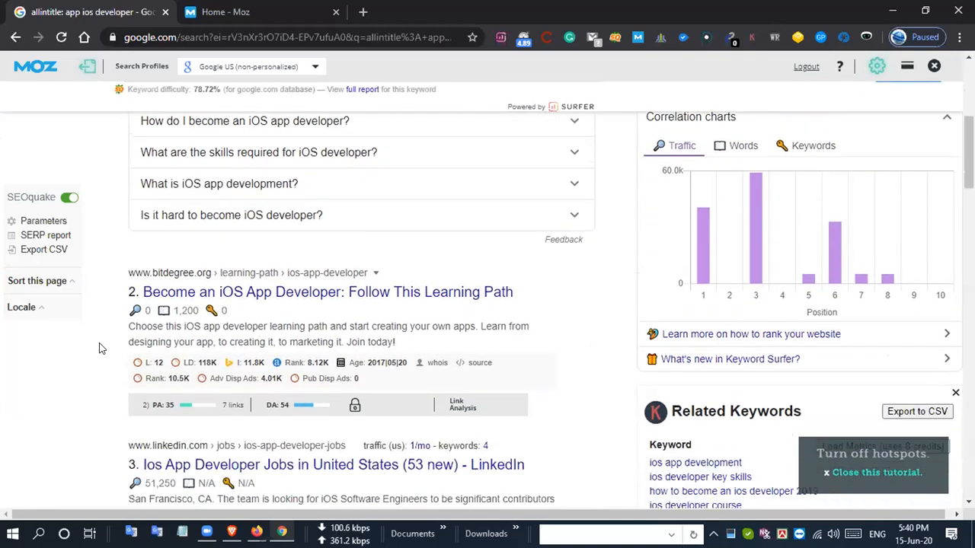
scroll(99, 348, down, 5)
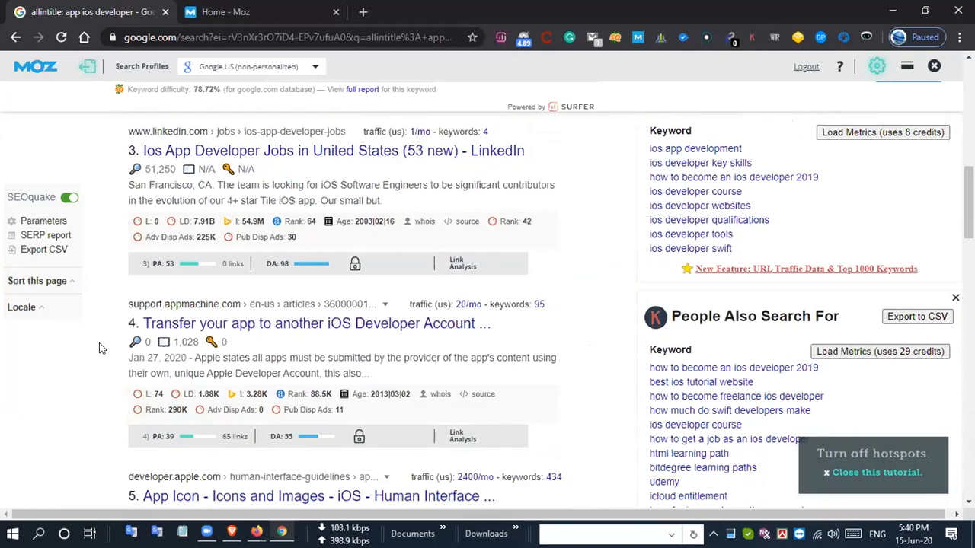
scroll(99, 348, down, 3)
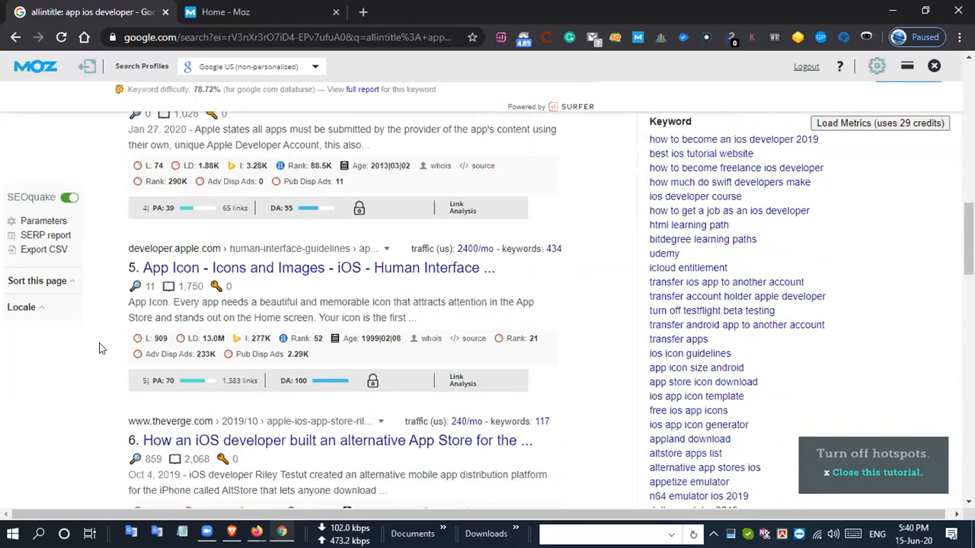
scroll(101, 348, down, 3)
scroll(104, 348, down, 5)
scroll(104, 348, down, 3)
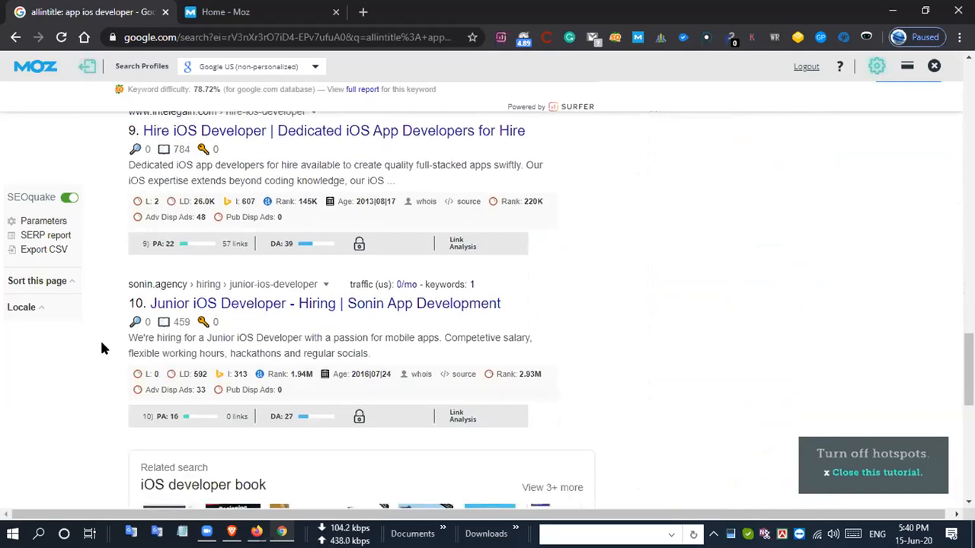
scroll(103, 346, down, 1)
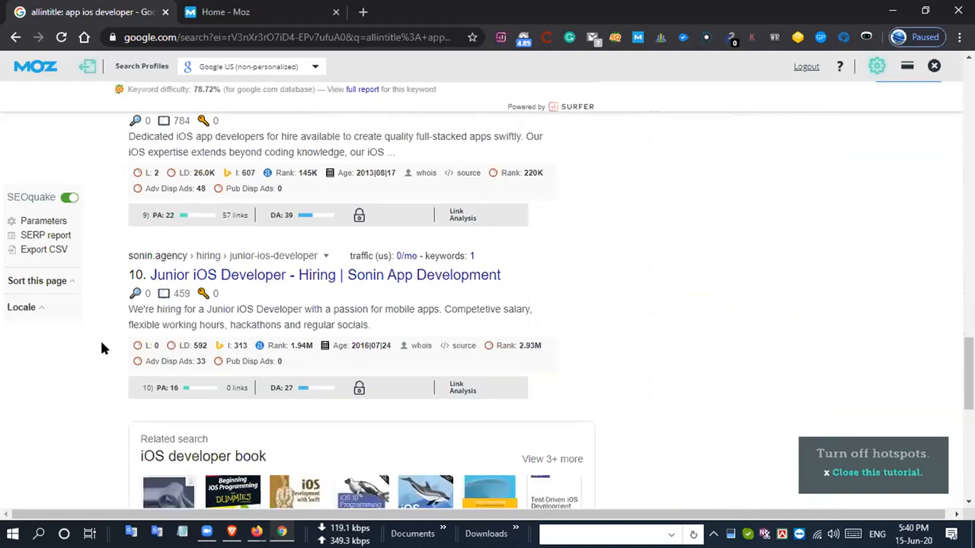
scroll(103, 349, down, 4)
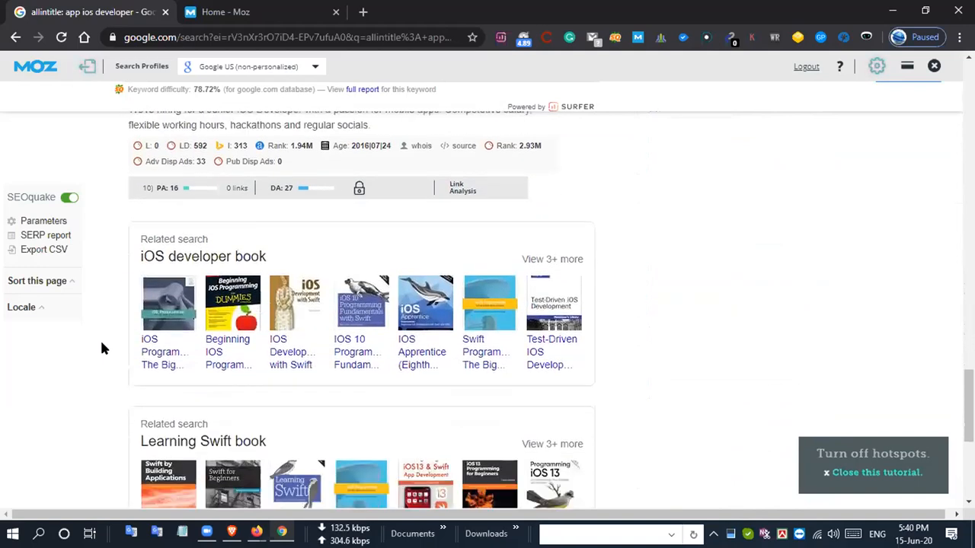
scroll(104, 348, down, 1)
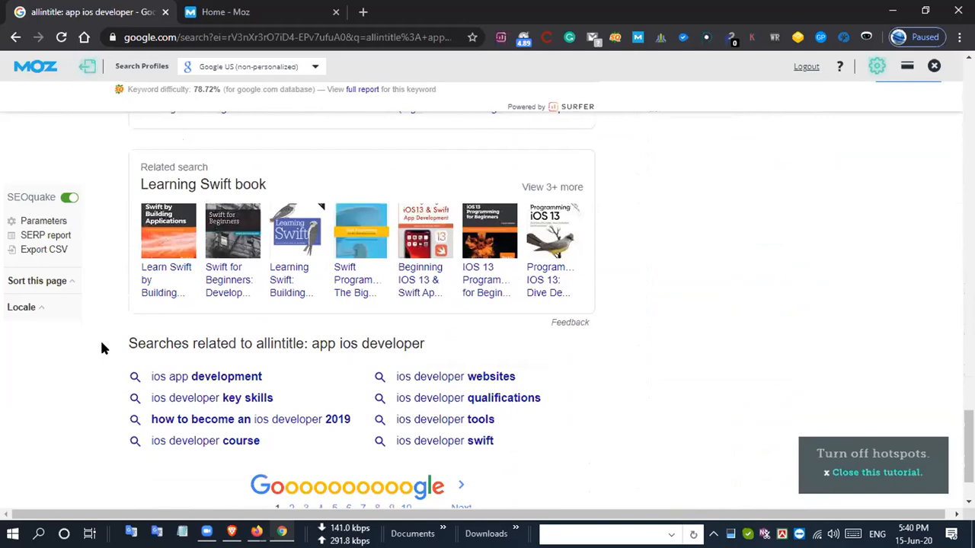
scroll(104, 348, up, 4)
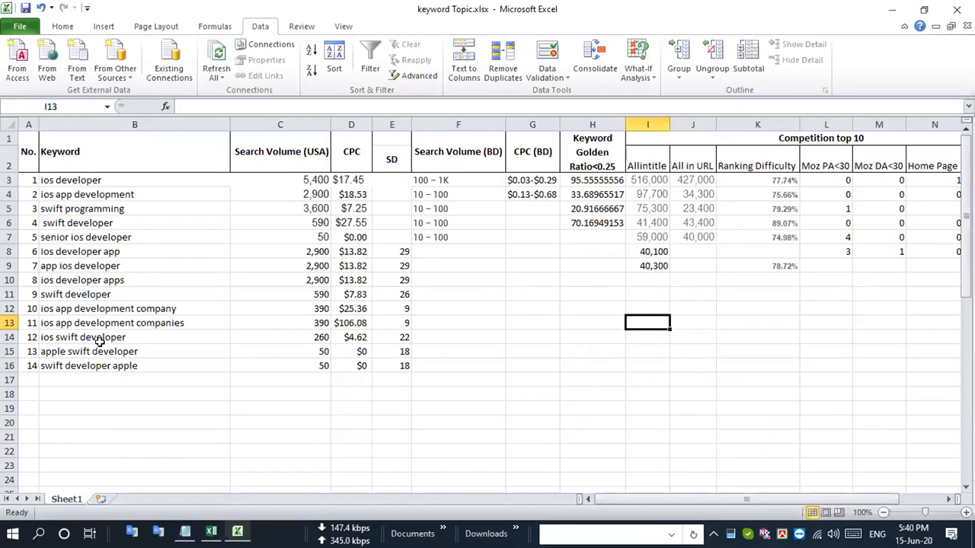
- Fill the "app ios developer" row in Excel with Moz PA<30 of 2, Moz DA<30 of 1 and Home Page 0
click(831, 267)
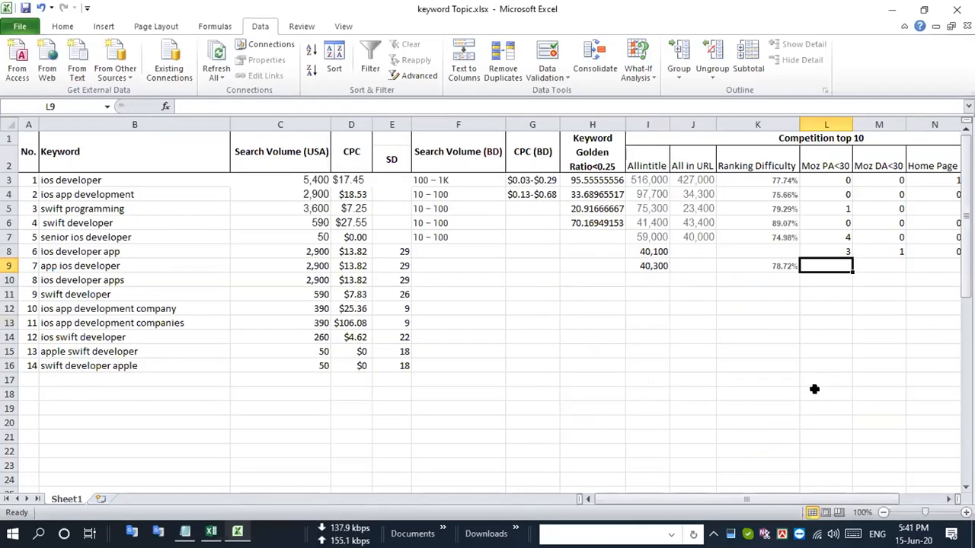
text(2)
key(Tab)
text(1)
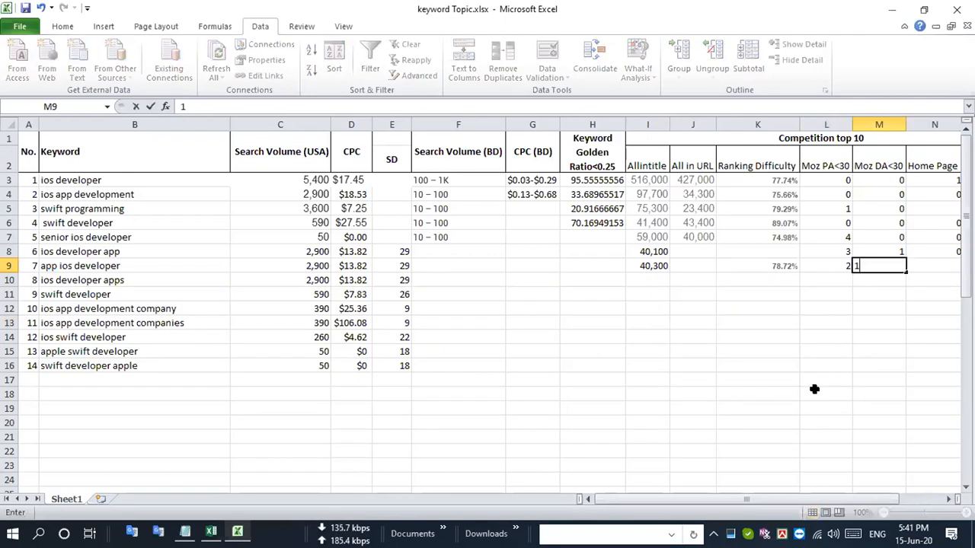
key(Tab)
text(0)
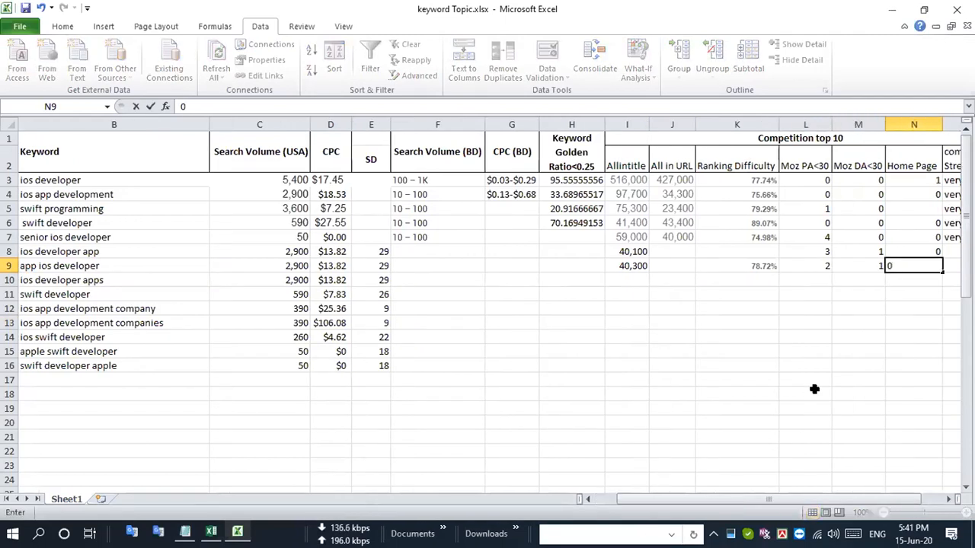
key(Return)
key(Left)
key(Left)
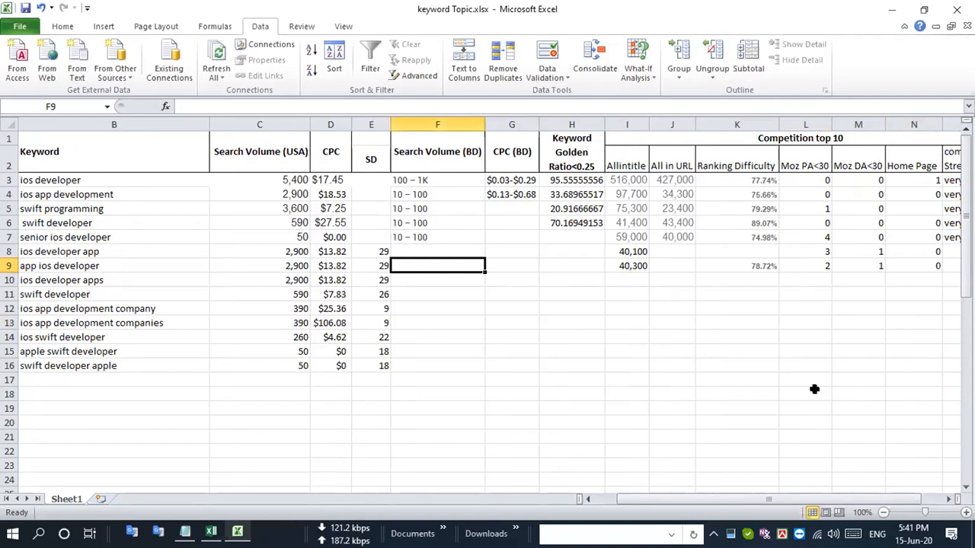
key(Right)
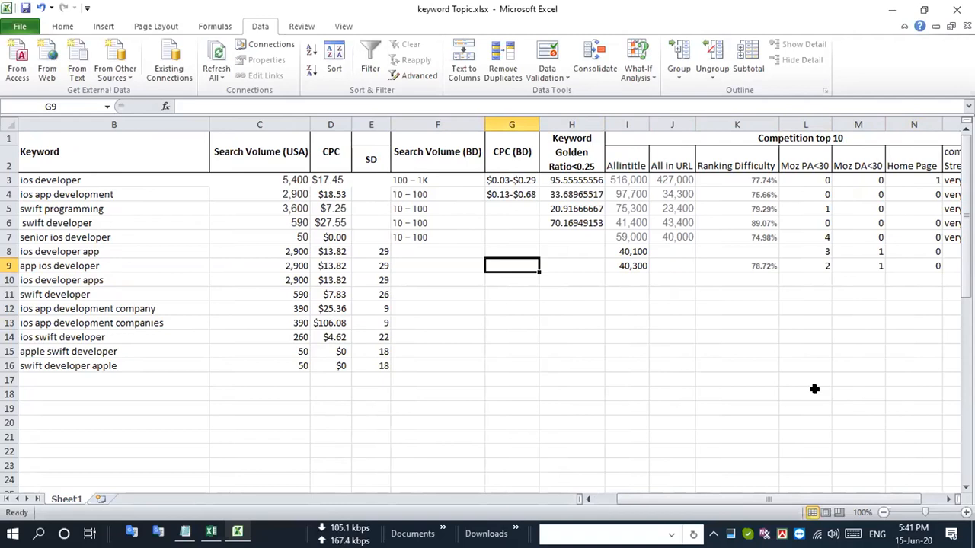
key(Left)
key(Left)
key(Left)
key(Left)
key(Left)
key(Left)
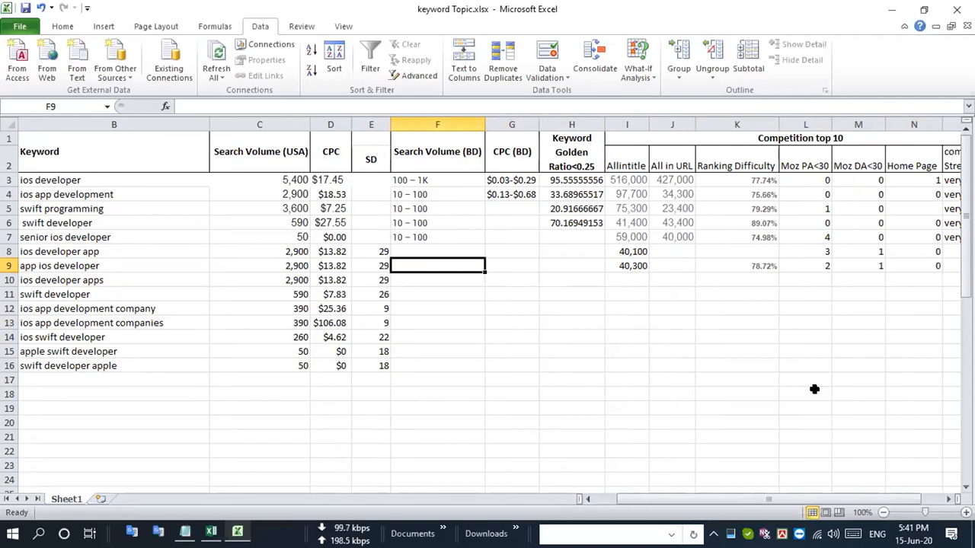
click(6, 266)
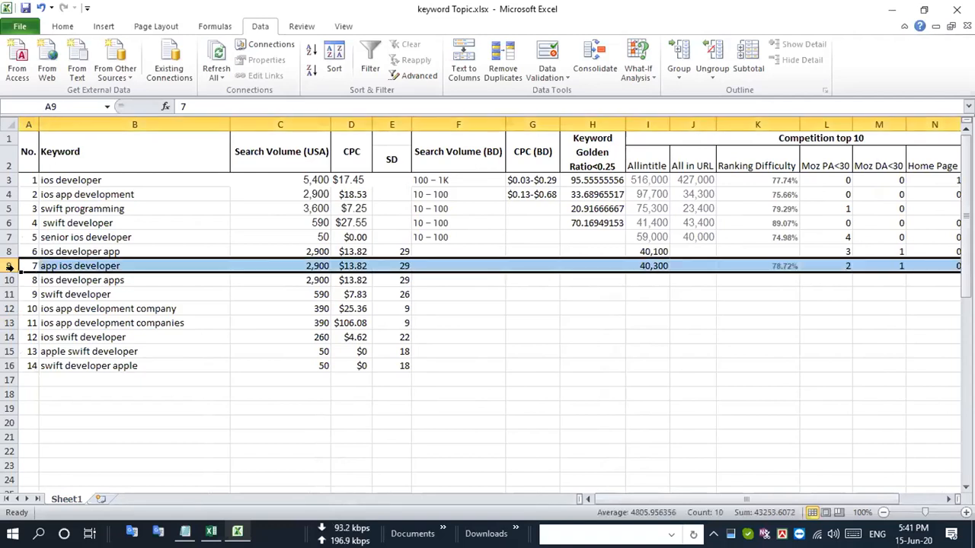
- Copy the keyword "ios developer apps" from the sheet and search Google in Chrome for "allintitle:ios developer apps"
click(88, 280)
key(ctrl+c)
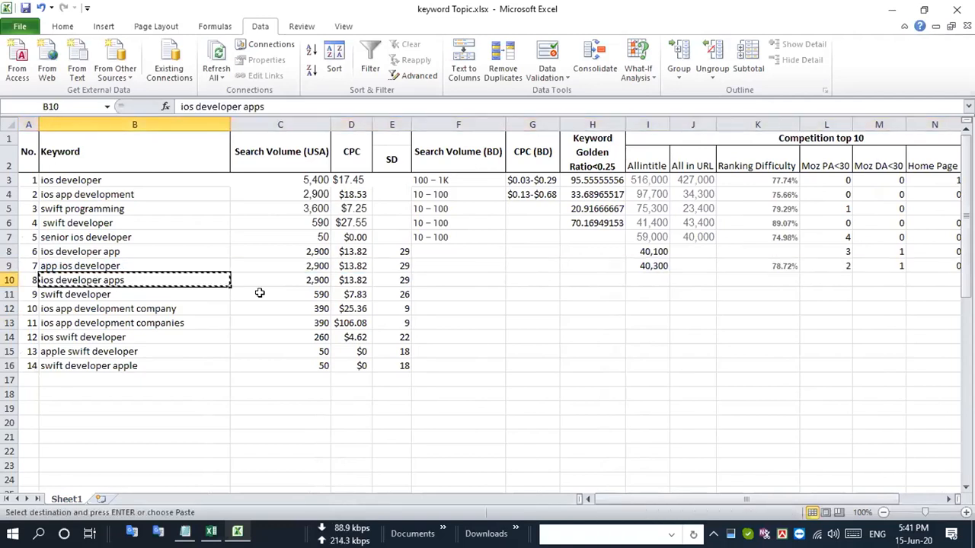
key(alt+Tab)
scroll(276, 299, up, 15)
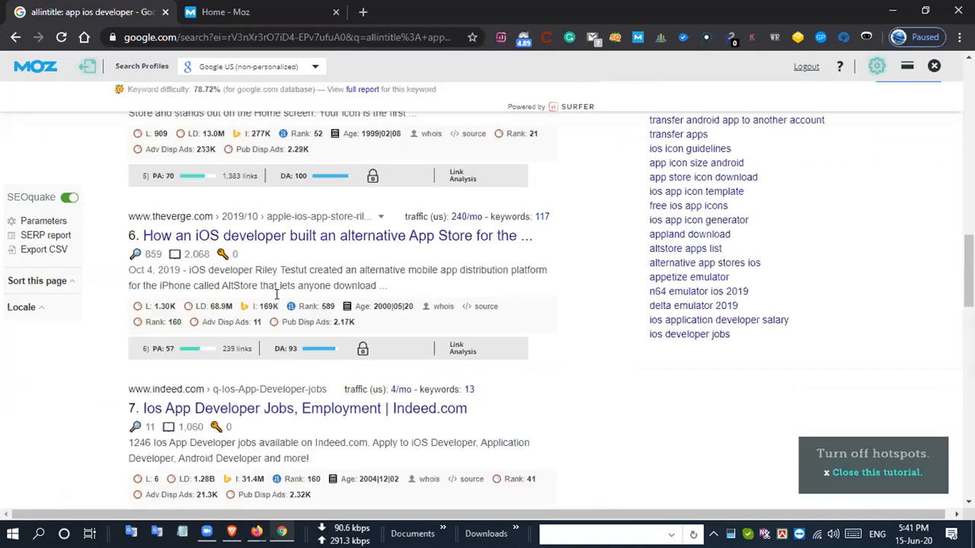
drag(239, 111, 364, 130)
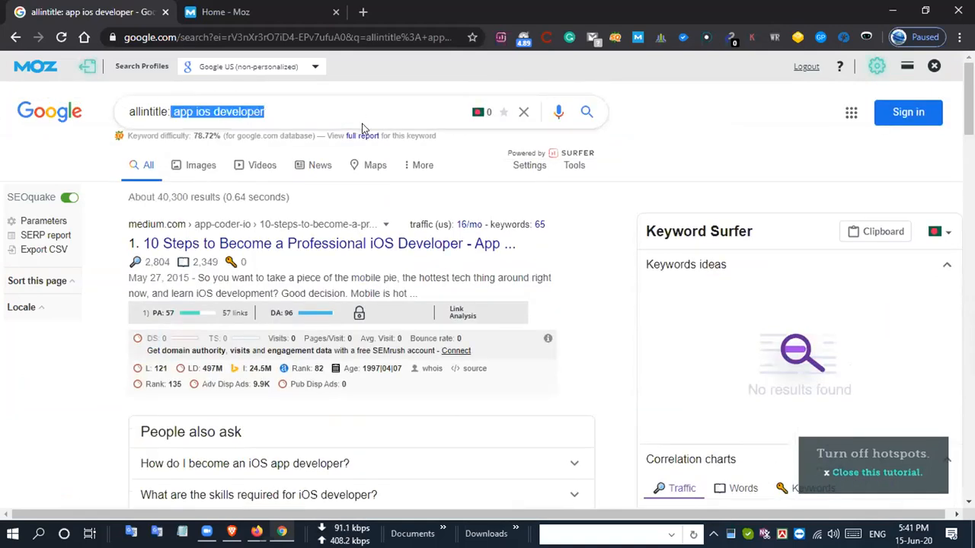
key(ctrl+v)
key(Left)
key(Left)
key(Left)
key(Left)
key(Left)
key(Left)
key(Left)
key(Left)
key(Left)
key(Left)
key(Left)
key(Left)
key(Left)
key(Left)
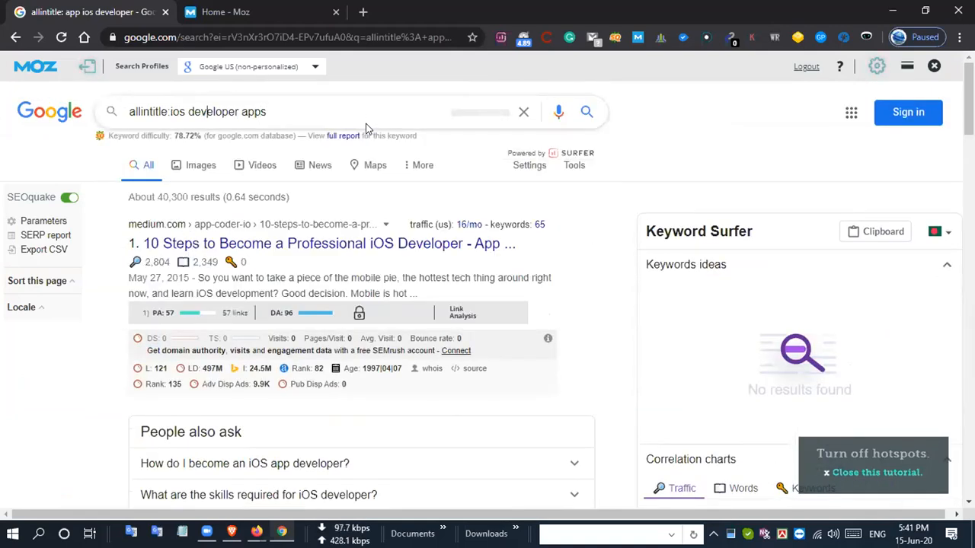
key(Return)
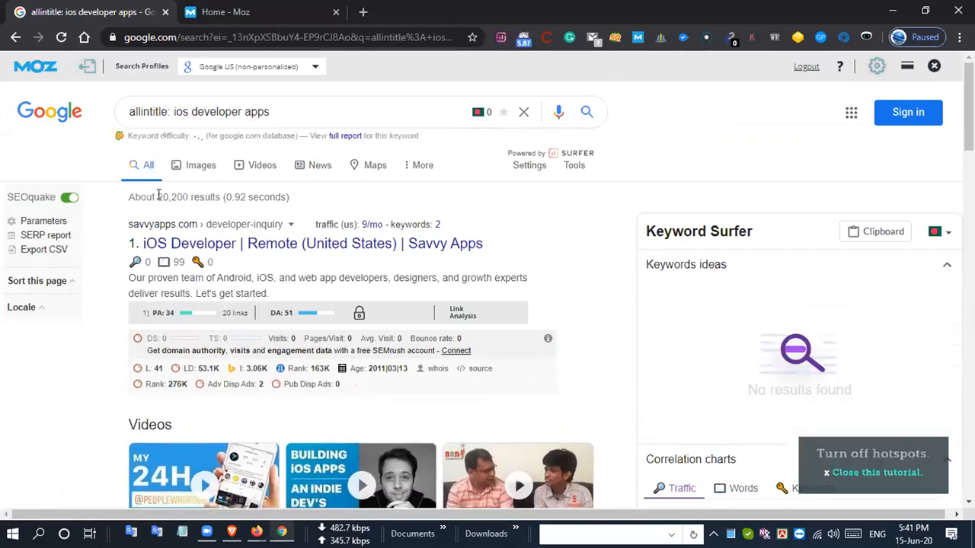
- Copy the result count 20,200 from the Google page into the Allintitle cell of "ios developer apps" in Excel
drag(157, 197, 189, 197)
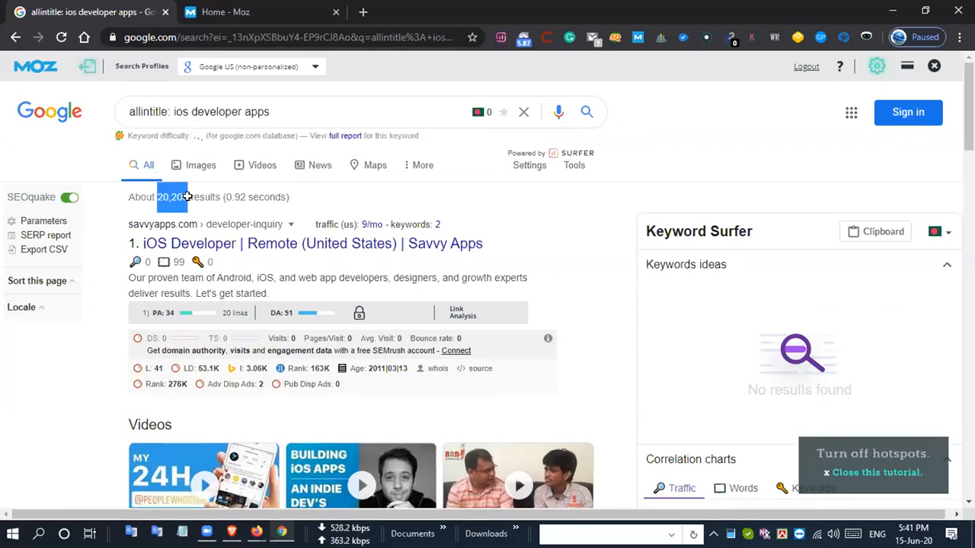
key(alt+Tab)
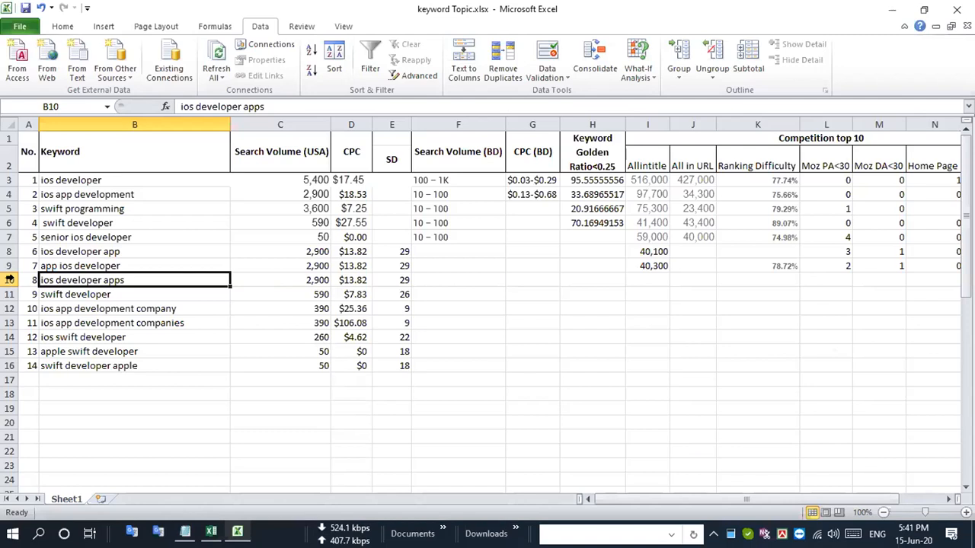
click(10, 280)
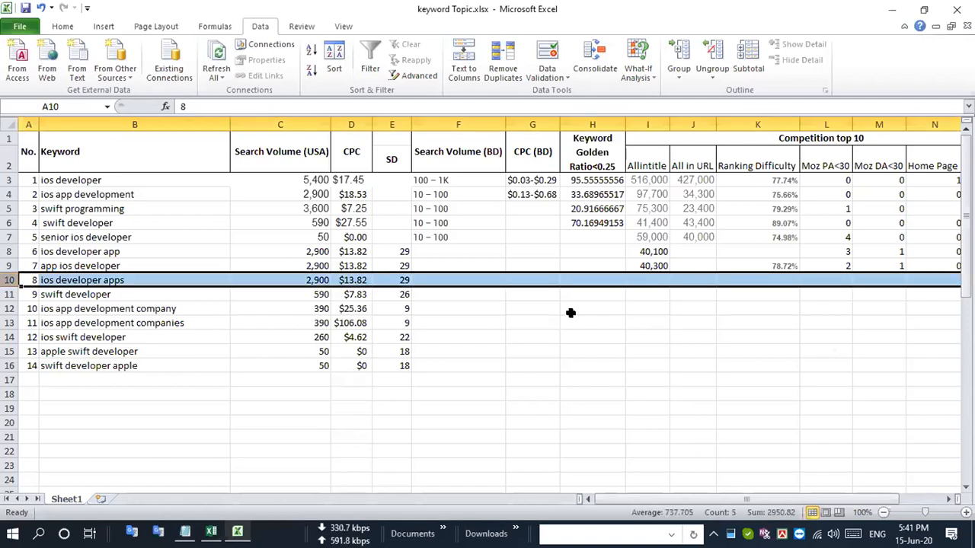
click(649, 281)
text(20,200)
click(679, 309)
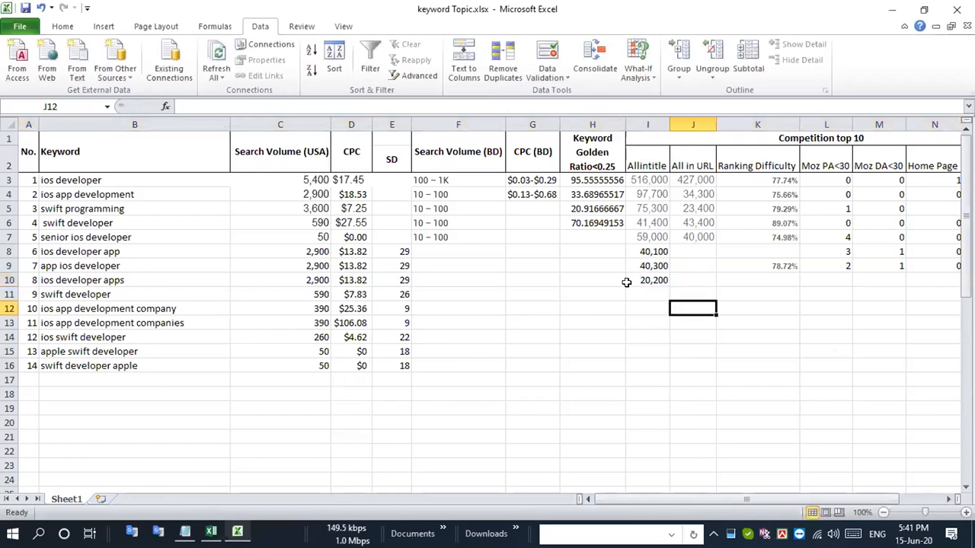
click(9, 281)
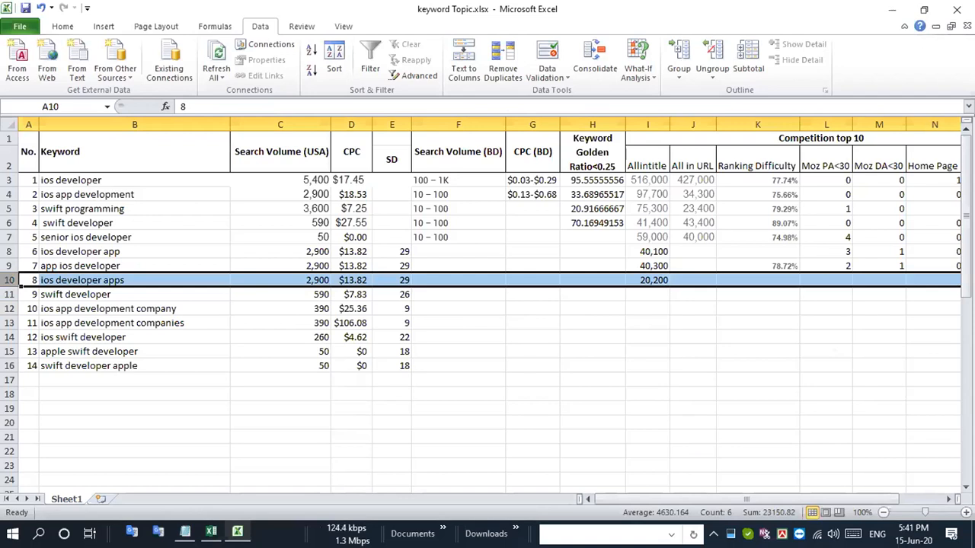
- Copy the keyword difficulty 61.14% from the Google page in Chrome into the Ranking Difficulty cell of "ios developer apps" in Excel
key(alt+Tab)
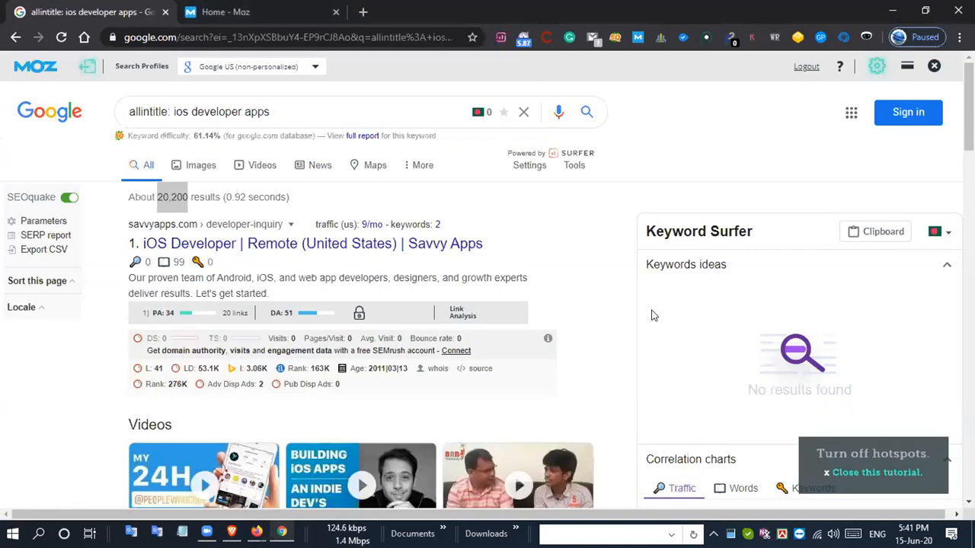
drag(193, 136, 219, 135)
key(ctrl+c)
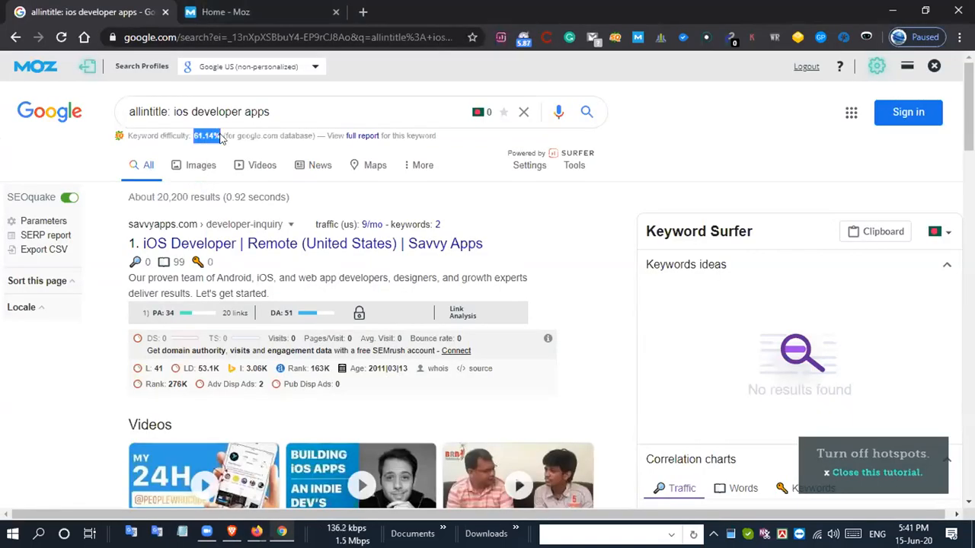
key(alt+Tab)
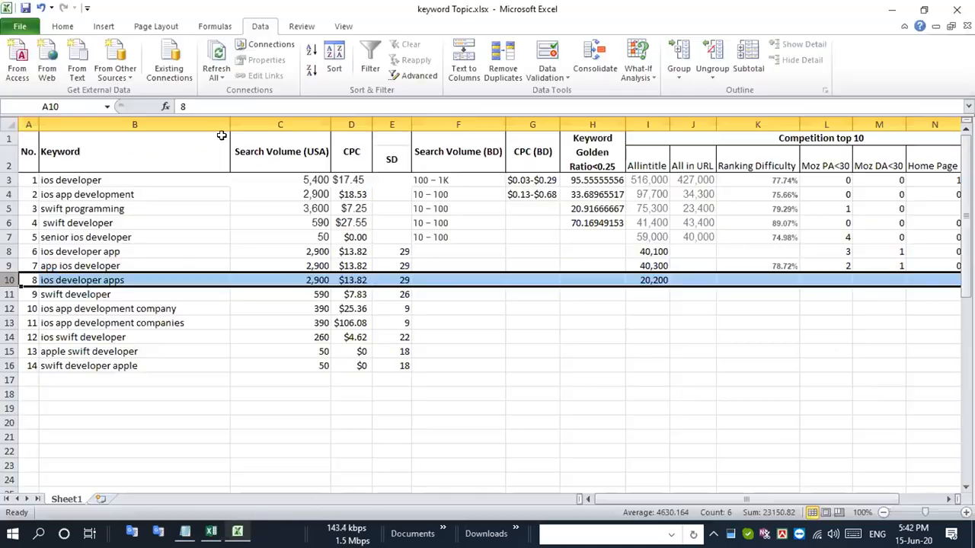
click(773, 281)
key(ctrl+v)
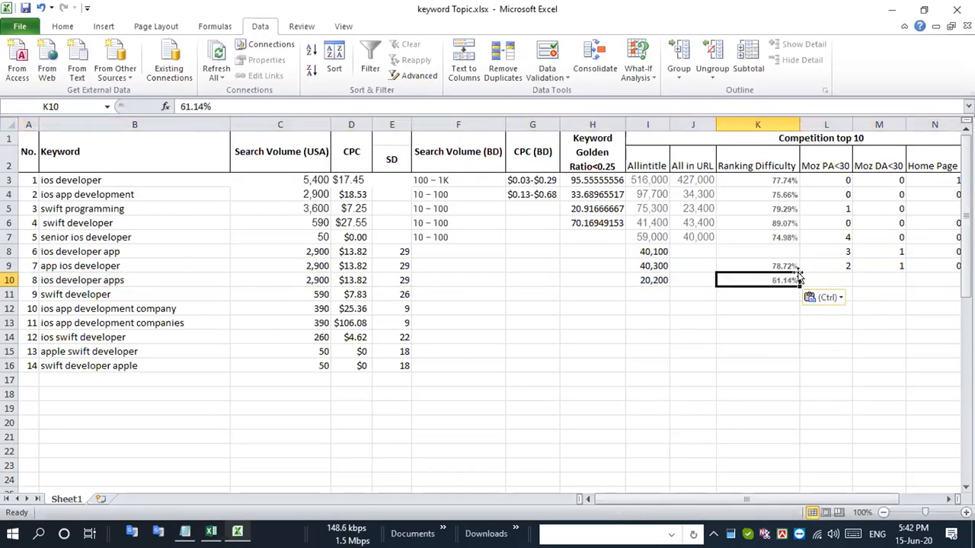
click(10, 280)
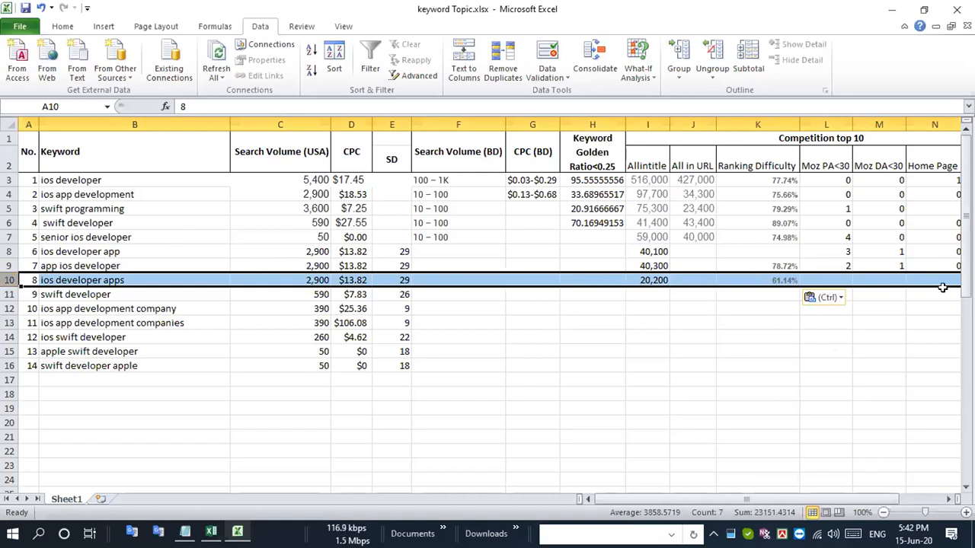
- Examine the Moz PA and DA values and page URLs of the Google results for "allintitle: ios developer apps" in Chrome
key(alt+Tab)
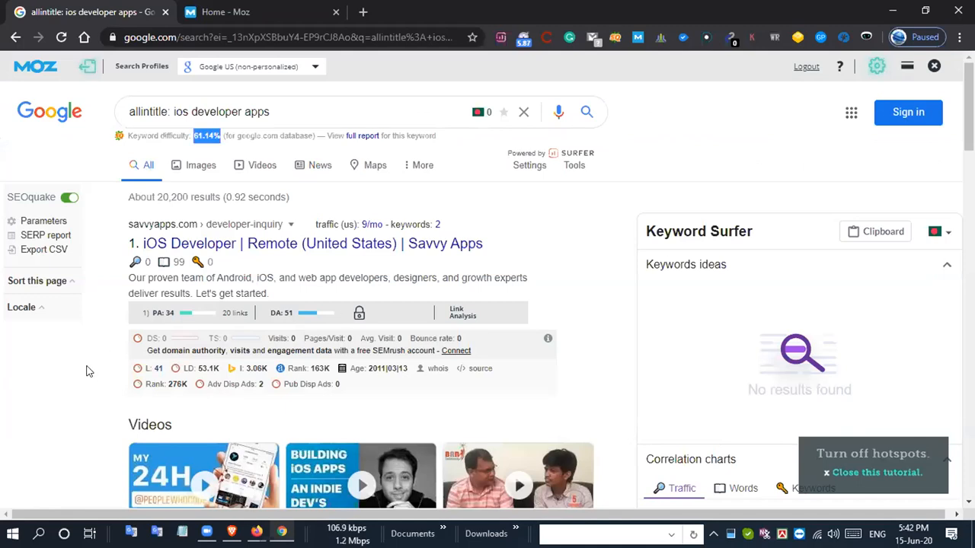
scroll(96, 371, down, 2)
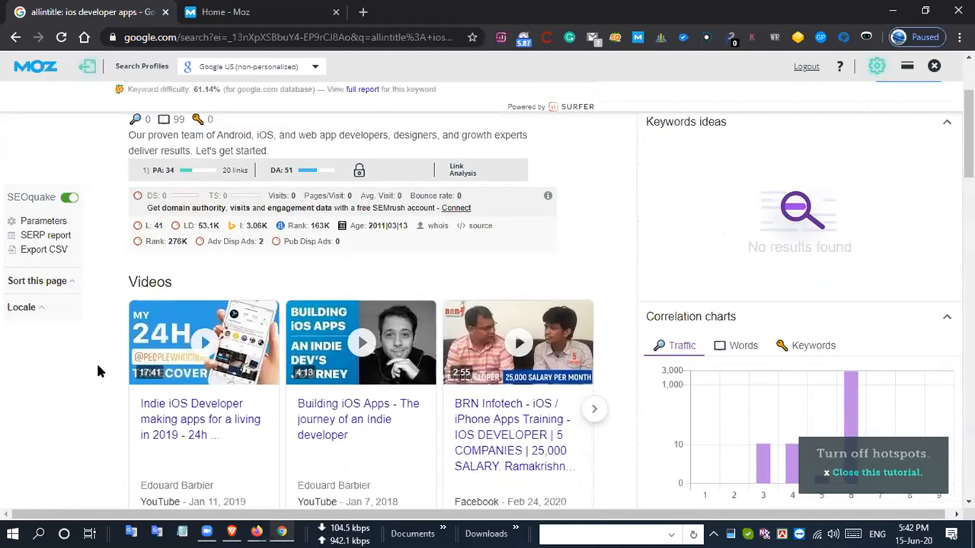
scroll(97, 371, down, 4)
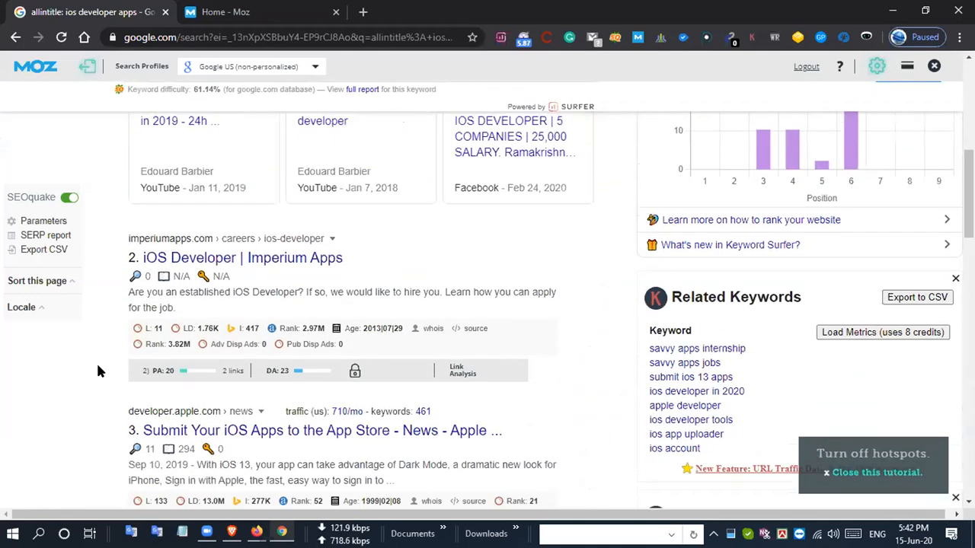
scroll(97, 371, down, 1)
scroll(97, 371, down, 1)
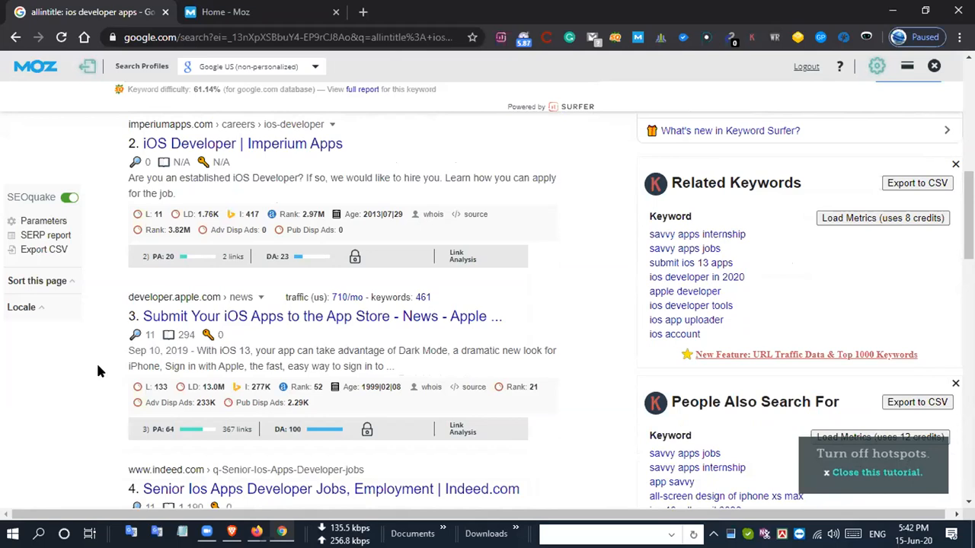
scroll(98, 371, down, 2)
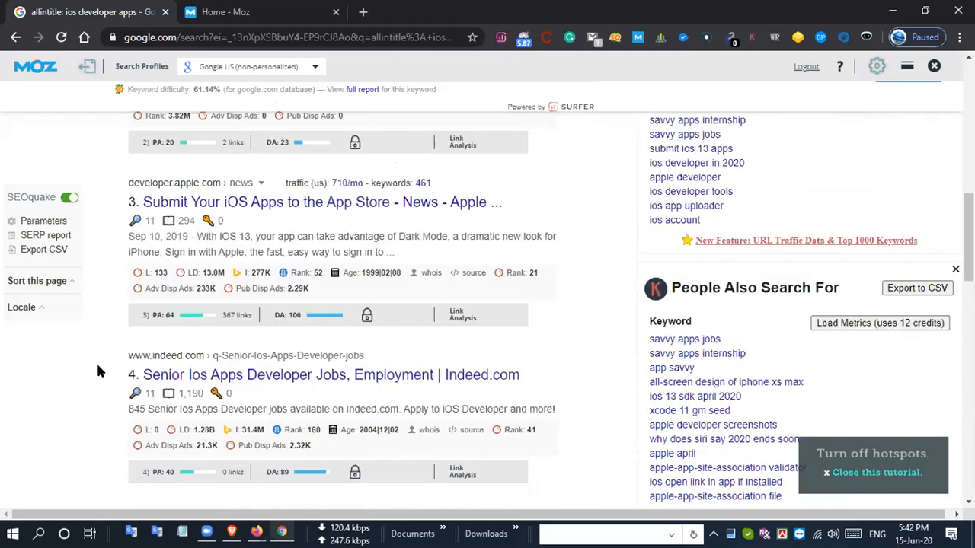
scroll(97, 371, down, 1)
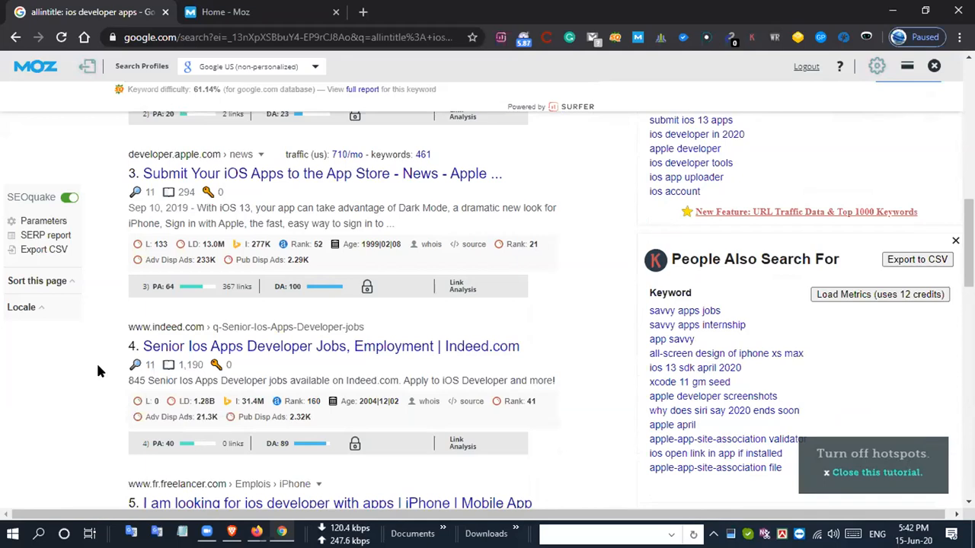
scroll(114, 358, down, 2)
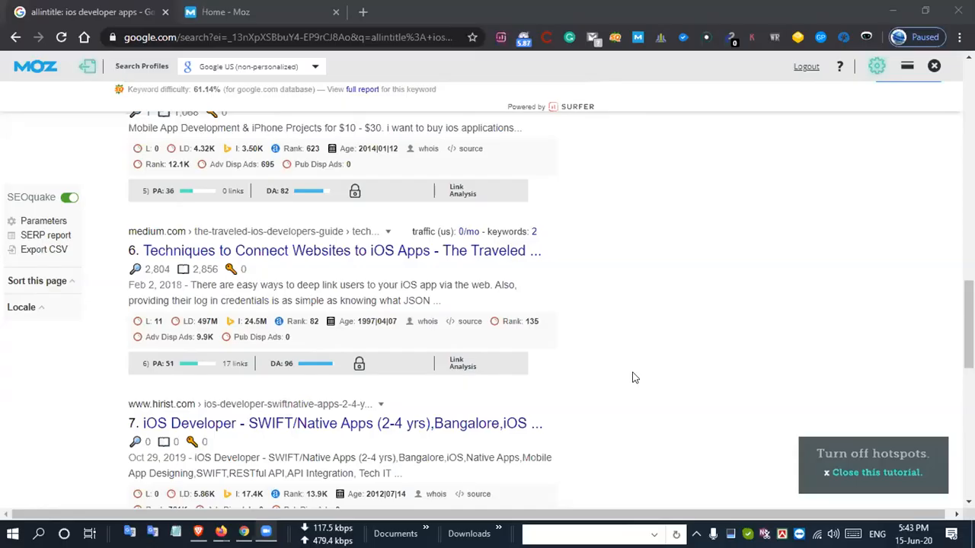
scroll(631, 377, up, 12)
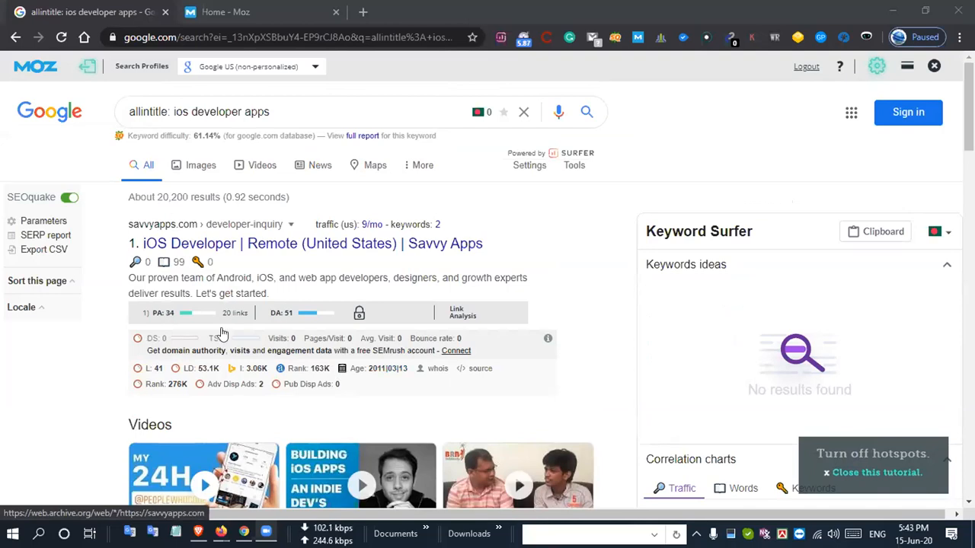
scroll(223, 332, down, 1)
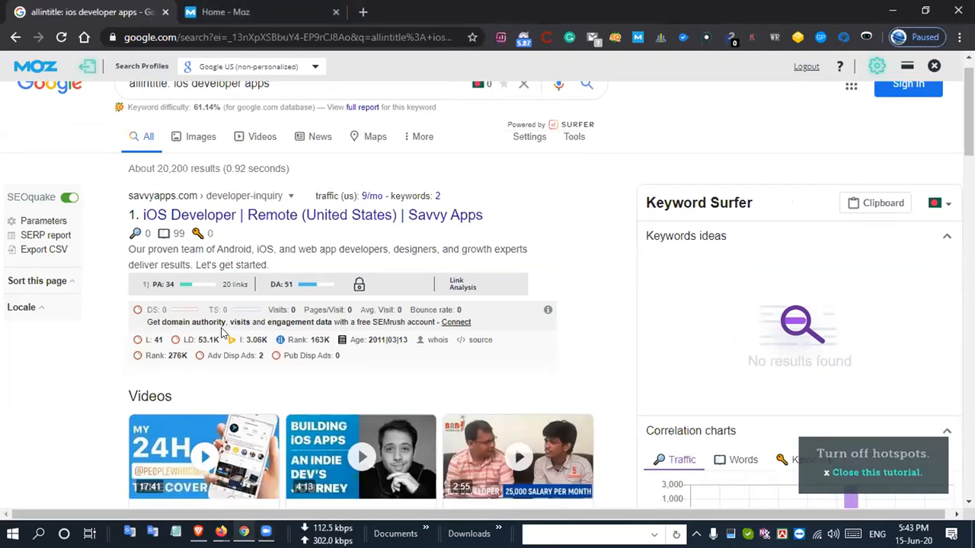
scroll(222, 333, down, 1)
scroll(104, 237, up, 1)
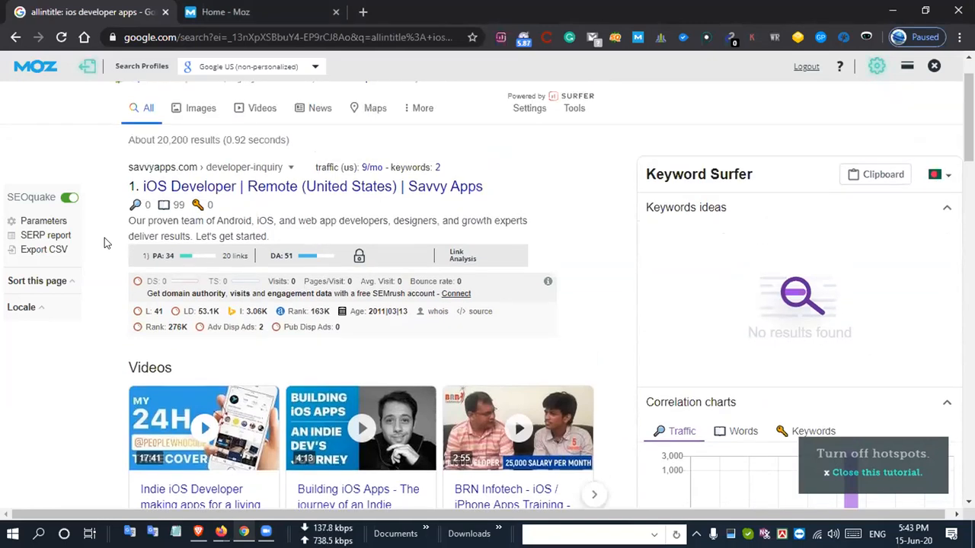
scroll(85, 132, up, 1)
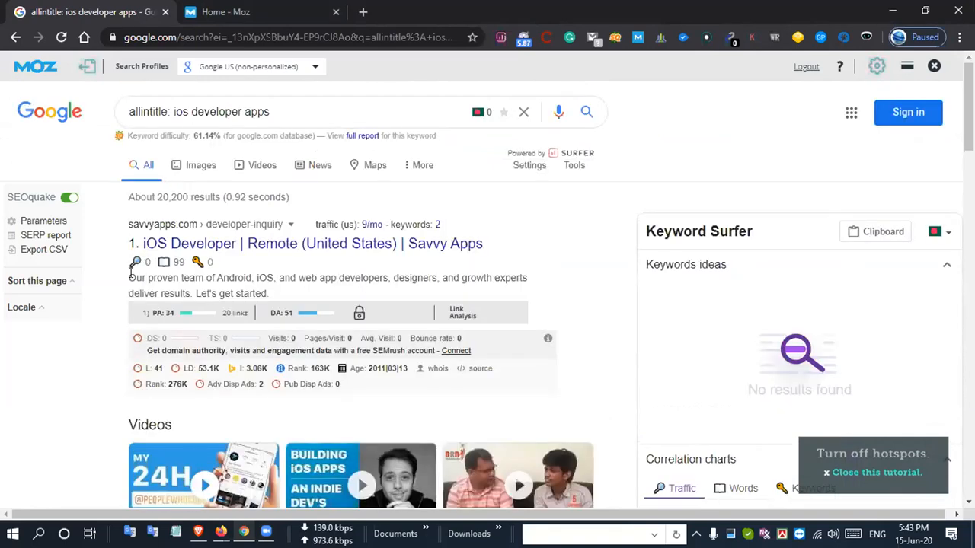
scroll(105, 327, down, 3)
scroll(105, 327, up, 3)
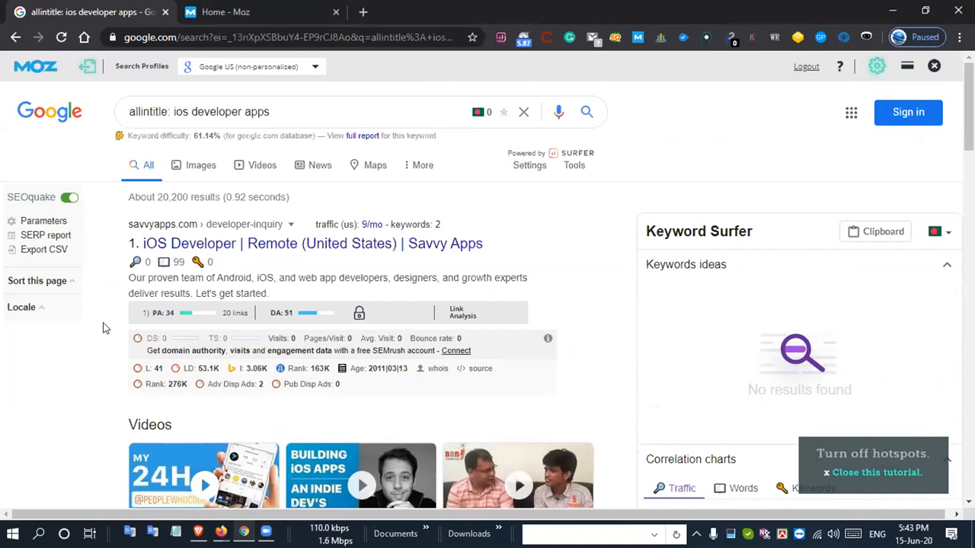
scroll(105, 327, down, 2)
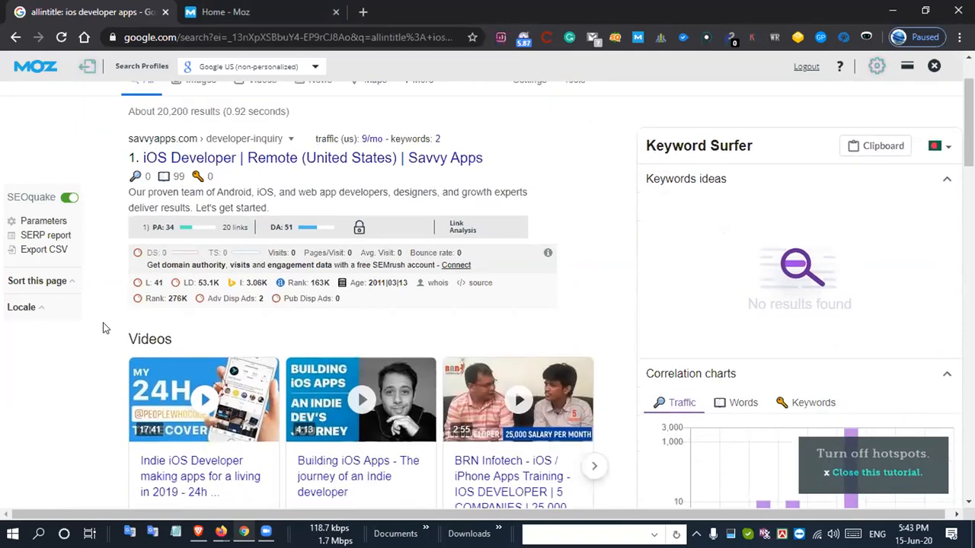
scroll(105, 327, down, 3)
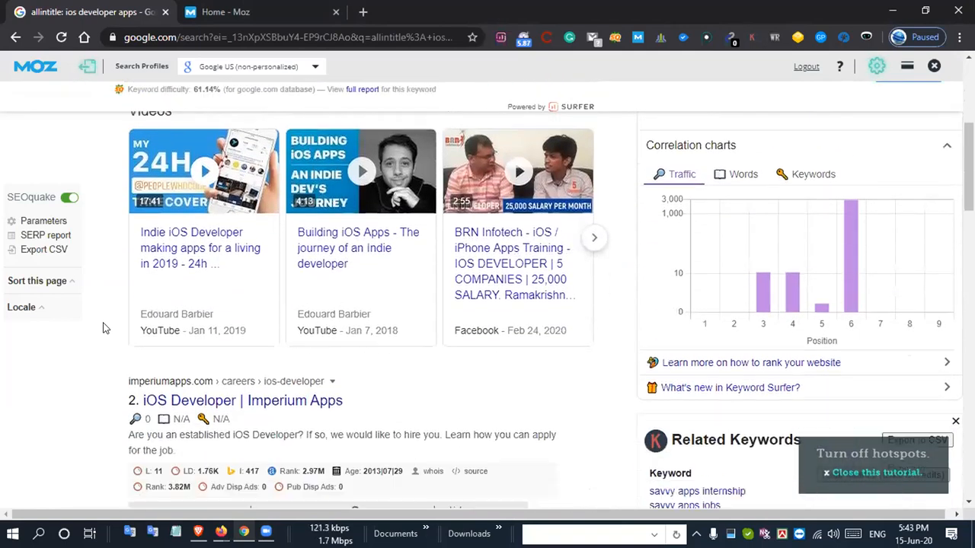
scroll(105, 327, down, 3)
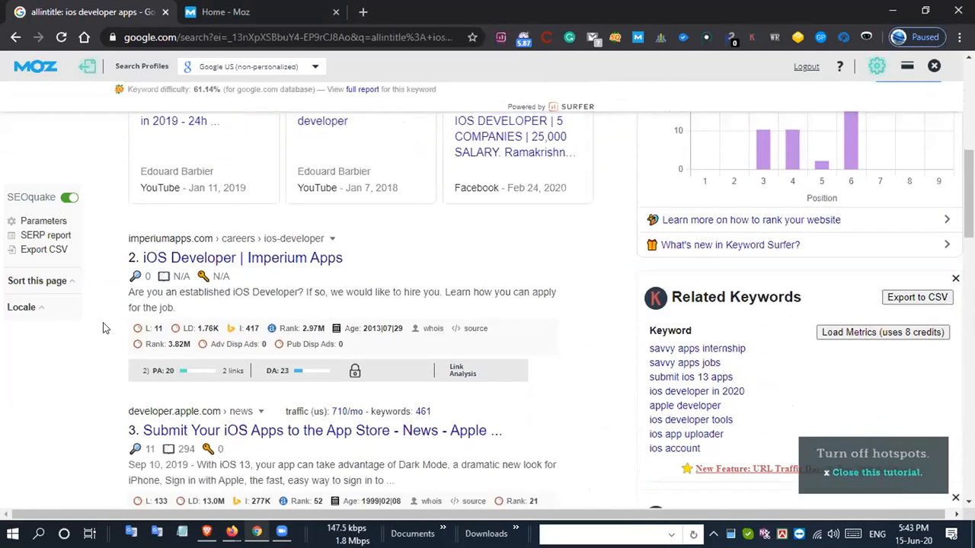
scroll(105, 328, down, 3)
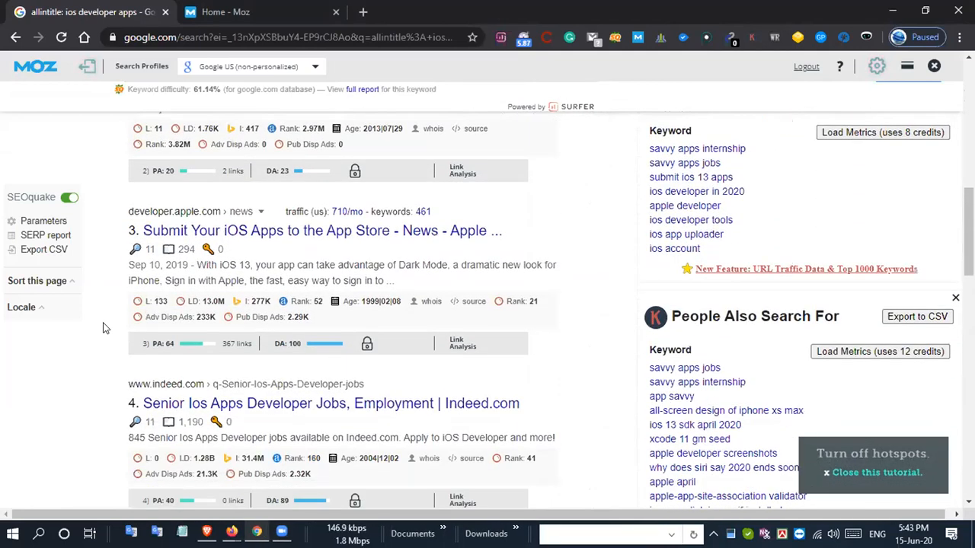
scroll(105, 327, up, 1)
scroll(259, 187, down, 1)
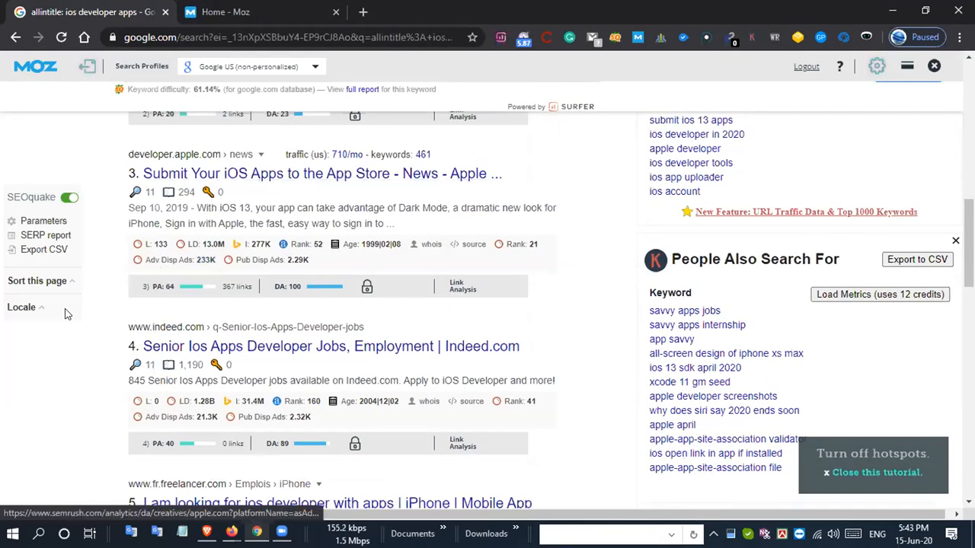
scroll(65, 312, down, 3)
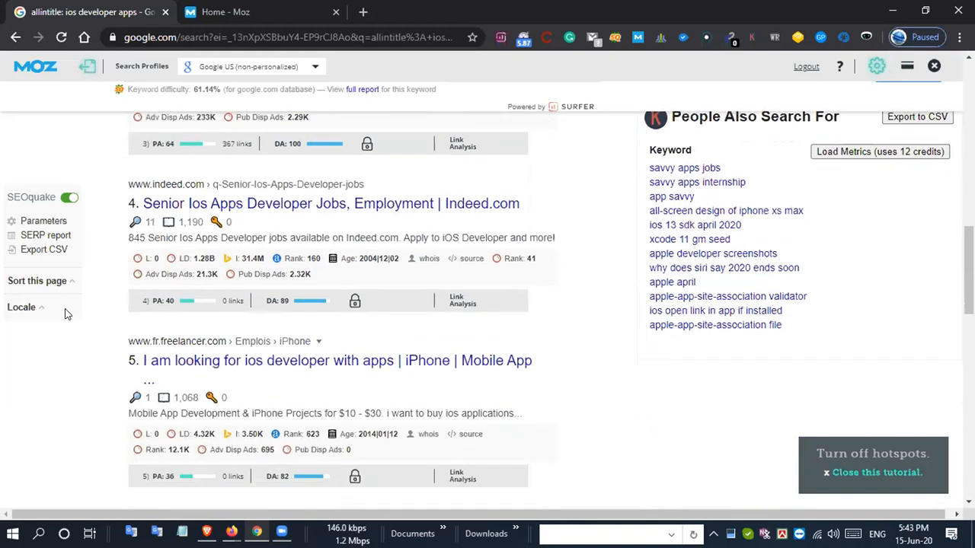
scroll(65, 312, down, 3)
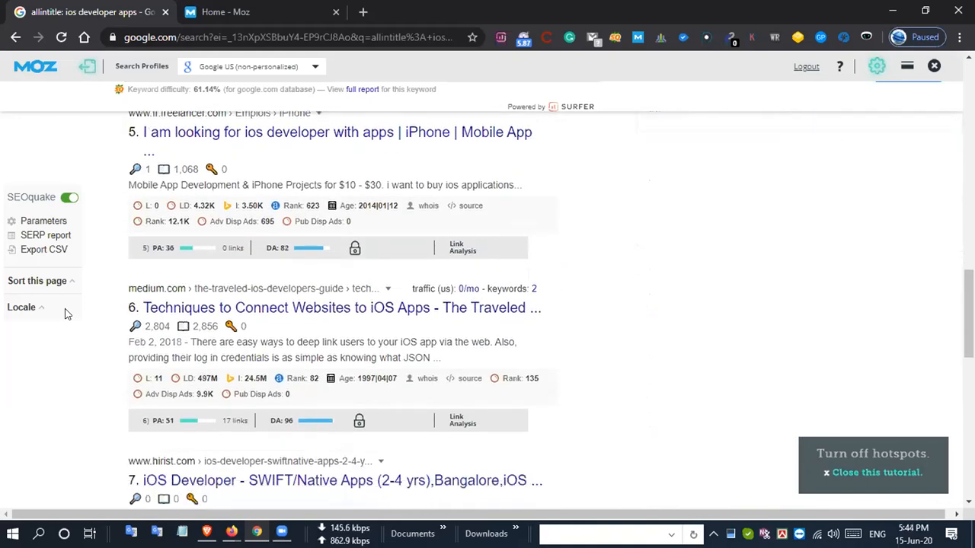
scroll(65, 312, down, 2)
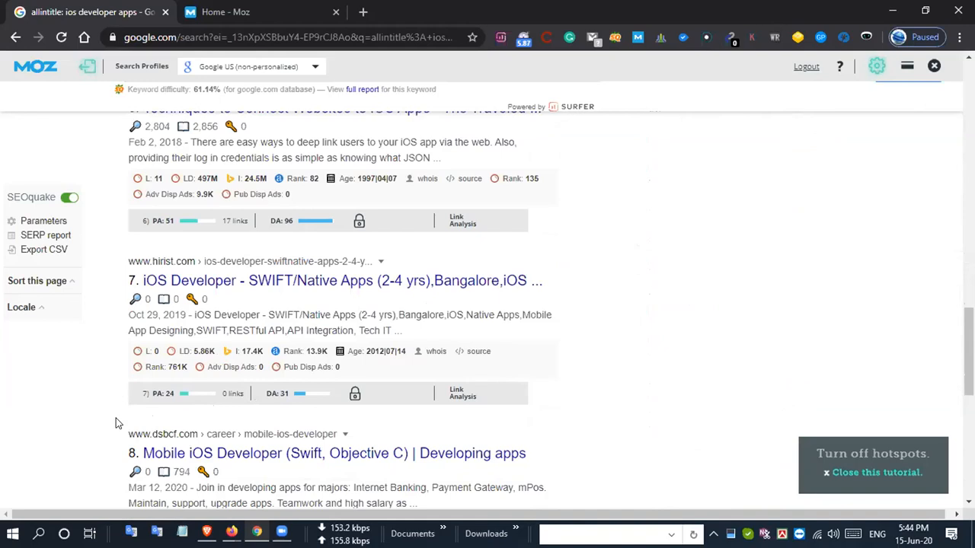
scroll(116, 422, down, 2)
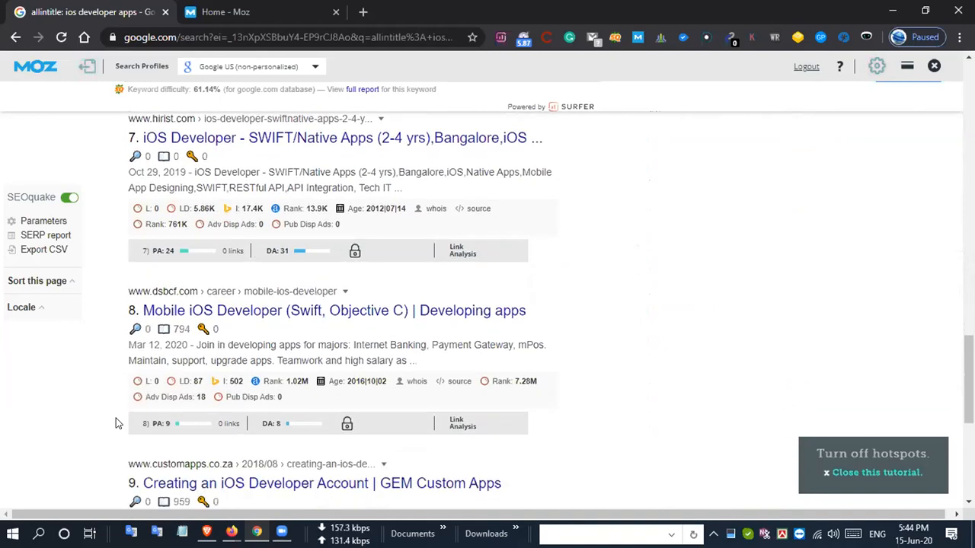
scroll(118, 424, down, 1)
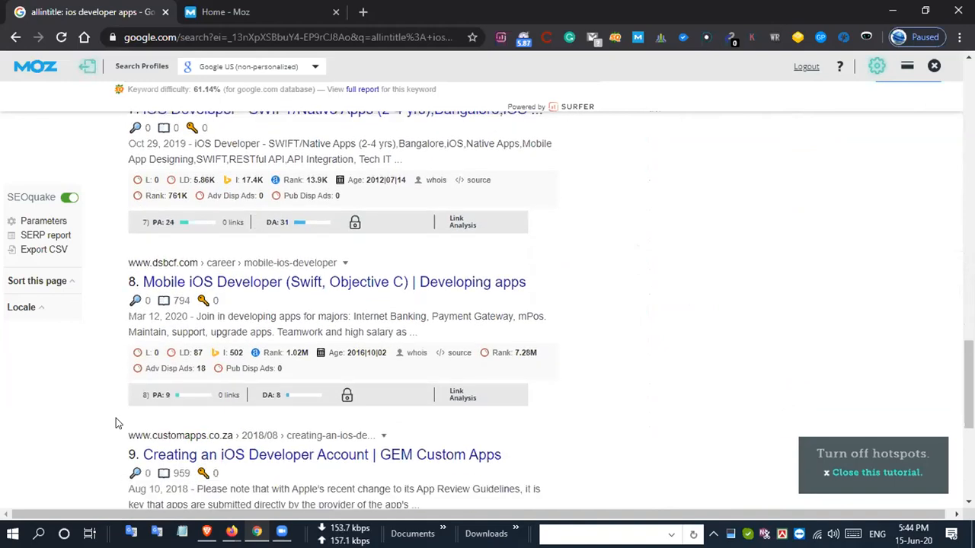
scroll(118, 423, down, 2)
scroll(116, 423, down, 1)
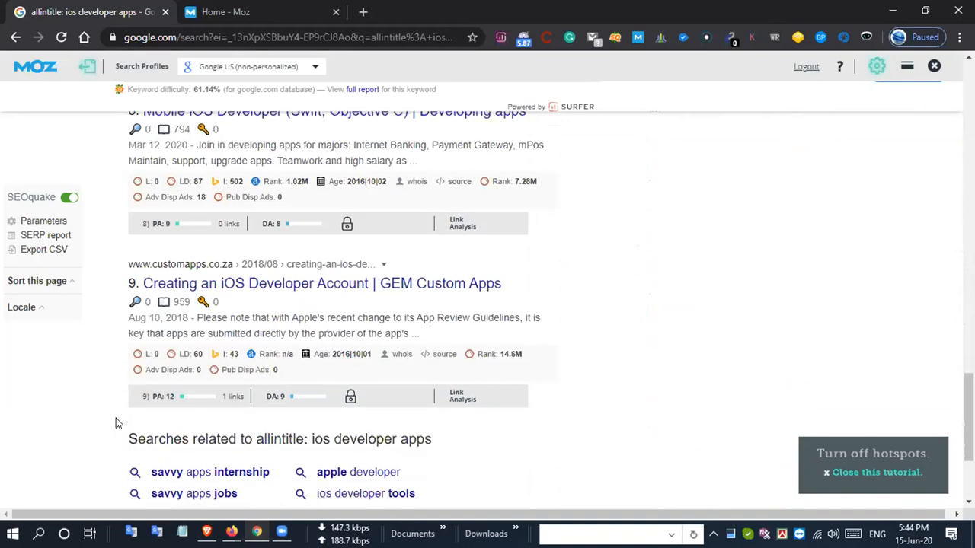
scroll(116, 423, down, 2)
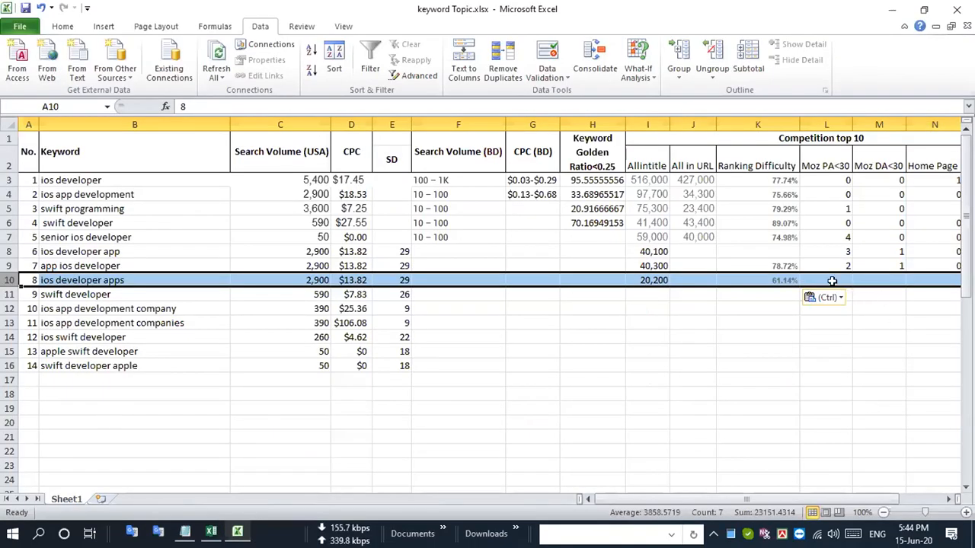
- Fill the "ios developer apps" row in Excel with Moz PA<30 of 4, Moz DA<30 of 4 and Home Page 0
click(834, 280)
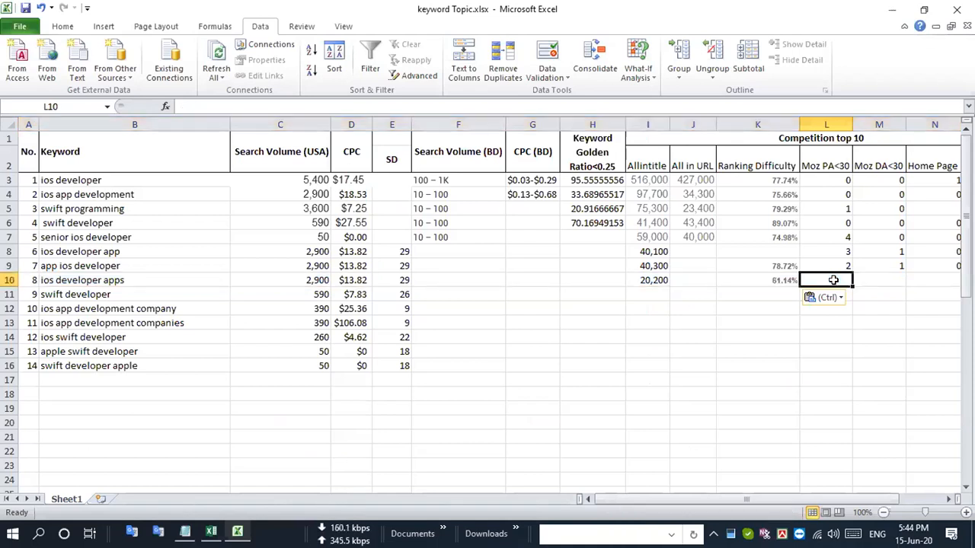
text(4)
key(Tab)
text(4)
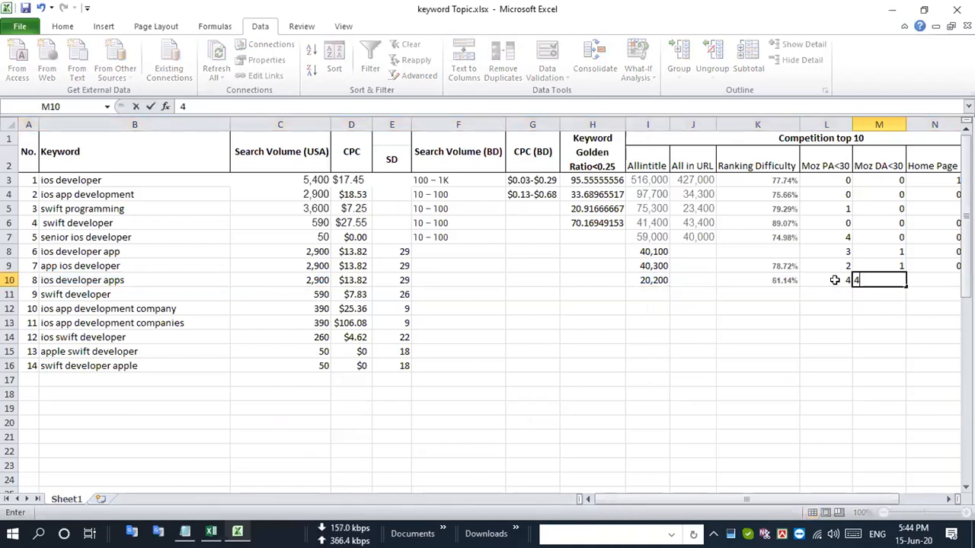
click(9, 280)
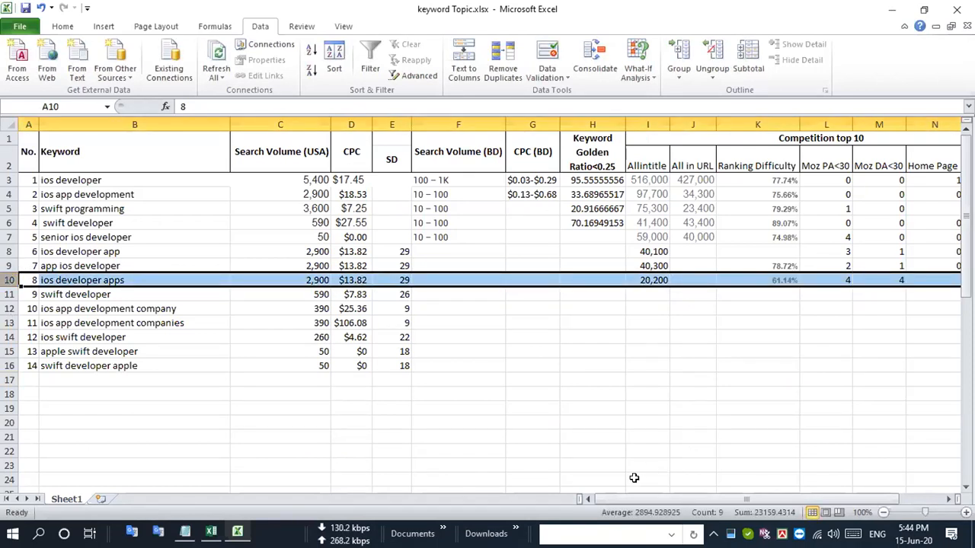
scroll(633, 477, right, 2)
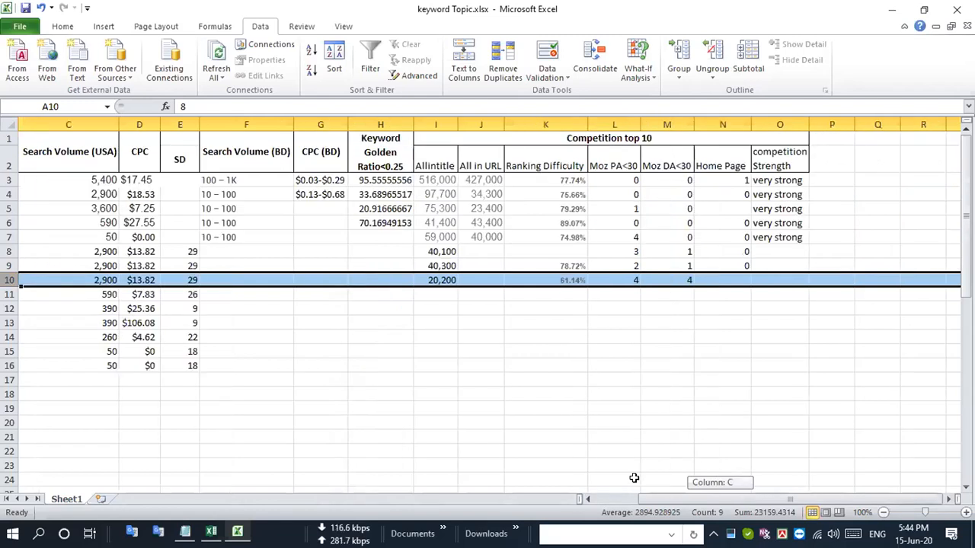
click(728, 279)
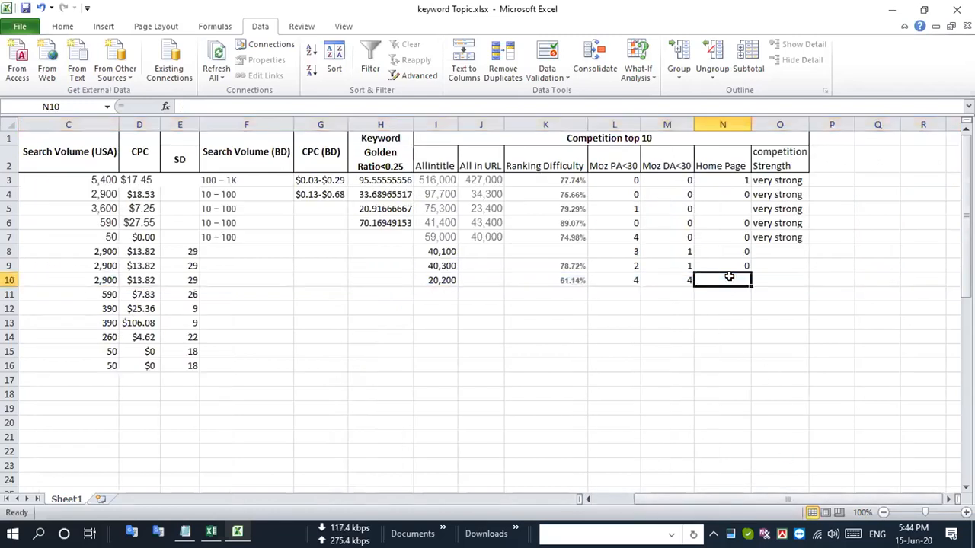
text(0)
key(Return)
- Copy the keyword "swift developer" in row 11 of the sheet and search Google in Chrome for "allintitle: swift developer"
key(Left)
key(Left)
key(Left)
key(Left)
key(Left)
key(Left)
key(Left)
key(Left)
key(Left)
key(Left)
key(Left)
key(Left)
key(Left)
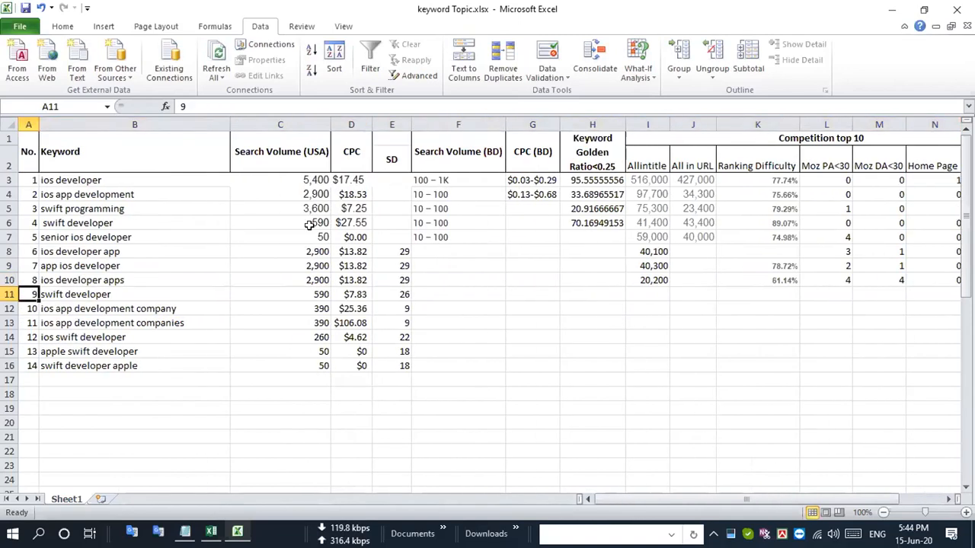
click(7, 294)
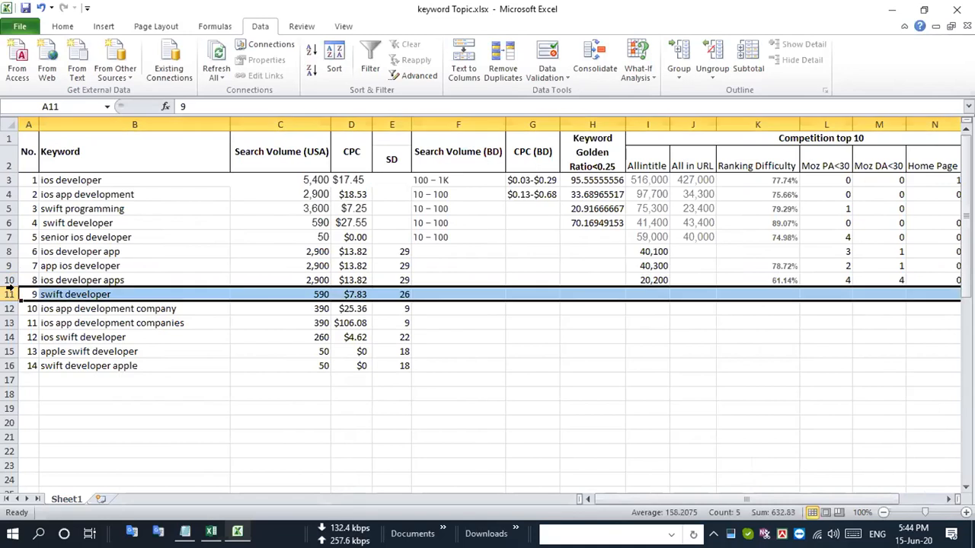
click(119, 294)
key(ctrl+c)
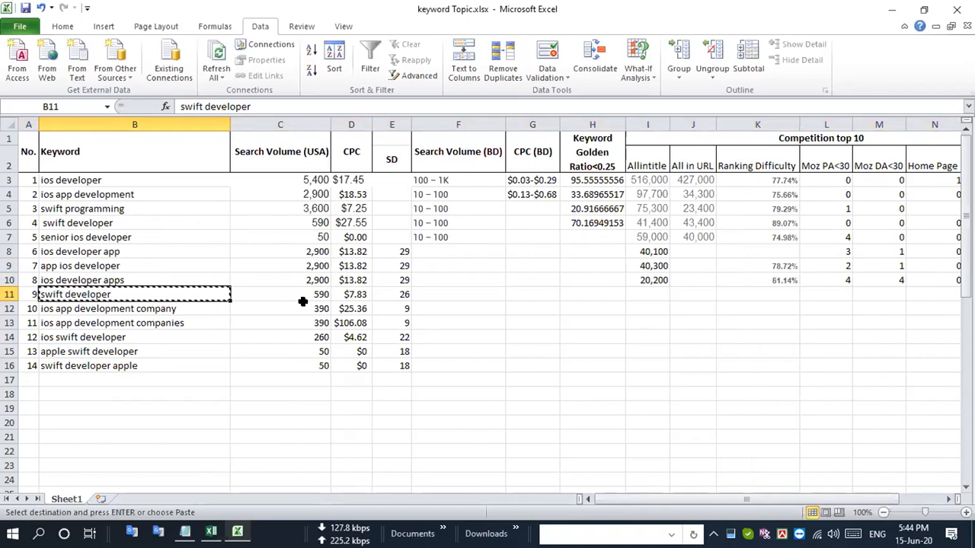
key(alt+Tab)
scroll(309, 308, up, 20)
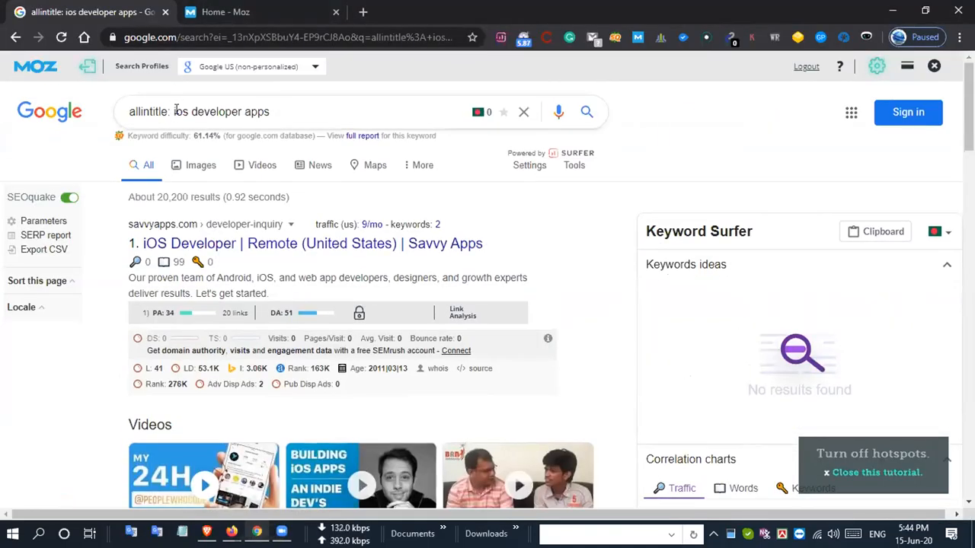
drag(174, 112, 461, 111)
text(swift developer)
key(Return)
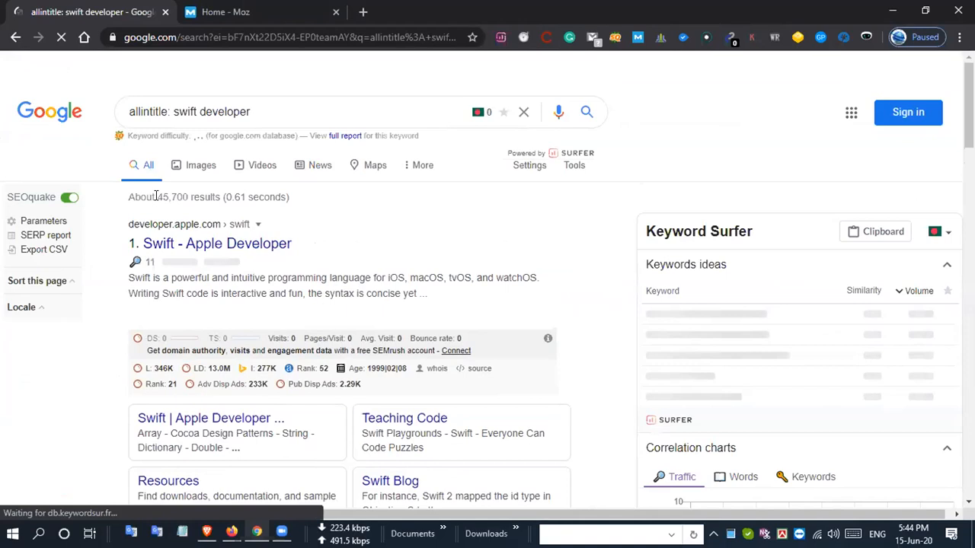
- Copy the result count 45,700 from the Google page in Chrome into the Allintitle cell of "swift developer" in Excel
drag(157, 197, 188, 196)
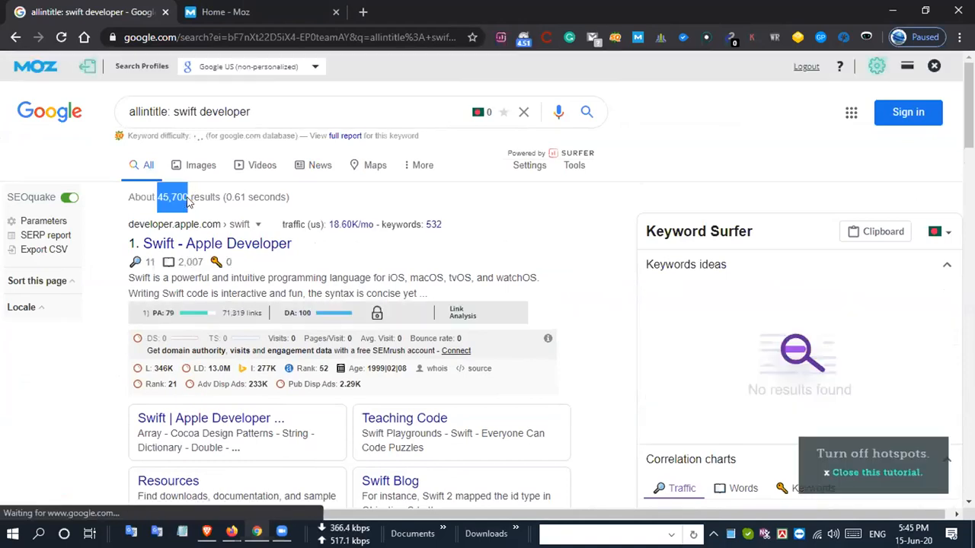
key(alt+Tab)
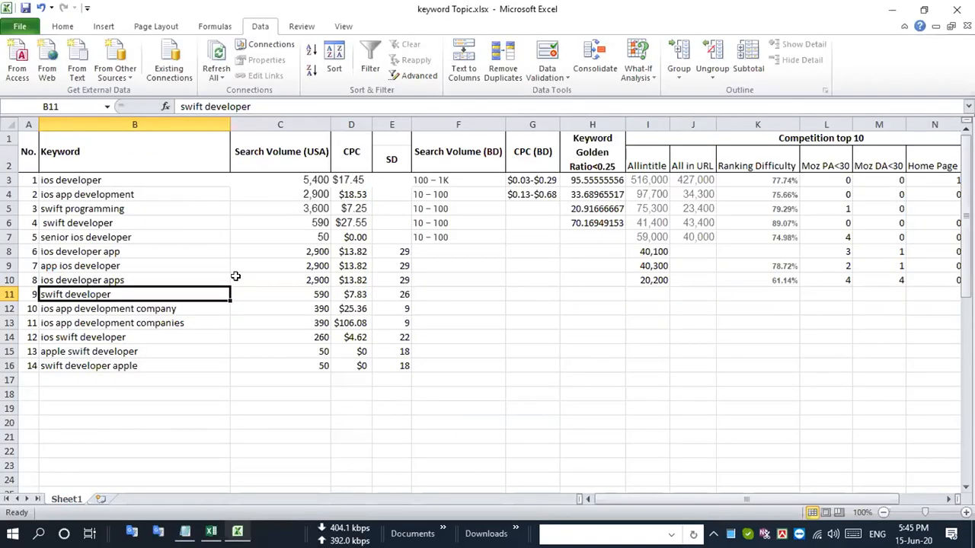
click(10, 295)
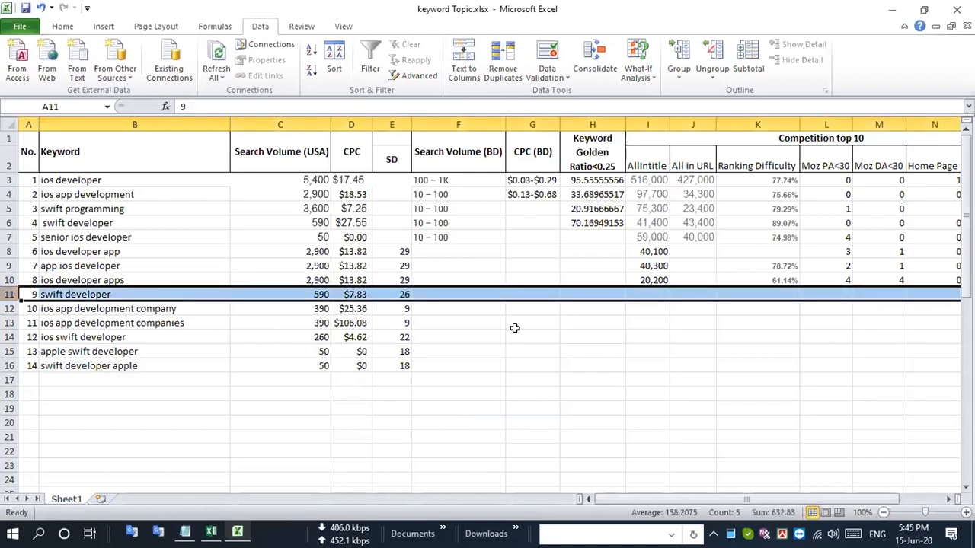
click(654, 292)
key(ctrl+v)
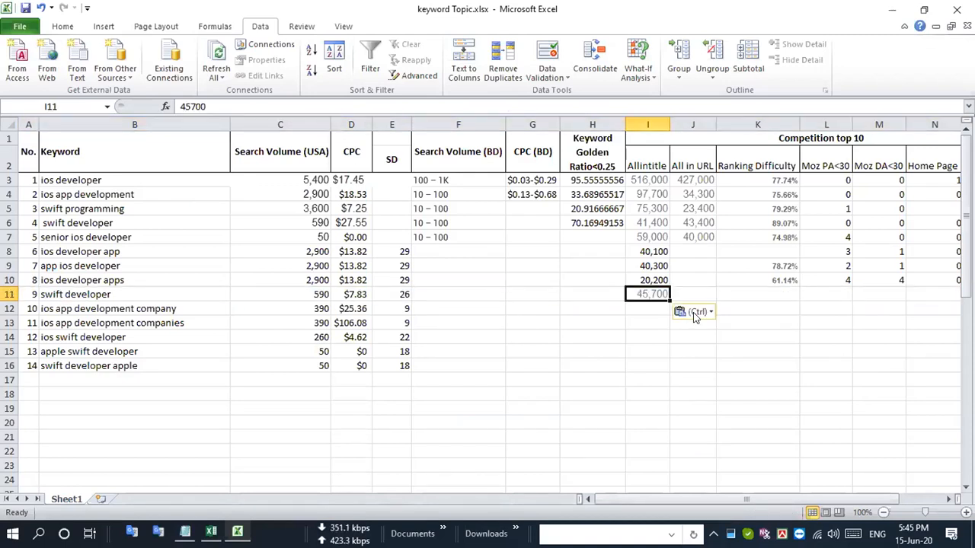
- Copy the keyword difficulty 86.50% from the Google page in Chrome into the Ranking Difficulty cell of "swift developer" in Excel
key(alt+Tab)
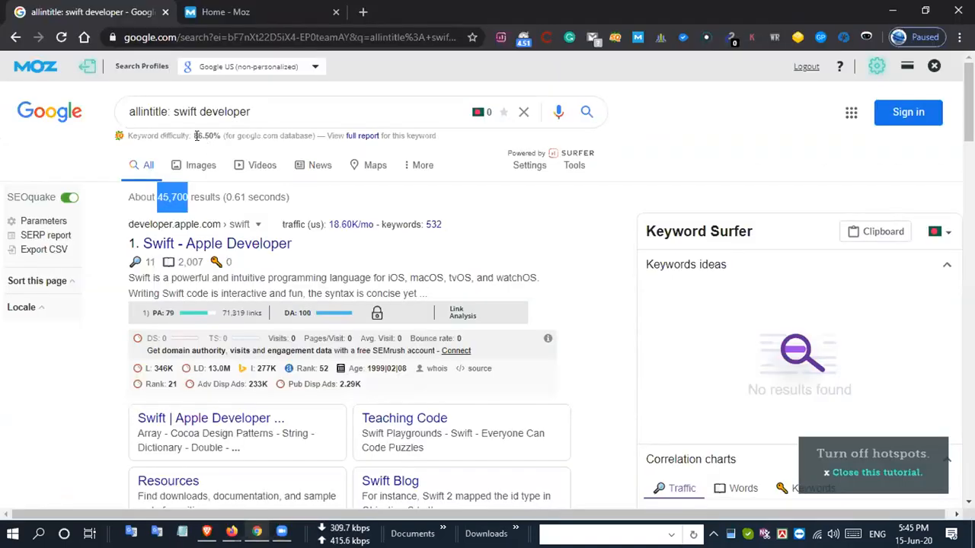
drag(194, 136, 220, 136)
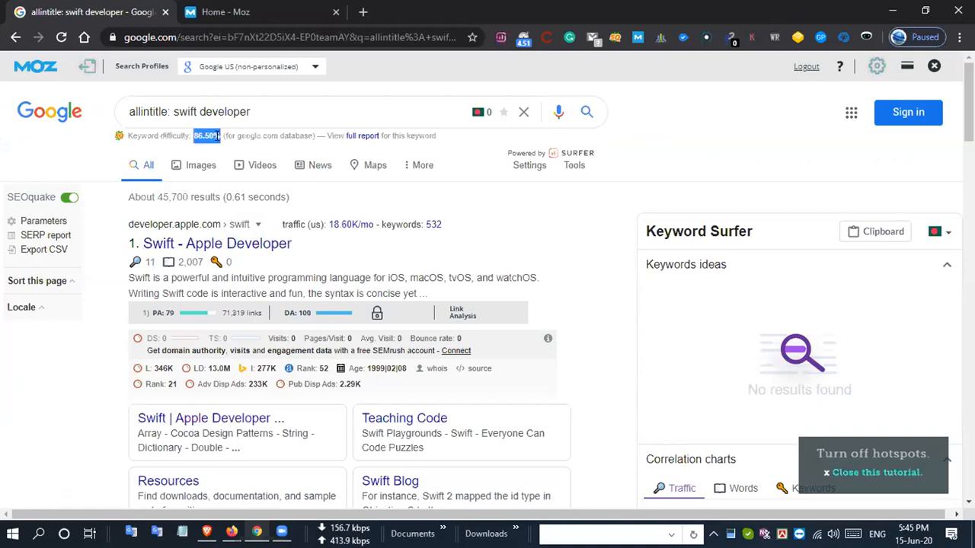
key(alt+Tab)
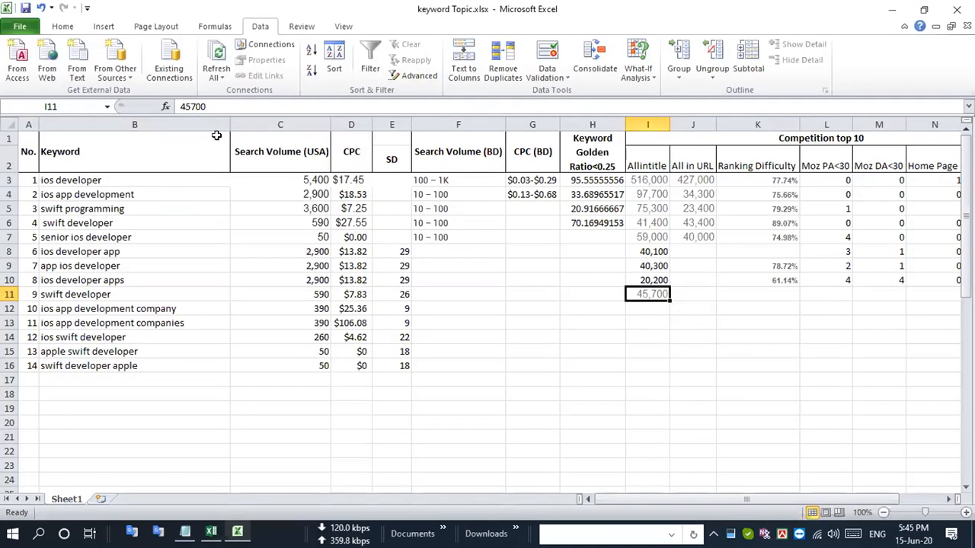
click(8, 294)
click(780, 296)
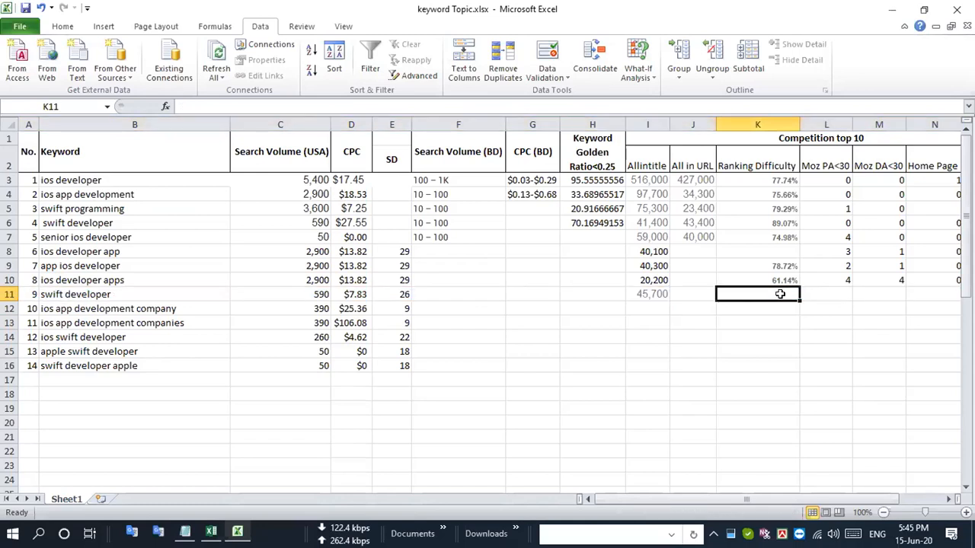
key(ctrl+v)
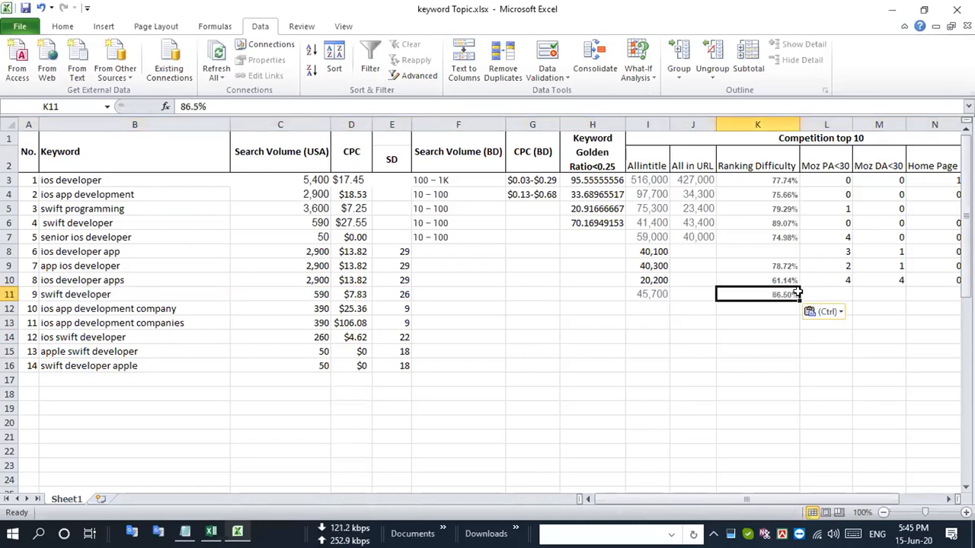
- Examine the Moz PA and DA values of the Google results for "allintitle: swift developer" in Chrome
key(alt+Tab)
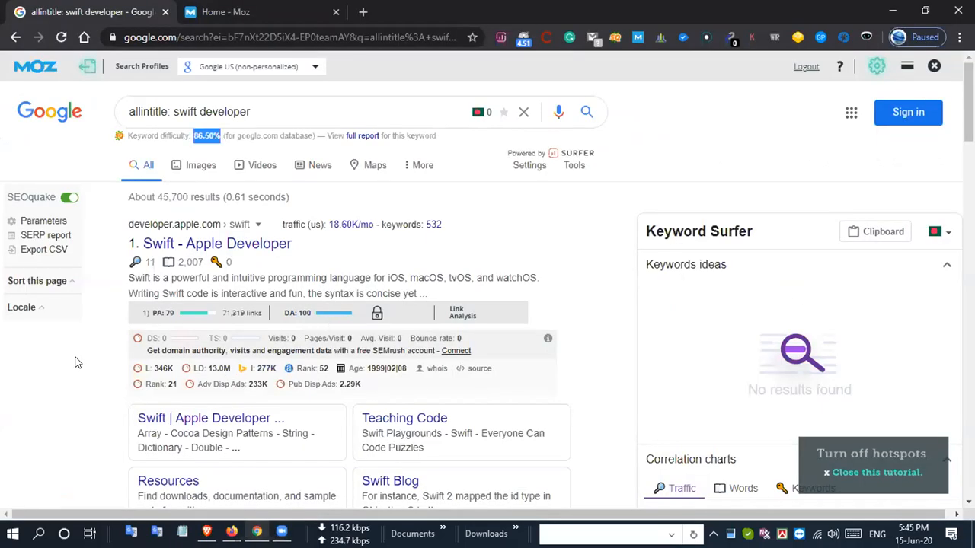
scroll(108, 406, down, 1)
scroll(109, 406, down, 6)
scroll(109, 406, down, 5)
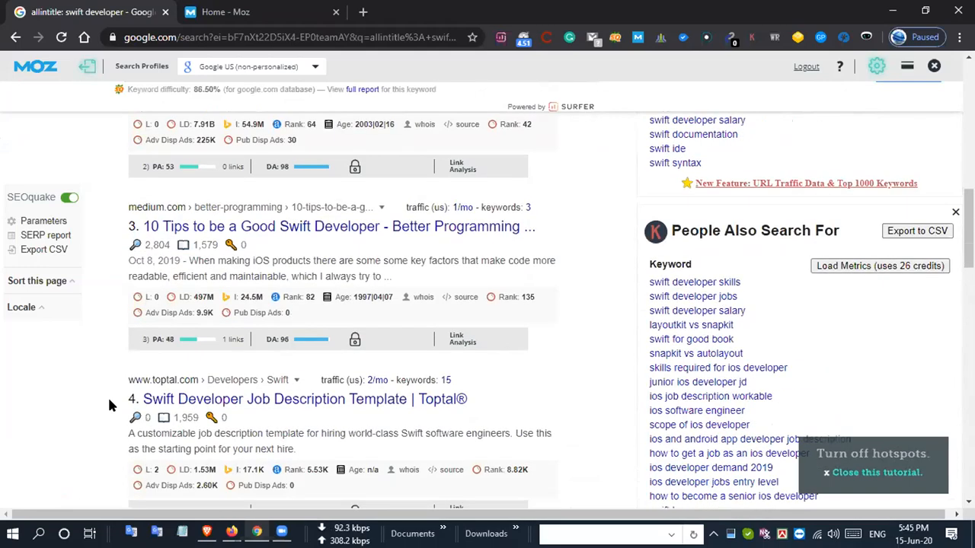
scroll(109, 406, down, 5)
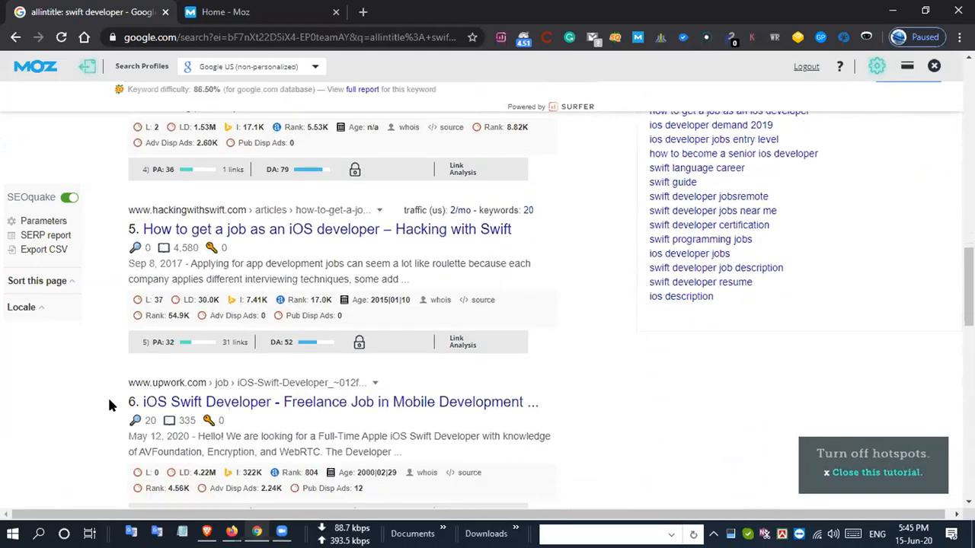
scroll(108, 406, down, 4)
scroll(109, 406, down, 4)
scroll(110, 406, down, 4)
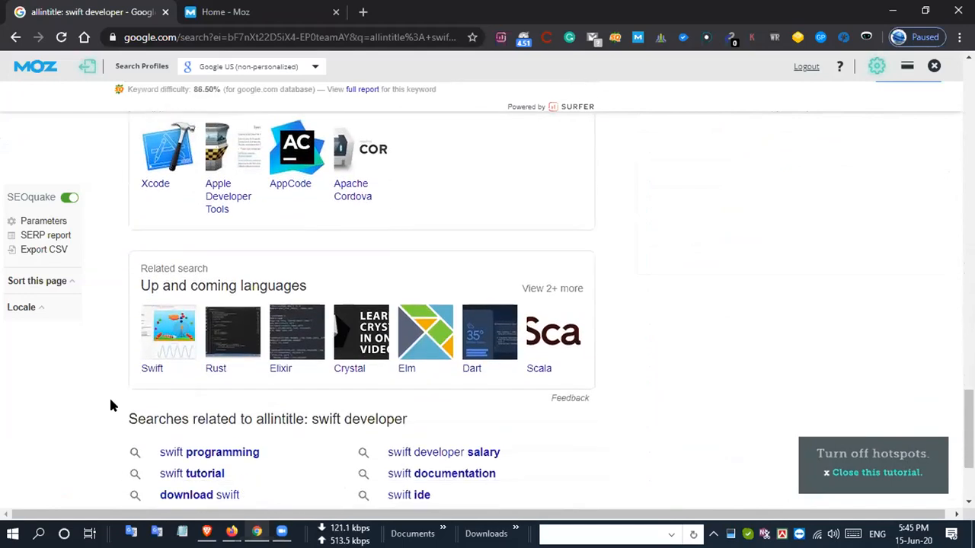
- Enter 1 as the Moz PA<30 value in the "swift developer" row in Excel
key(ctrl+super+Right)
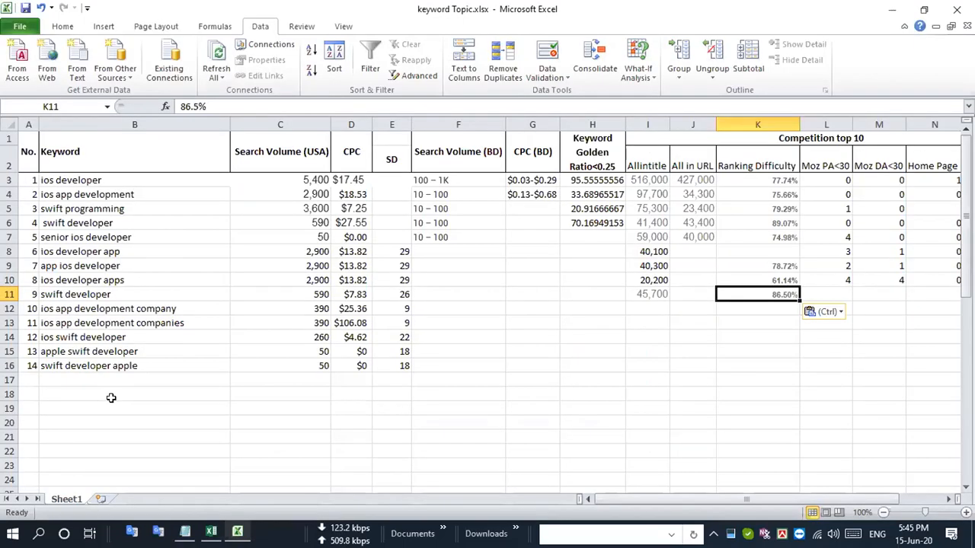
click(837, 294)
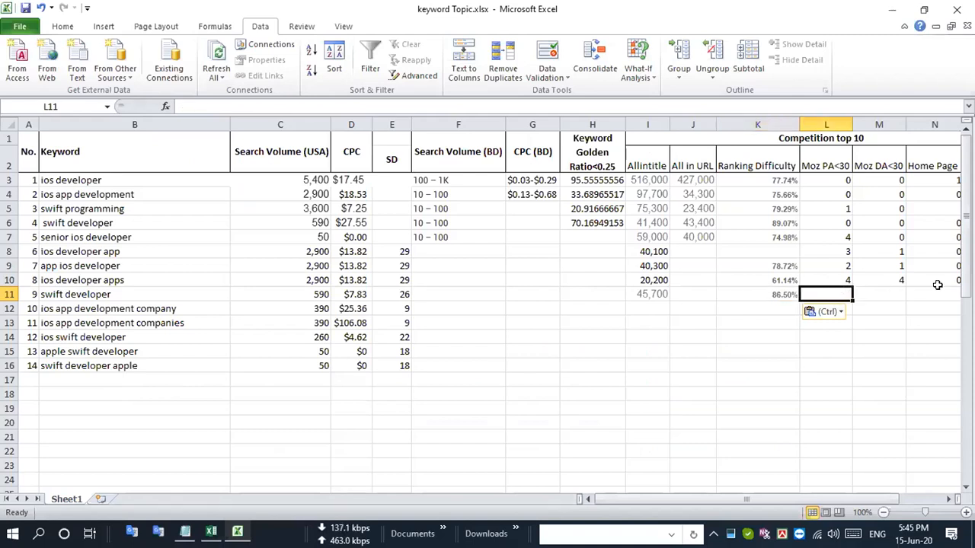
text(1)
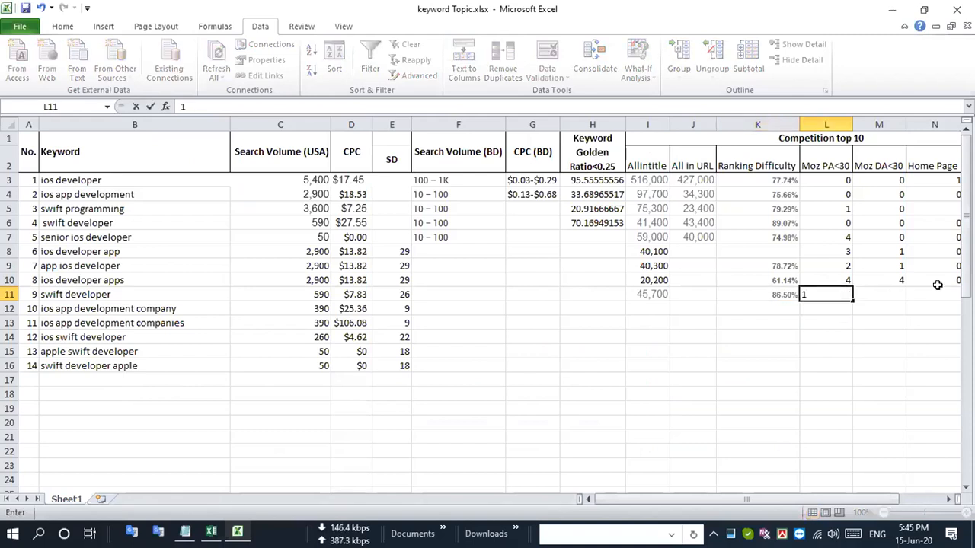
key(Return)
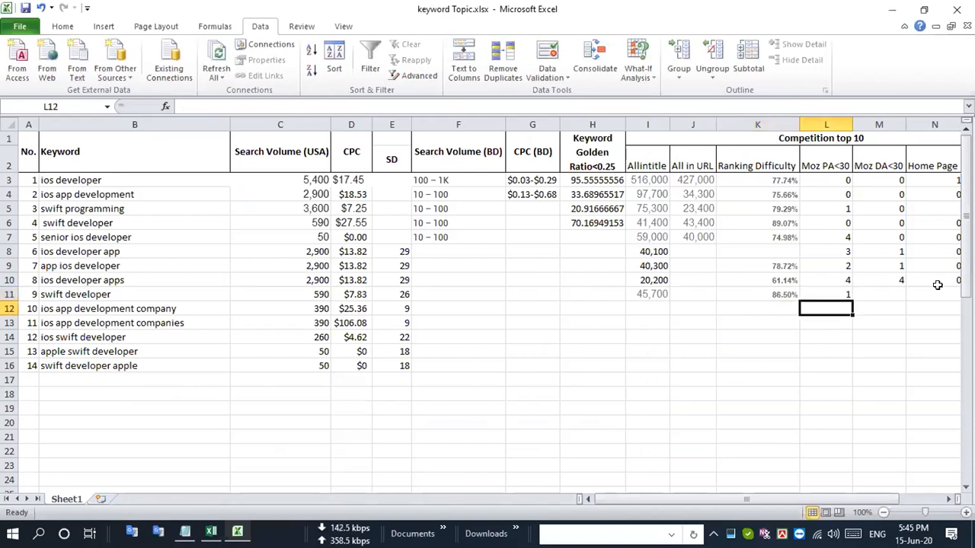
- Copy the keyword "ios app development company" in row 12 of the sheet and search Google in Chrome for "allintitle: ios app development company"
click(10, 308)
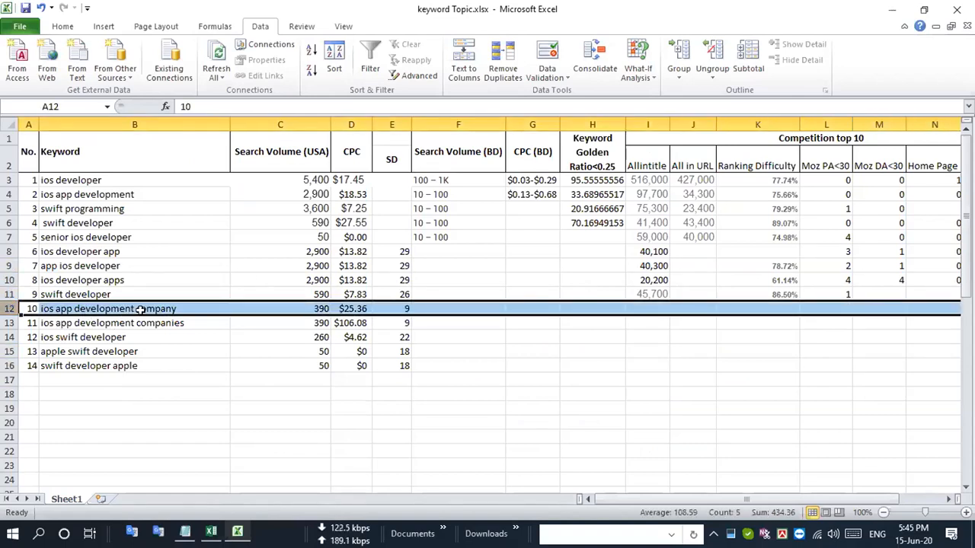
double_click(175, 309)
click(281, 310)
click(178, 308)
key(ctrl+c)
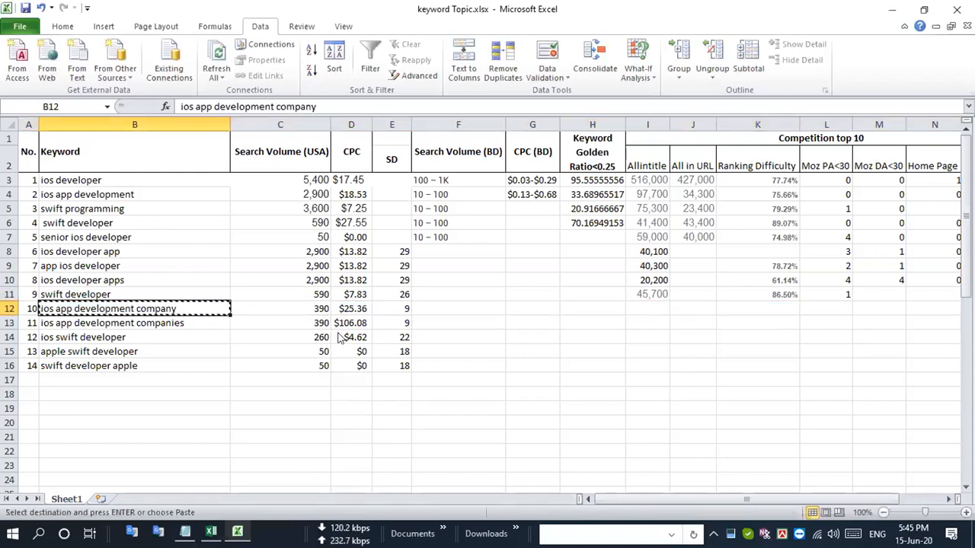
key(alt+Tab)
scroll(344, 338, up, 3)
scroll(344, 335, up, 15)
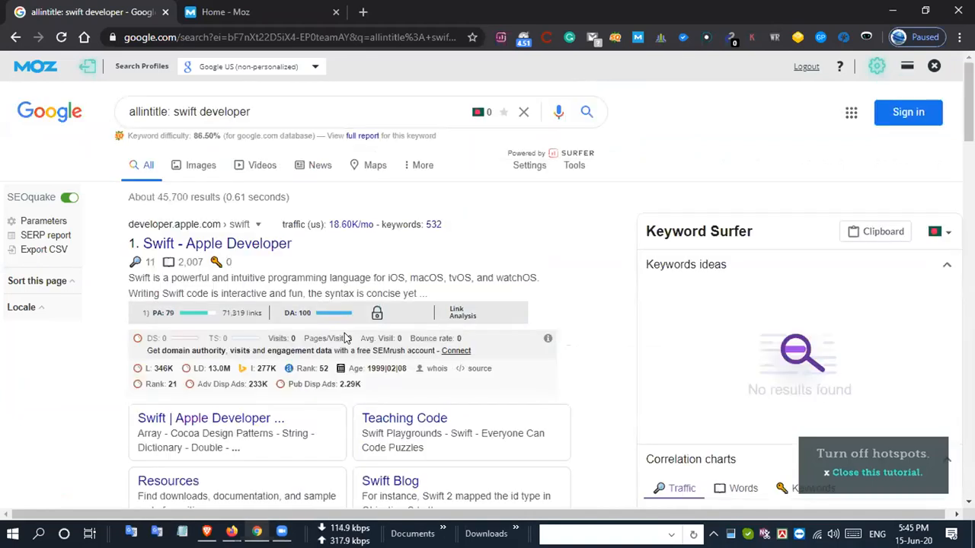
drag(174, 112, 459, 130)
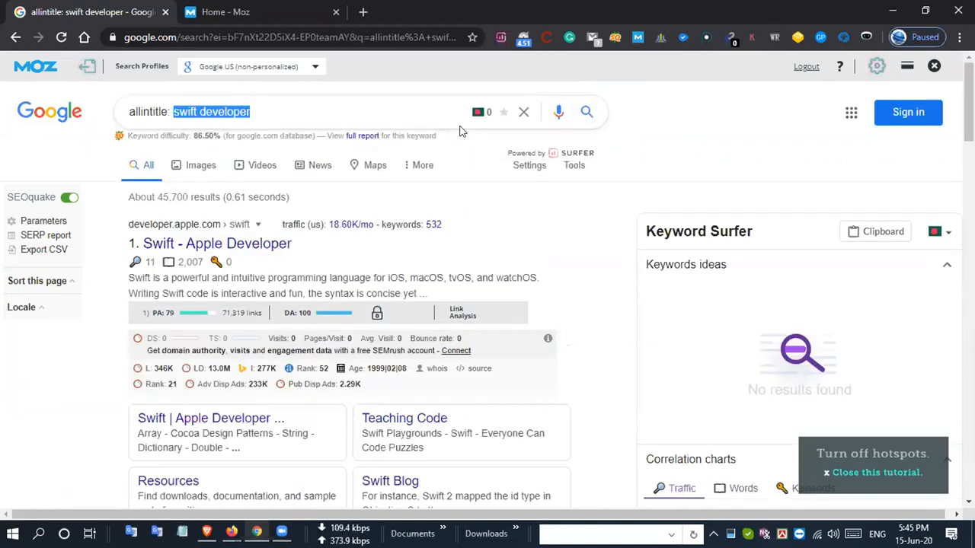
key(ctrl+v)
key(Return)
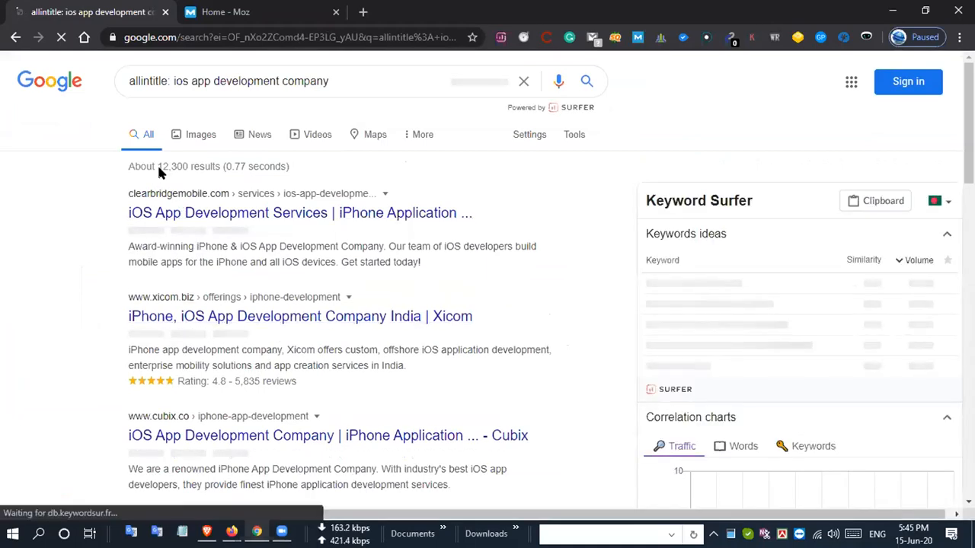
- Copy the result count 12,300 from the Google page into the Allintitle cell of "ios app development company" in Excel
drag(184, 196, 190, 202)
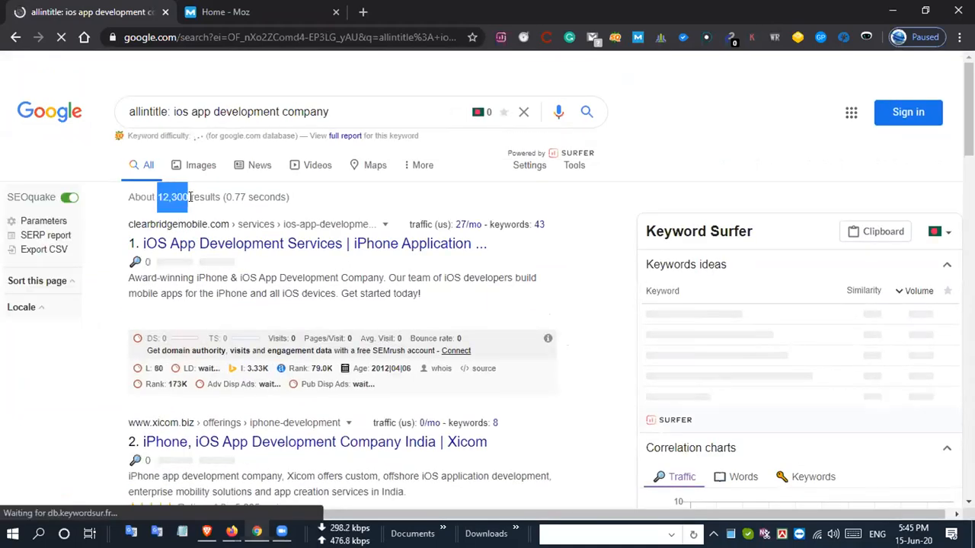
click(191, 202)
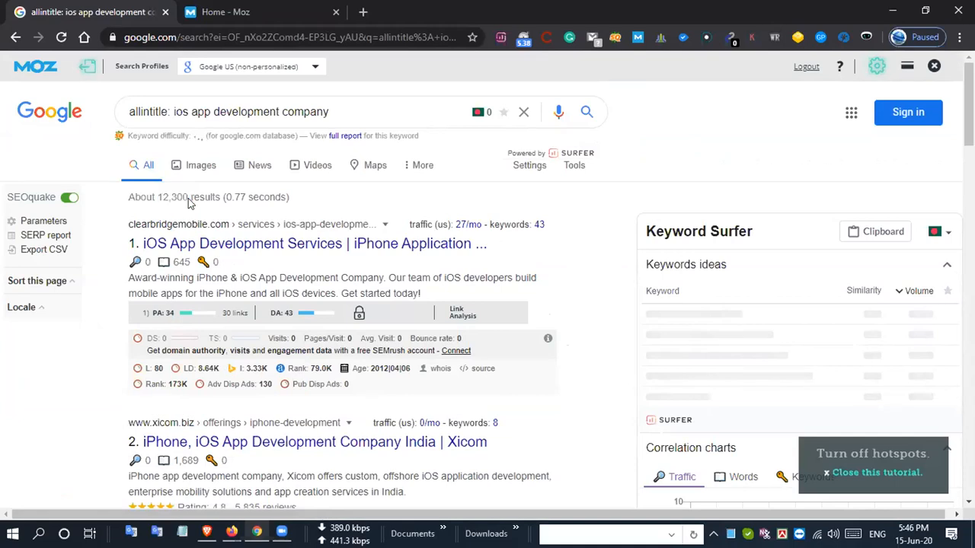
drag(162, 196, 185, 199)
double_click(150, 196)
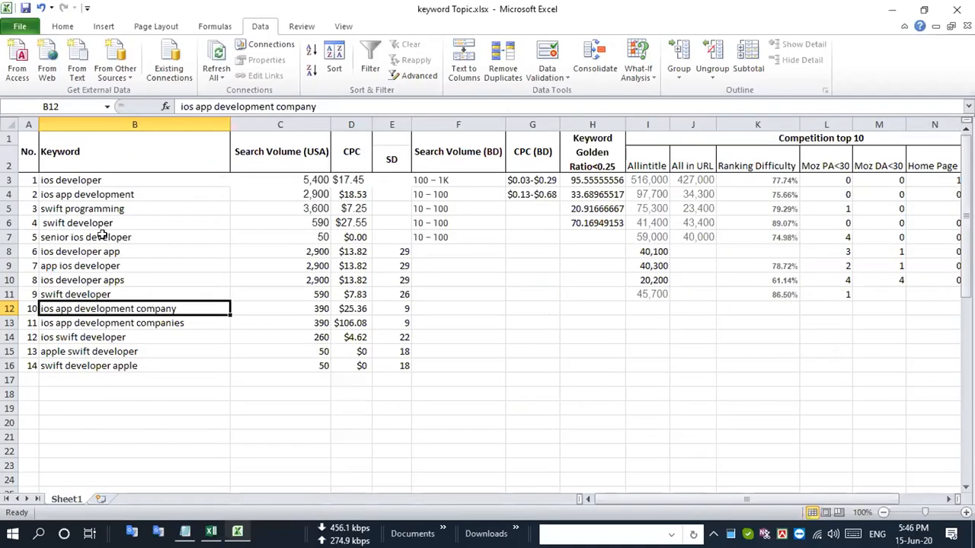
click(9, 308)
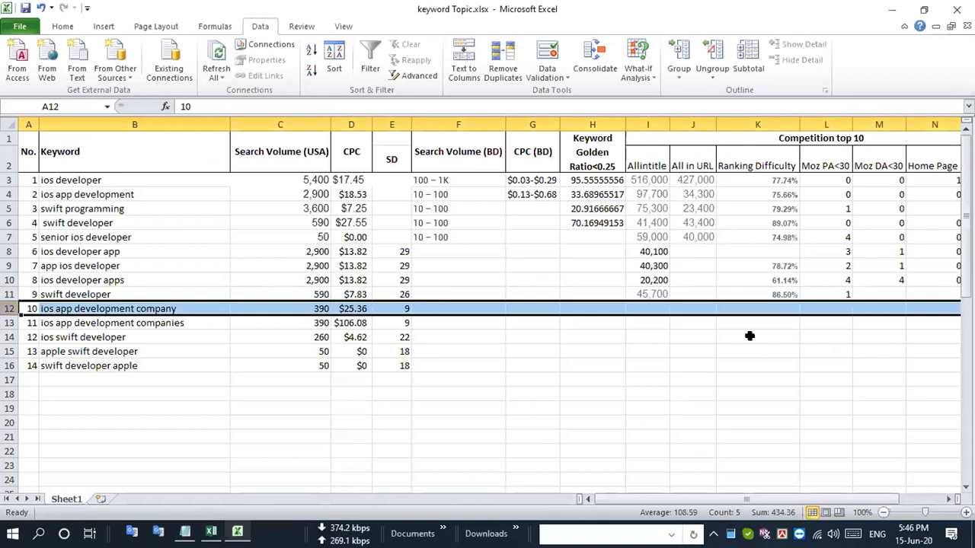
double_click(646, 305)
key(ctrl+v)
key(Return)
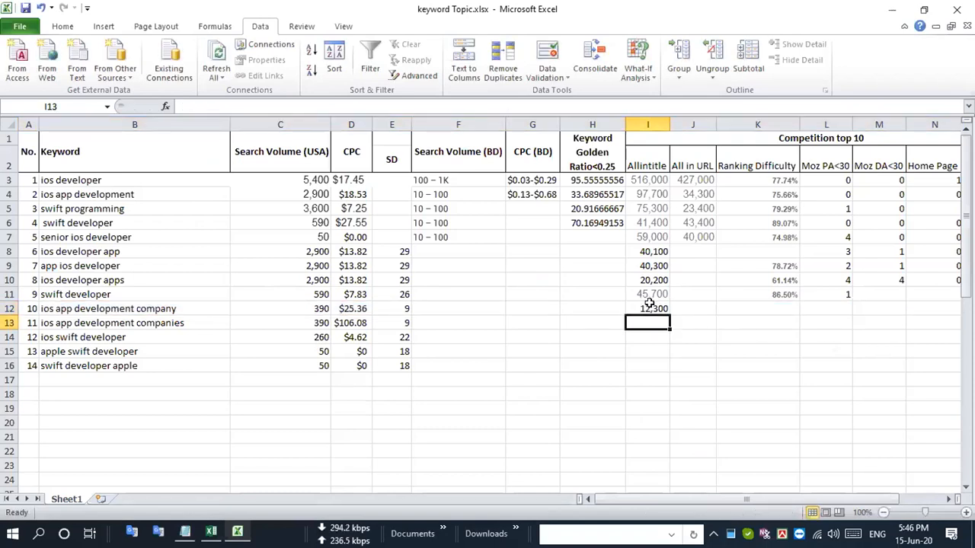
- Copy the keyword difficulty 53.11% from the Google page in Chrome into the Ranking Difficulty cell of "ios app development company" in Excel
click(11, 309)
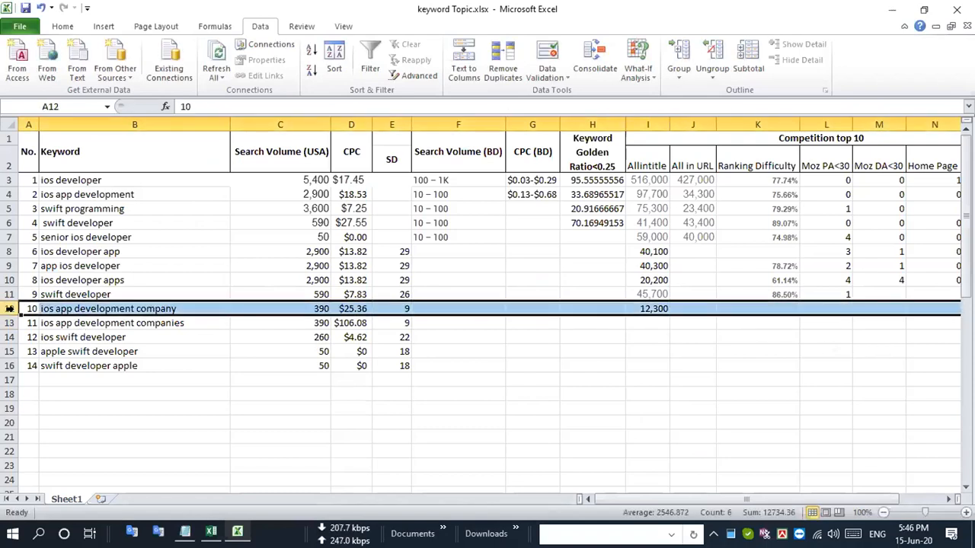
key(alt+Tab)
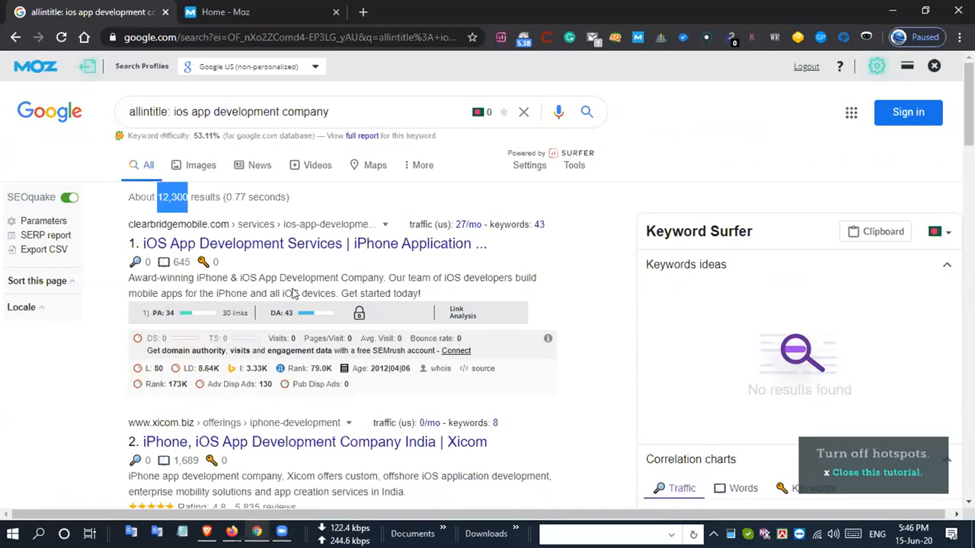
drag(194, 135, 218, 134)
key(ctrl+c)
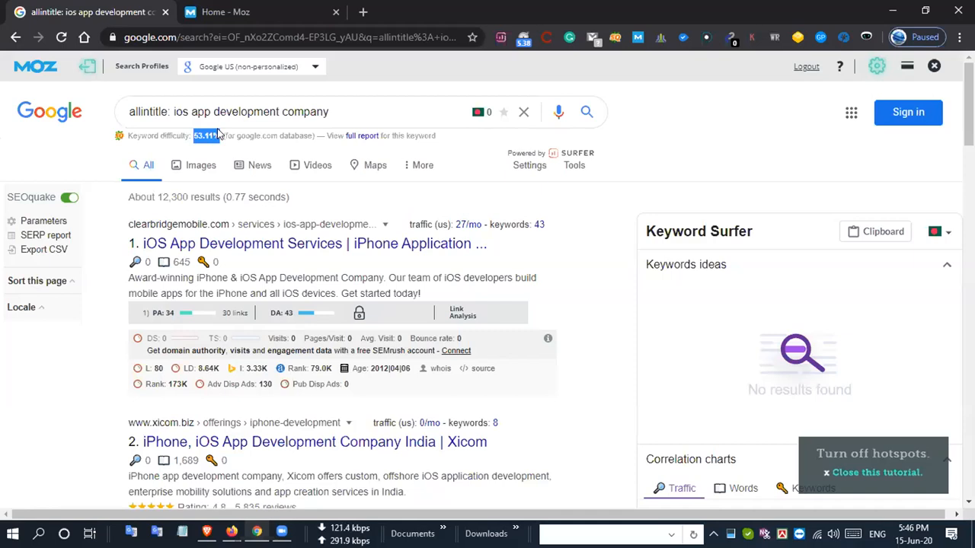
key(alt+Tab)
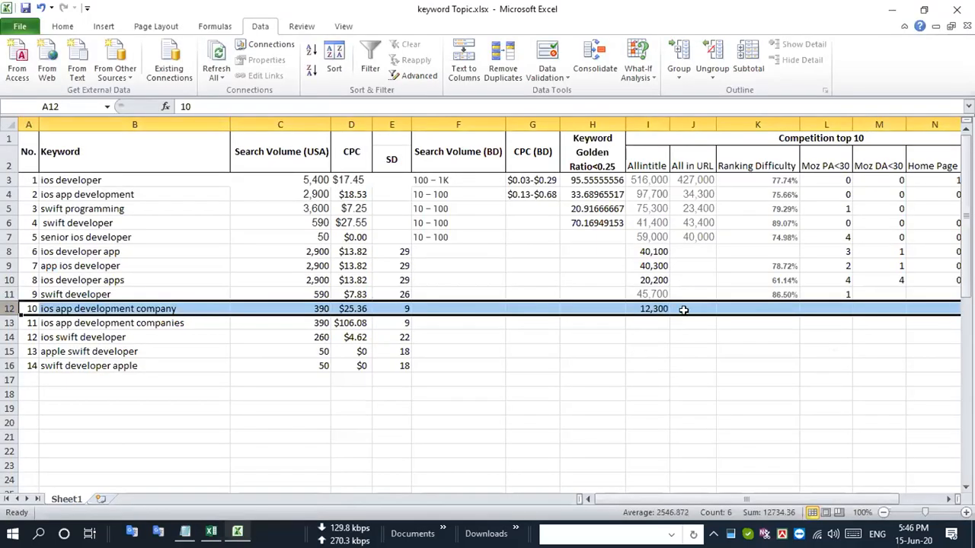
click(766, 305)
double_click(766, 305)
key(ctrl+v)
click(752, 335)
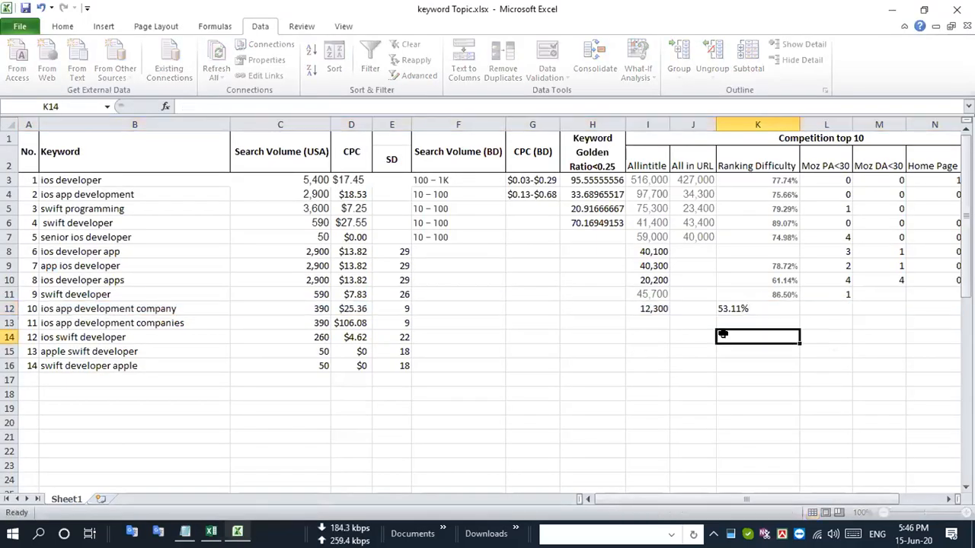
- Examine the Moz PA and DA values of the ten Google results for "allintitle: ios app development company" in Chrome
click(9, 308)
key(ctrl+super+Left)
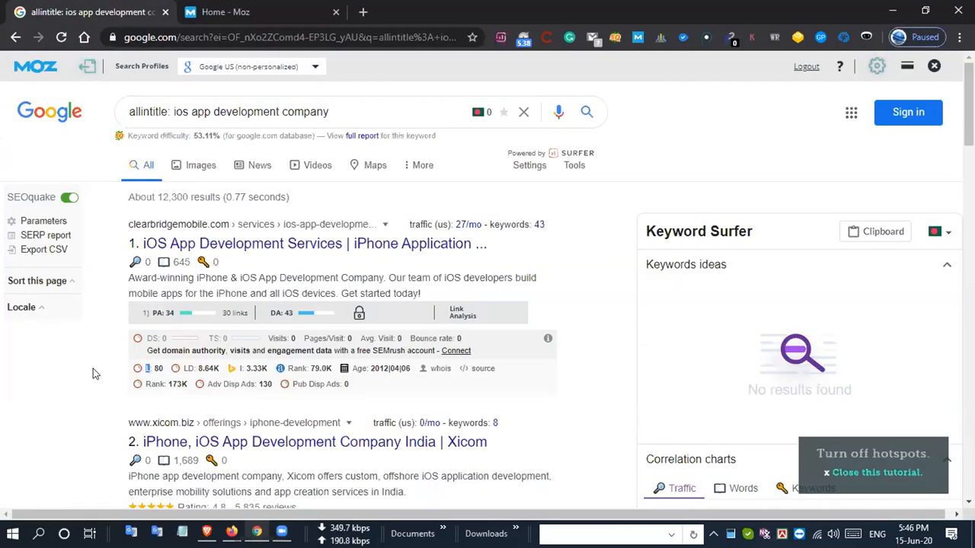
scroll(93, 369, down, 3)
scroll(93, 373, down, 3)
scroll(93, 373, down, 3)
scroll(94, 373, down, 3)
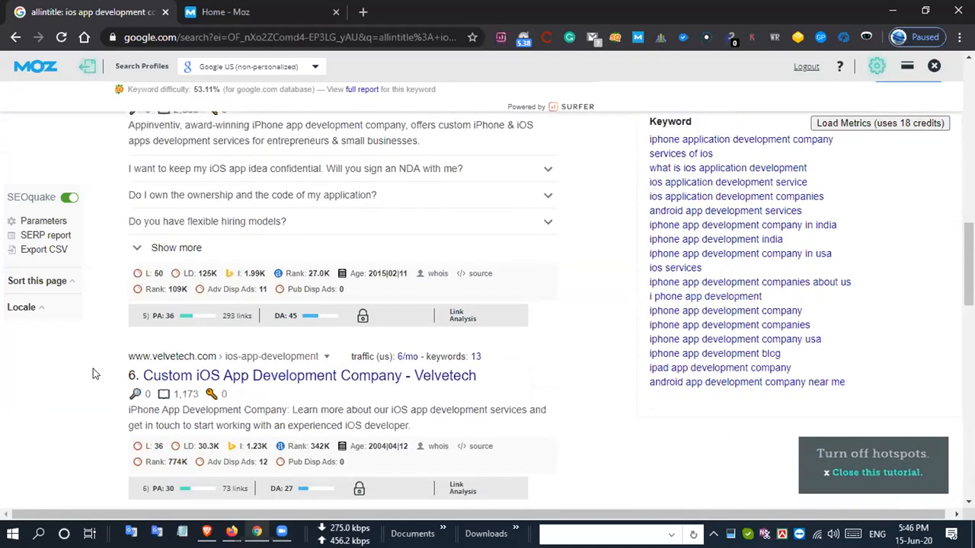
scroll(93, 372, down, 3)
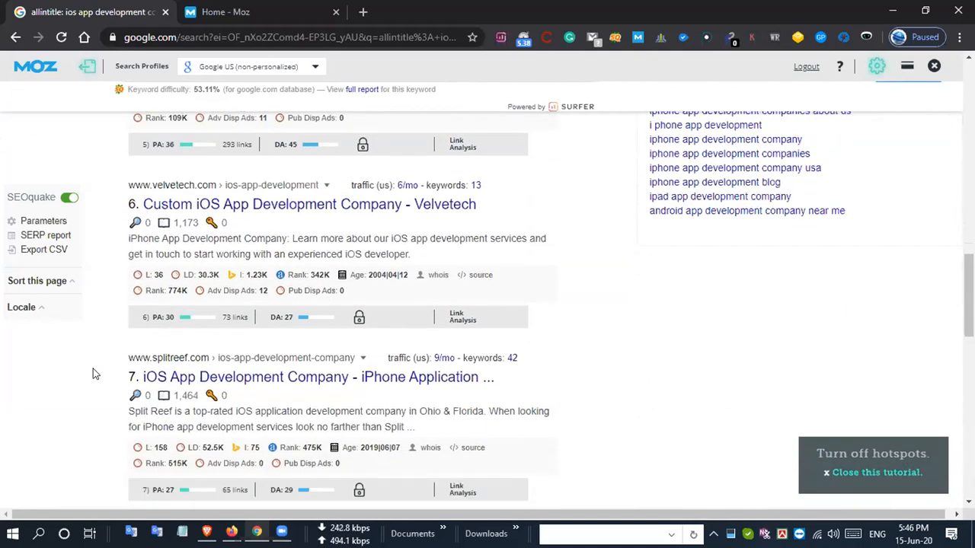
scroll(93, 373, down, 1)
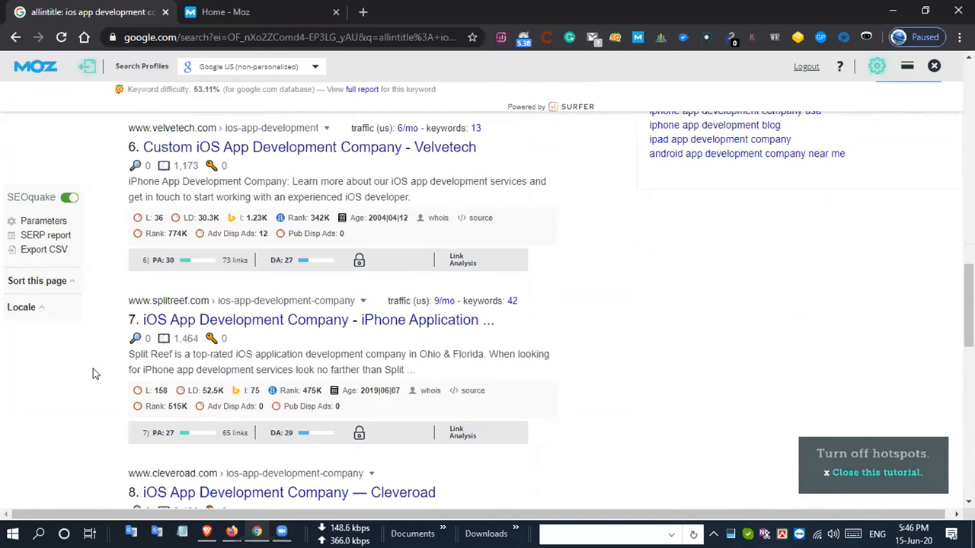
scroll(93, 373, down, 1)
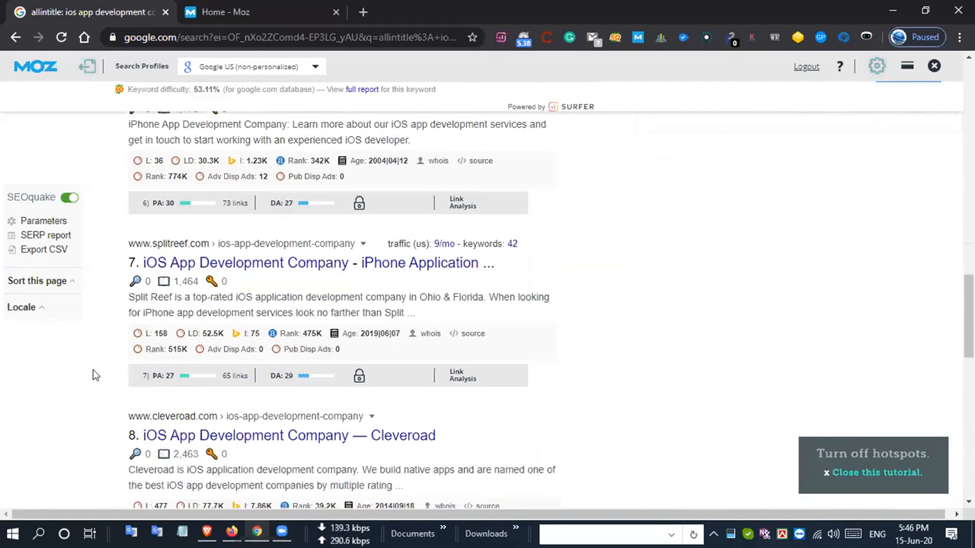
scroll(93, 373, down, 1)
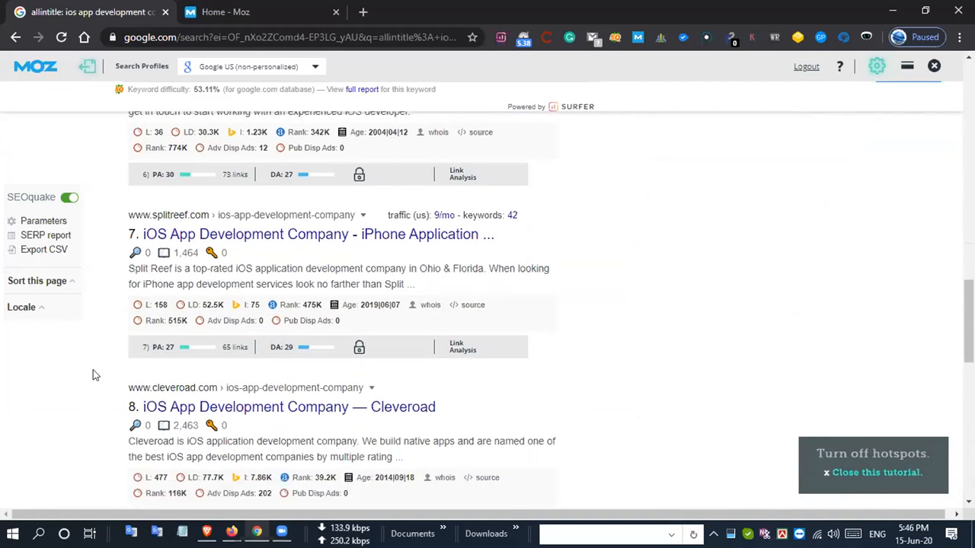
scroll(93, 373, down, 1)
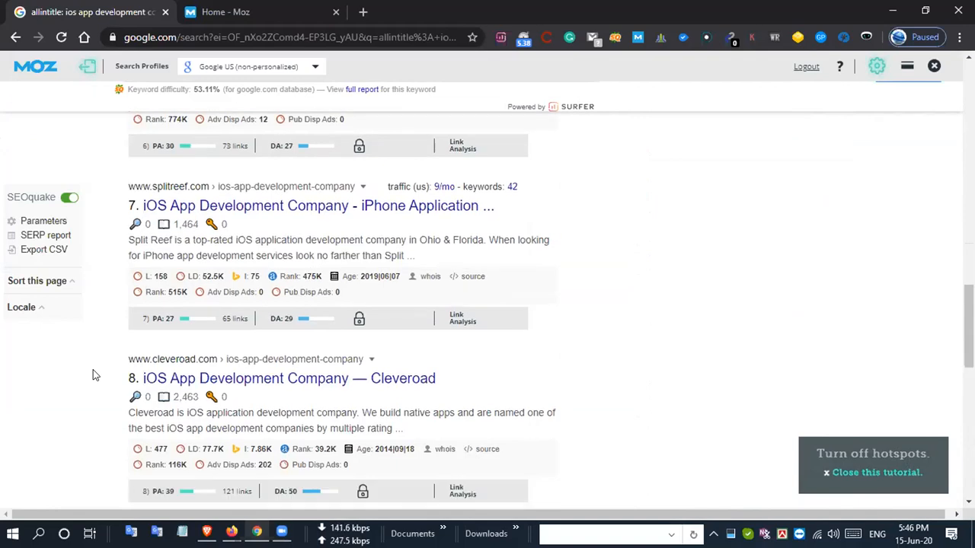
scroll(93, 373, down, 1)
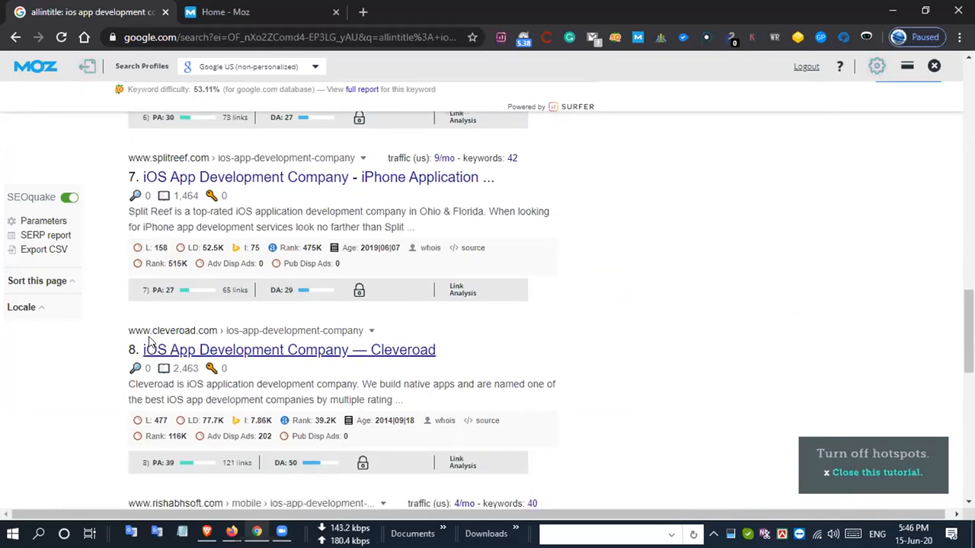
scroll(120, 366, down, 3)
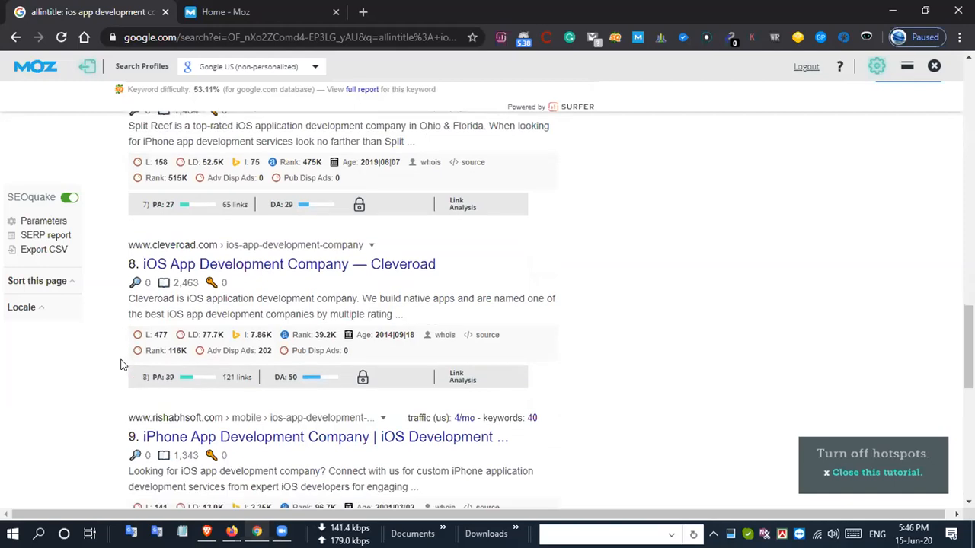
scroll(120, 366, down, 1)
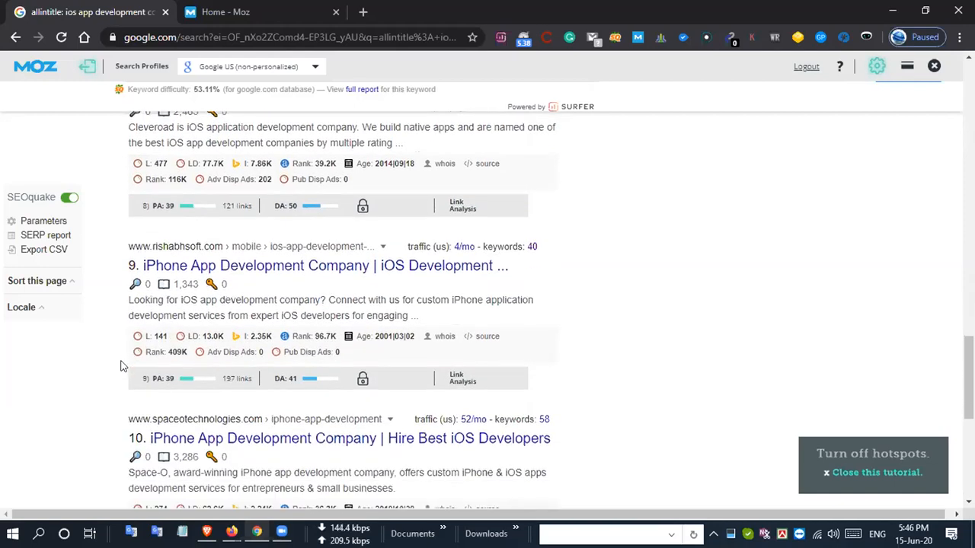
scroll(120, 366, down, 2)
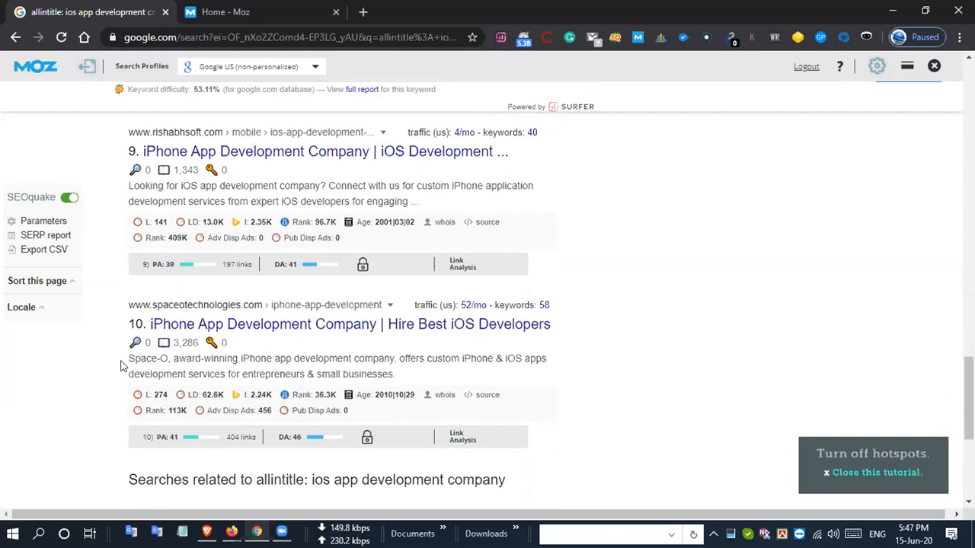
scroll(120, 366, down, 3)
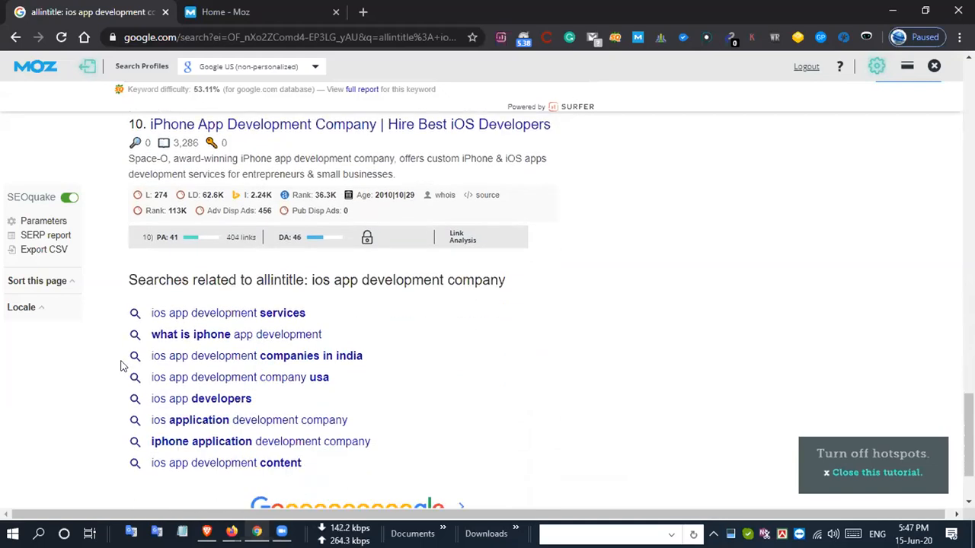
scroll(120, 365, down, 1)
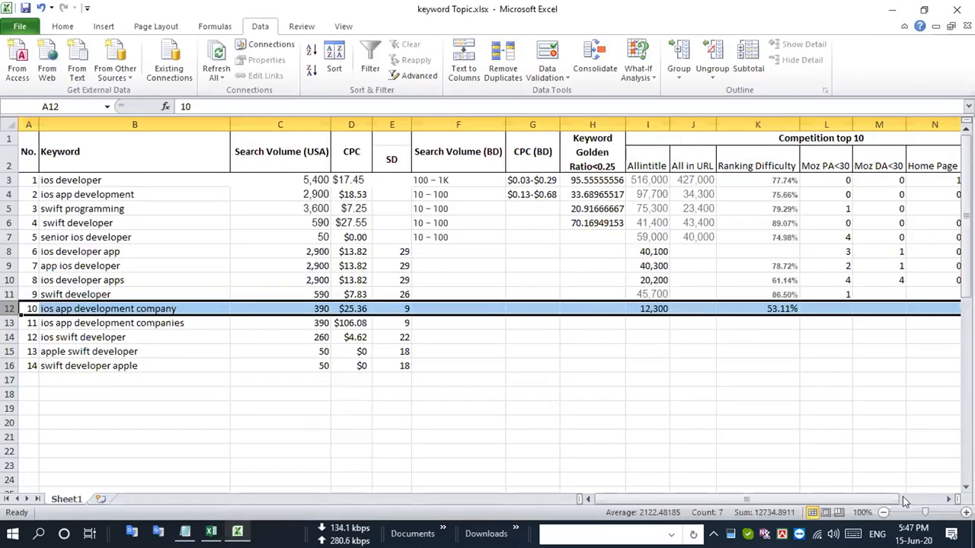
- In Excel, enter 2 for Moz PA<30, 2 for Moz DA<30 and 0 for Home Page in the "ios app development company" row
double_click(833, 307)
text(2)
key(Tab)
text(2)
key(Tab)
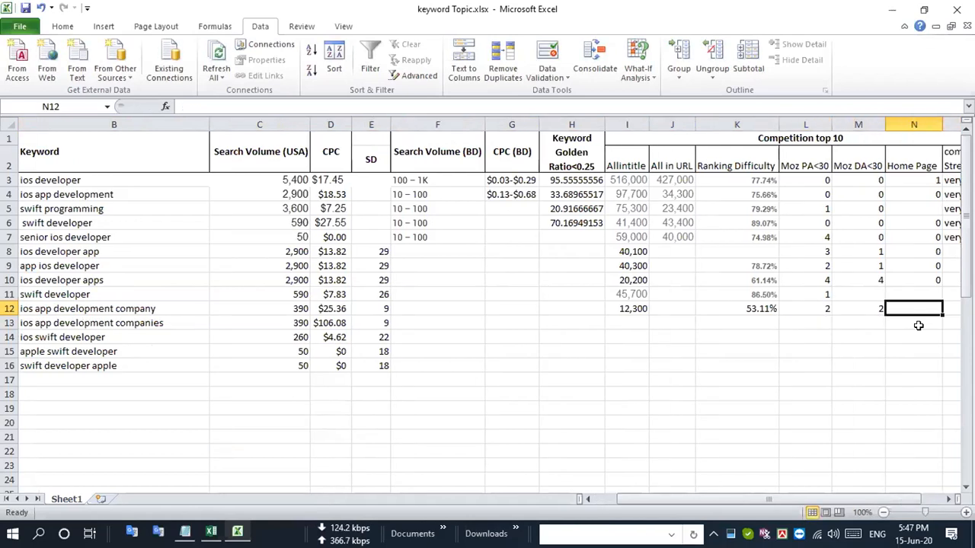
text(0)
key(Up)
- Enter 0 as the Home Page value in the "swift developer" row and return to the start of that row
text(0)
key(Left)
key(Left)
key(Left)
key(Left)
key(Left)
key(Left)
key(Left)
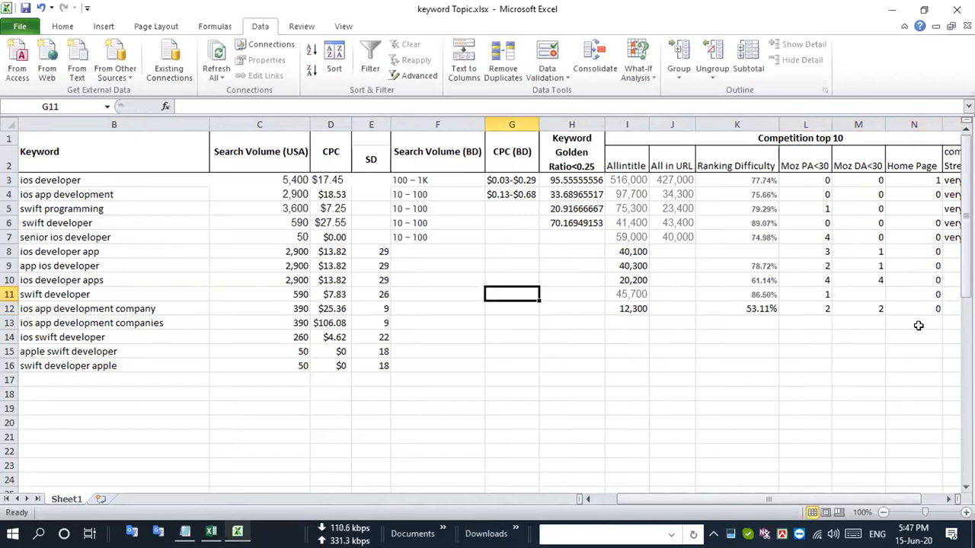
key(Left)
key(Left)
key(Left)
key(Left)
key(Left)
key(Left)
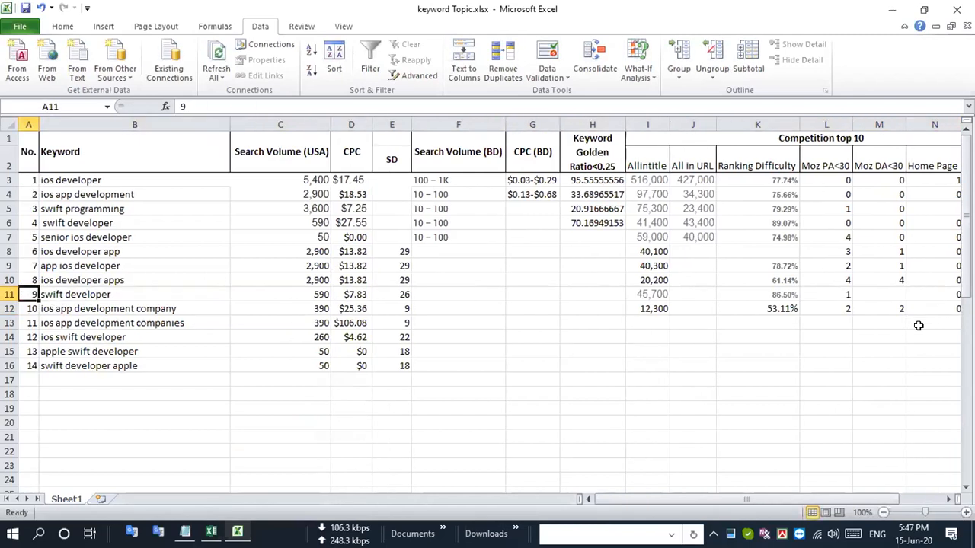
- Copy the keyword "ios app development companies" from row 13 and search Google in Chrome for "allintitle: ios app development companies"
click(9, 306)
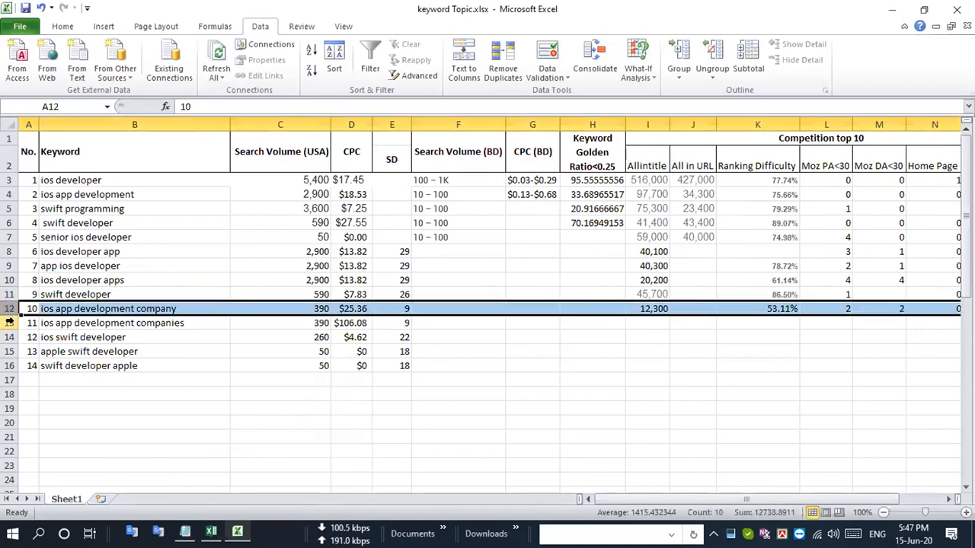
click(9, 323)
double_click(174, 323)
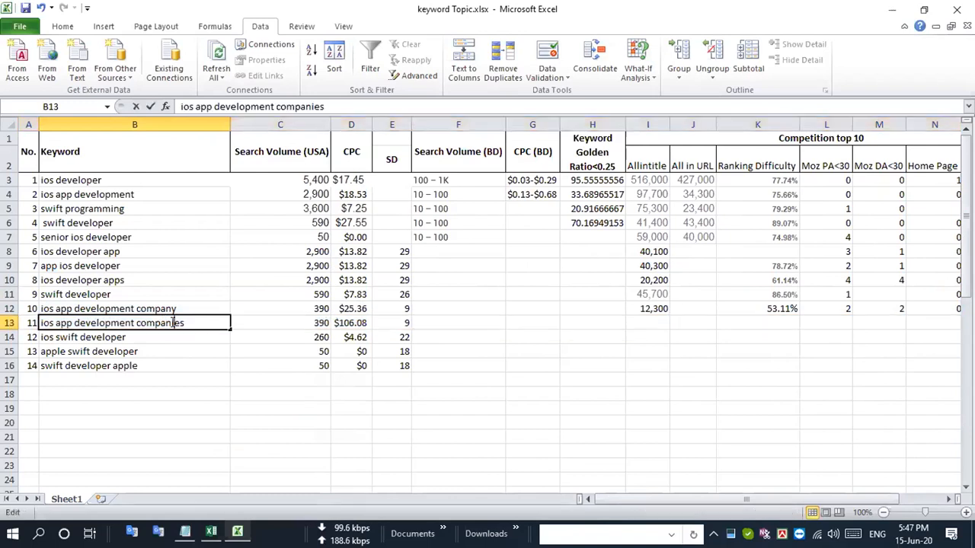
click(274, 332)
click(200, 323)
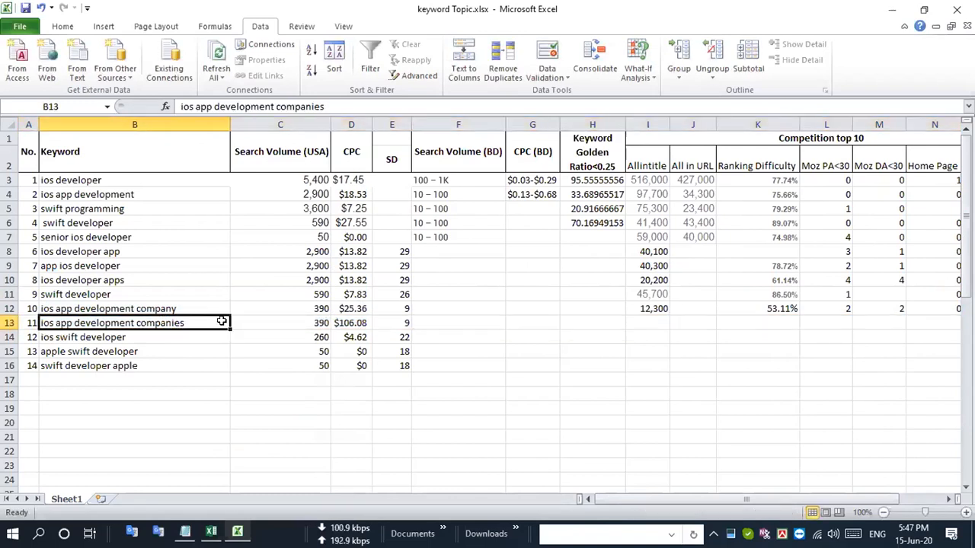
drag(227, 323, 225, 323)
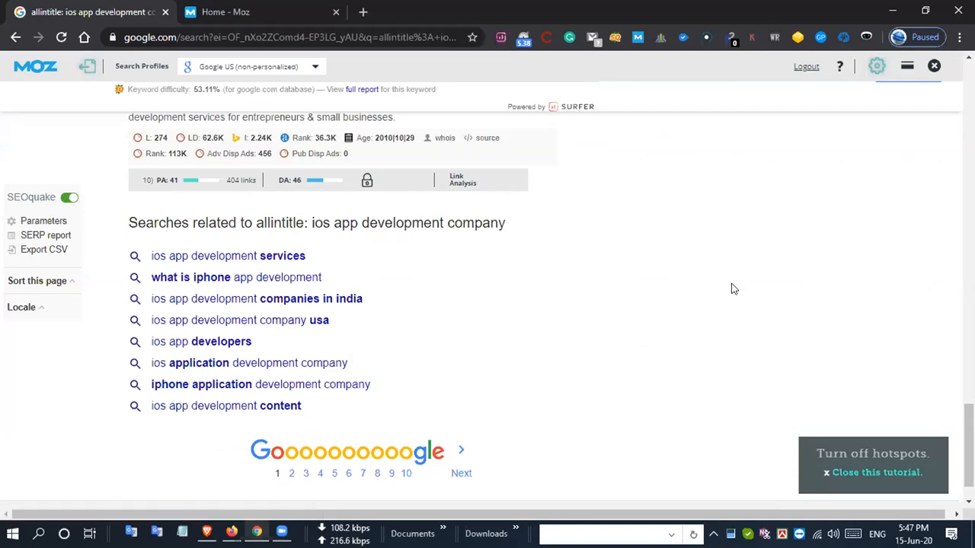
scroll(734, 288, up, 20)
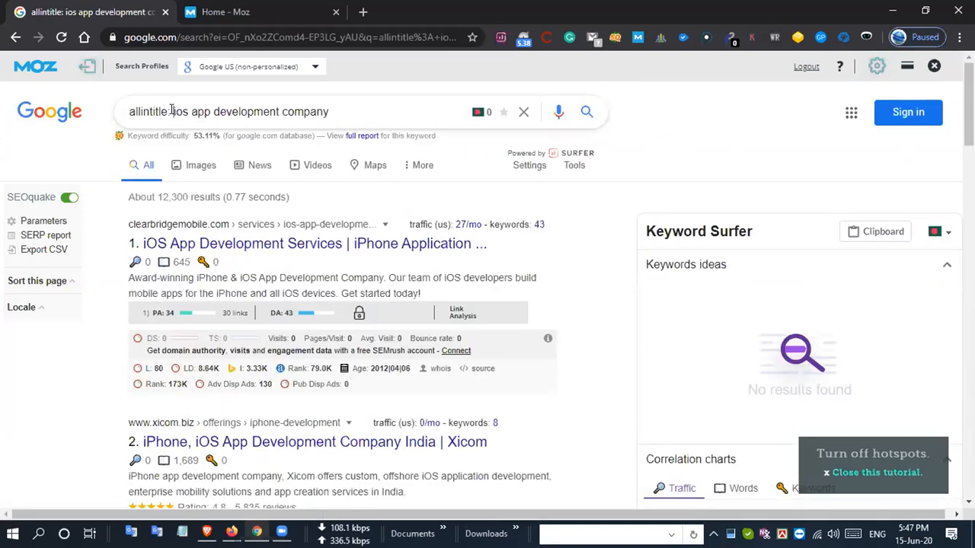
drag(175, 111, 453, 95)
text(ios app development companies)
key(Return)
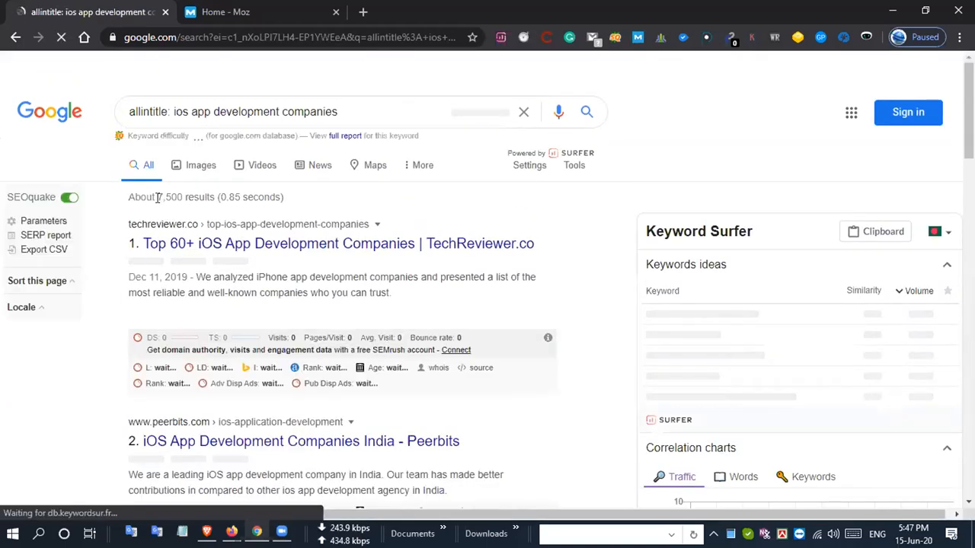
- Copy the result count 7,500 from the Google page into the Allintitle cell of "ios app development companies" in Excel
drag(158, 197, 183, 197)
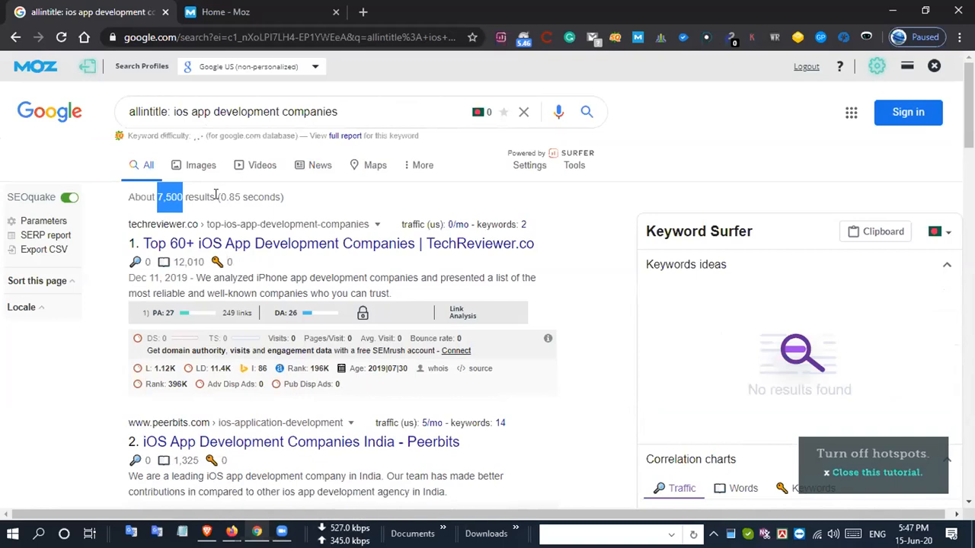
key(alt+Tab)
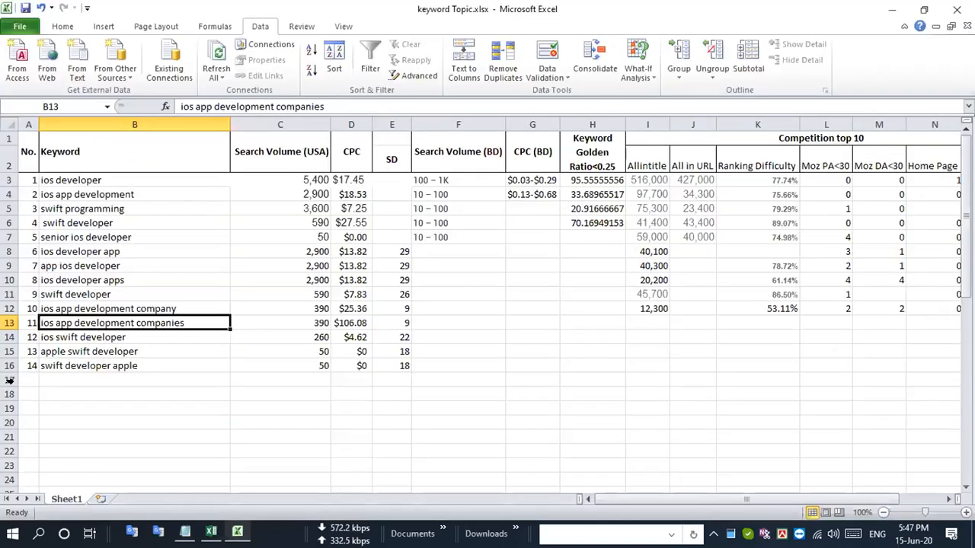
click(9, 323)
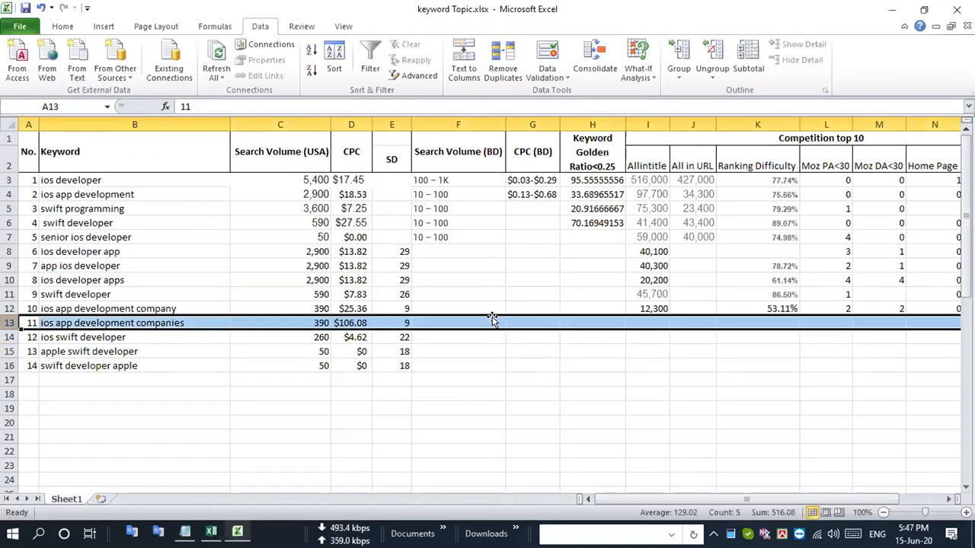
click(656, 324)
text(7,500)
key(Return)
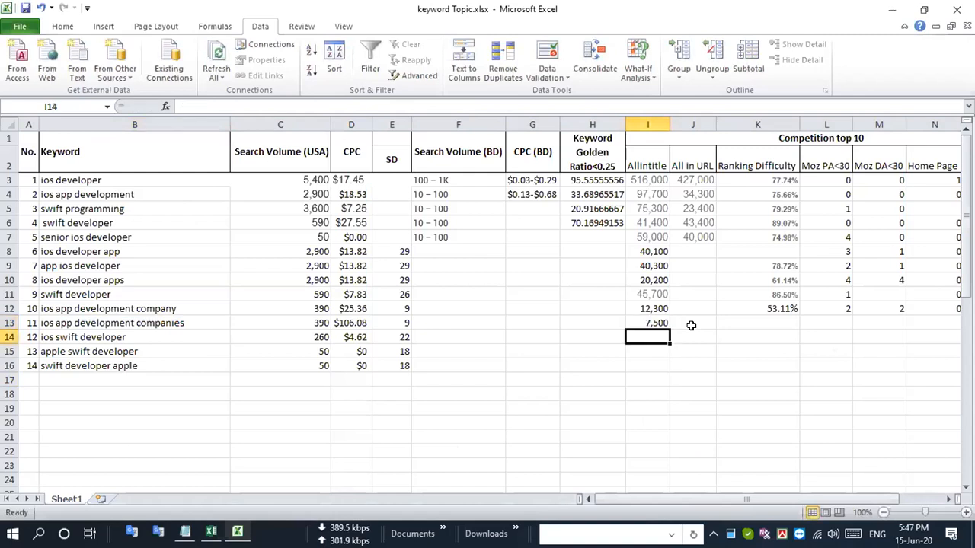
- Highlight the "ios app development companies" row, examine the Moz PA and DA values of its Google results in Chrome, and return to Excel
click(9, 323)
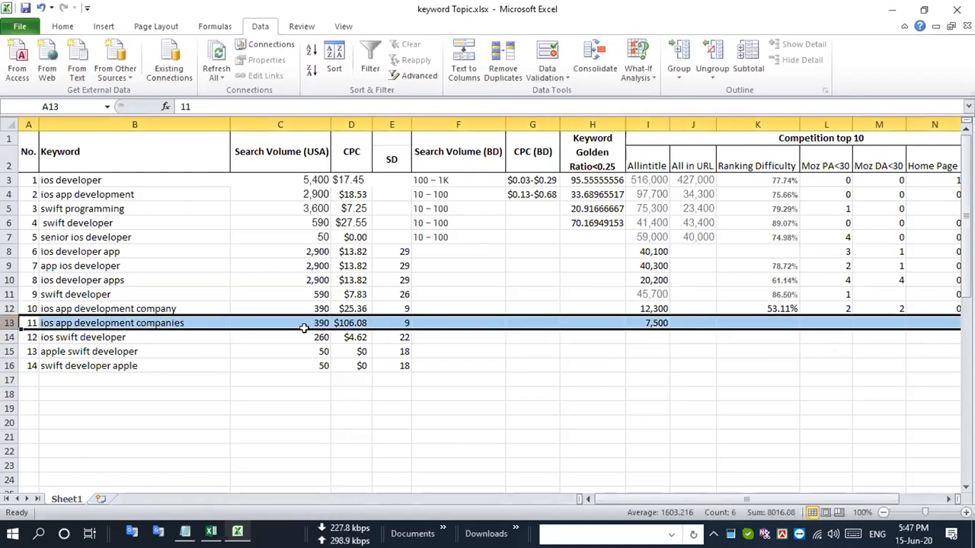
key(alt+Tab)
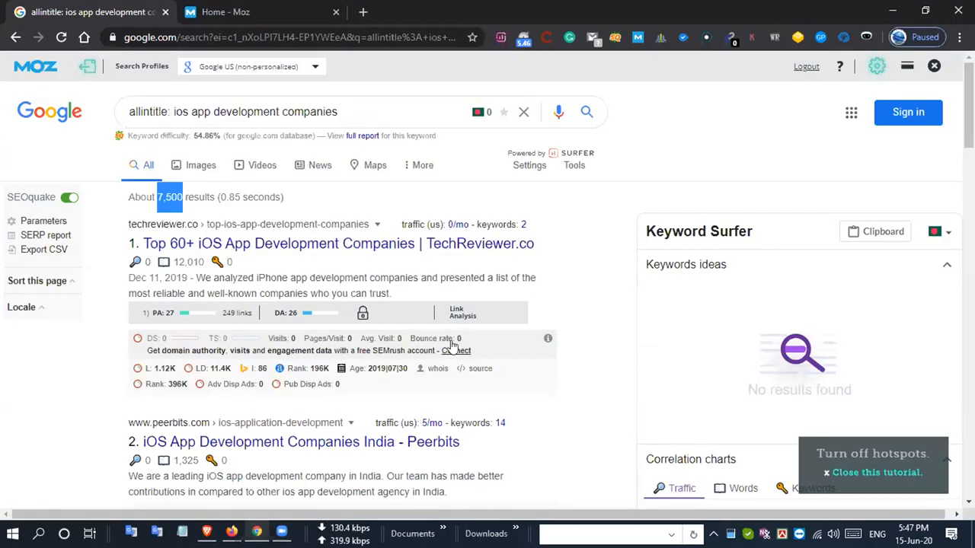
click(115, 360)
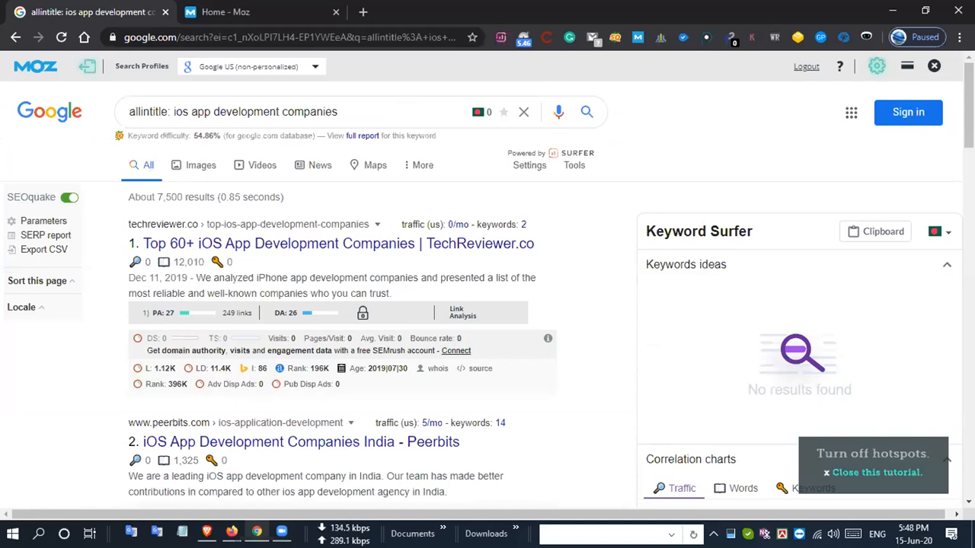
mouse_move(282, 532)
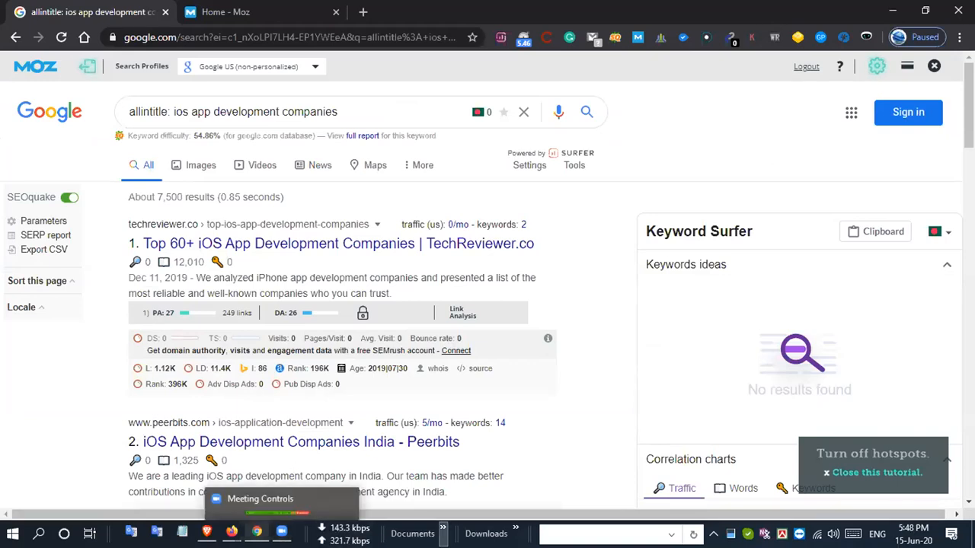
click(535, 521)
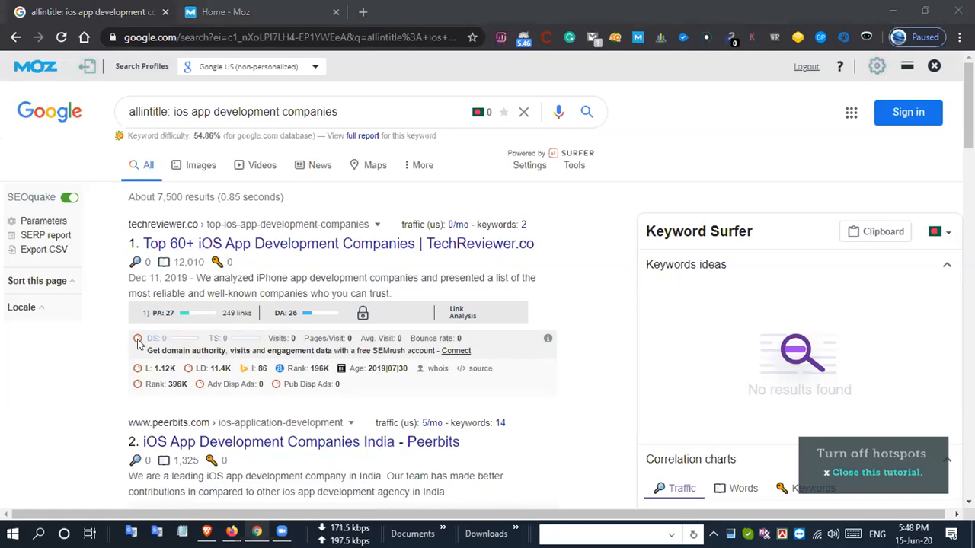
click(105, 339)
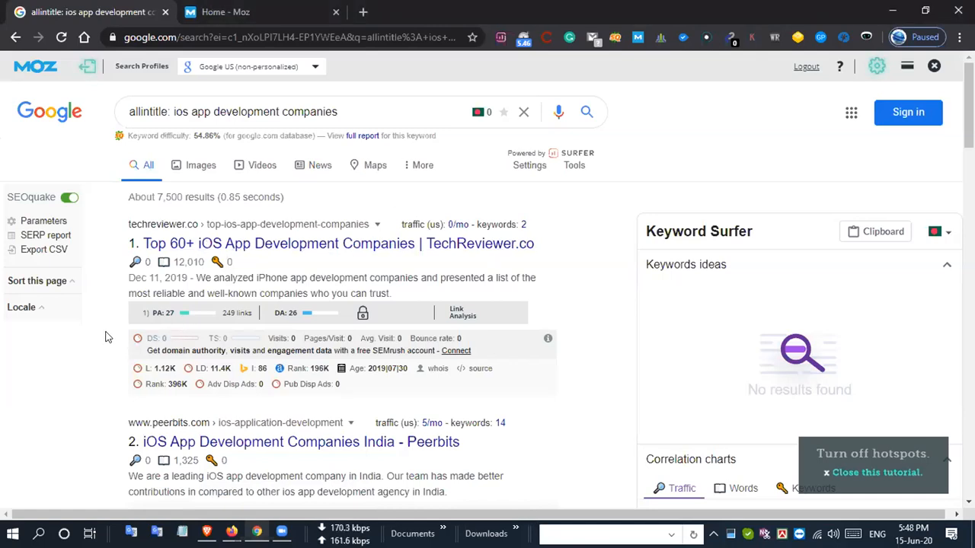
scroll(106, 339, down, 1)
scroll(107, 338, up, 1)
key(alt+Tab)
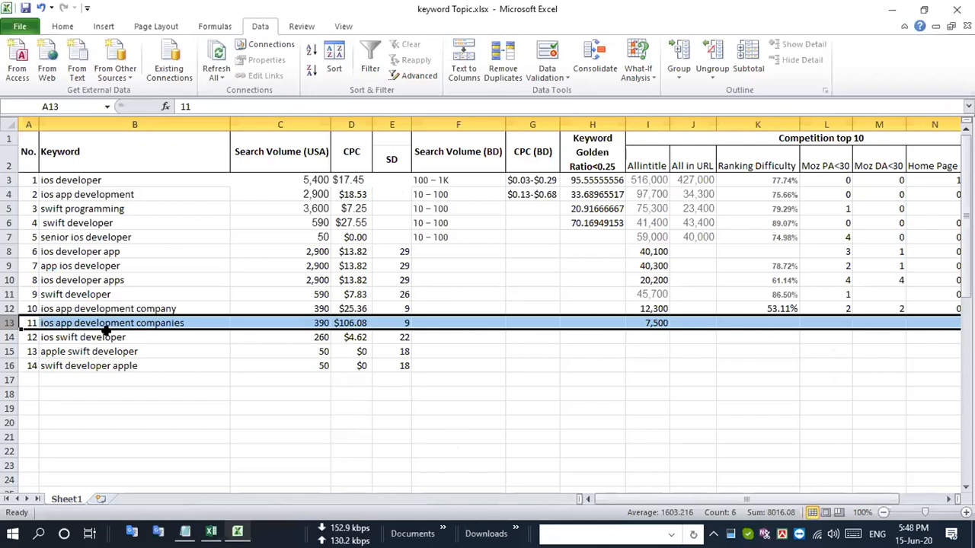
key(alt+Tab)
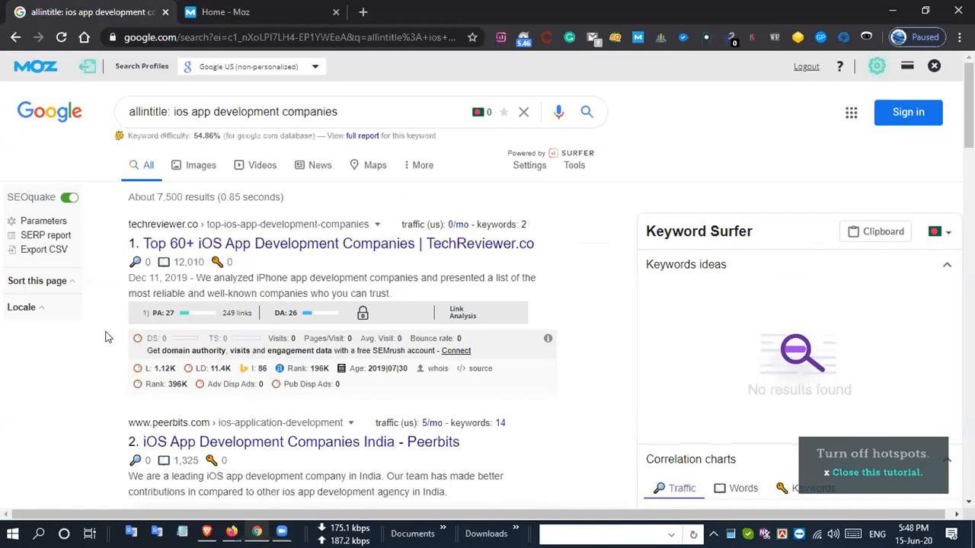
key(alt+Tab)
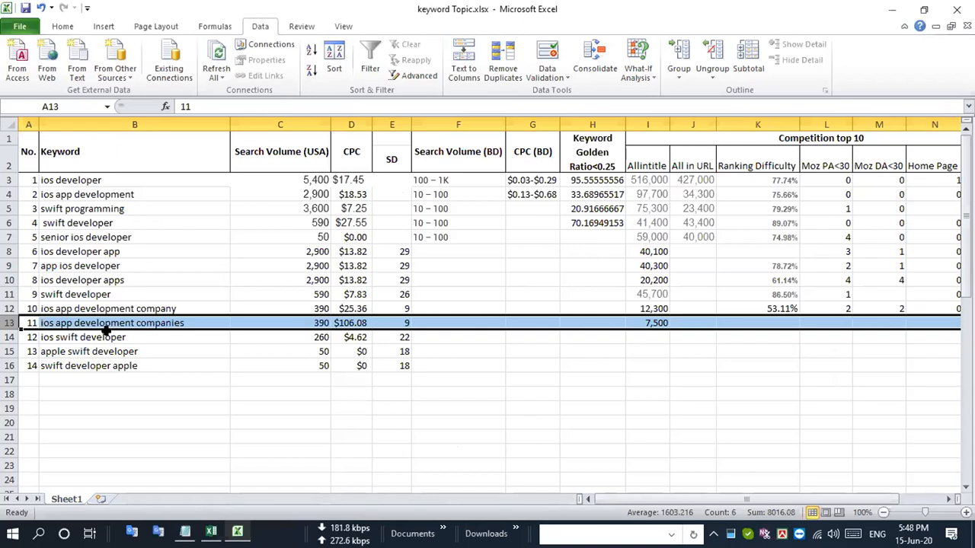
- Examine the Moz PA and DA of all ten Google results for "allintitle: ios app development companies" in Chrome, and return to Excel
key(alt+Tab)
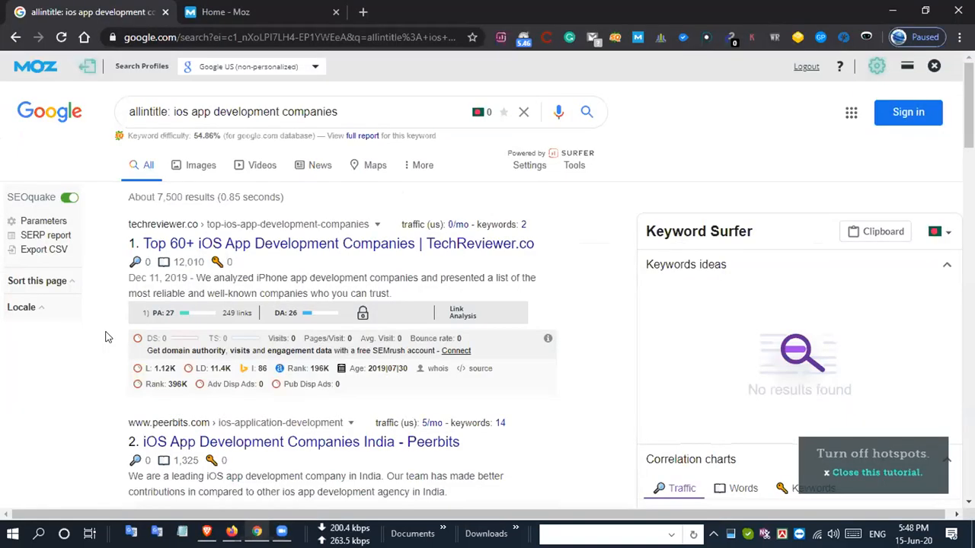
scroll(108, 337, down, 2)
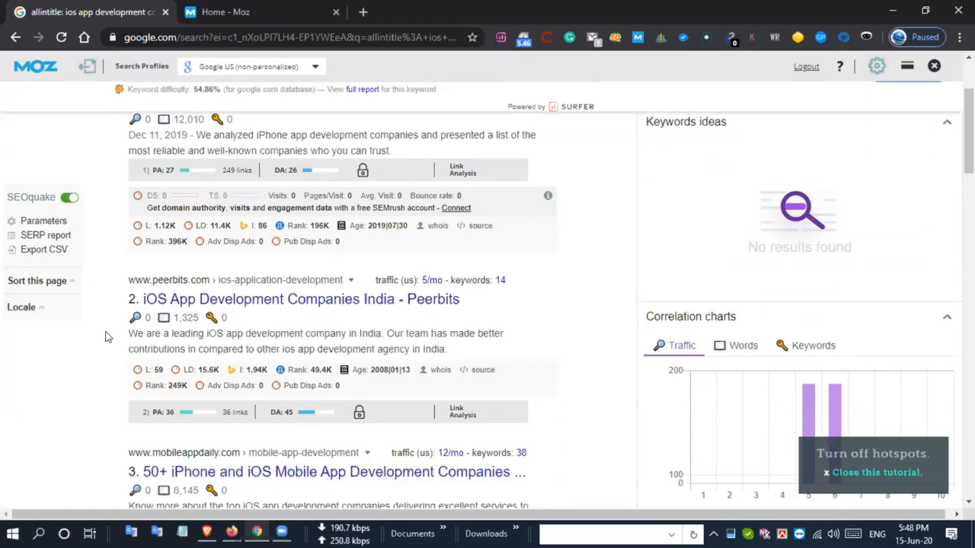
scroll(107, 337, down, 3)
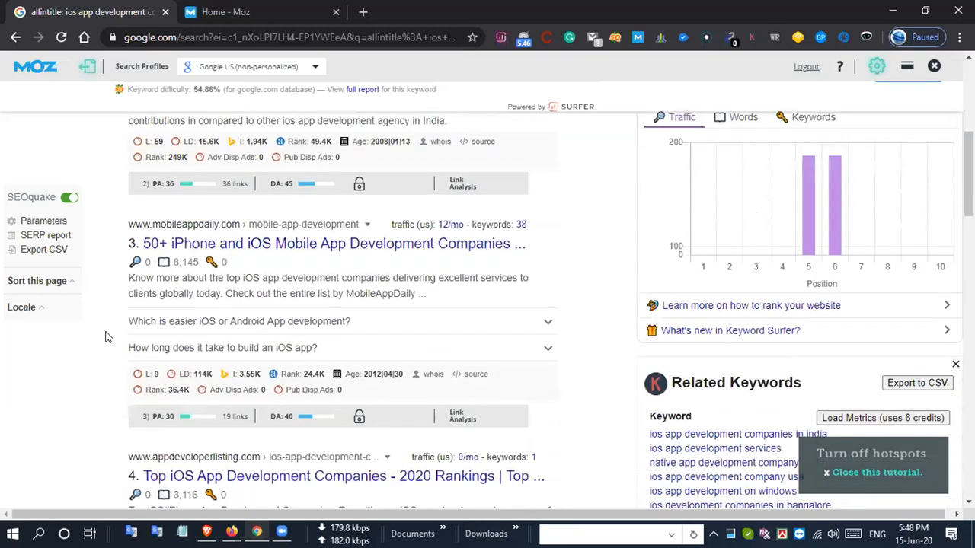
scroll(108, 338, down, 3)
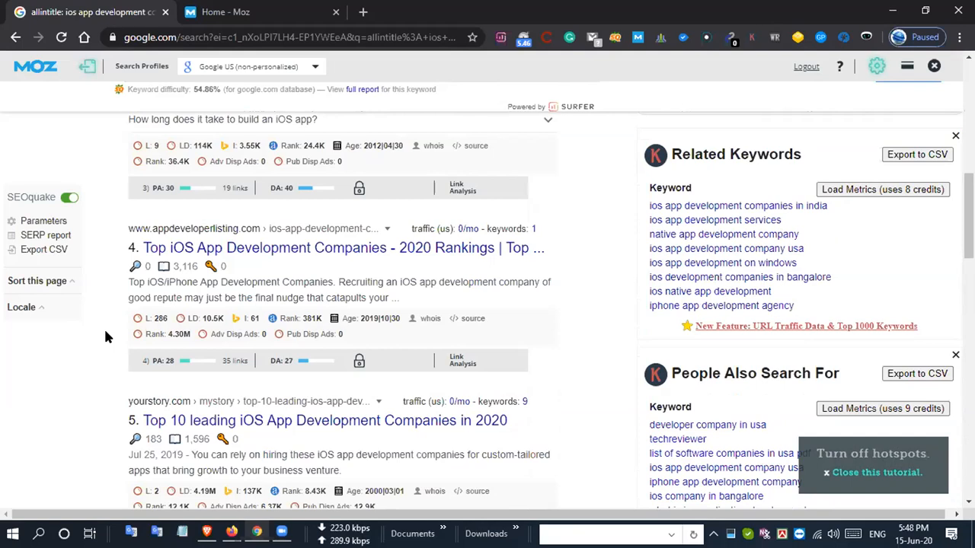
scroll(107, 338, down, 2)
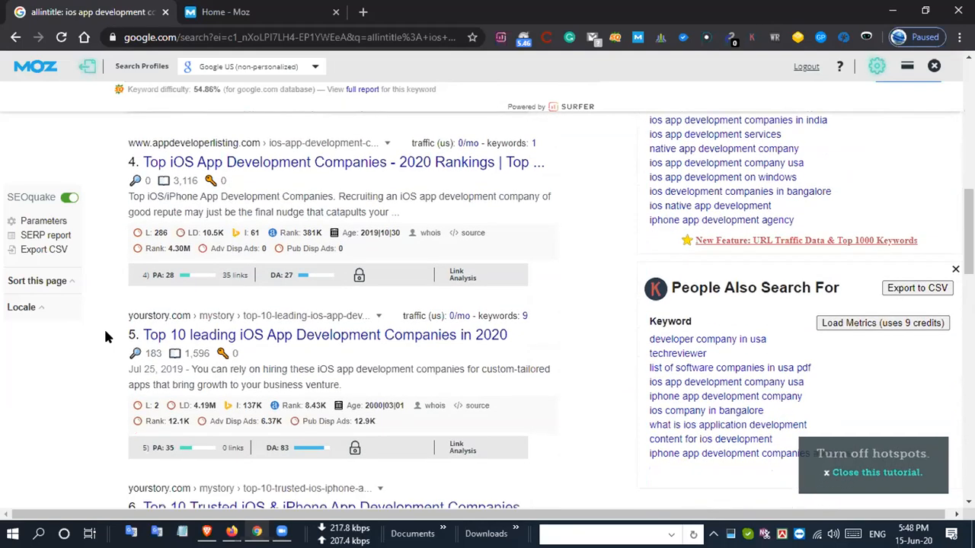
scroll(107, 338, down, 3)
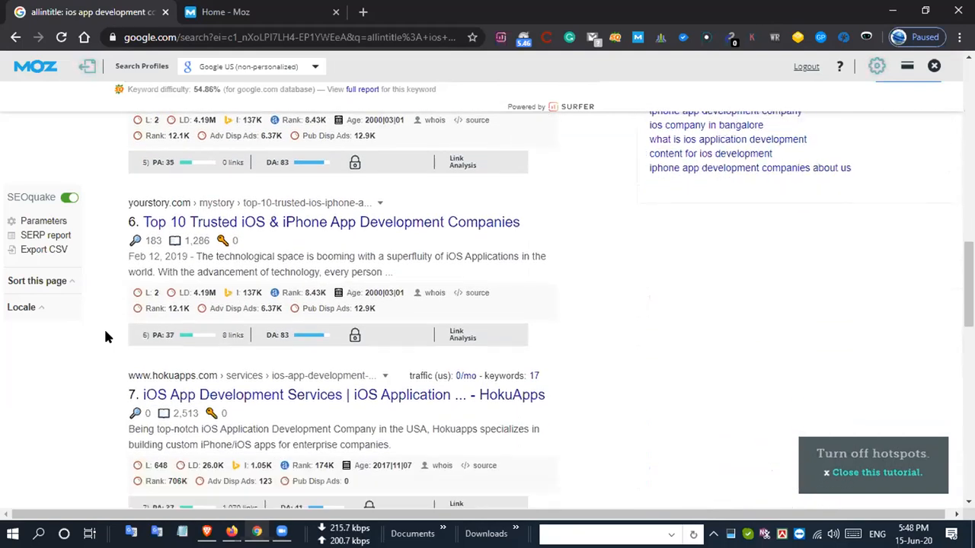
scroll(107, 338, down, 4)
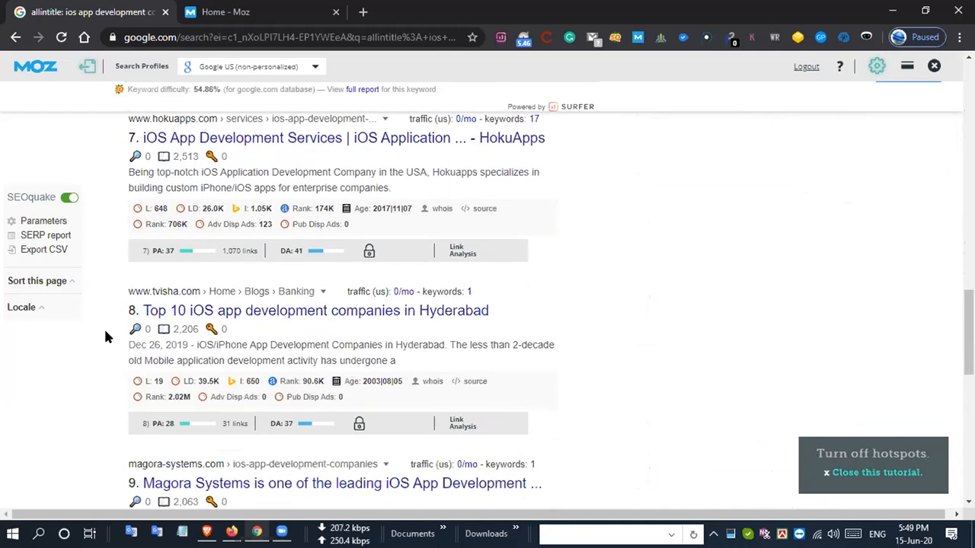
scroll(107, 337, down, 3)
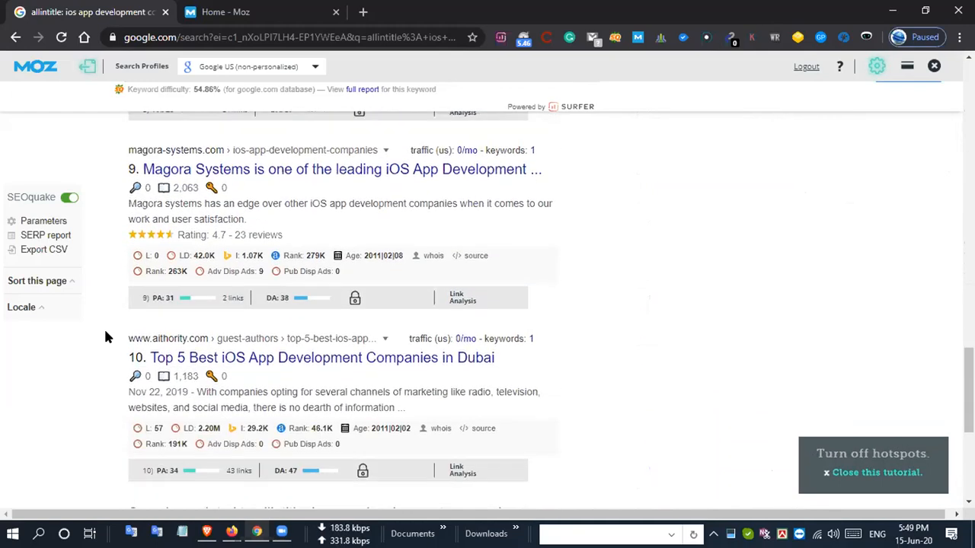
scroll(106, 333, down, 2)
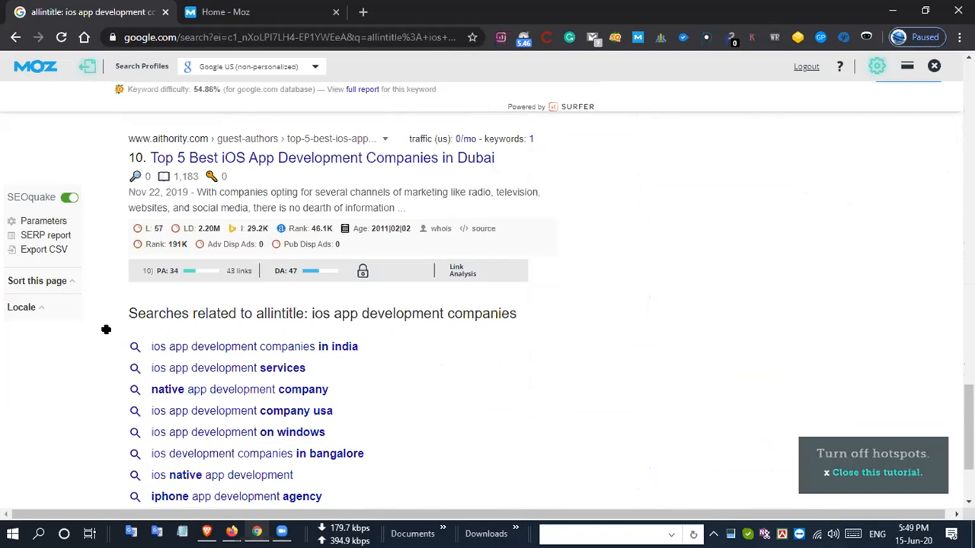
key(alt+Tab)
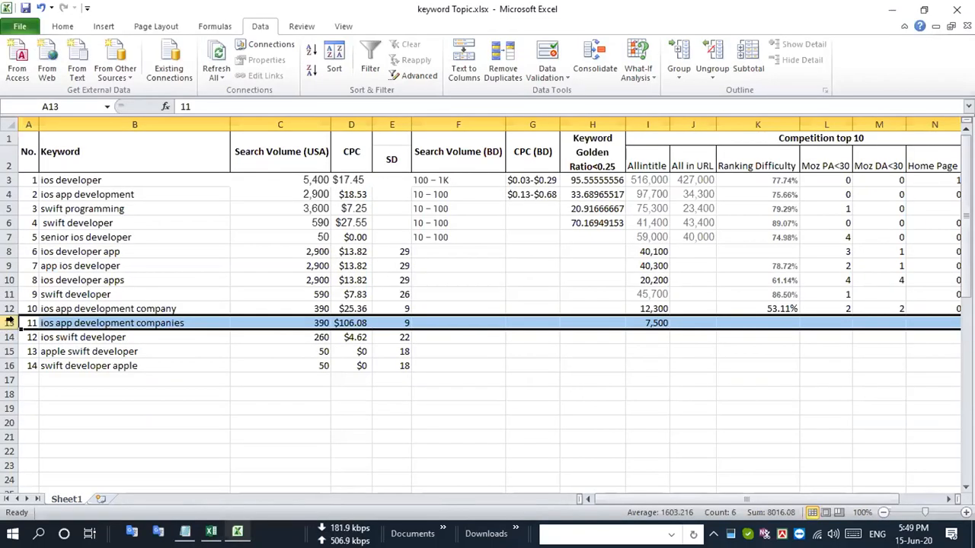
- Enter 1 as the Moz PA<30 value in the "ios app development companies" row
click(847, 323)
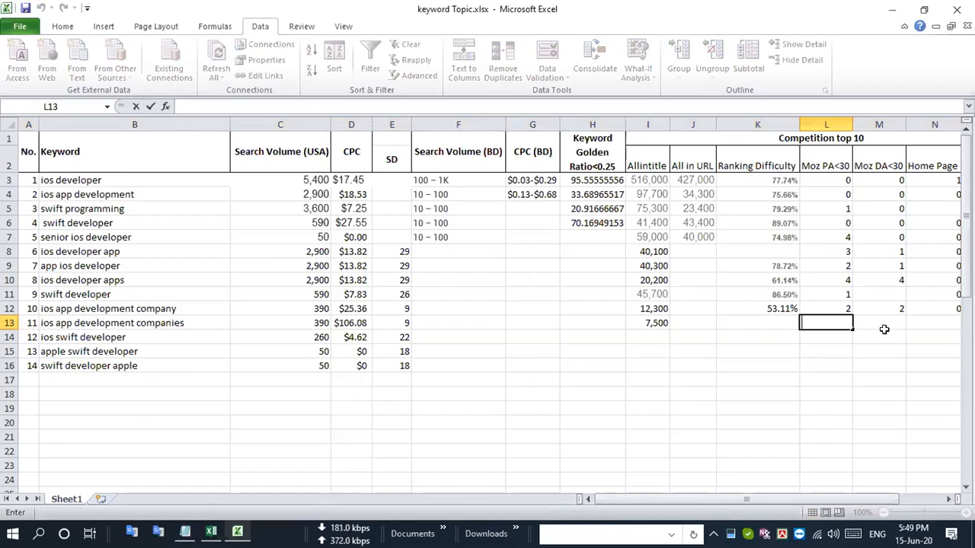
text(1)
key(Return)
key(Up)
click(884, 329)
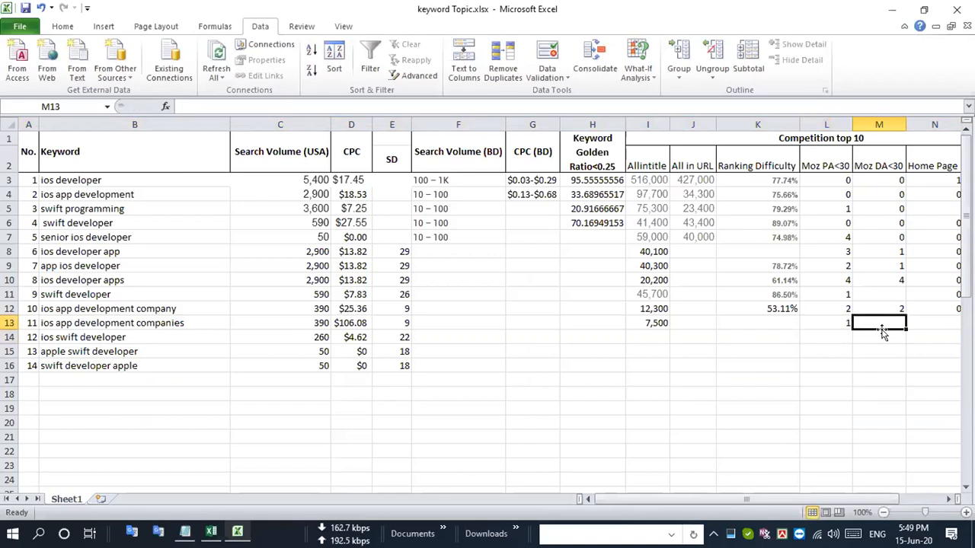
- Set Moz PA<30 to 3 and Moz DA<30 to 1 for "ios app development companies", and highlight that row
key(Left)
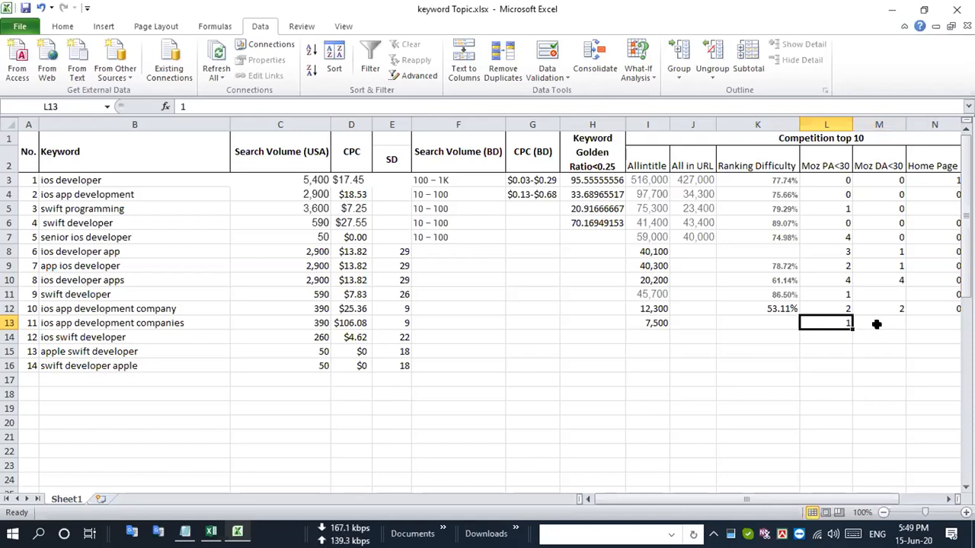
text(3)
key(Tab)
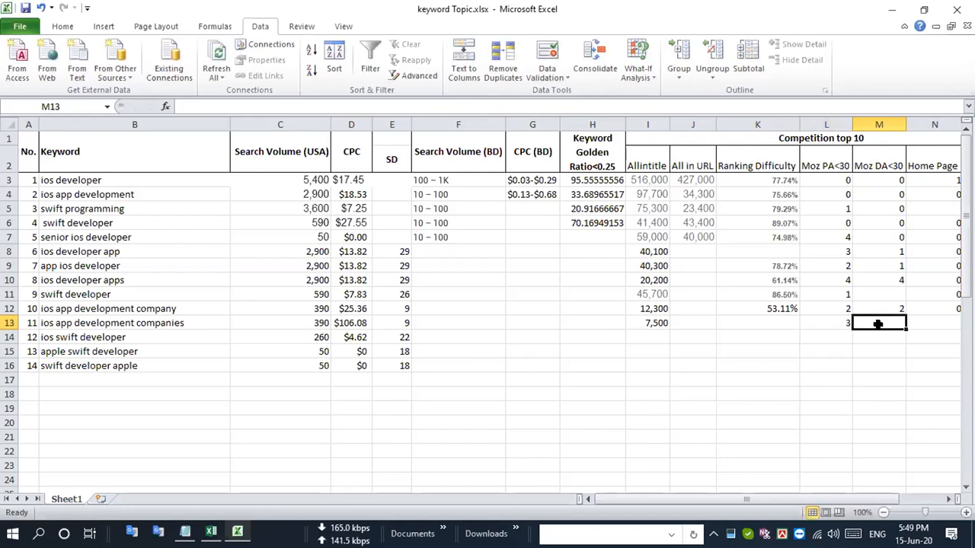
text(1)
key(Return)
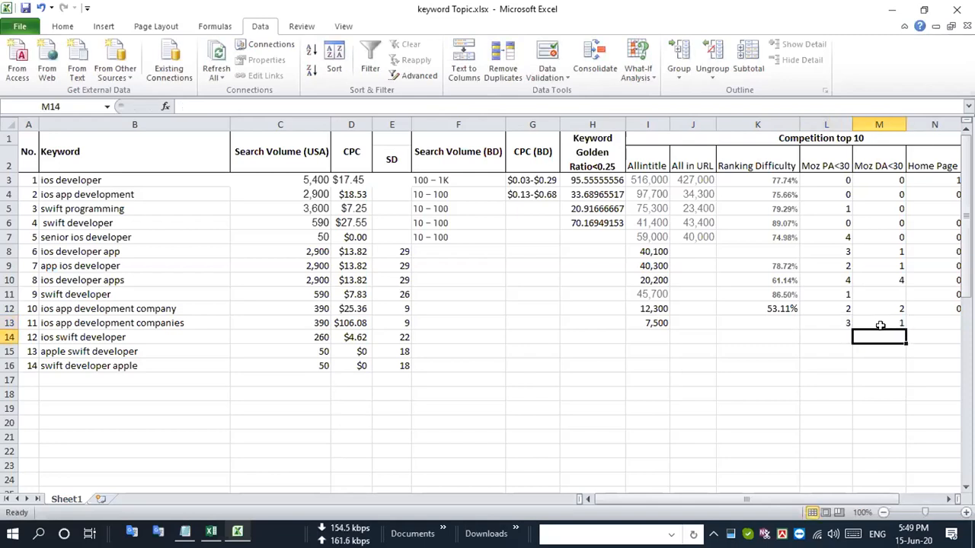
click(9, 323)
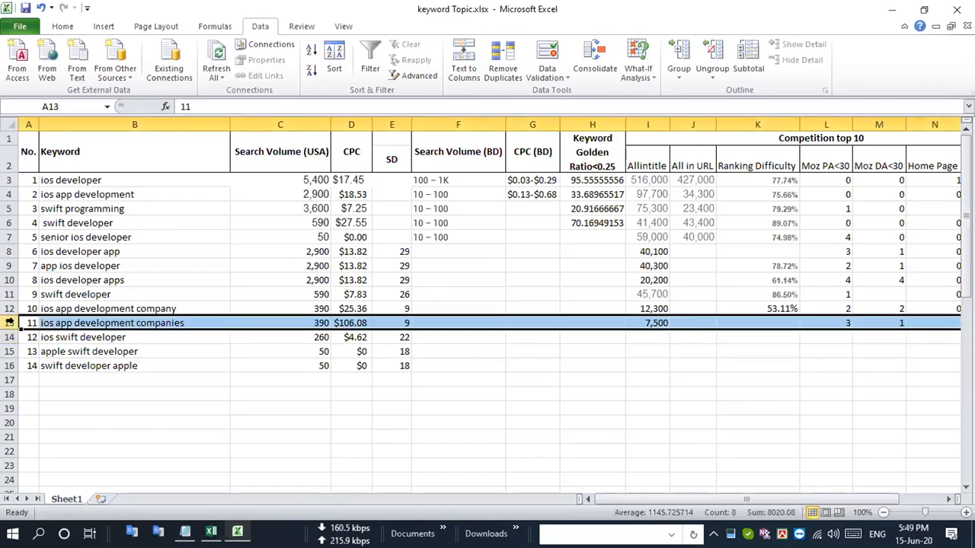
- Copy the keyword "ios swift developer" from row 14 and highlight its whole row
click(139, 337)
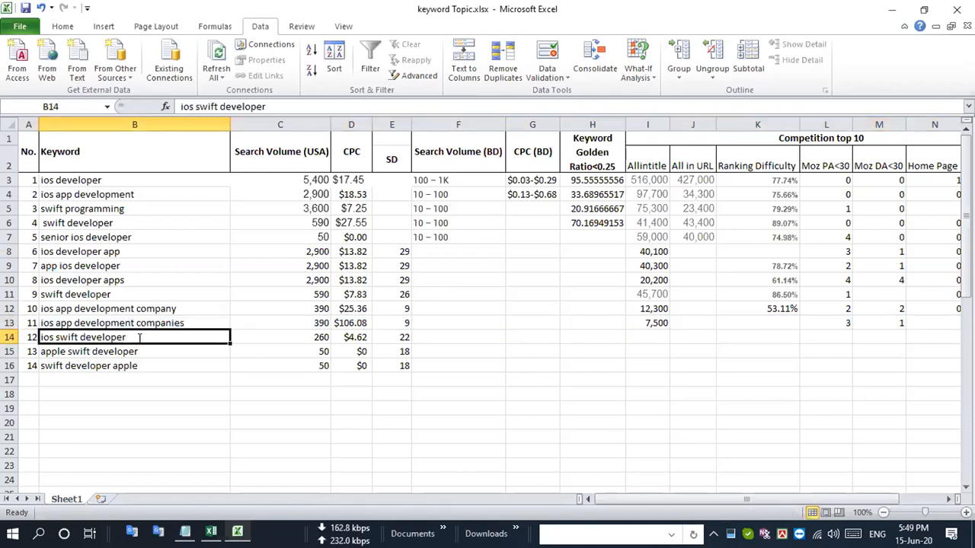
click(181, 364)
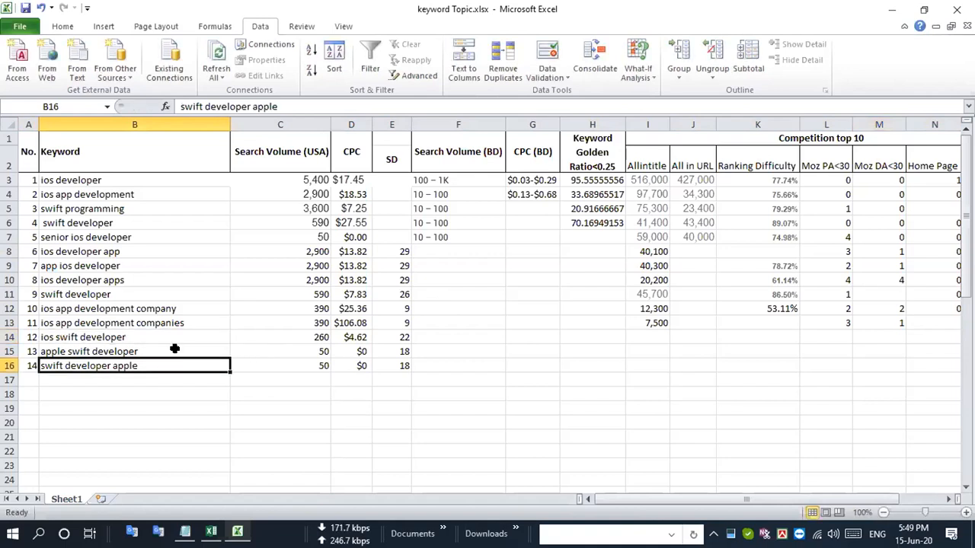
click(145, 337)
key(ctrl+c)
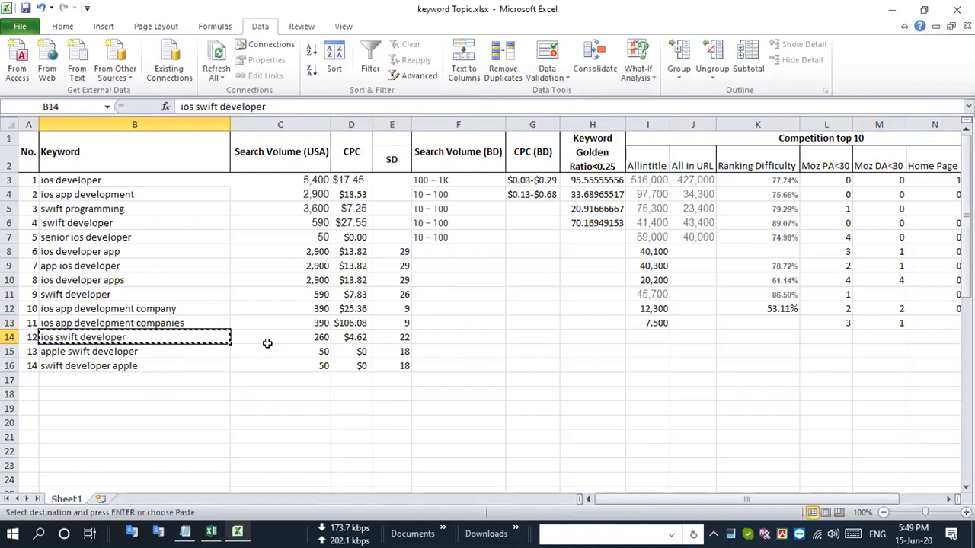
click(10, 336)
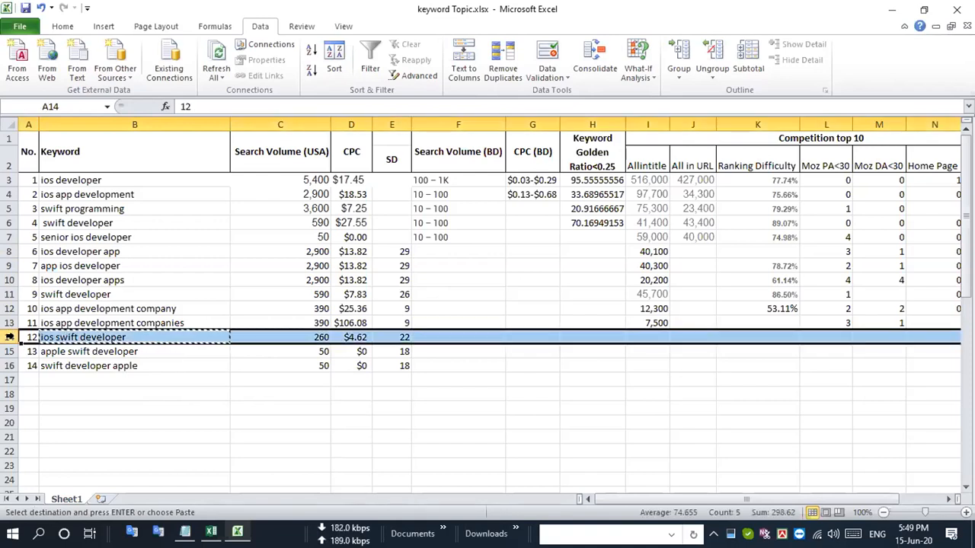
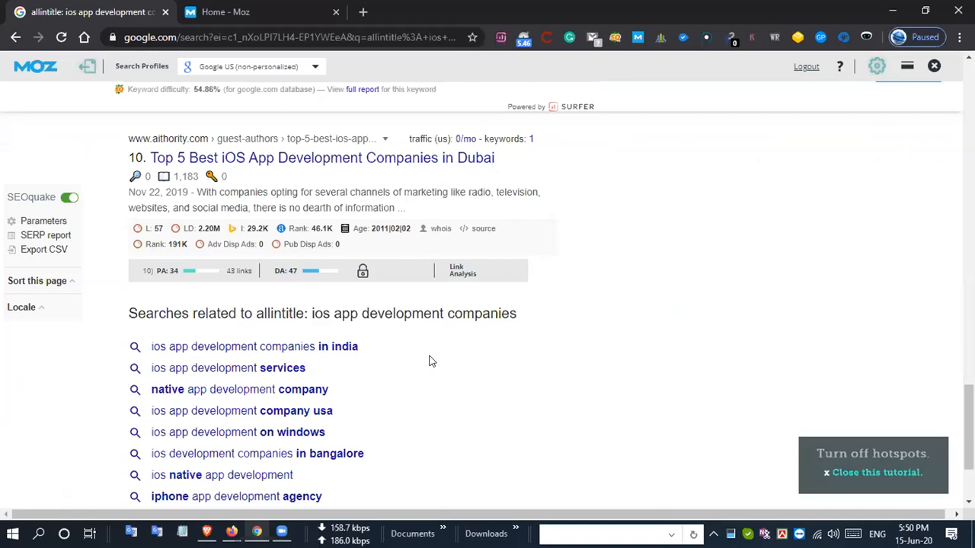
- Search Google for "allintitle: ios swift developer"
key(Home)
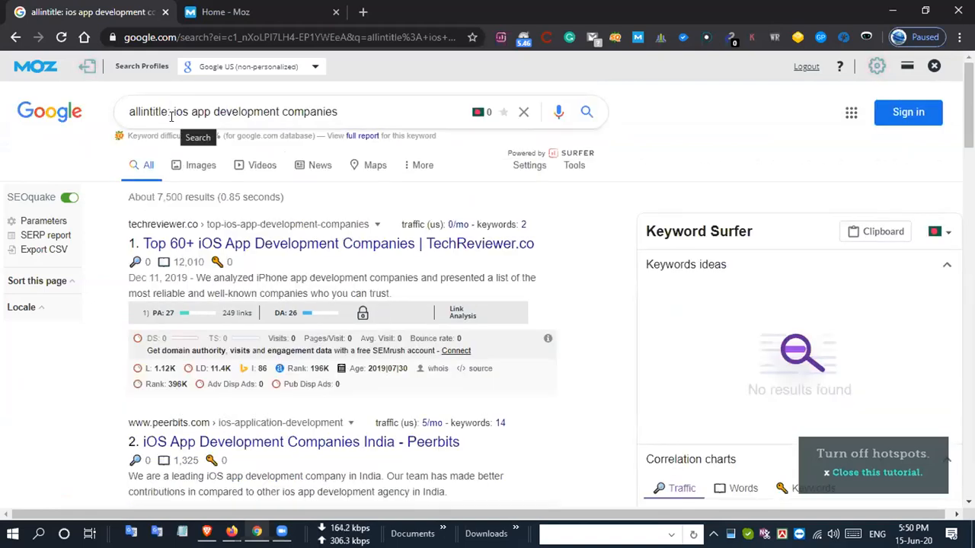
drag(170, 112, 411, 121)
text(ios swift developer)
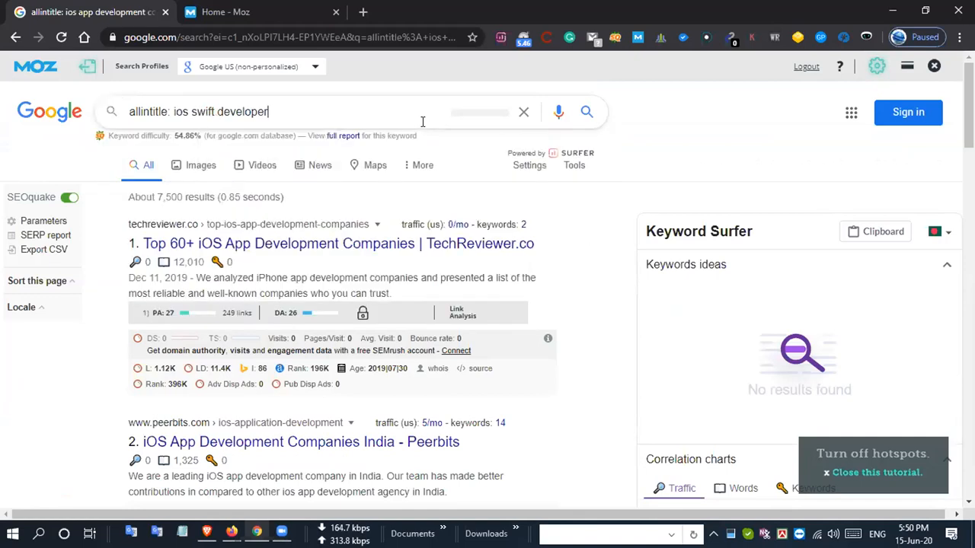
key(Return)
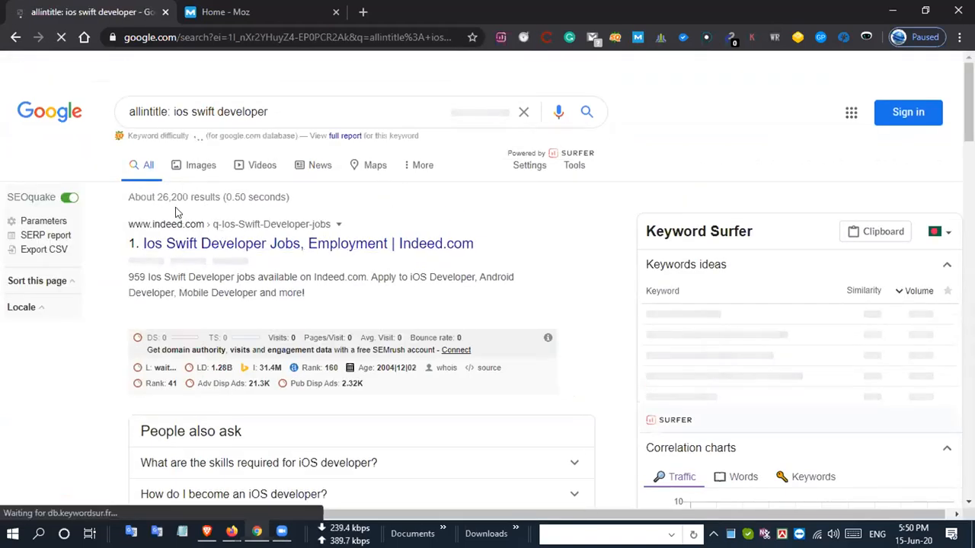
- Copy the Google result count into Excel as the Allintitle value 26,200 for "ios swift developer", and highlight that row
drag(157, 197, 185, 196)
key(ctrl+c)
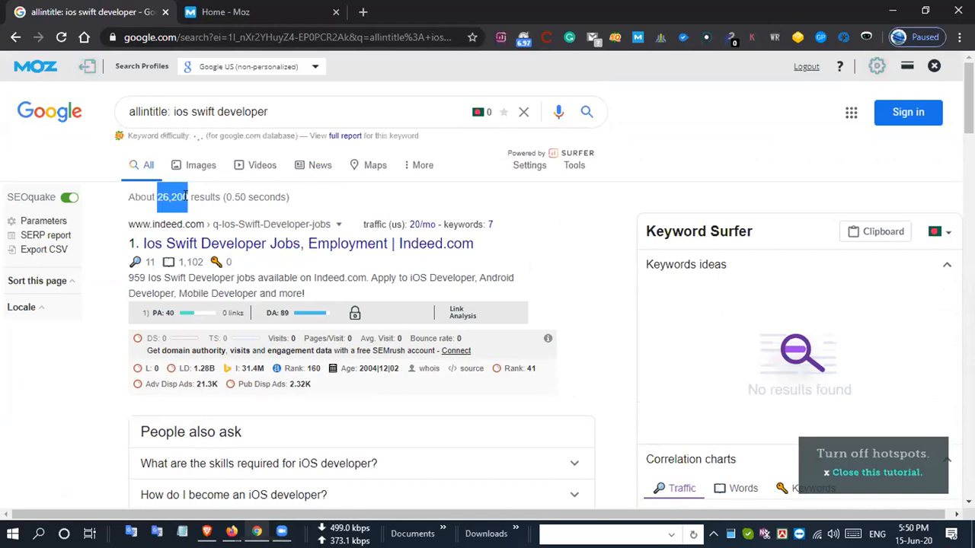
key(alt+Tab)
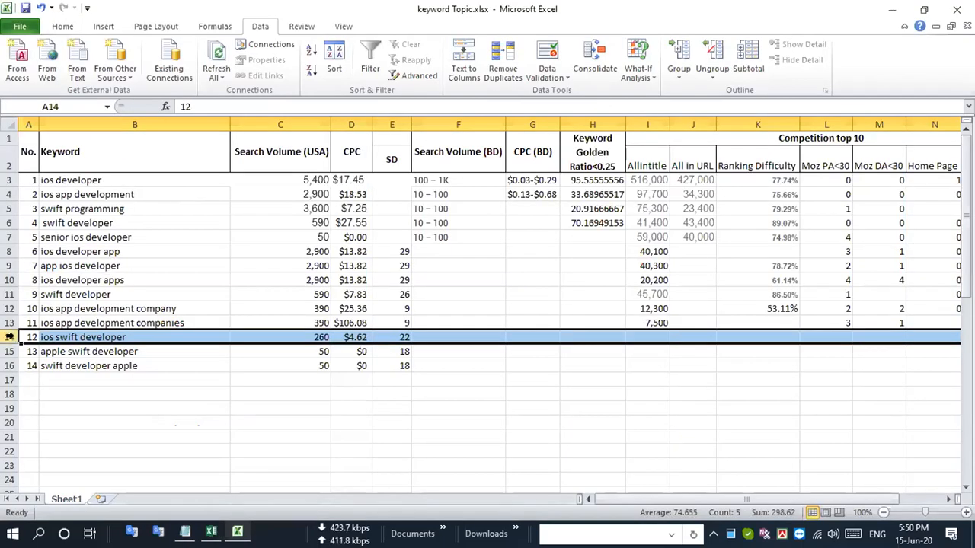
click(646, 339)
key(ctrl+v)
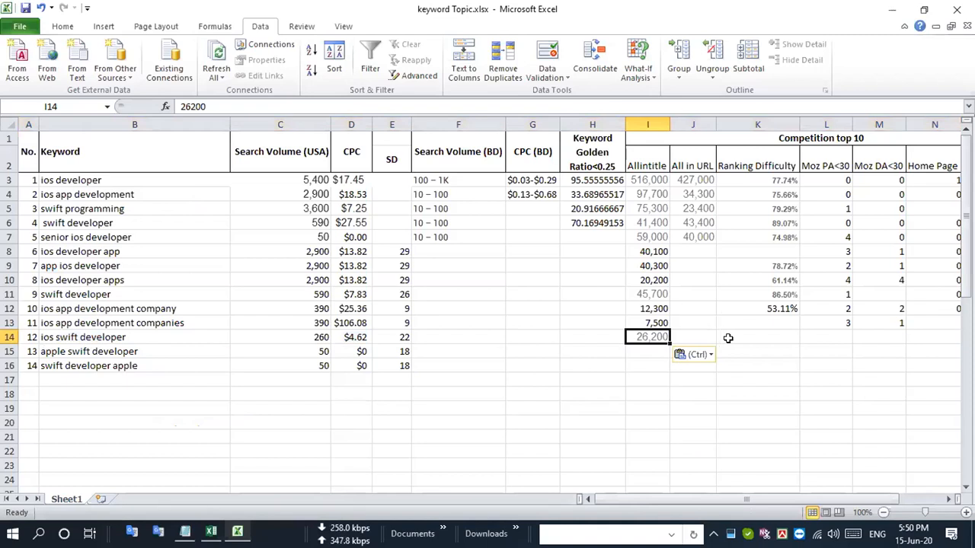
text(26,200)
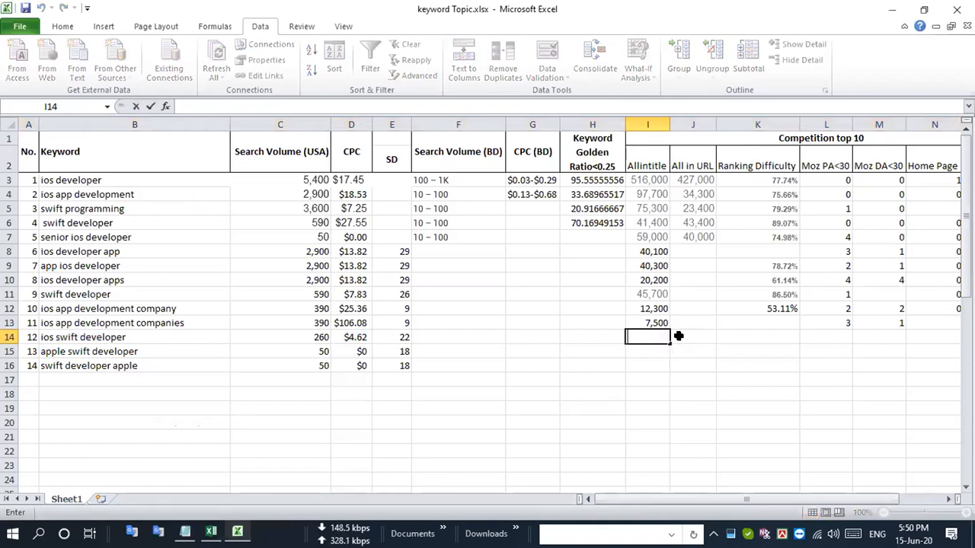
key(ctrl+Return)
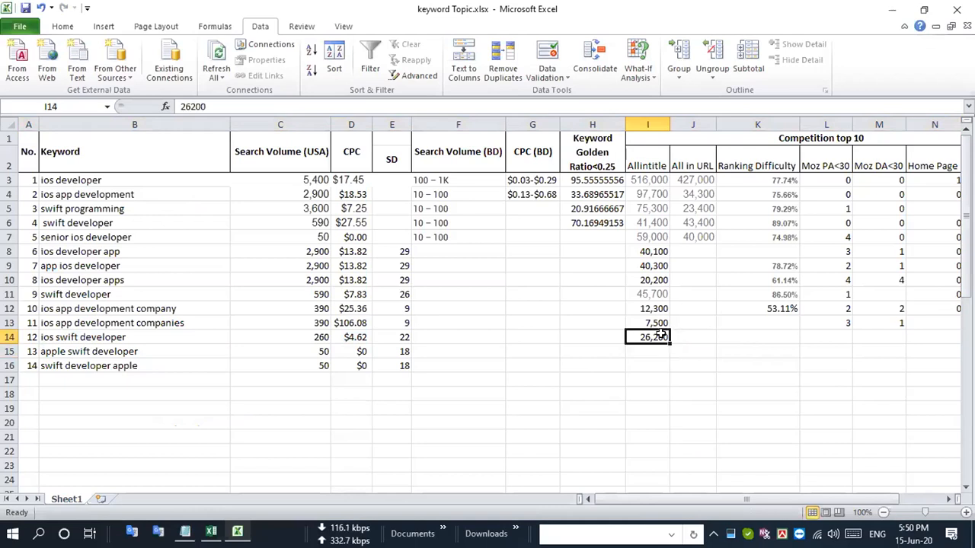
click(10, 337)
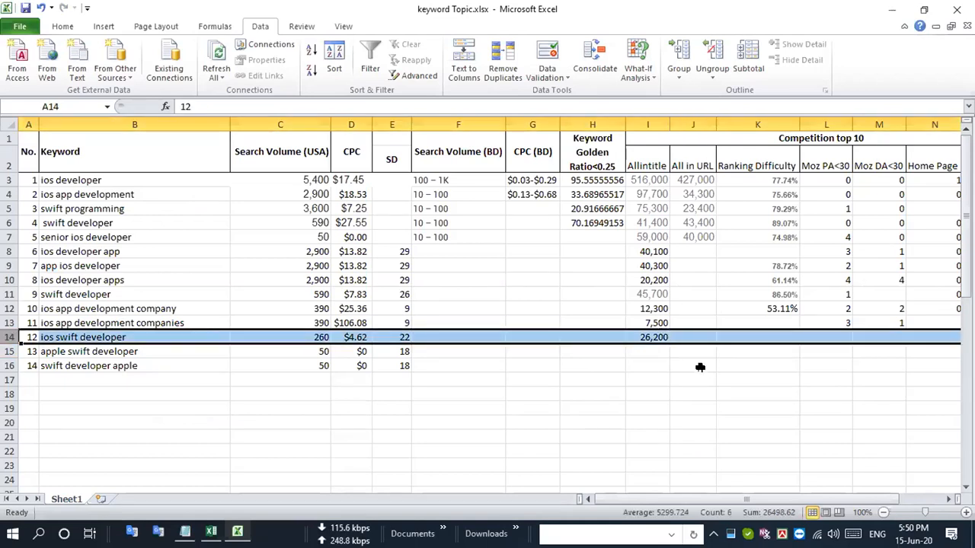
- Examine the Moz PA and DA of all ten Google results for "allintitle: ios swift developer" in Chrome
key(alt+Tab)
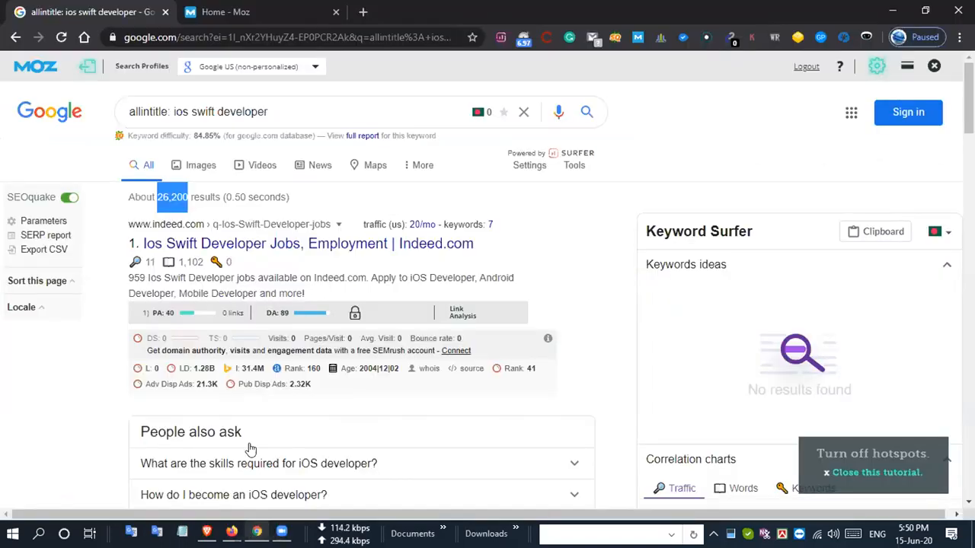
scroll(95, 372, down, 3)
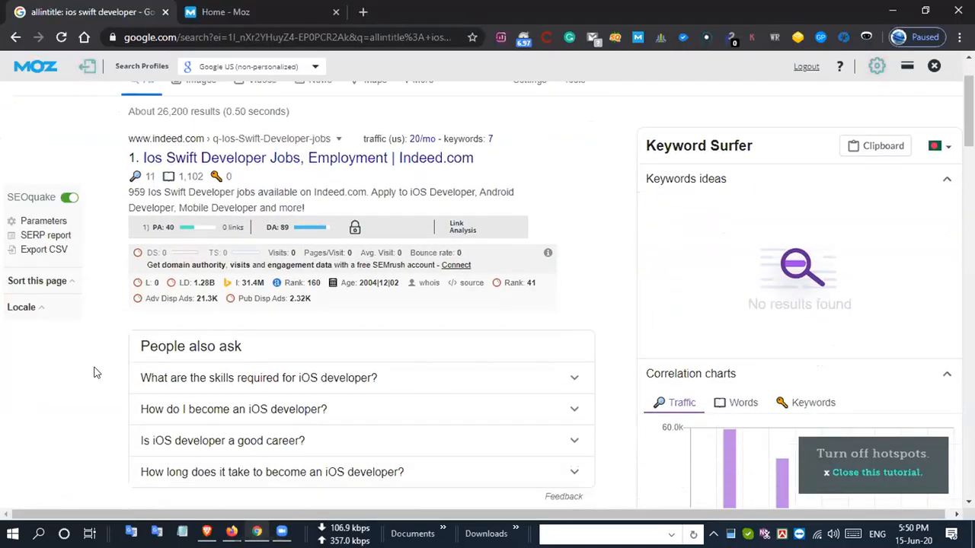
scroll(96, 372, down, 5)
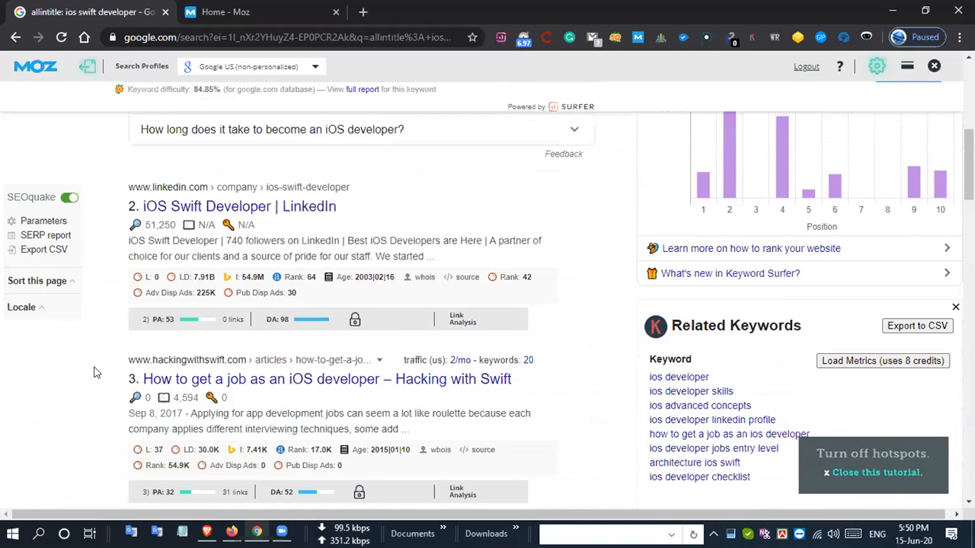
scroll(96, 373, down, 3)
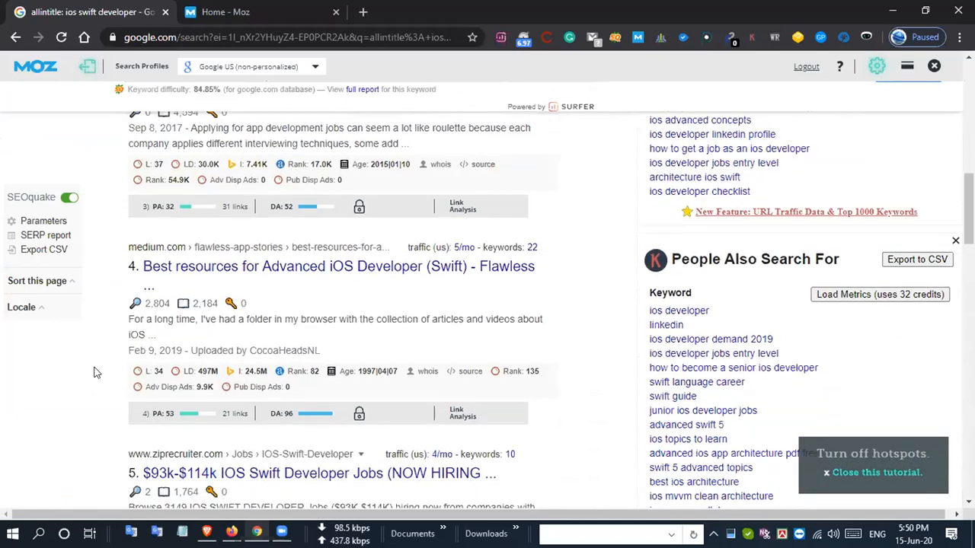
scroll(96, 373, down, 4)
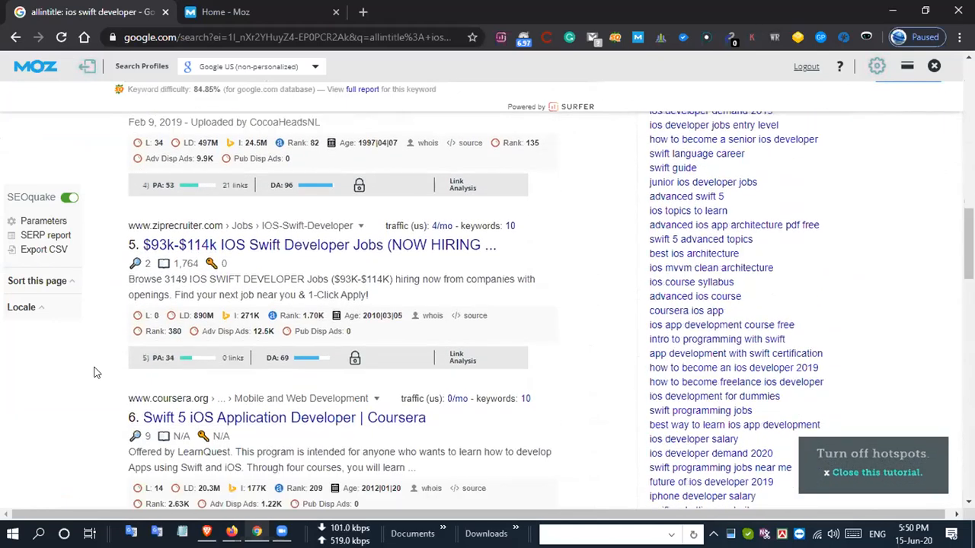
scroll(95, 372, down, 4)
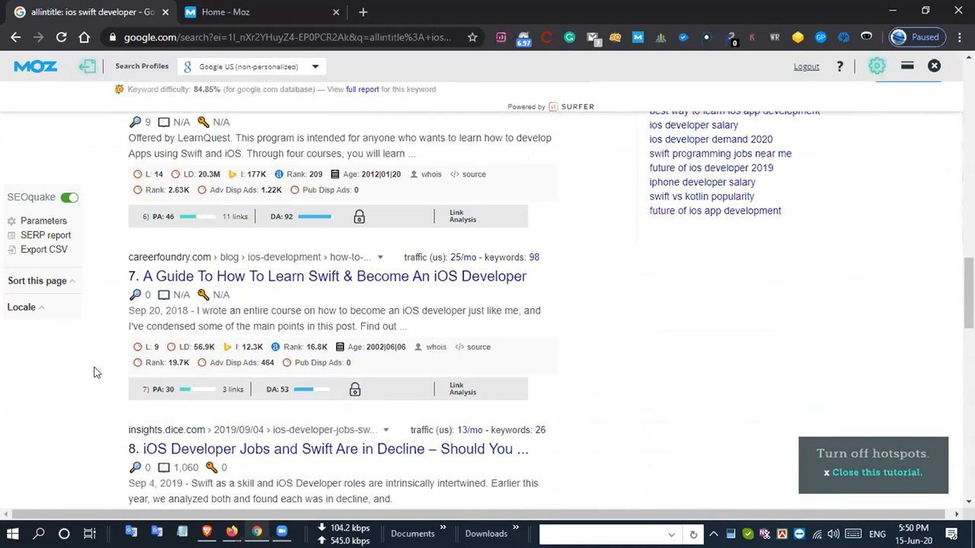
scroll(95, 372, down, 4)
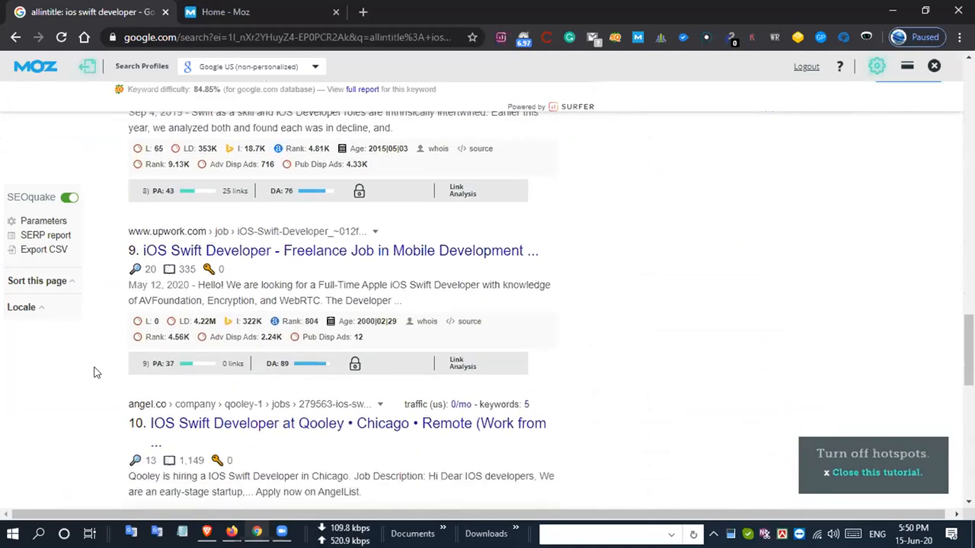
scroll(95, 373, down, 4)
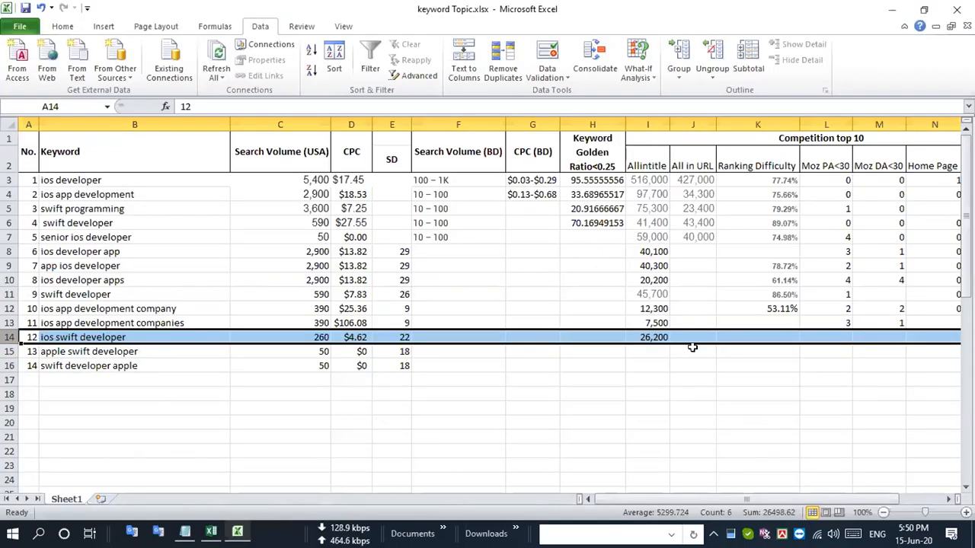
- In Excel, set both Moz PA<30 and Moz DA<30 to 0 for "ios swift developer", and highlight that row
click(832, 336)
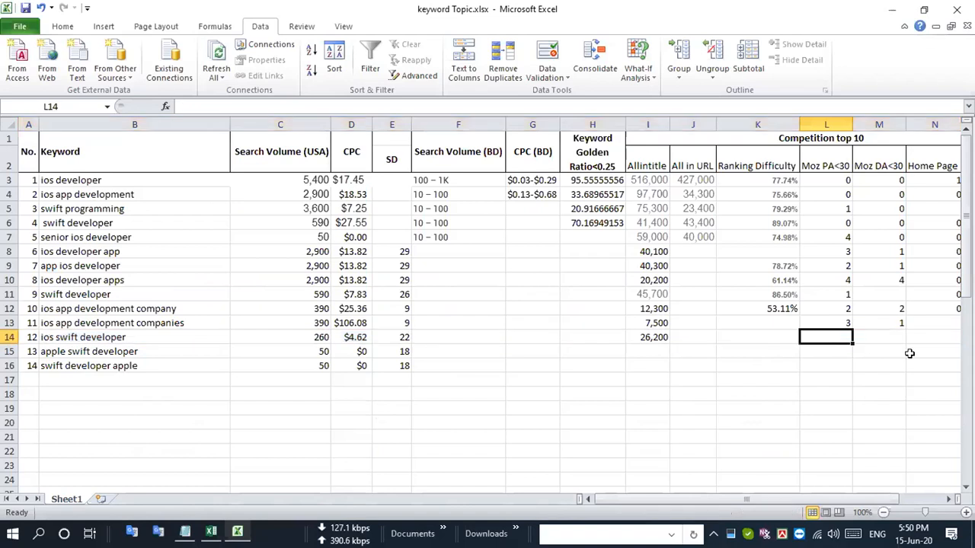
text(0)
key(Tab)
text(0)
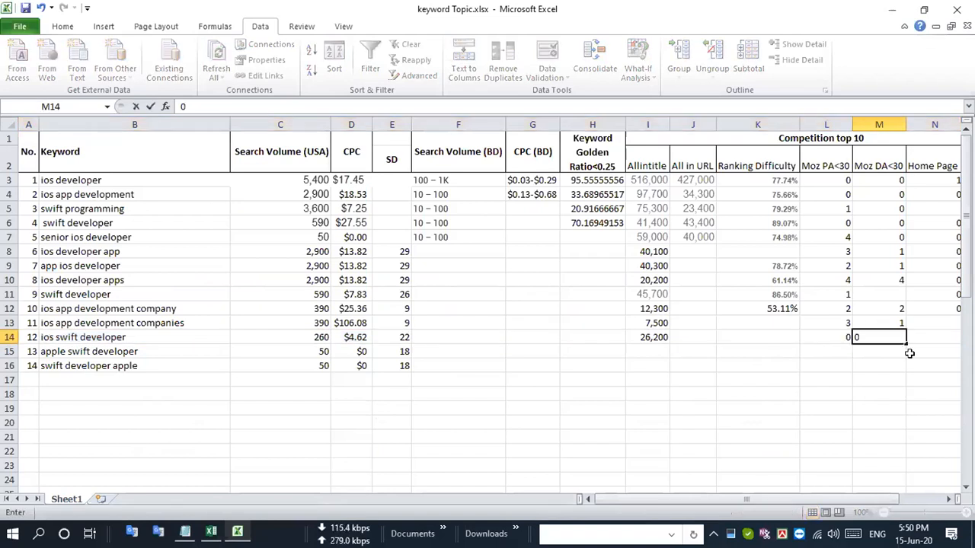
key(Return)
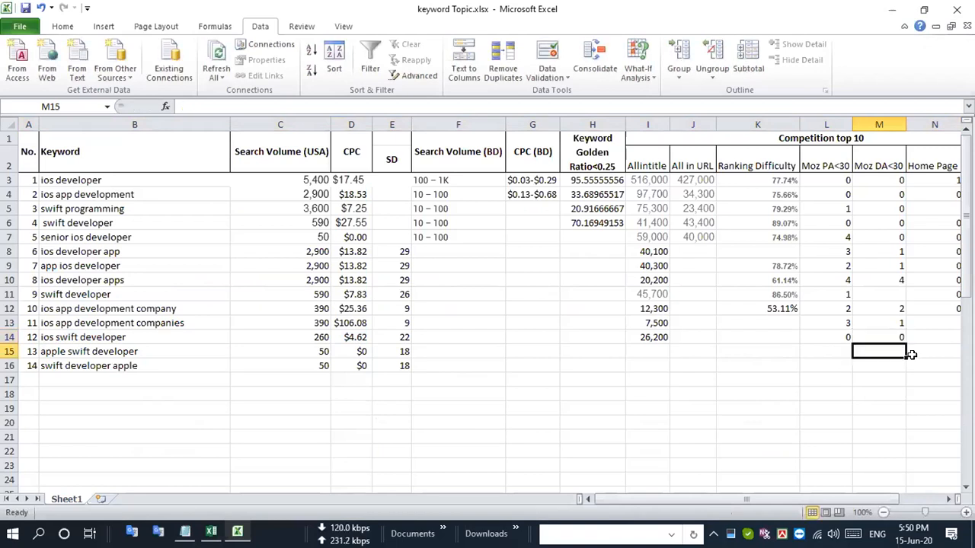
click(9, 337)
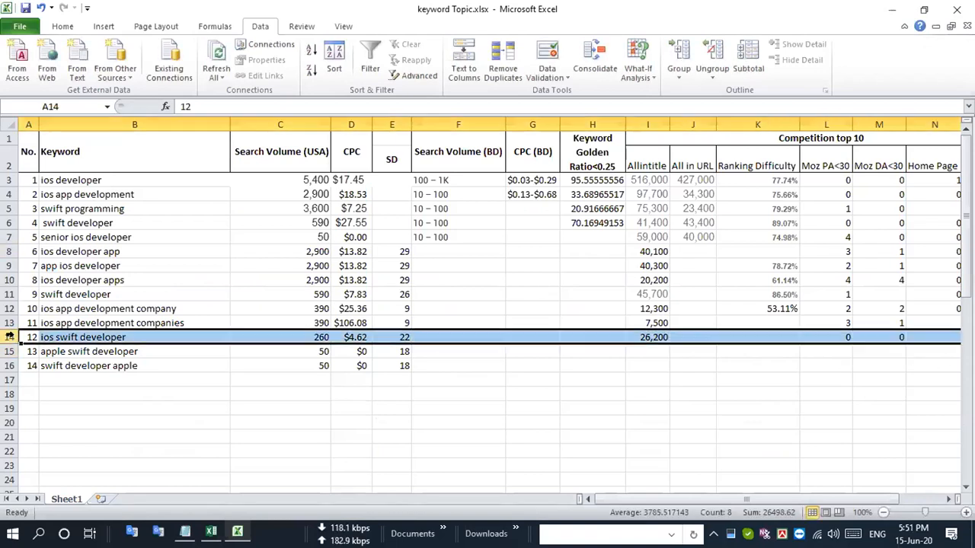
- Copy the keyword "apple swift developer" from row 15 and search Google in Chrome for "allintitle:apple swift developer"
click(134, 351)
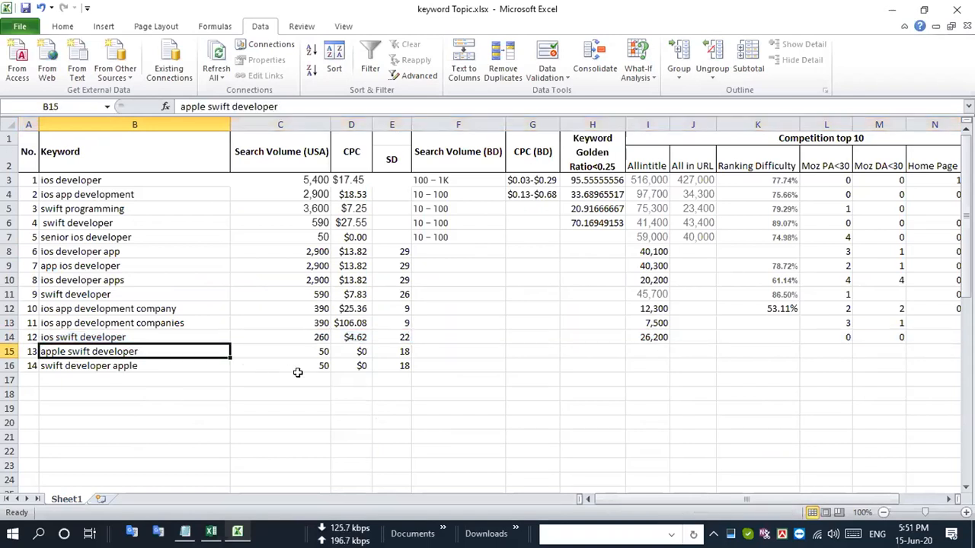
key(ctrl+c)
key(alt+Tab)
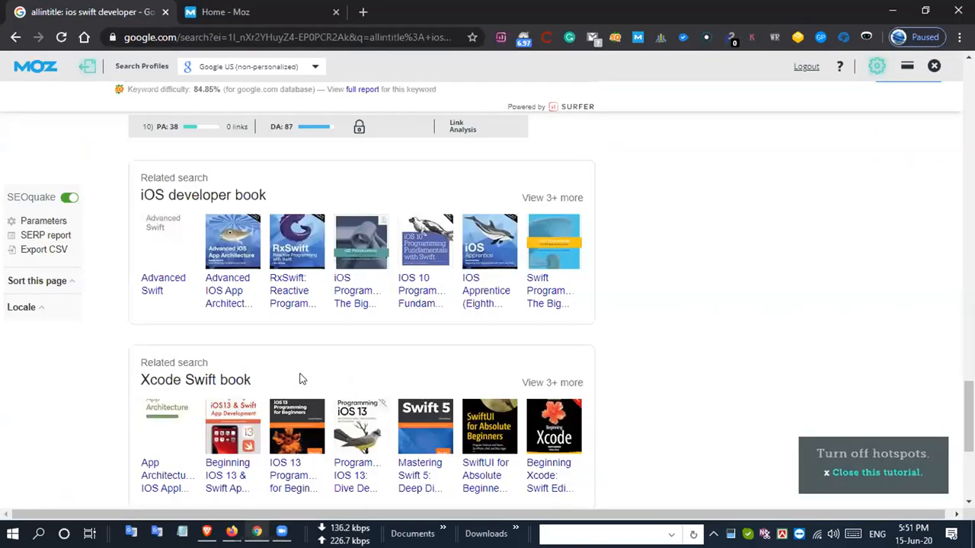
key(Home)
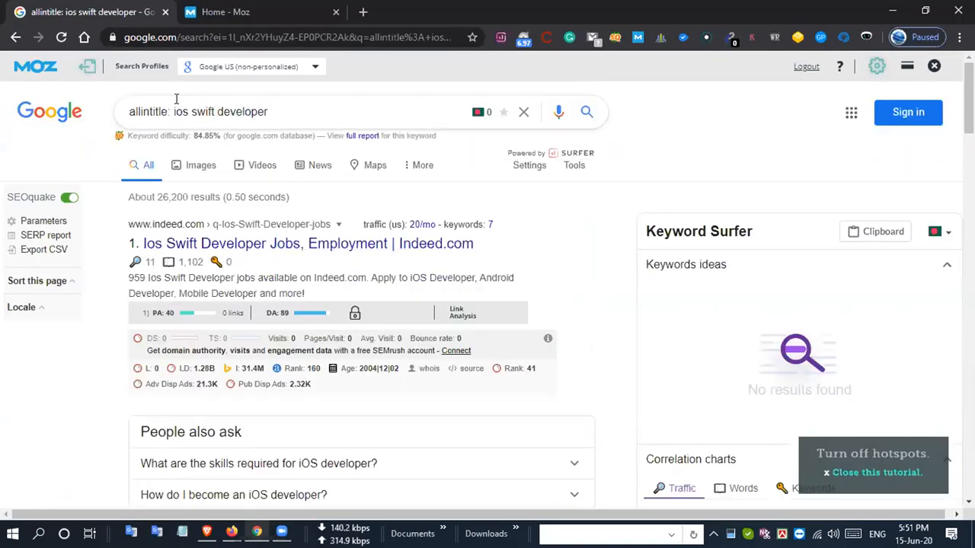
drag(170, 110, 300, 122)
key(ctrl+v)
key(Return)
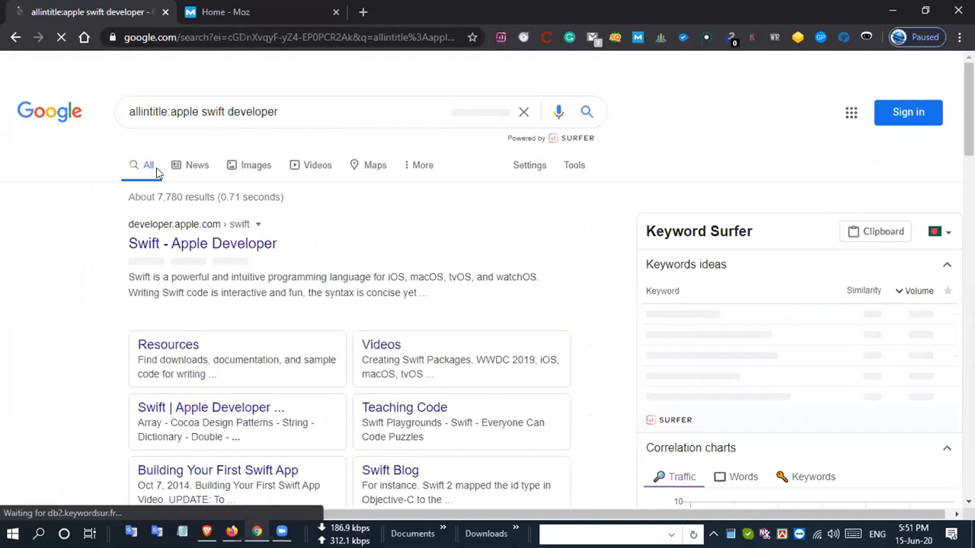
- Copy the result count and rerun the search with a space after the colon, as "allintitle: apple swift developer"
double_click(160, 197)
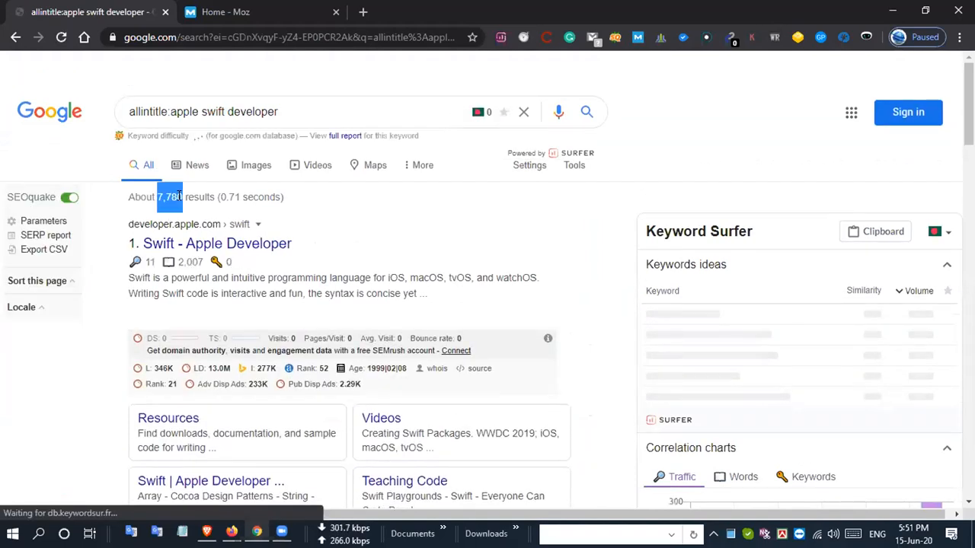
click(169, 116)
key(Return)
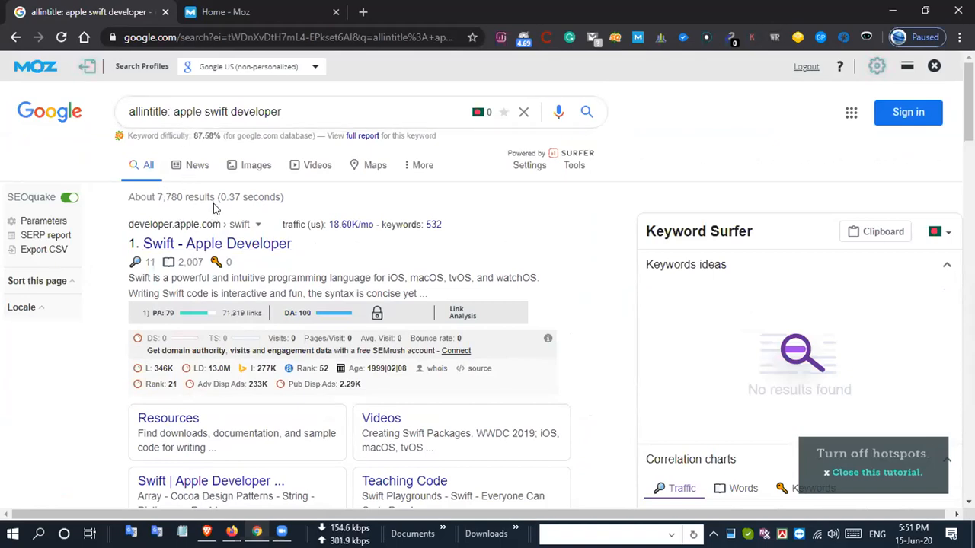
- Paste 7,780 in Excel as the Allintitle value in the "apple swift developer" row
key(alt+Tab)
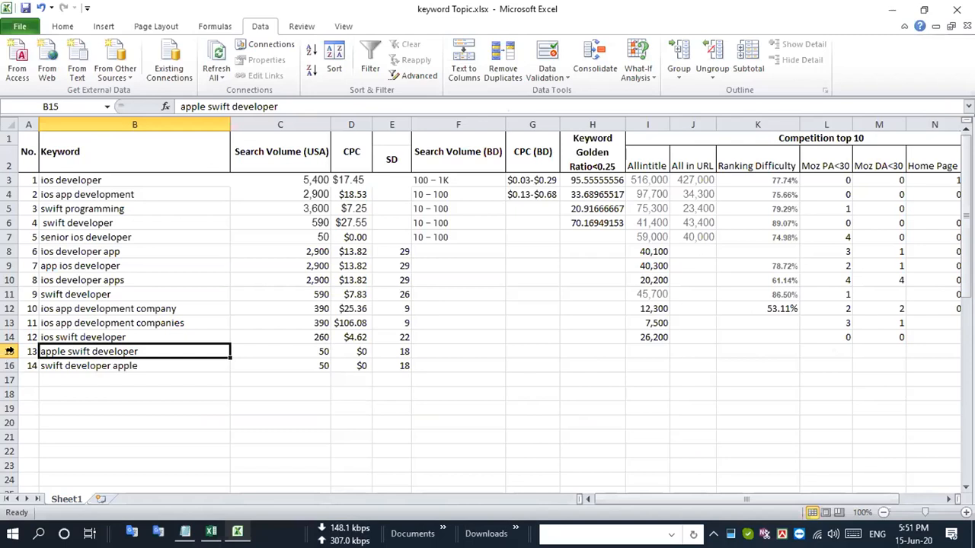
click(10, 351)
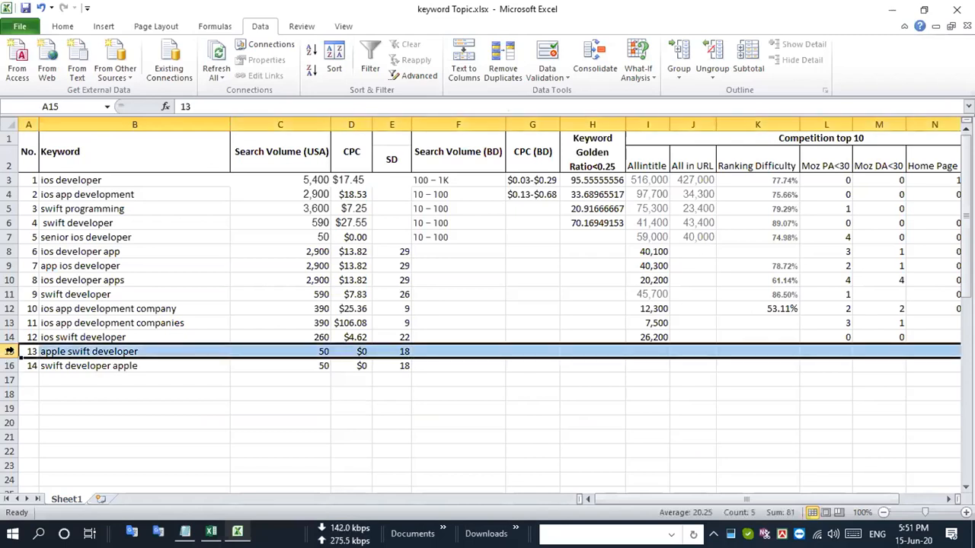
click(659, 351)
key(ctrl+v)
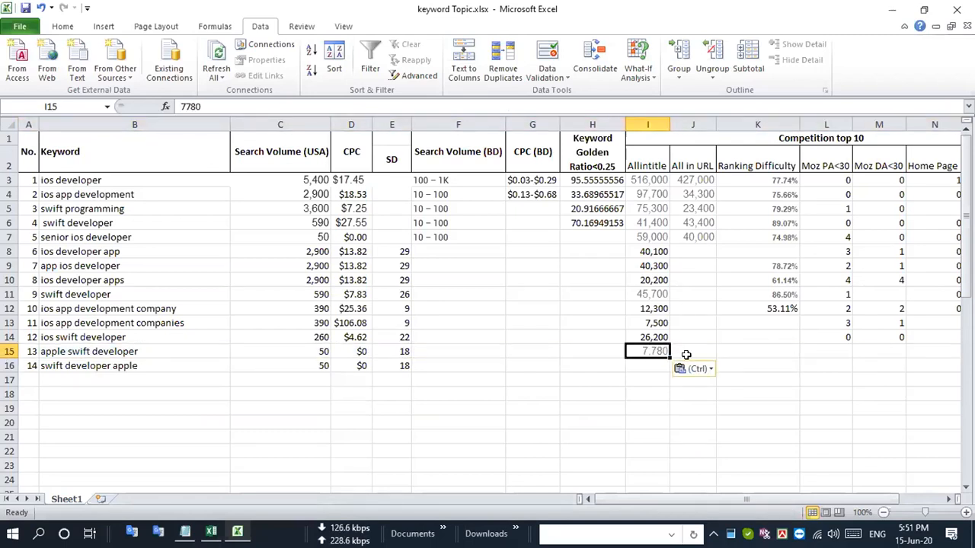
- Switch to Chrome and examine the Moz PA and DA of every first-page result for "allintitle: apple swift developer"
key(alt+Tab)
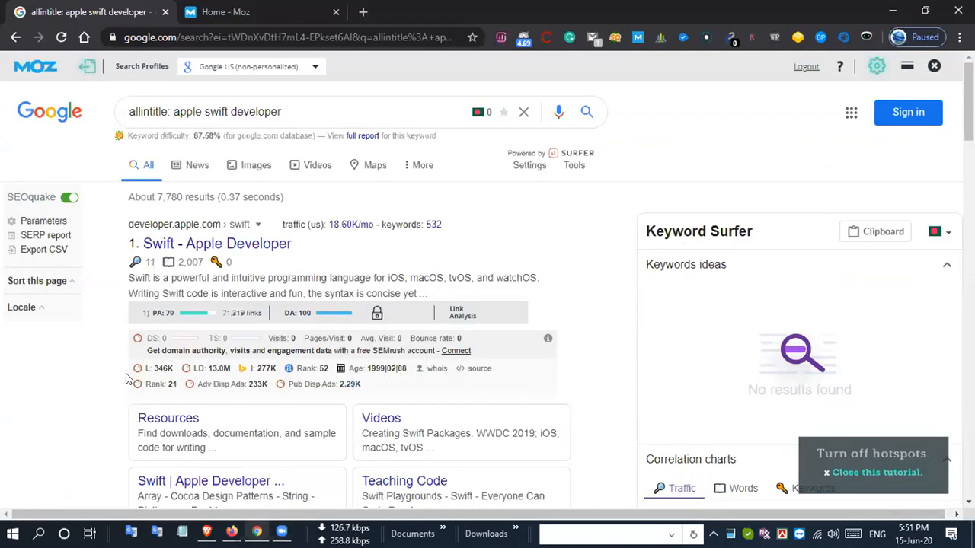
scroll(107, 350, down, 4)
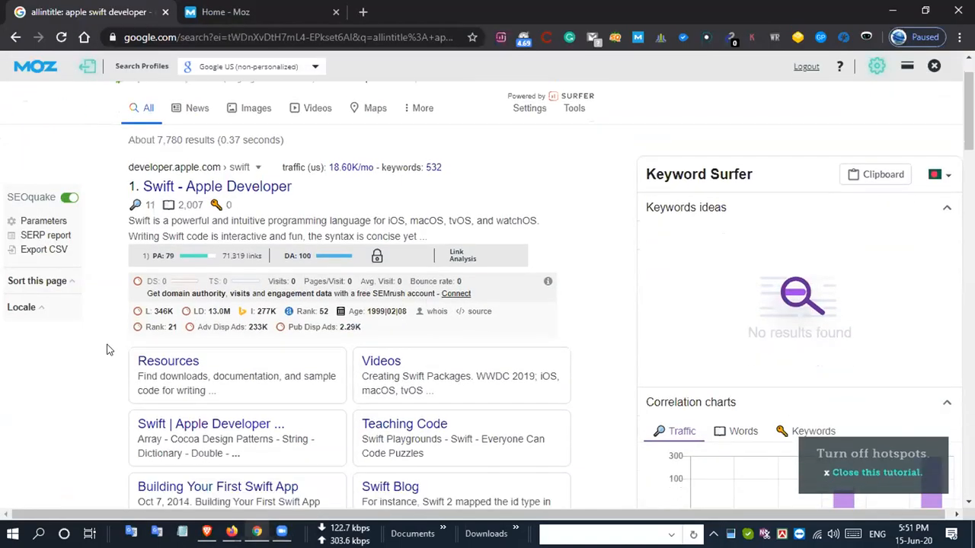
scroll(106, 350, down, 5)
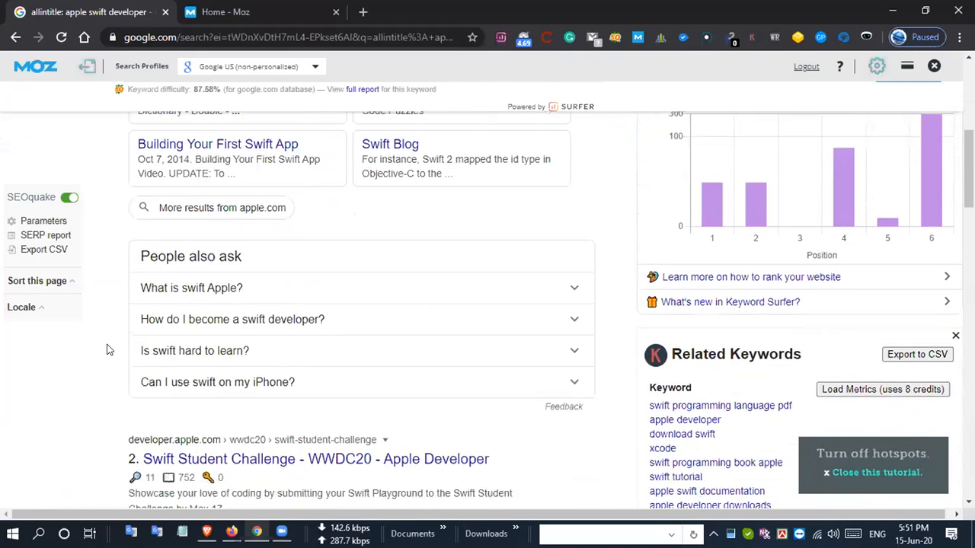
scroll(107, 350, down, 4)
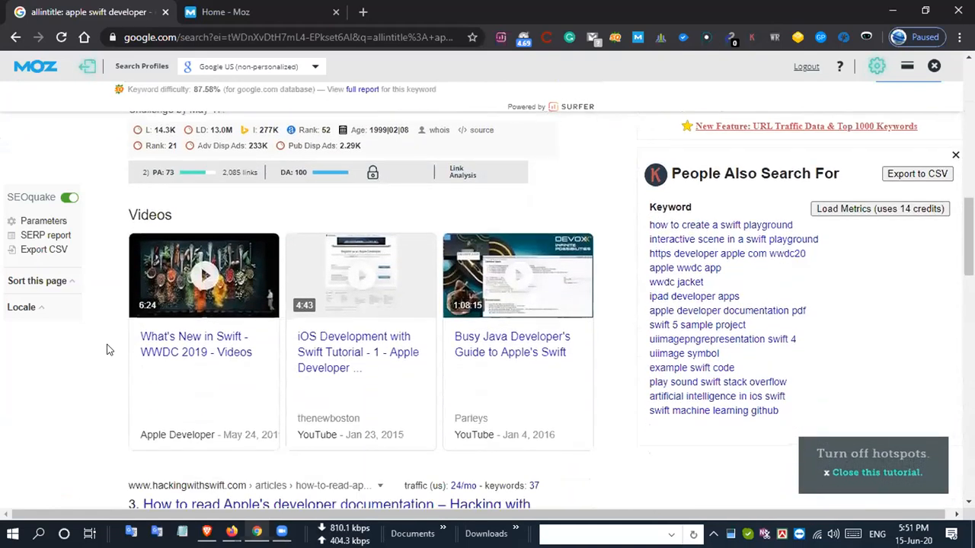
scroll(106, 350, down, 4)
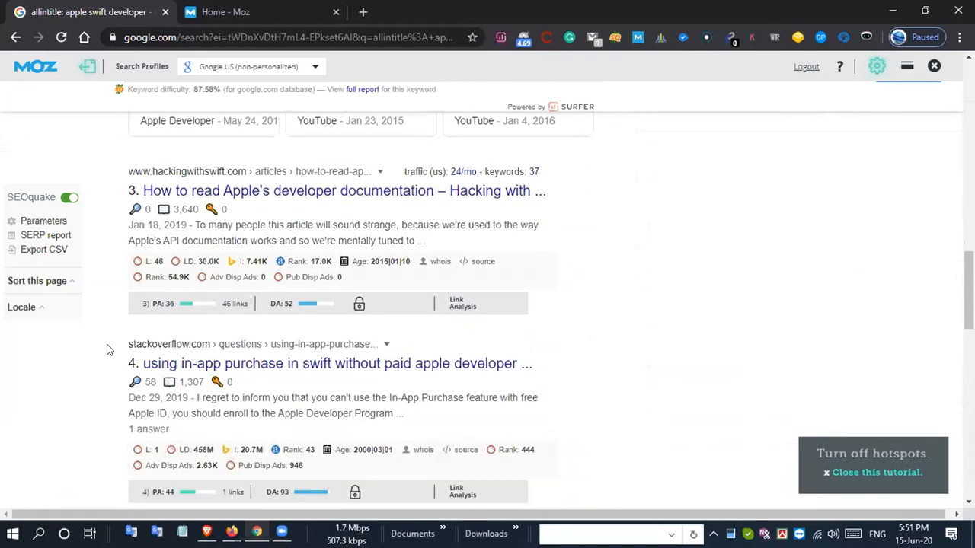
scroll(106, 350, down, 4)
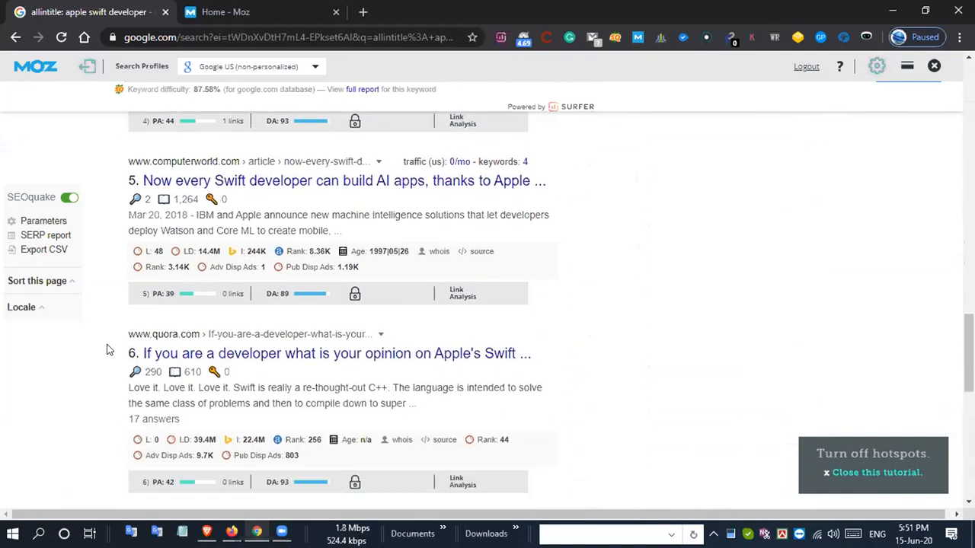
scroll(106, 350, down, 4)
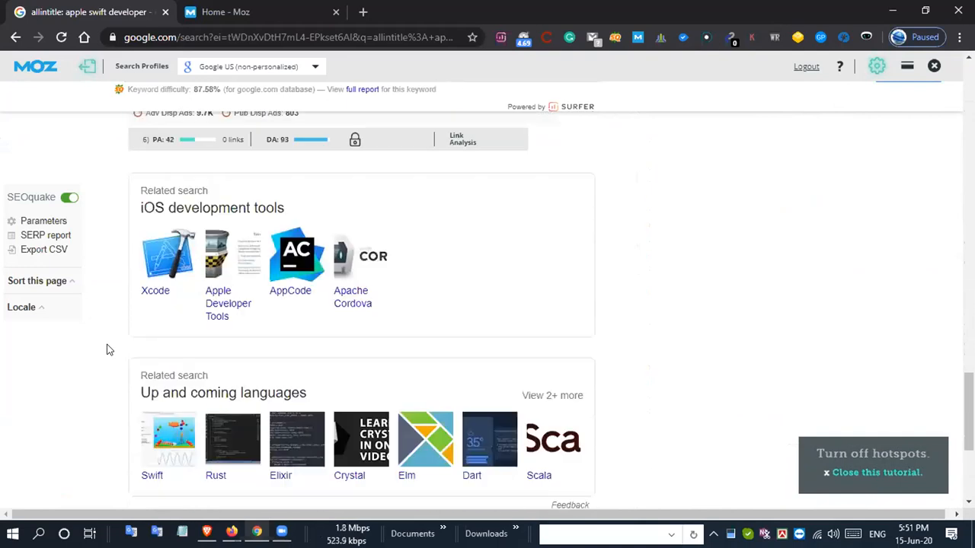
scroll(106, 350, down, 1)
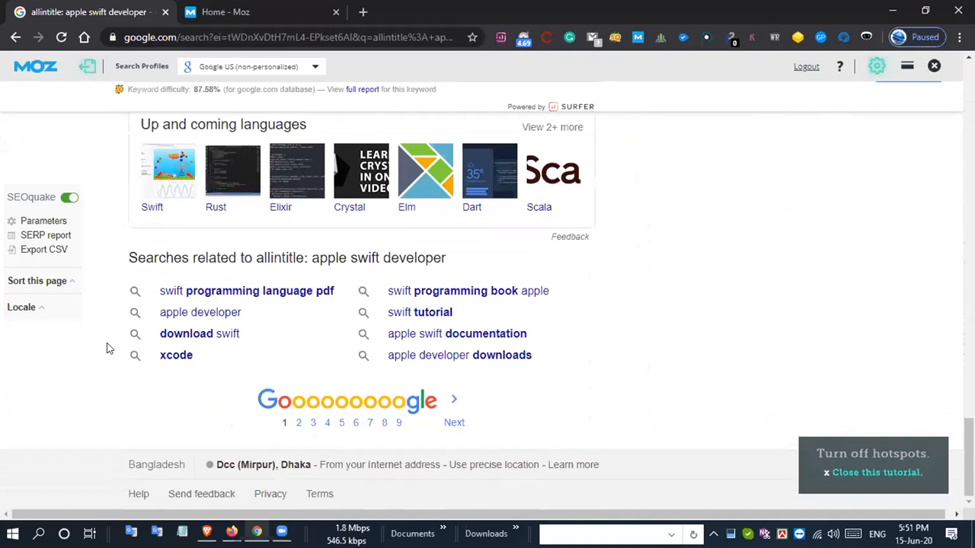
key(Home)
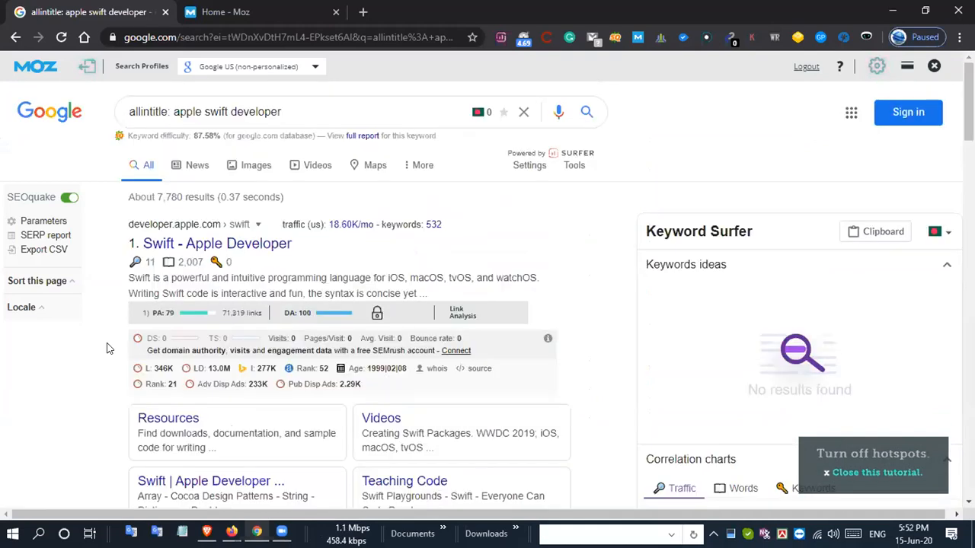
- In Excel, set both Moz PA<30 and Moz DA<30 to 0 for "apple swift developer", and highlight that row
key(alt+Tab)
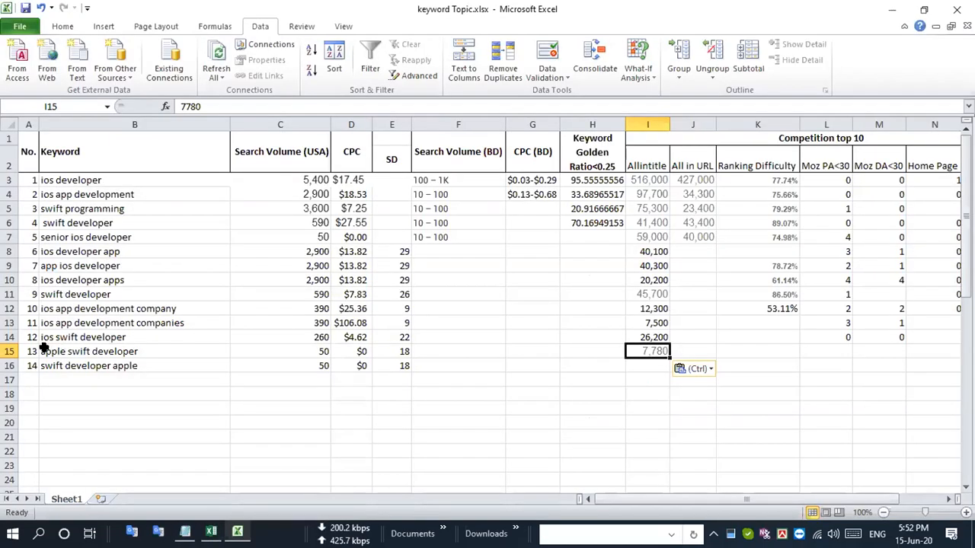
click(9, 352)
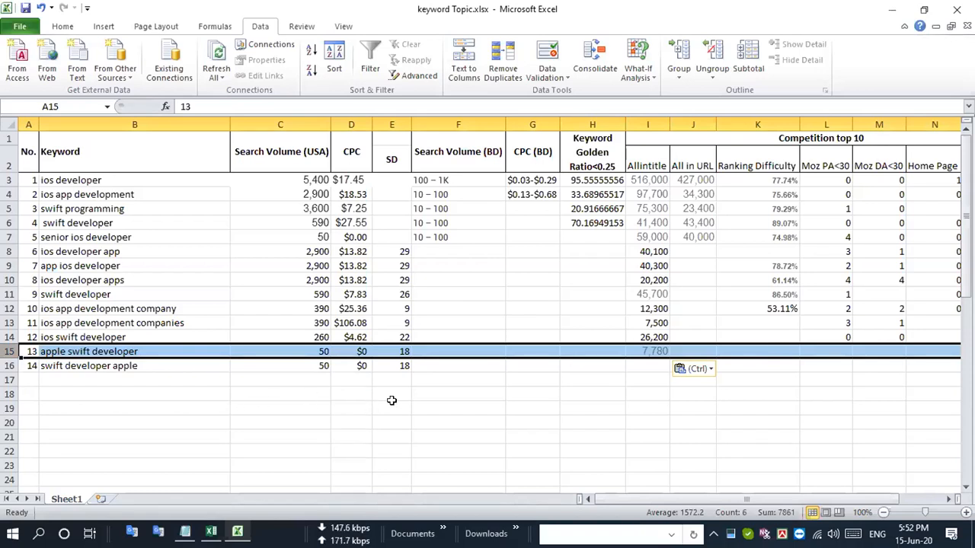
click(830, 351)
text(0)
key(Tab)
text(0)
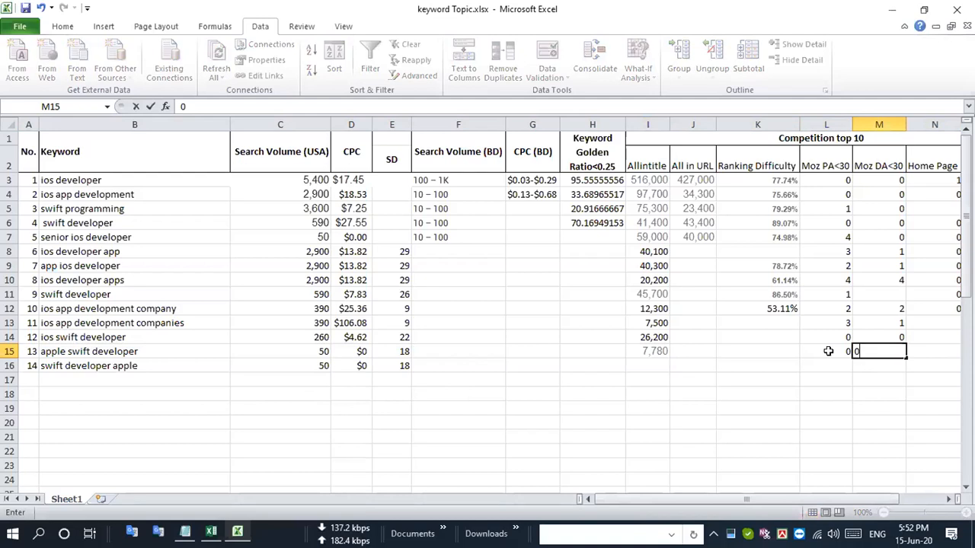
click(9, 351)
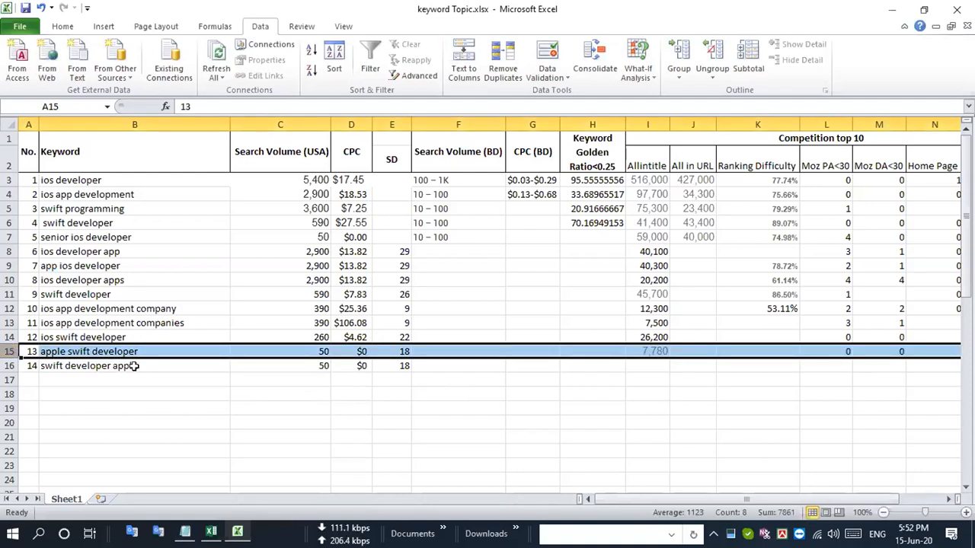
click(201, 372)
key(super)
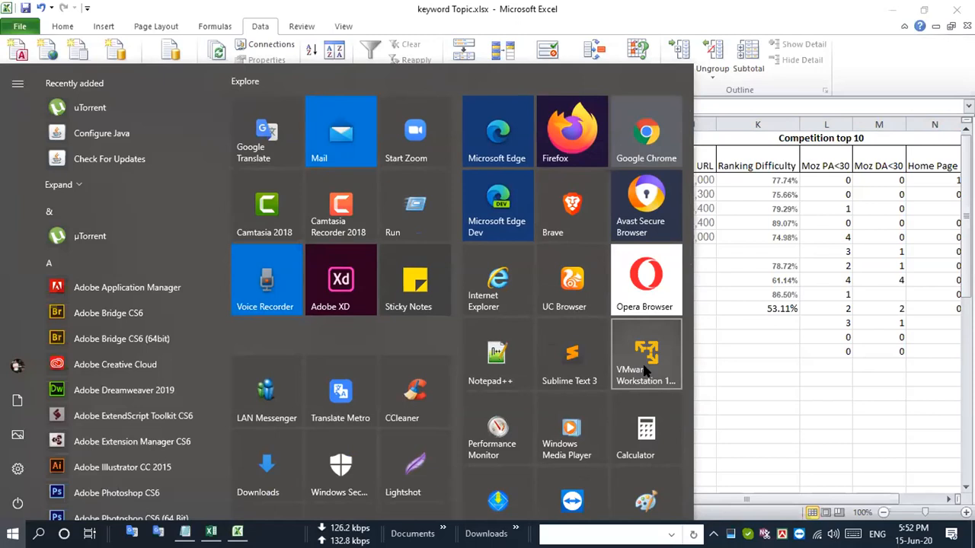
key(super)
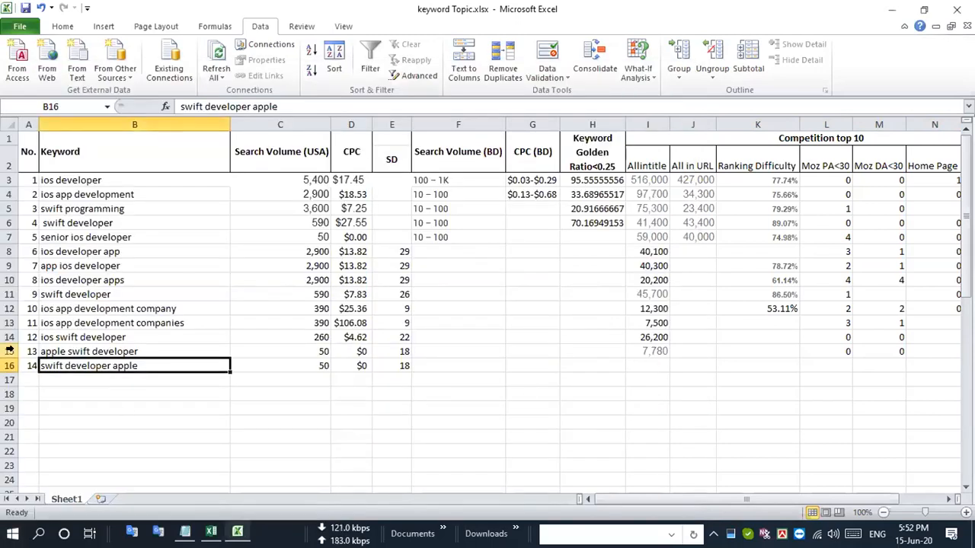
click(9, 351)
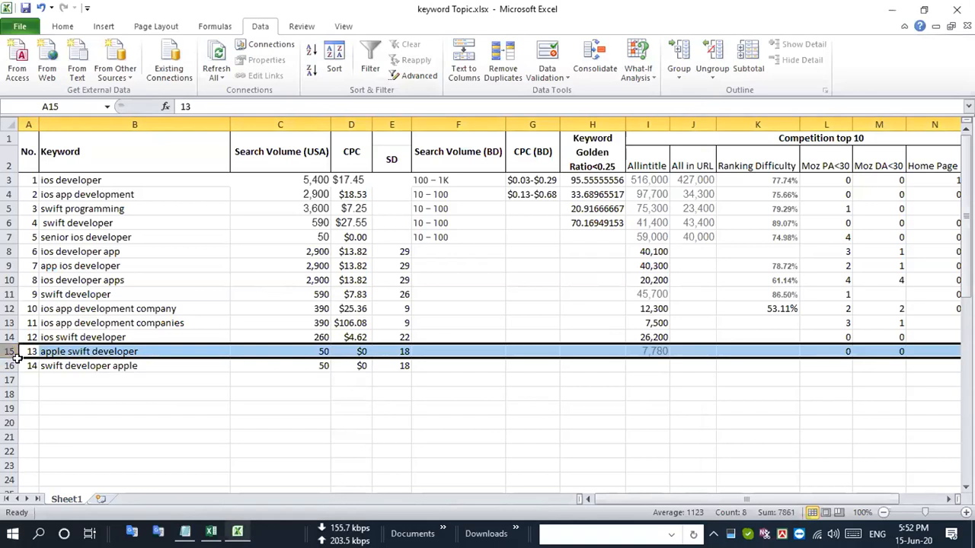
- Copy the keyword "swift developer apple" from row 16 and search Google in Chrome for "allintitle: swift developer apple"
click(140, 367)
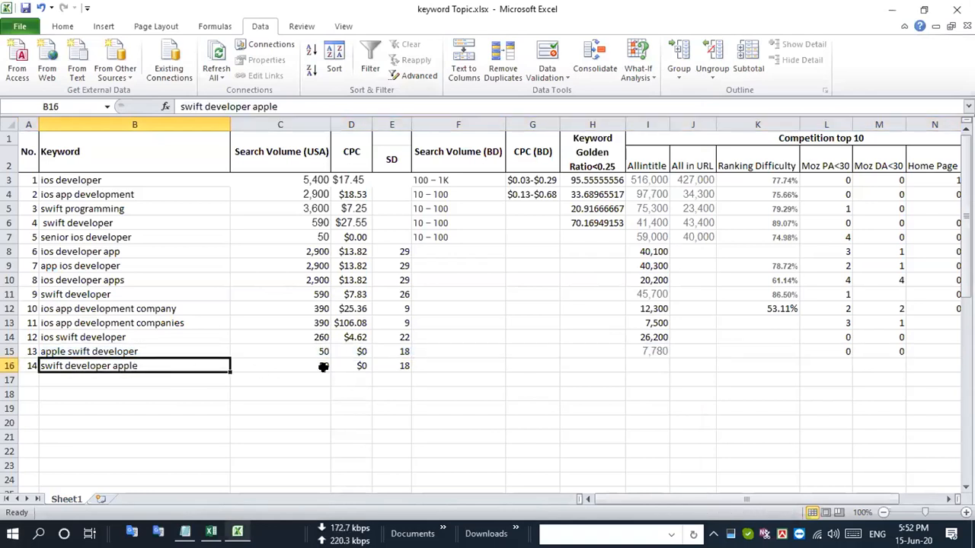
key(ctrl+c)
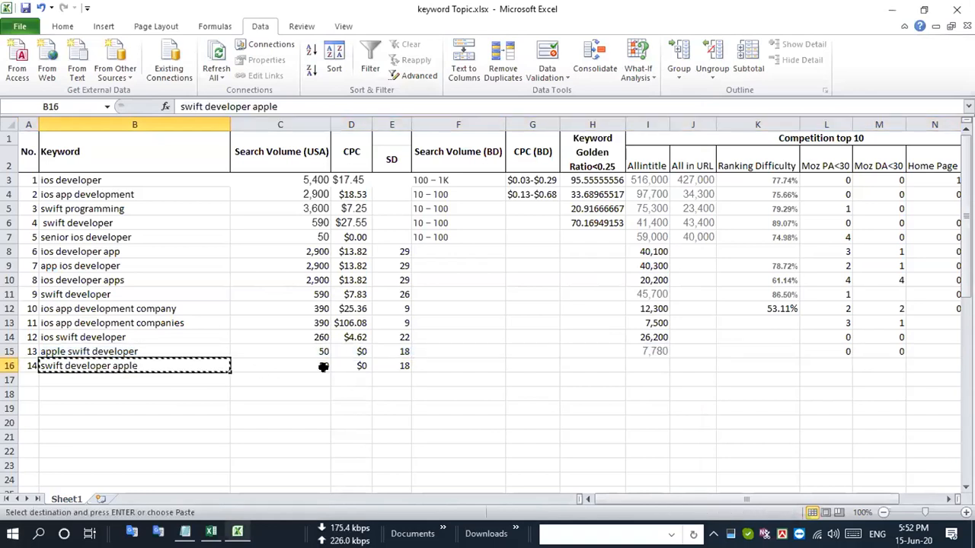
click(9, 365)
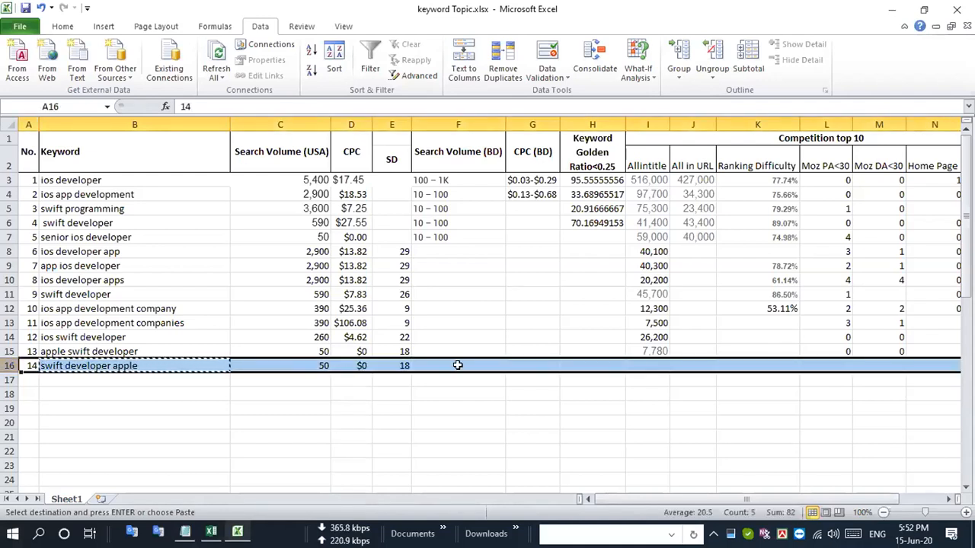
key(alt+Tab)
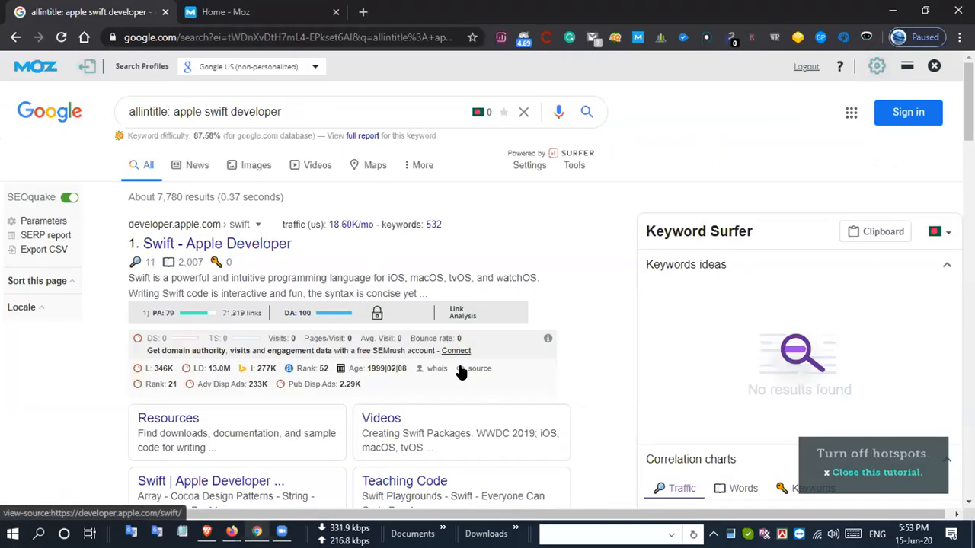
drag(173, 111, 452, 141)
key(ctrl+v)
key(Return)
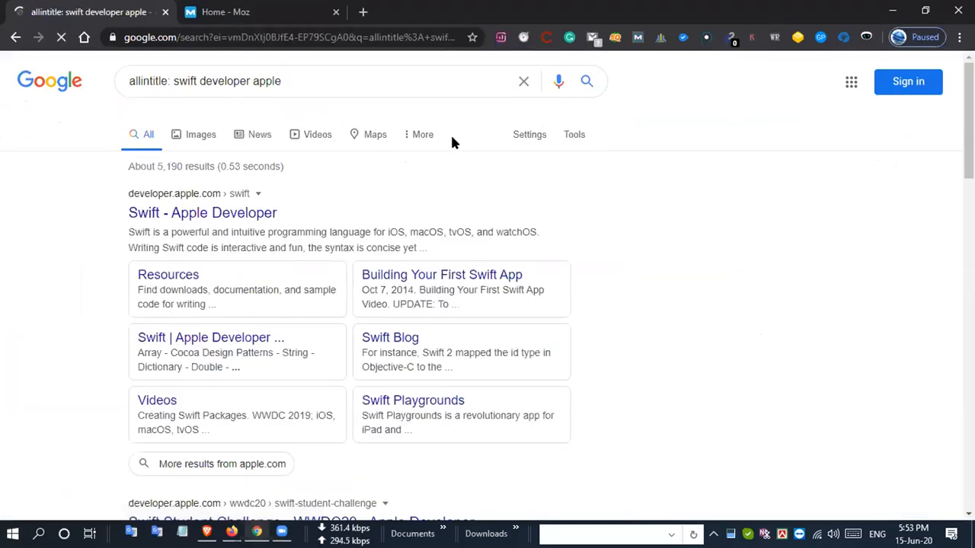
- Copy the Google result count into Excel as the Allintitle value 5,190 for "swift developer apple", and highlight that row
key(alt+Tab)
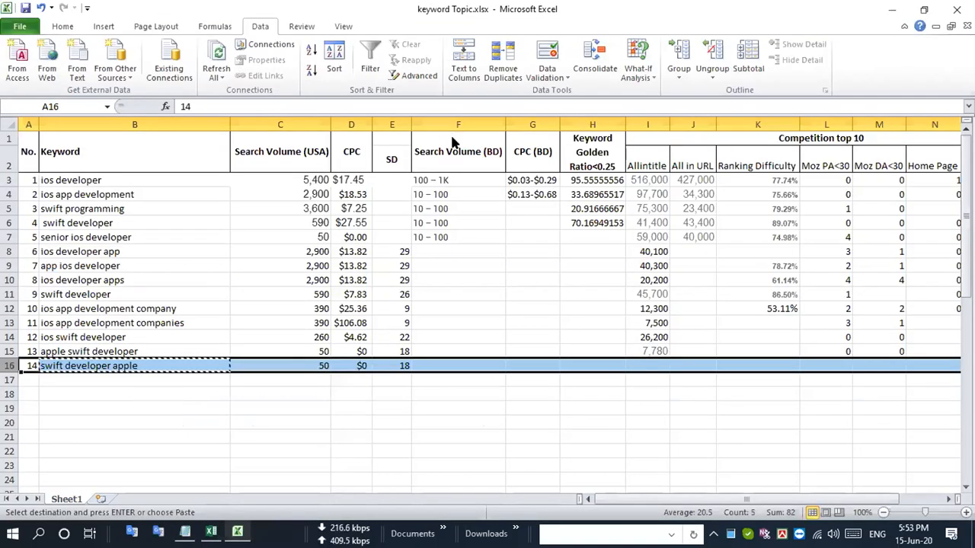
key(alt+Tab)
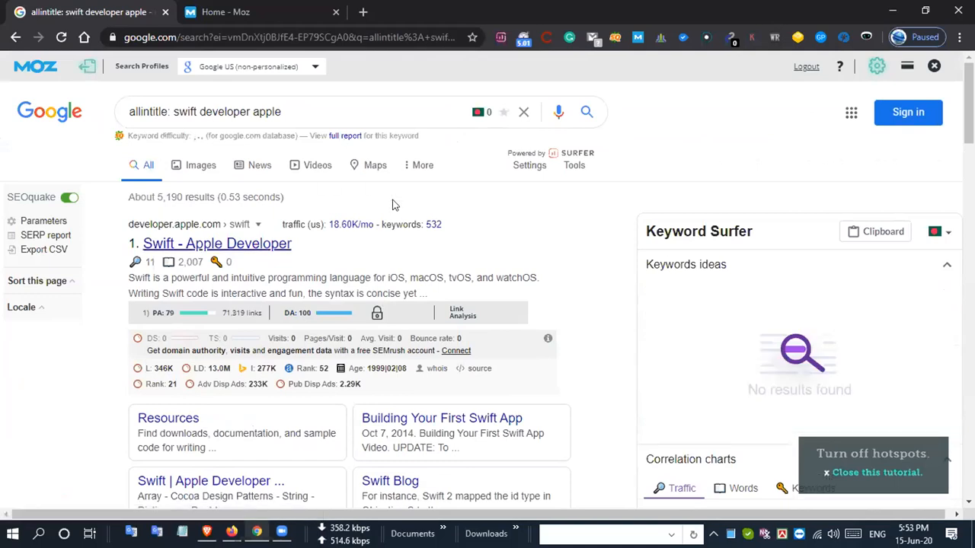
mouse_move(156, 197)
mouse_down()
mouse_move(181, 194)
mouse_move(161, 192)
mouse_up()
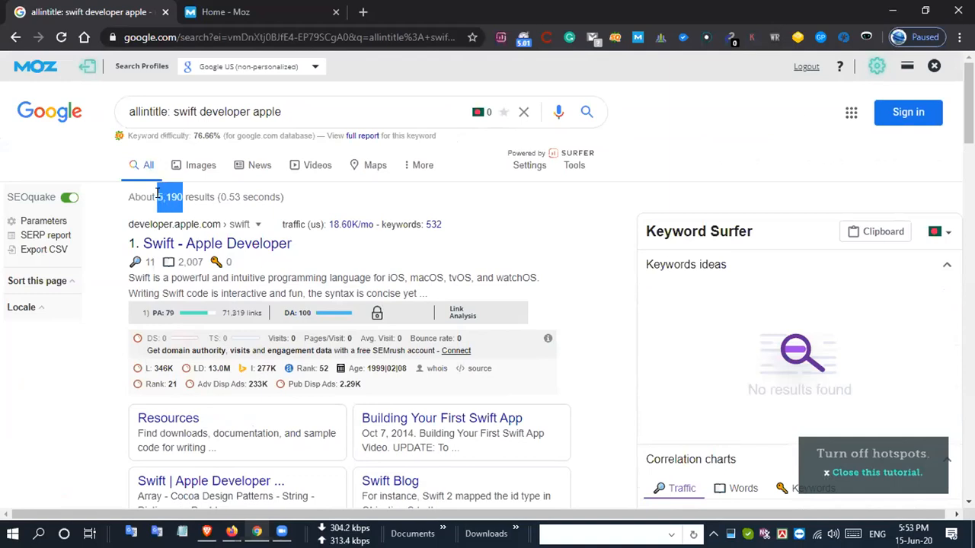
click(159, 194)
drag(157, 195, 181, 191)
key(alt+Tab)
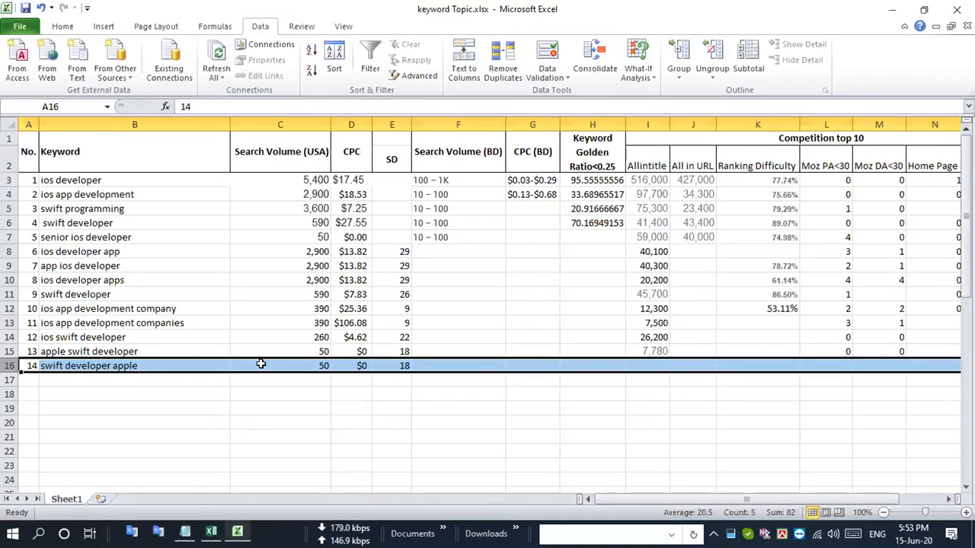
click(655, 366)
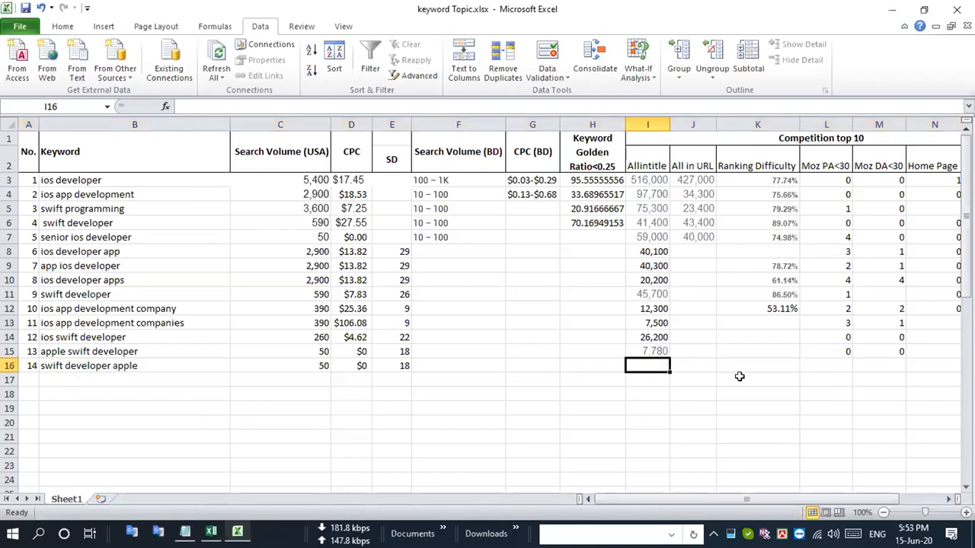
key(ctrl+v)
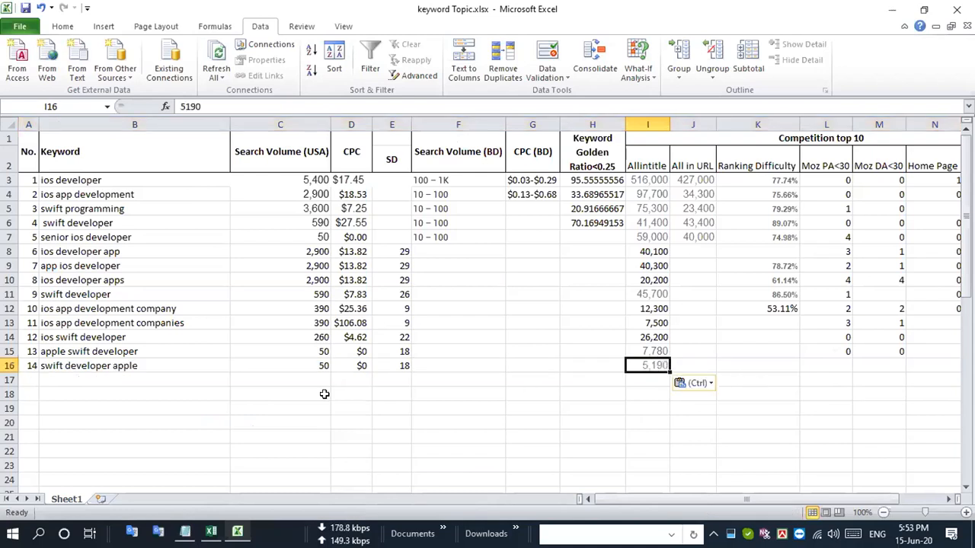
click(9, 365)
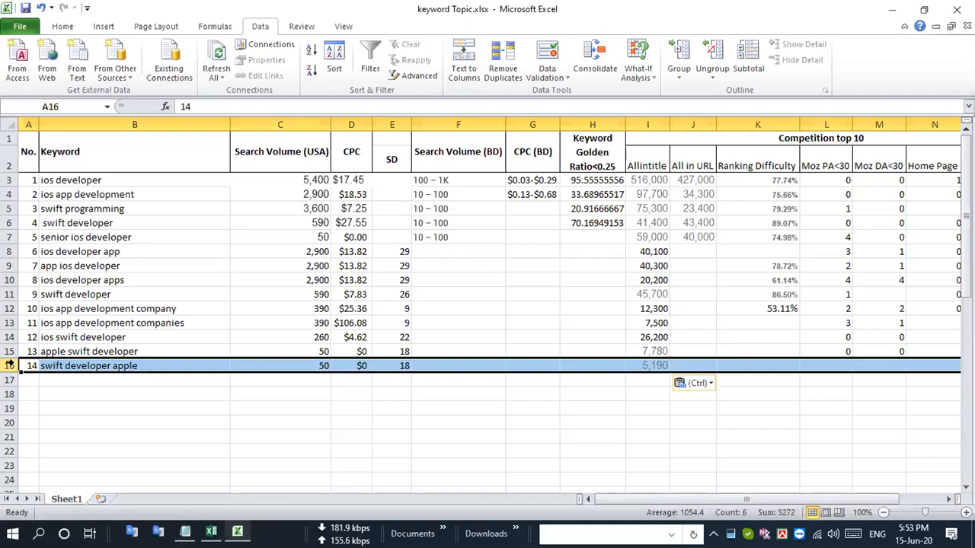
- Switch to Chrome and examine the Moz PA and DA of the first-page results for "allintitle: swift developer apple"
key(alt+Tab)
scroll(9, 370, down, 3)
scroll(9, 371, down, 5)
scroll(9, 371, down, 5)
scroll(9, 371, down, 5)
scroll(9, 371, down, 5)
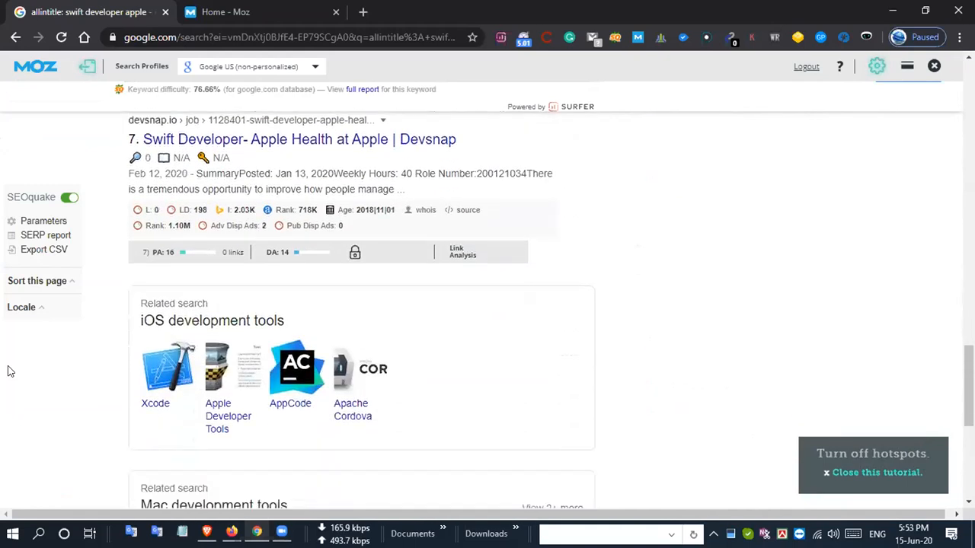
scroll(10, 371, down, 1)
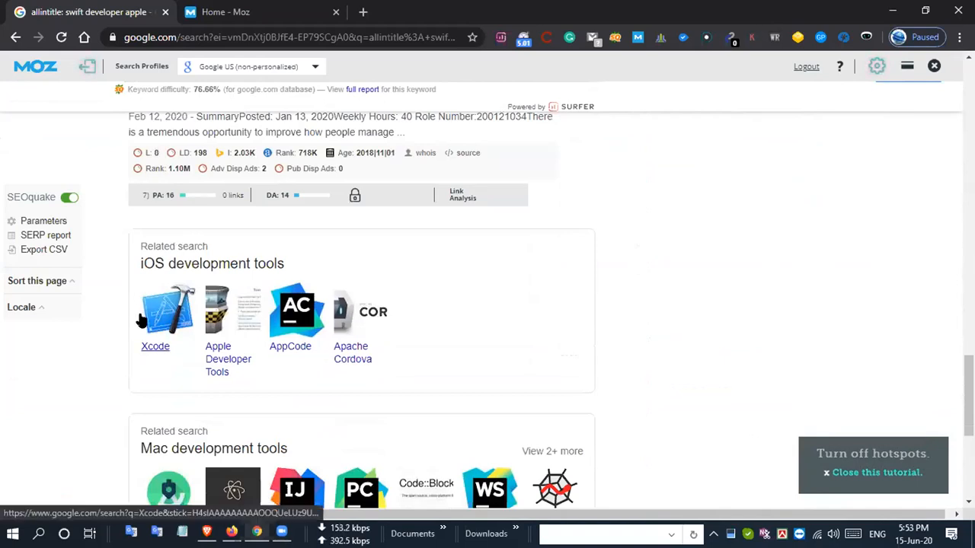
key(super)
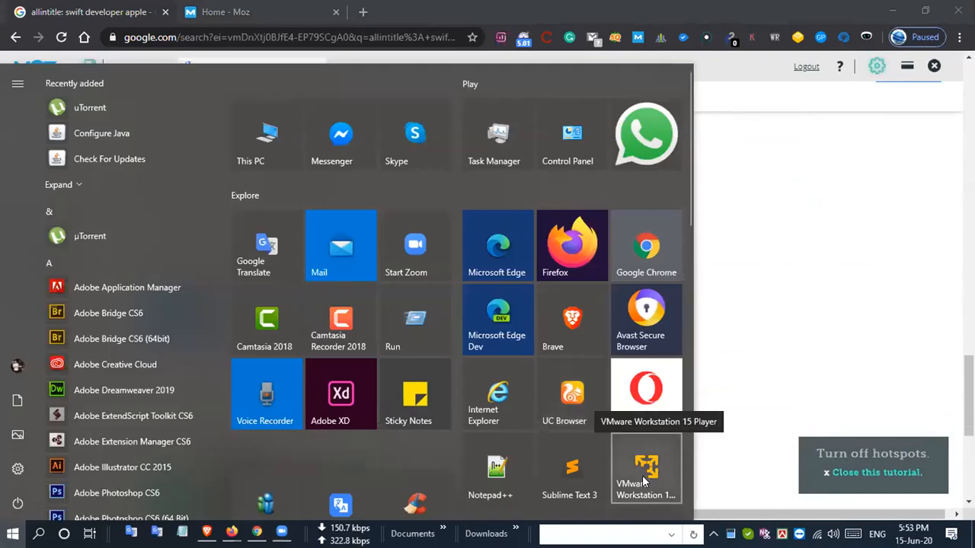
key(super)
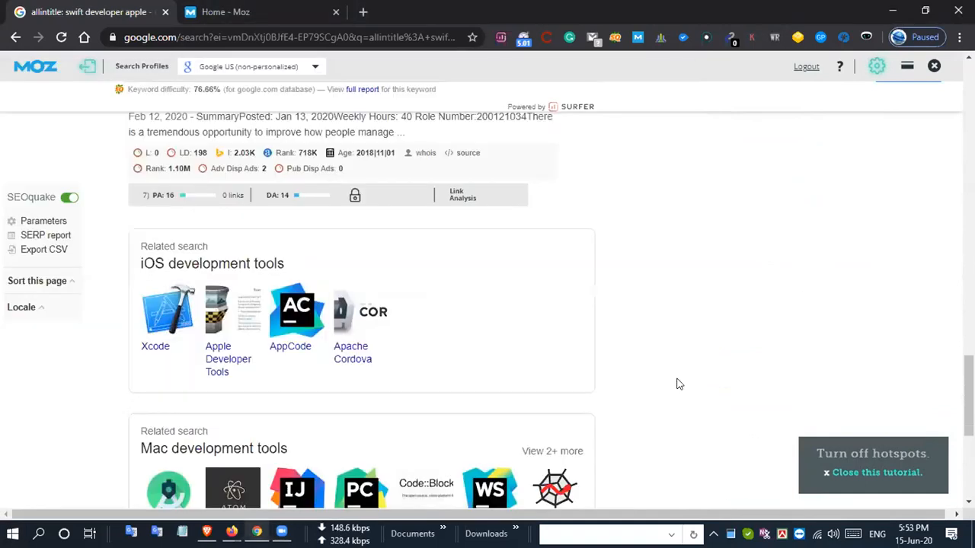
scroll(681, 384, down, 4)
scroll(685, 386, up, 5)
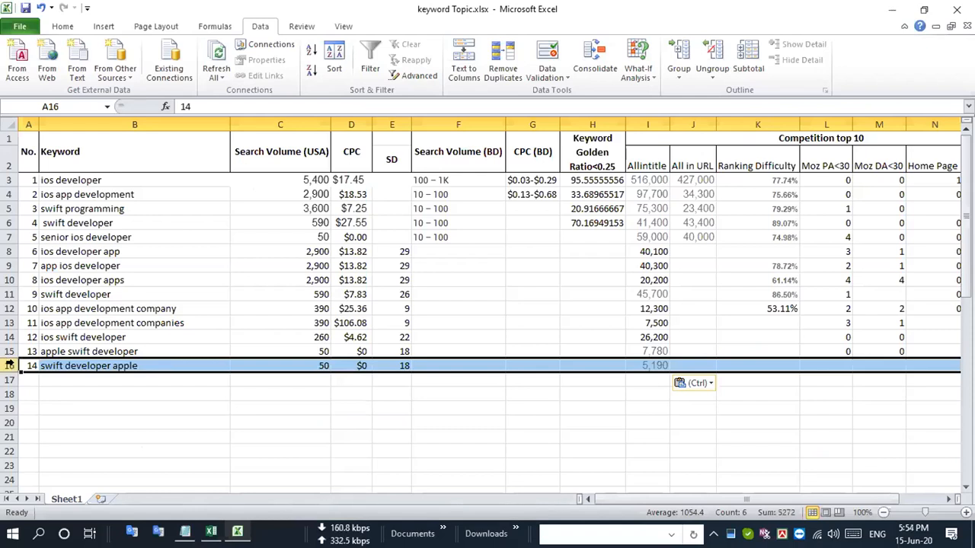
- Set Moz PA<30 and Moz DA<30 to 1 for "swift developer apple" in row 16, and highlight that row
click(835, 366)
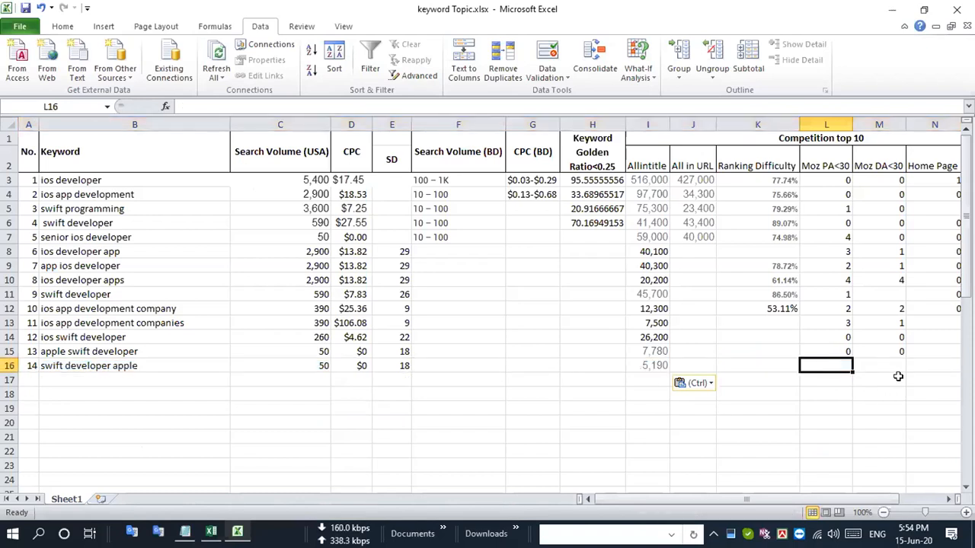
text(1)
key(Tab)
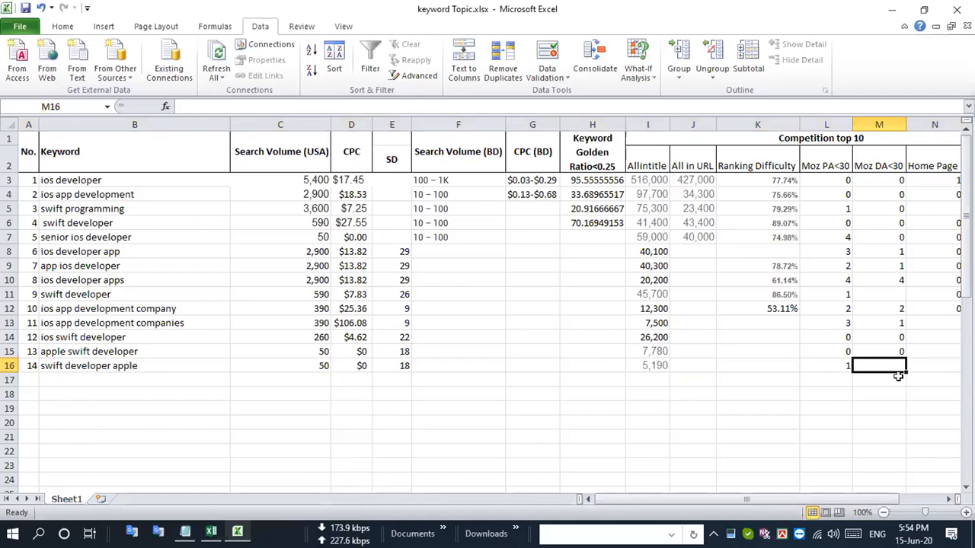
text(1)
key(Return)
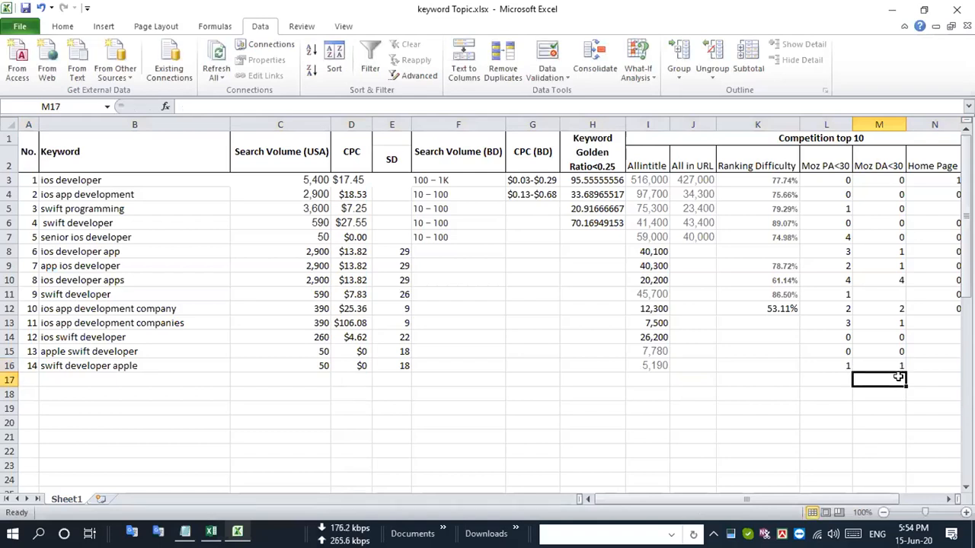
click(10, 366)
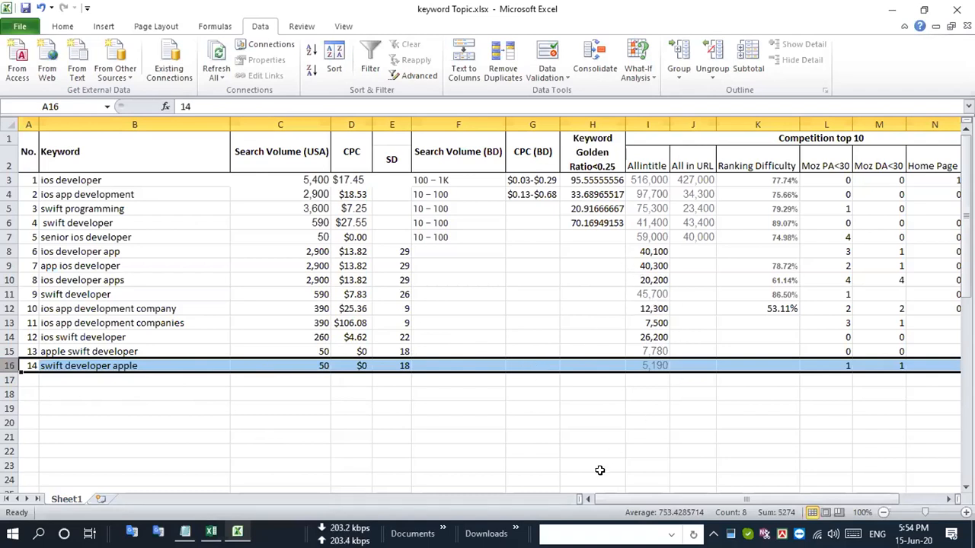
- Review the competition columns, the Keyword Golden Ratio formula for "ios developer", and the keyword rows that still lack a ratio
scroll(643, 495, right, 2)
scroll(643, 495, left, 2)
click(648, 179)
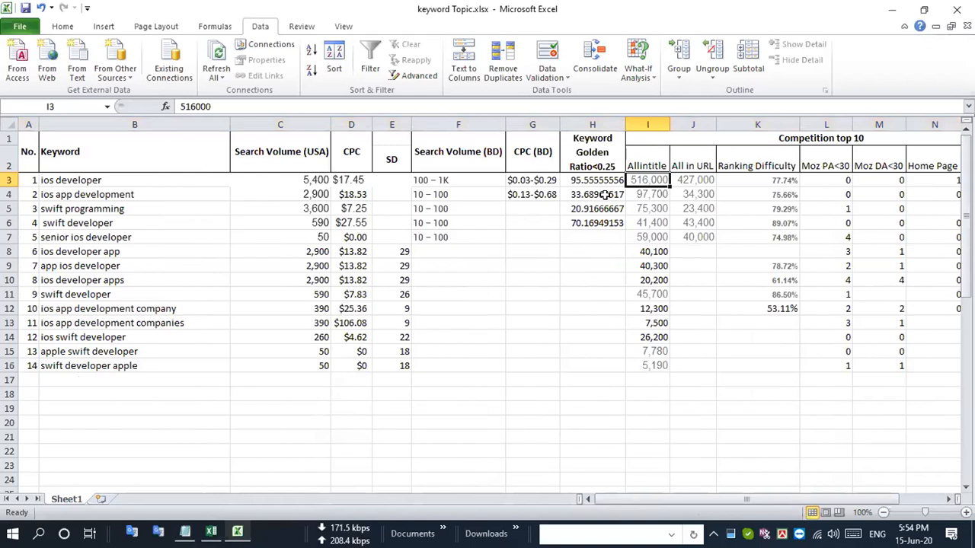
double_click(583, 185)
click(587, 180)
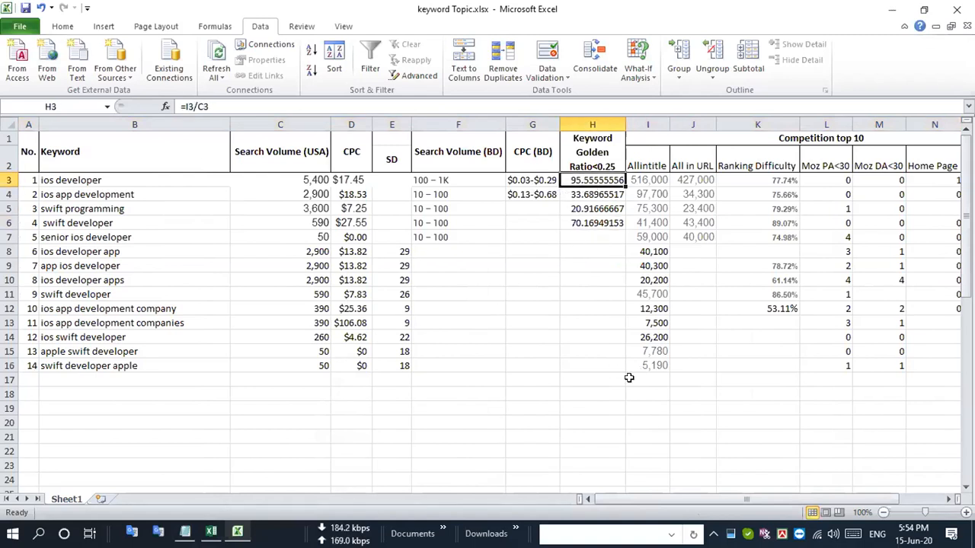
click(9, 294)
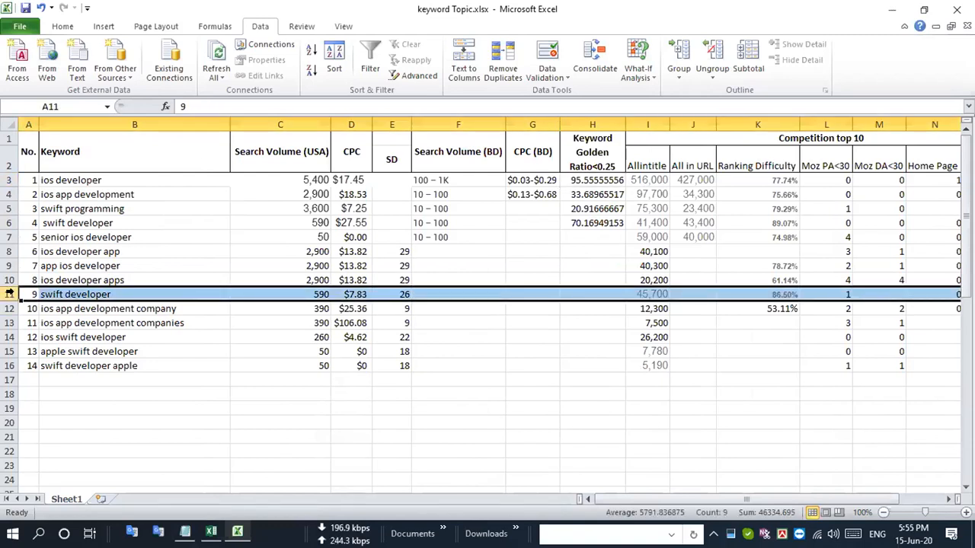
click(9, 249)
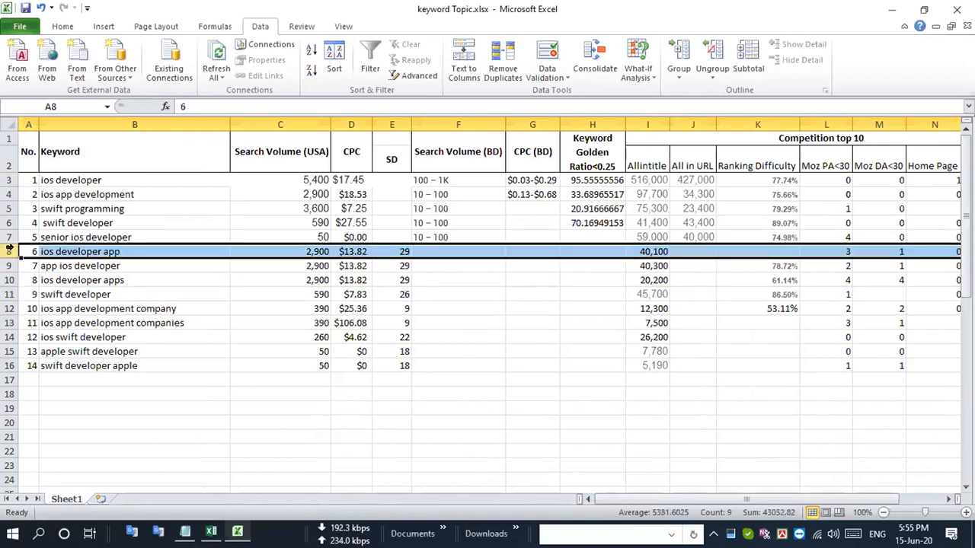
click(10, 237)
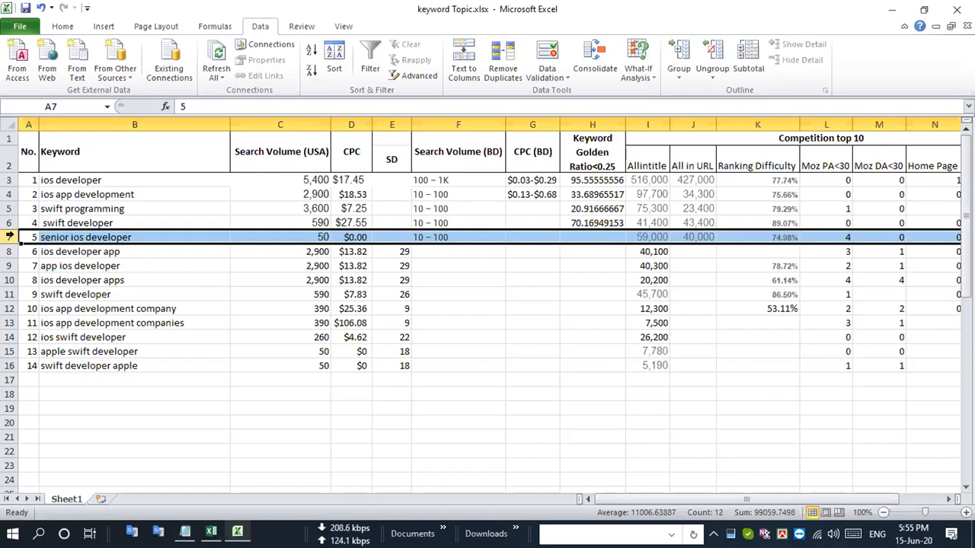
- Check the existing Keyword Golden Ratio formulas and fill the formula =I6/C6 from H6 down through H16
click(617, 223)
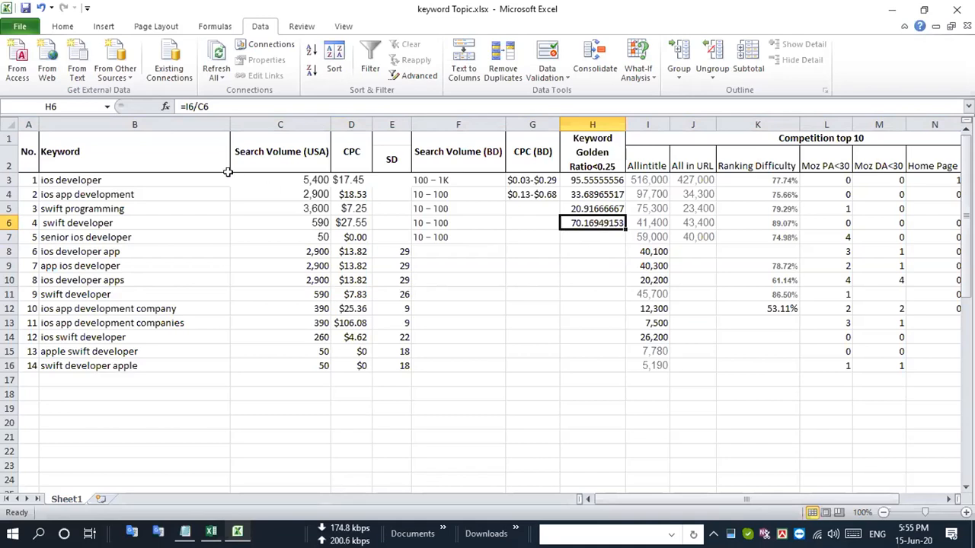
click(611, 195)
click(602, 180)
click(599, 196)
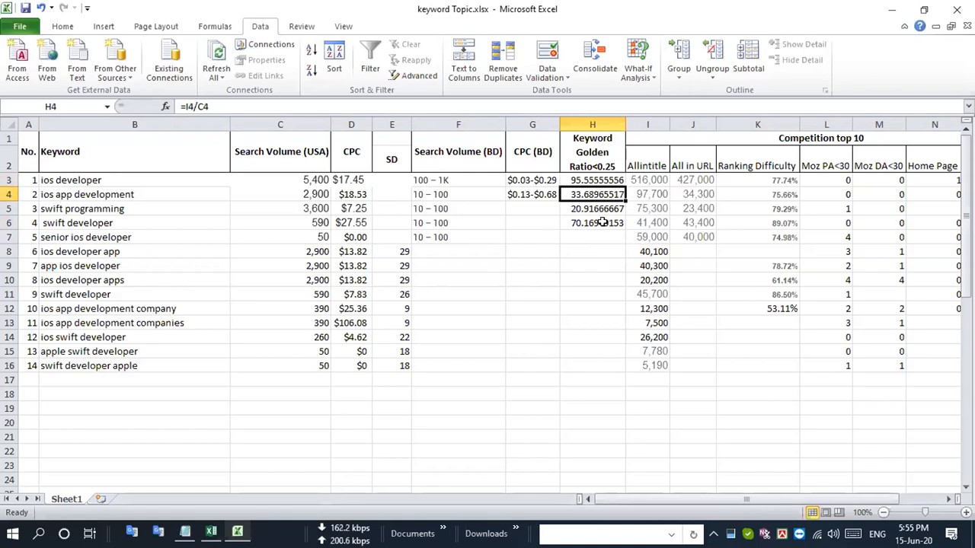
click(602, 222)
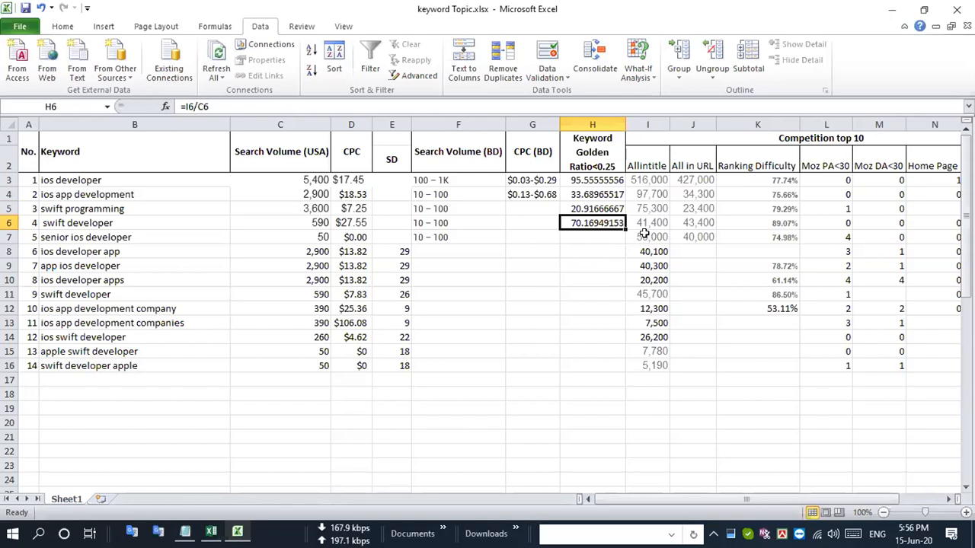
drag(623, 228, 622, 366)
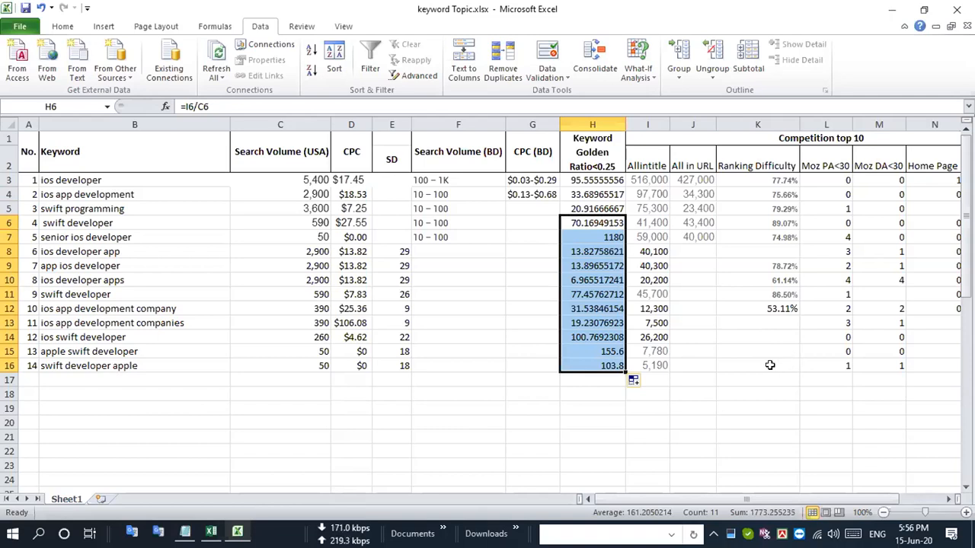
- Examine the Keyword Golden Ratio values of all keywords in column H against the <0.25 target
click(603, 191)
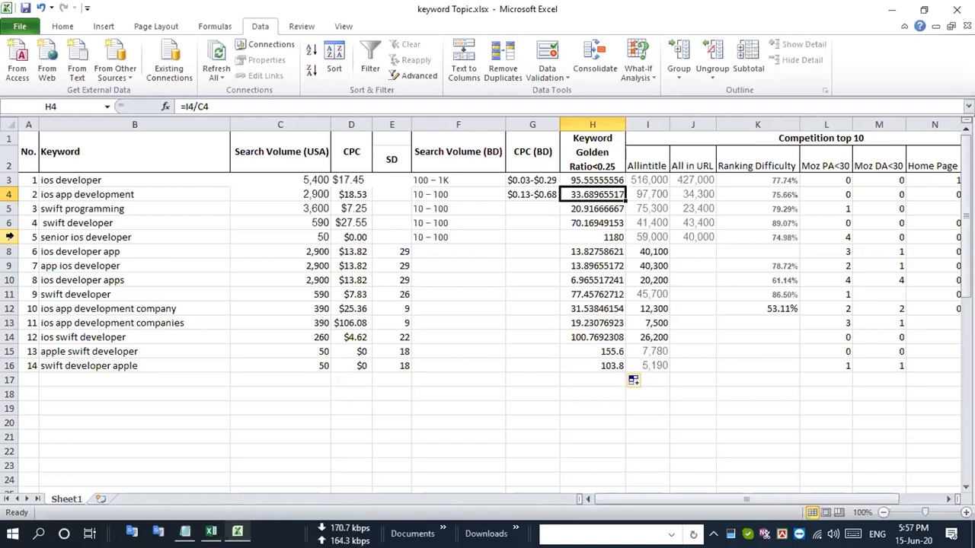
key(Down)
key(Down)
key(Down)
key(Down)
key(Down)
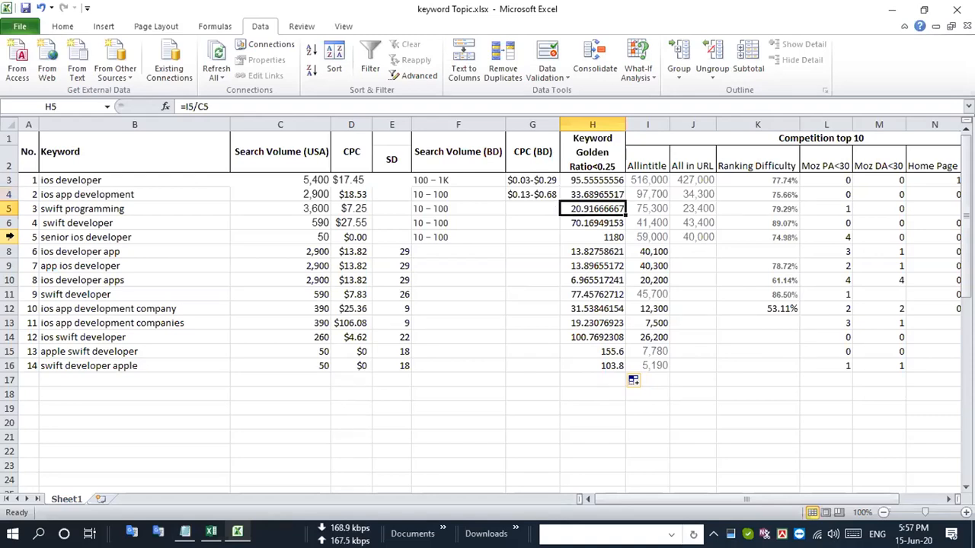
key(Down)
key(Down)
key(Down)
key(Down)
key(Down)
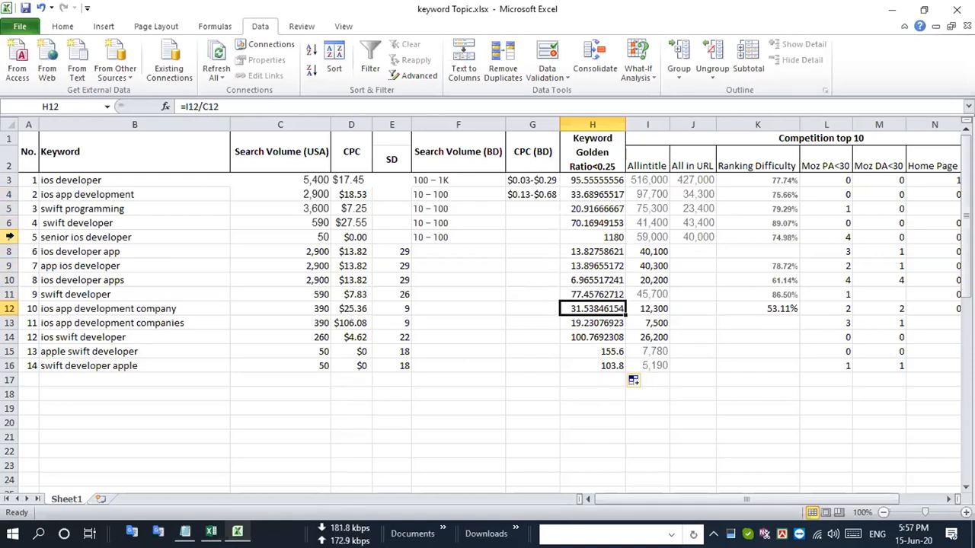
key(Down)
key(Down)
key(Up)
key(Up)
key(Up)
key(Up)
key(Up)
key(Up)
key(Up)
key(Up)
key(Up)
key(Up)
key(Up)
key(Up)
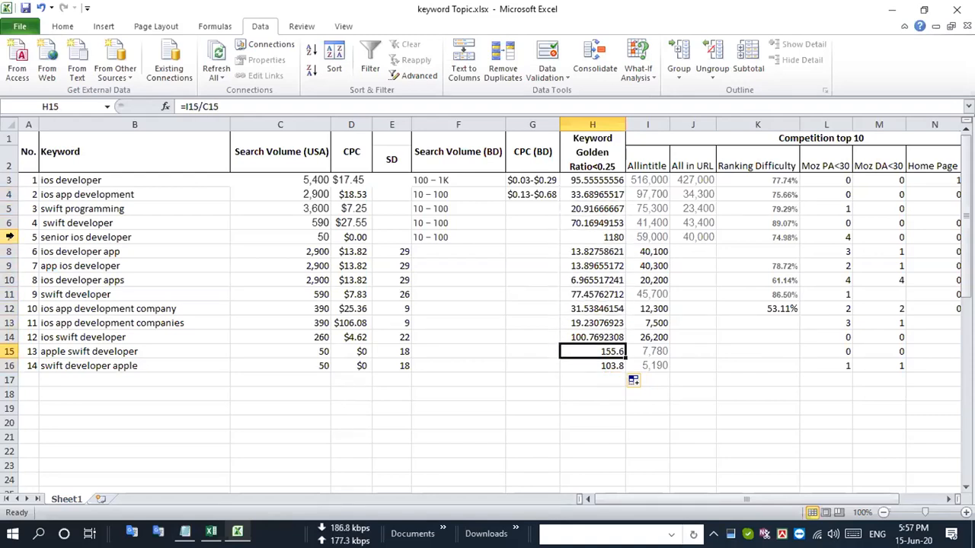
key(Up)
key(Up)
key(Down)
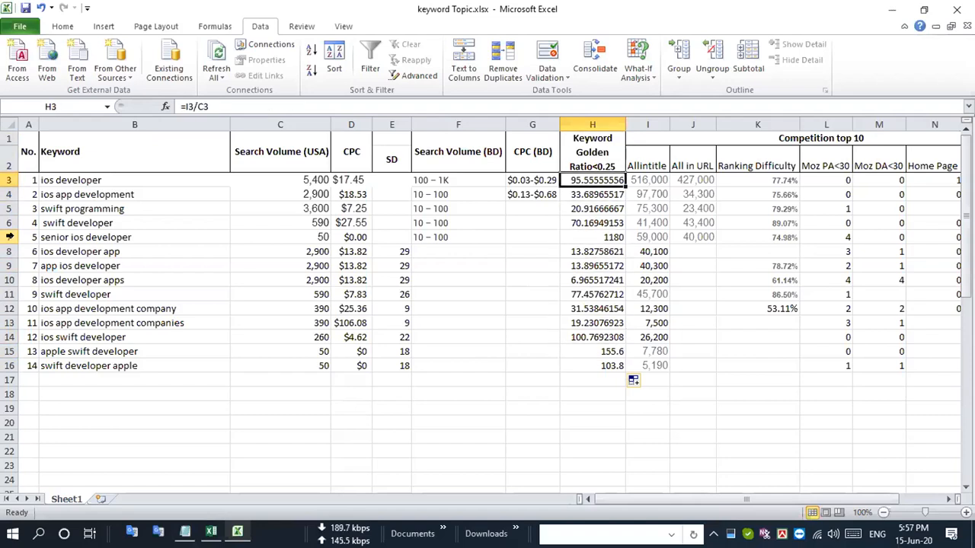
key(Down)
key(Down)
key(Down)
key(Down)
key(Down)
key(Down)
key(Down)
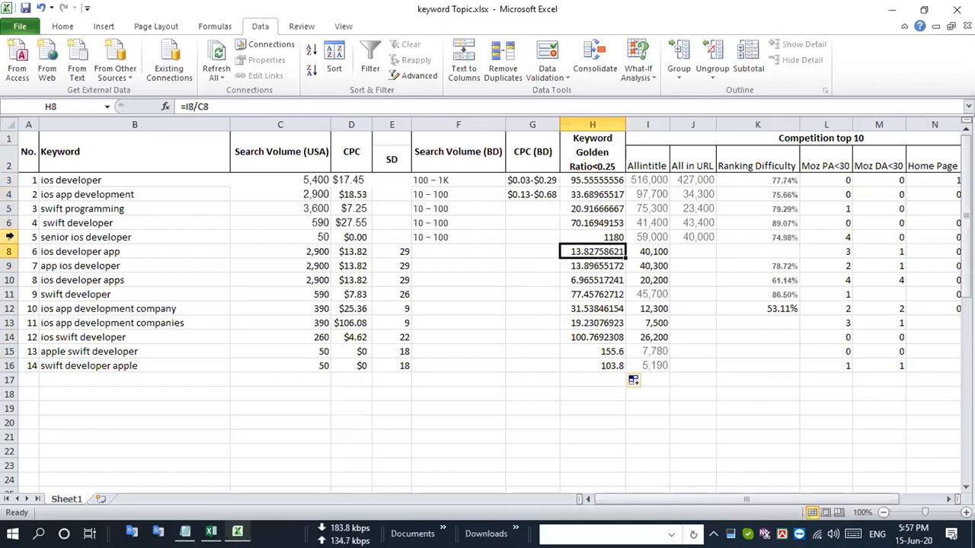
key(Down)
key(Down)
key(Down)
key(Down)
key(Down)
key(Down)
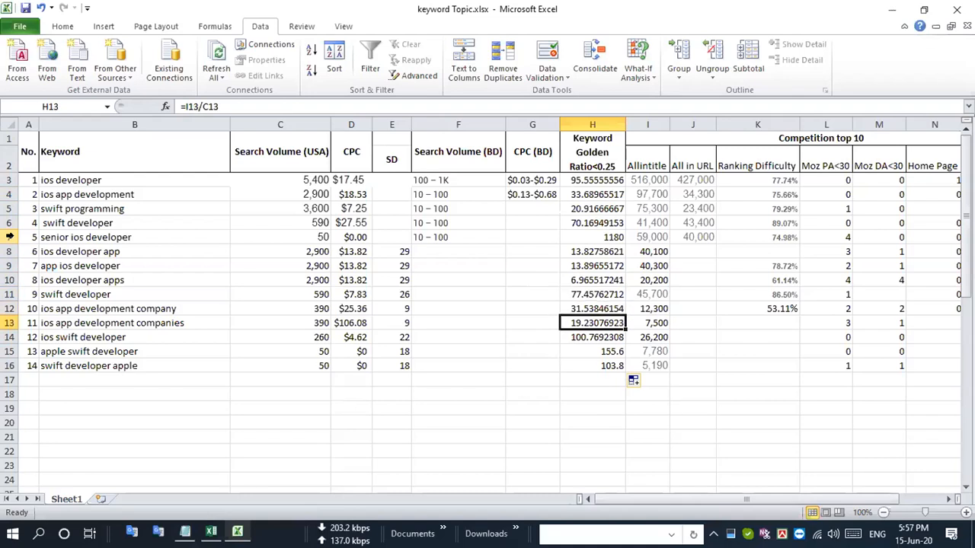
key(Up)
key(Up)
key(Up)
key(Up)
key(Up)
key(Up)
key(Up)
key(Up)
key(Up)
key(Up)
key(Up)
key(Up)
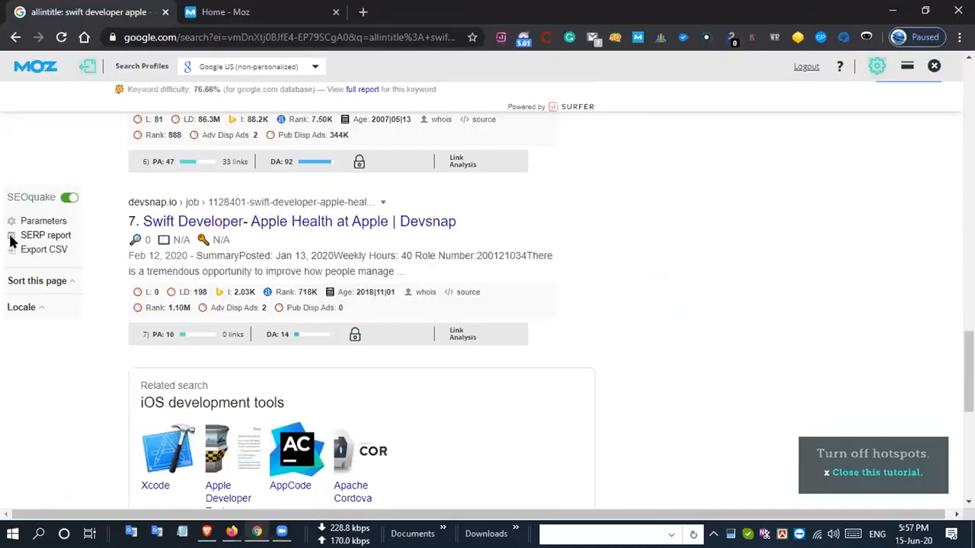
- Look through the pinned Windows applications for a program to open
key(super)
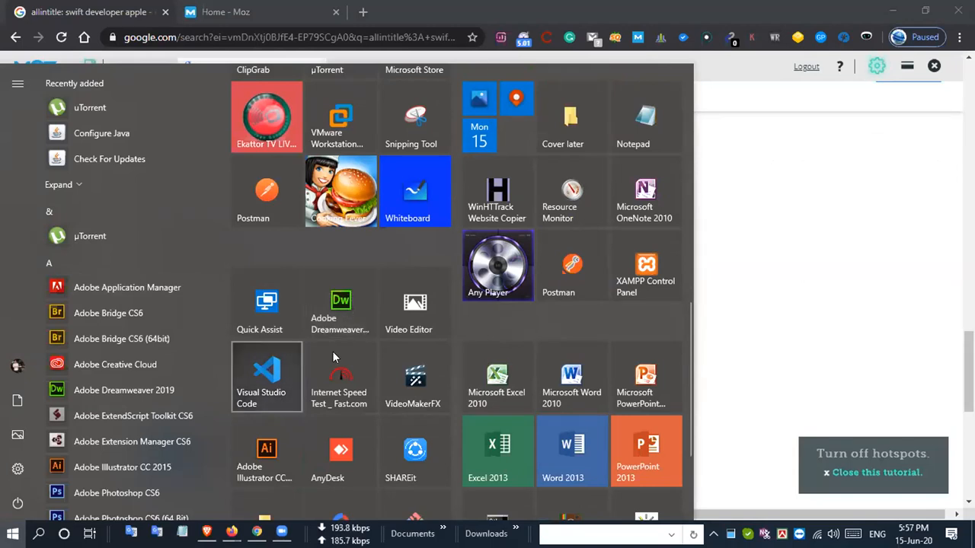
click(358, 299)
key(super)
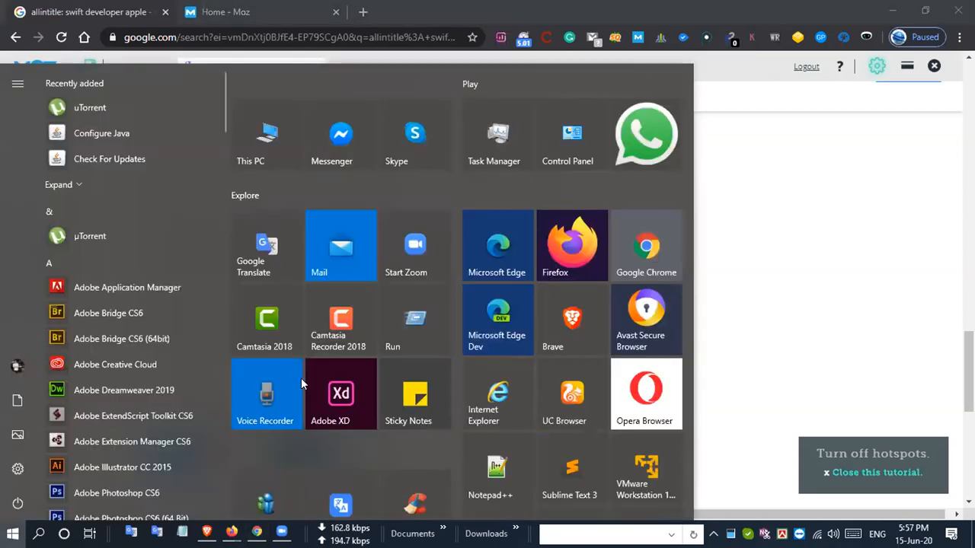
scroll(258, 415, down, 10)
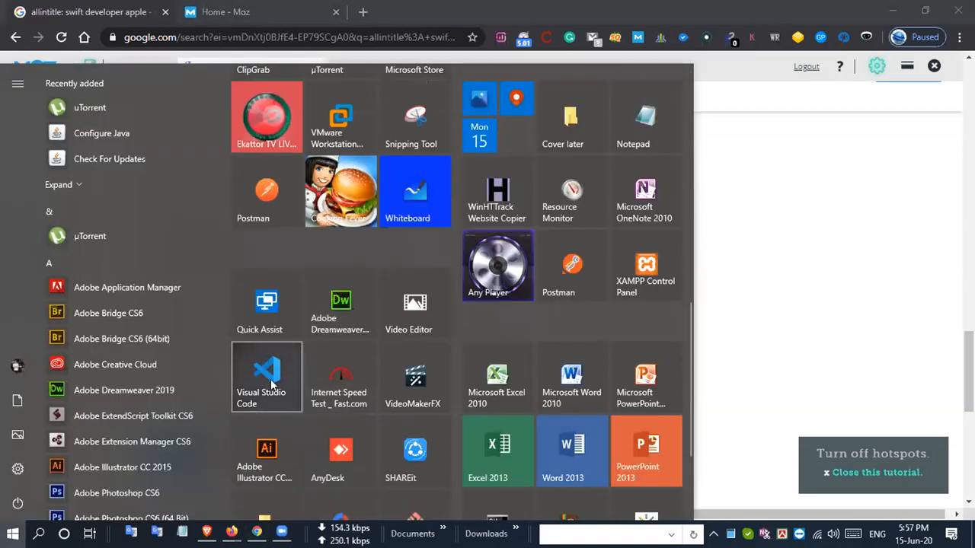